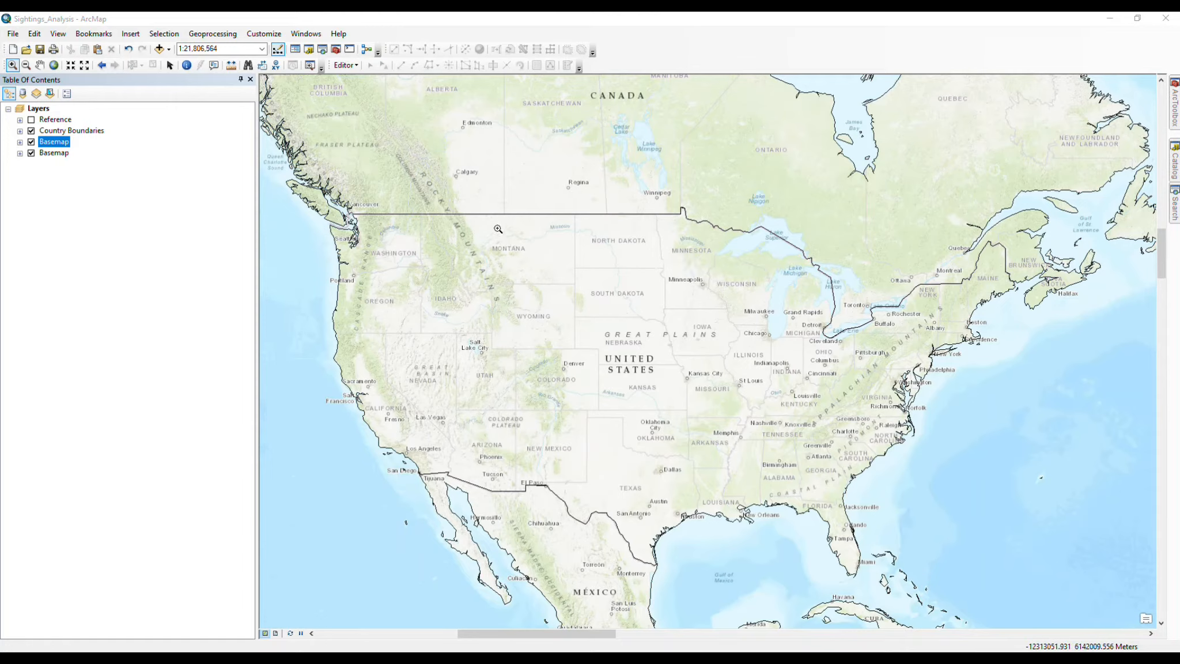
- Add the Bigfoot_Sightings_Cumulative_Final.shp shapefile from the Final Data folder to the map
click(160, 50)
click(540, 275)
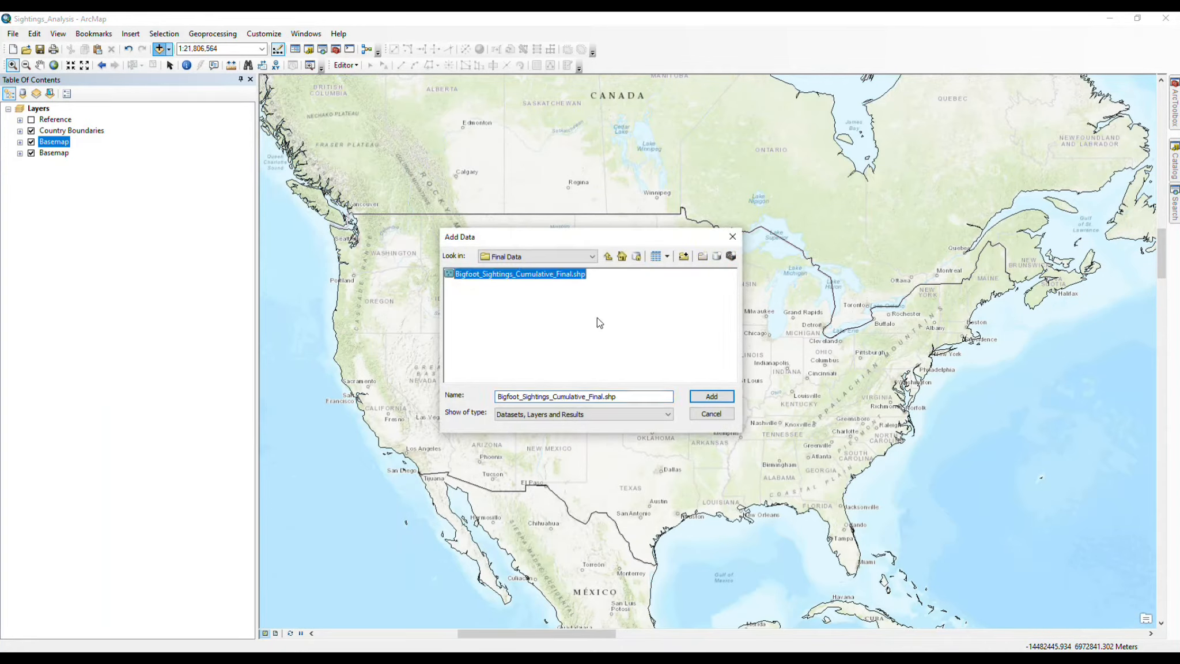
click(711, 396)
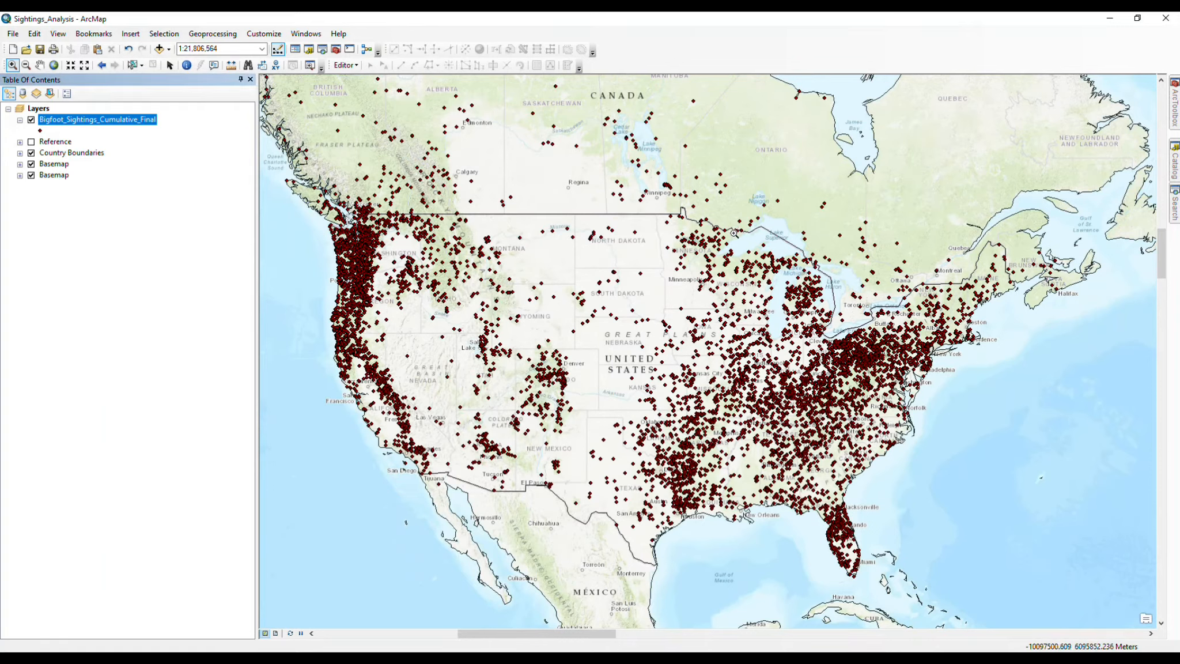
- Change the Bigfoot_Sightings_Cumulative_Final point symbol to Circle 1 with size 8 and a bright red color
click(40, 131)
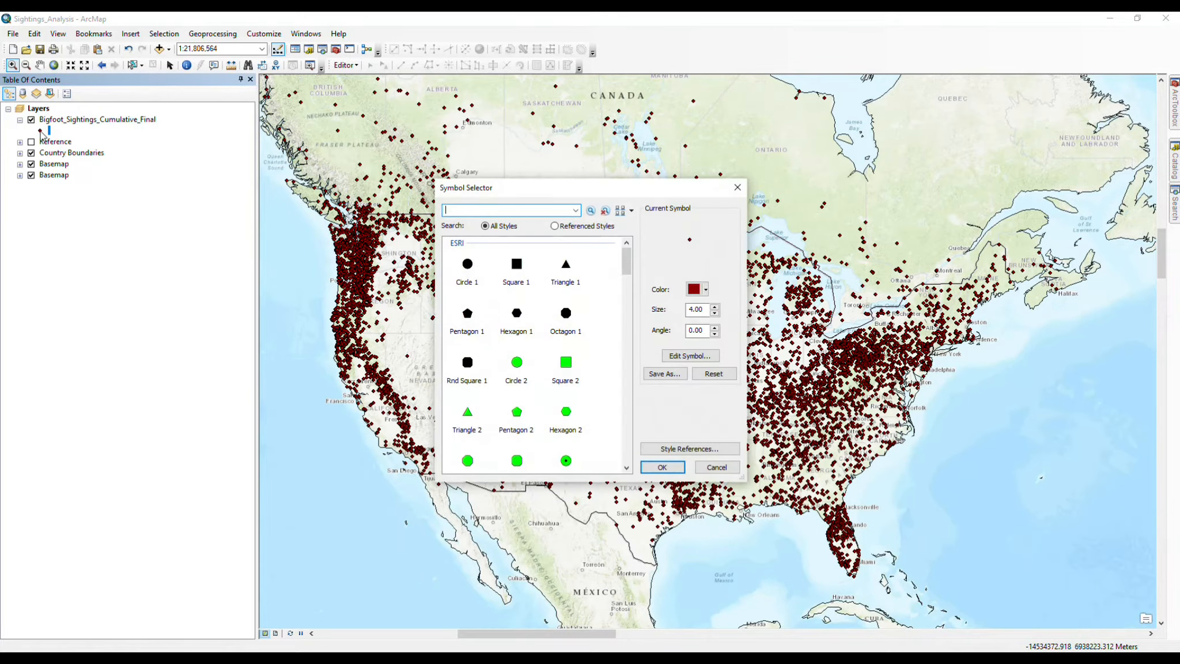
click(467, 269)
double_click(709, 309)
key(BackSpace)
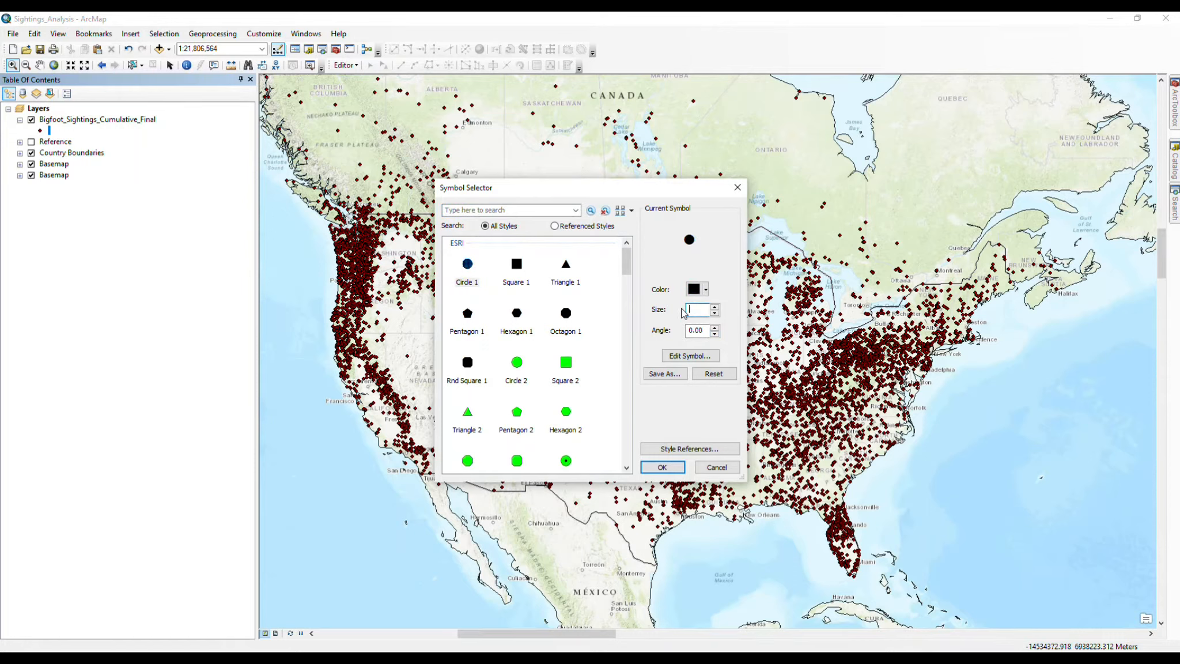
text(8)
click(697, 288)
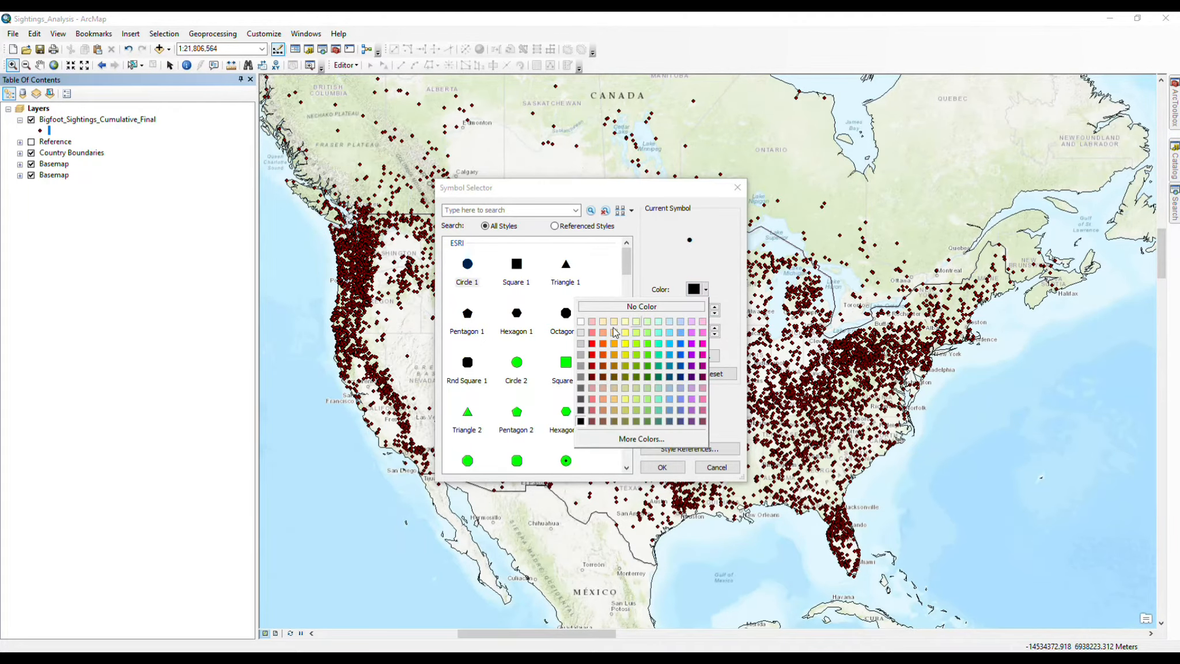
click(593, 344)
click(663, 467)
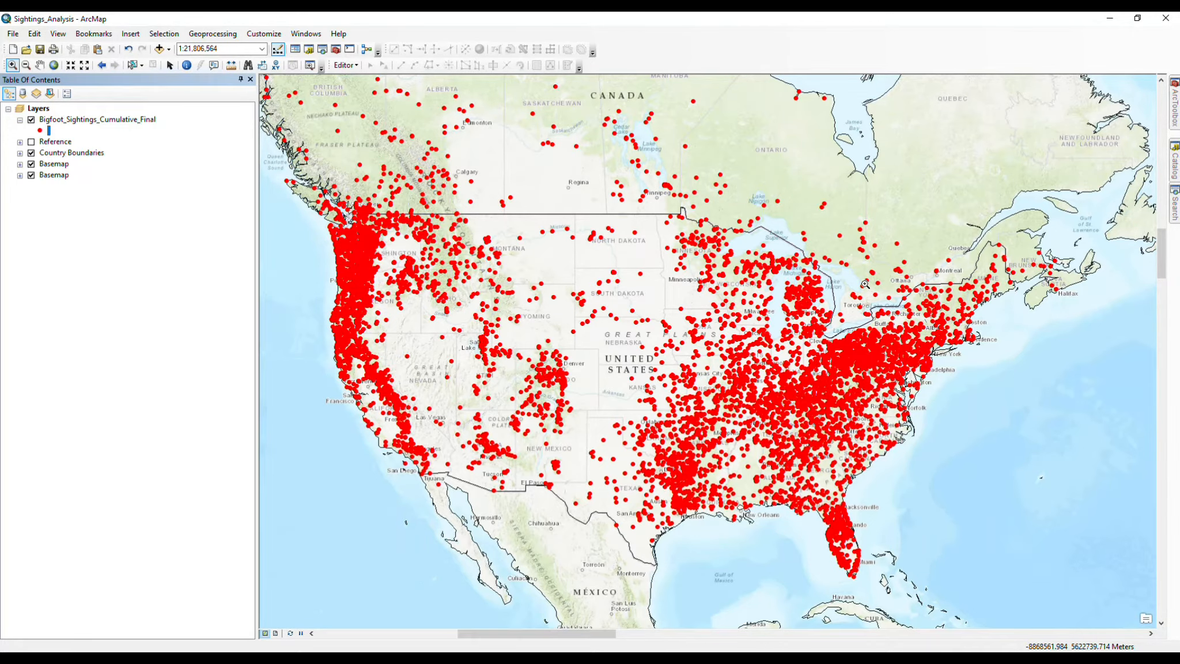
- Review the attribute table of the Bigfoot_Sightings_Cumulative_Final layer and close it
right_click(127, 120)
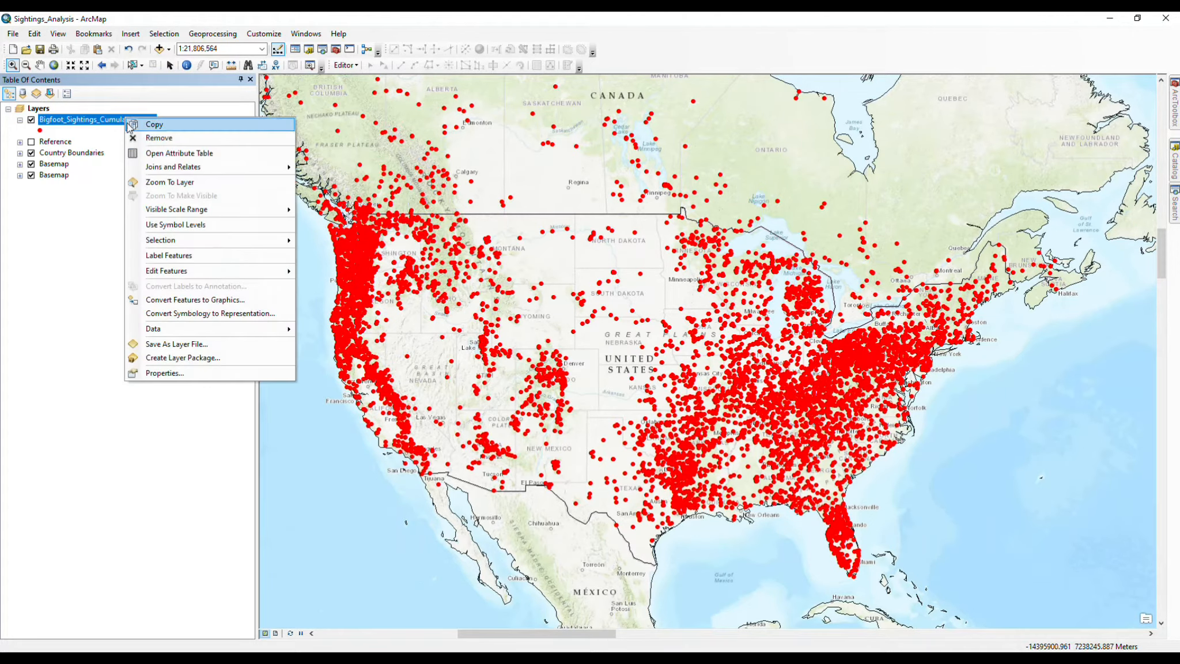
click(140, 153)
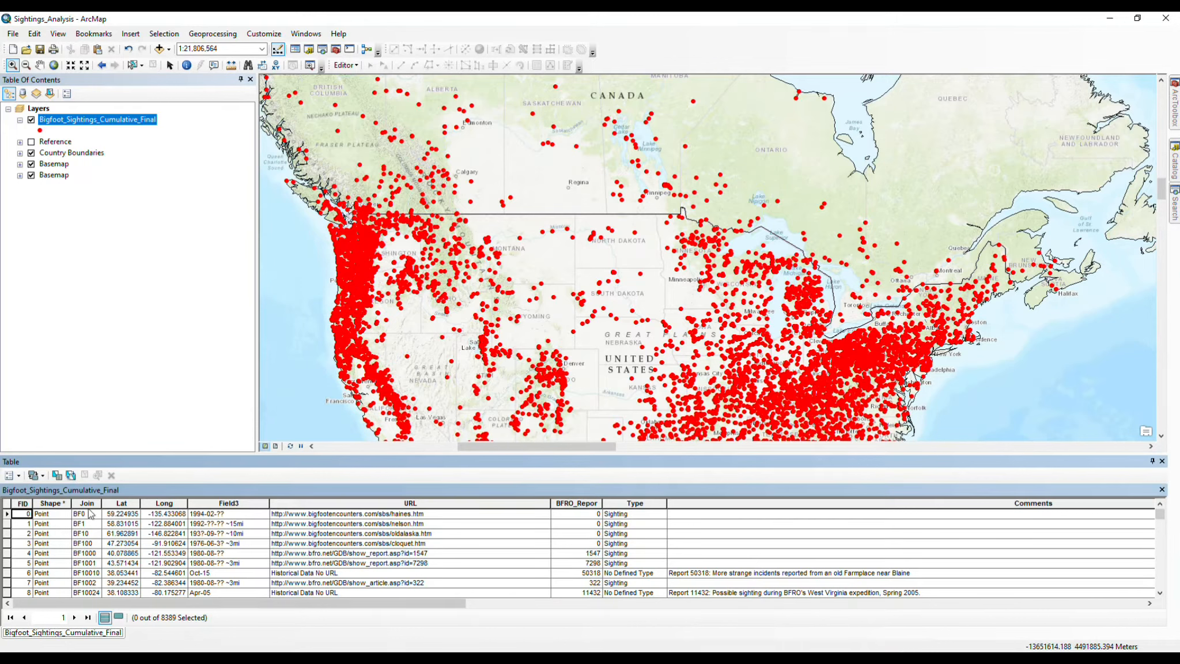
drag(142, 603, 170, 584)
click(1162, 461)
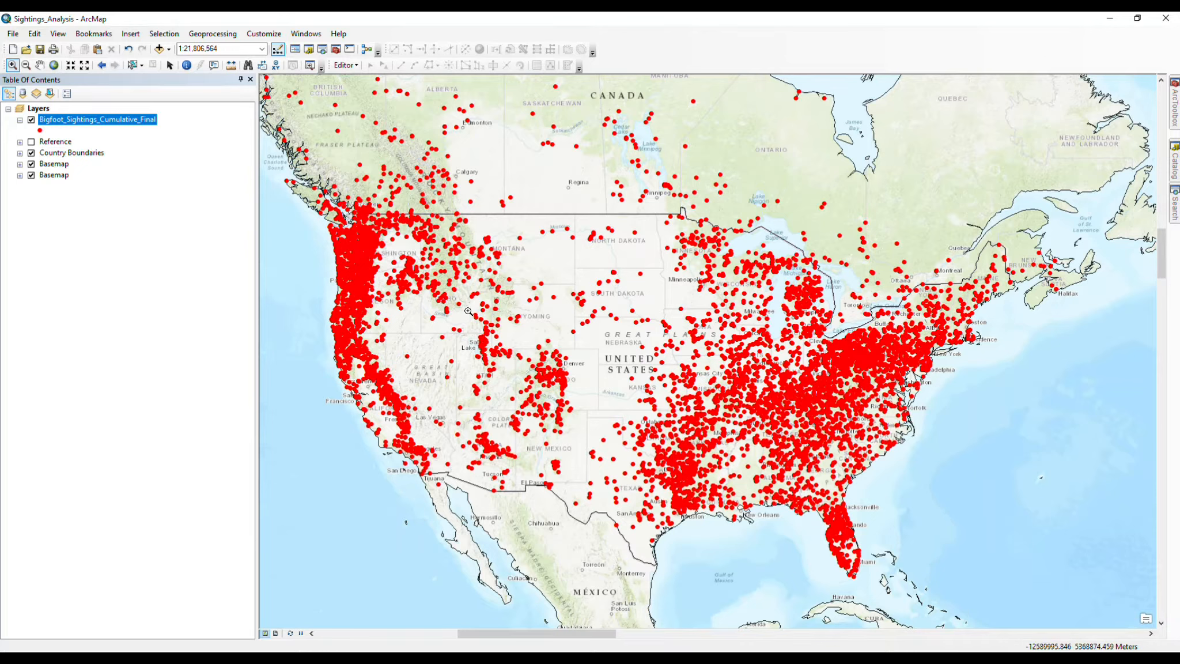
- Open the Buffer tool from the Proximity toolset and set Bigfoot_Sightings_Cumulative_Final as the input features
click(1173, 103)
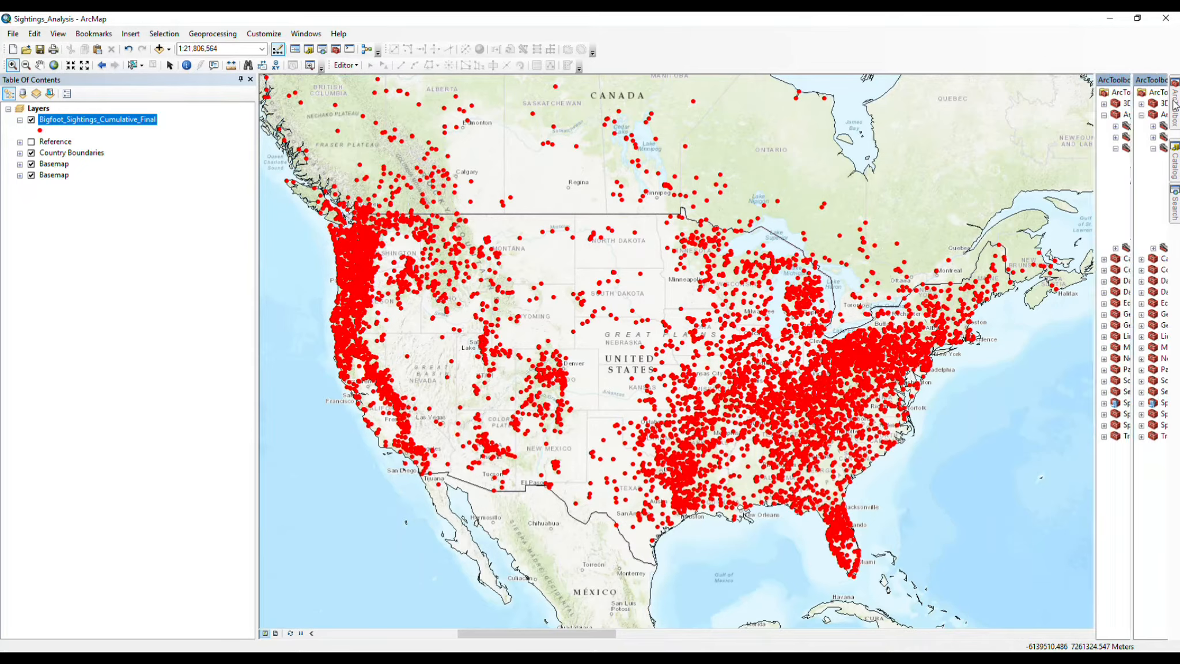
click(1153, 80)
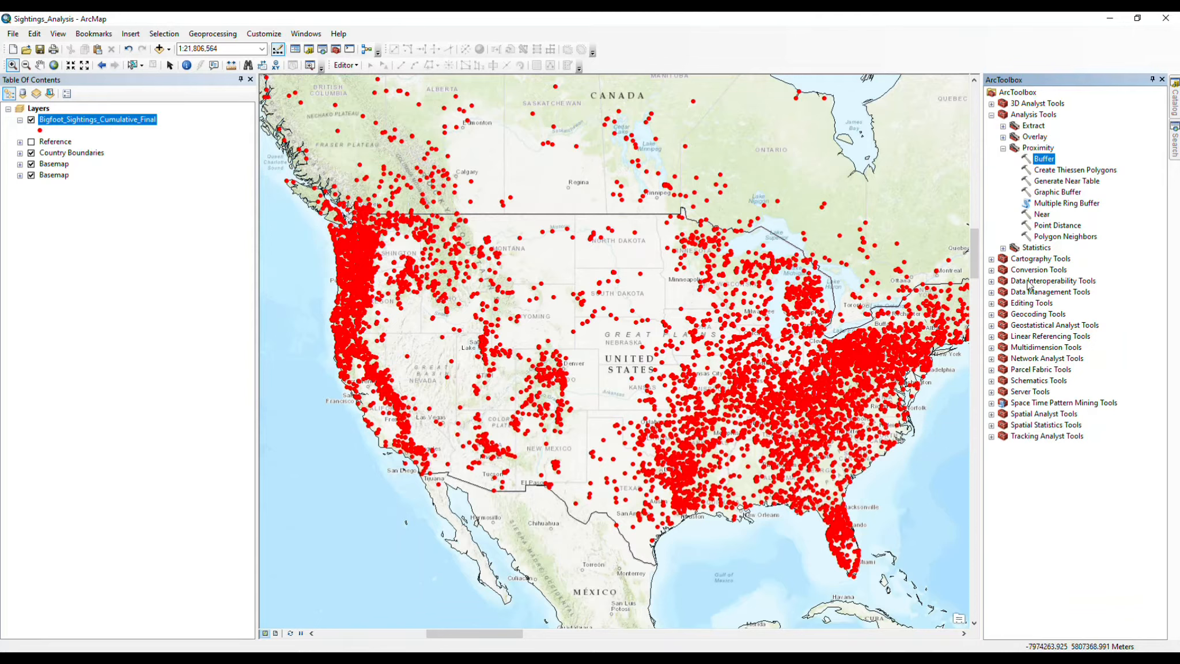
double_click(1046, 159)
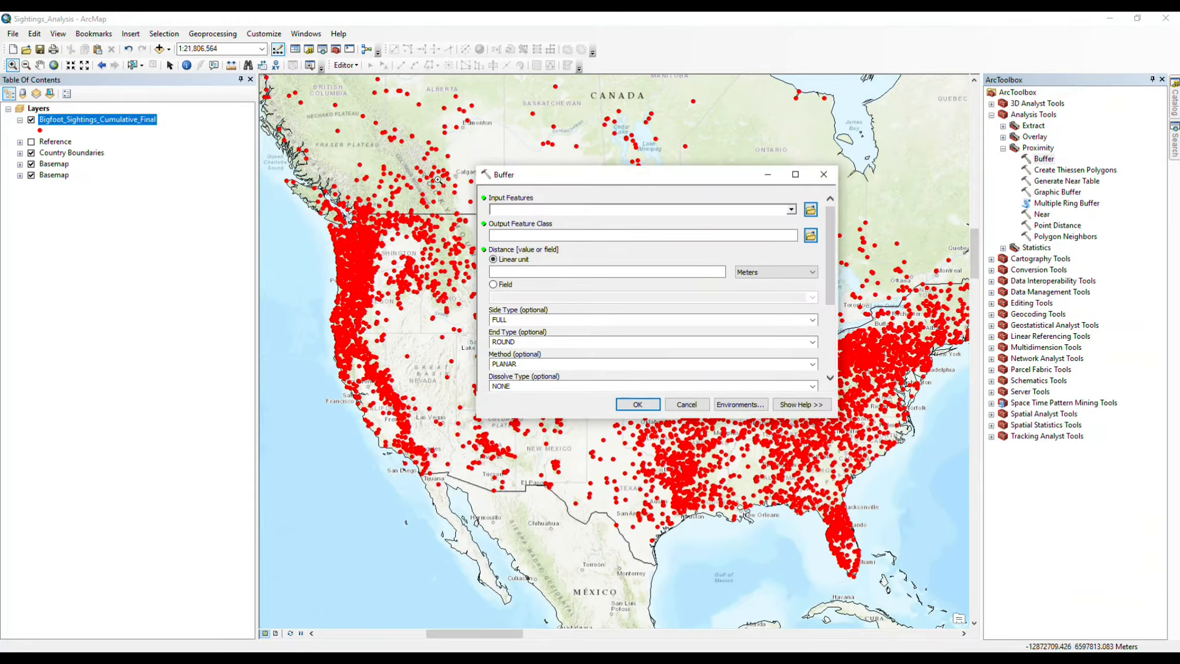
click(792, 210)
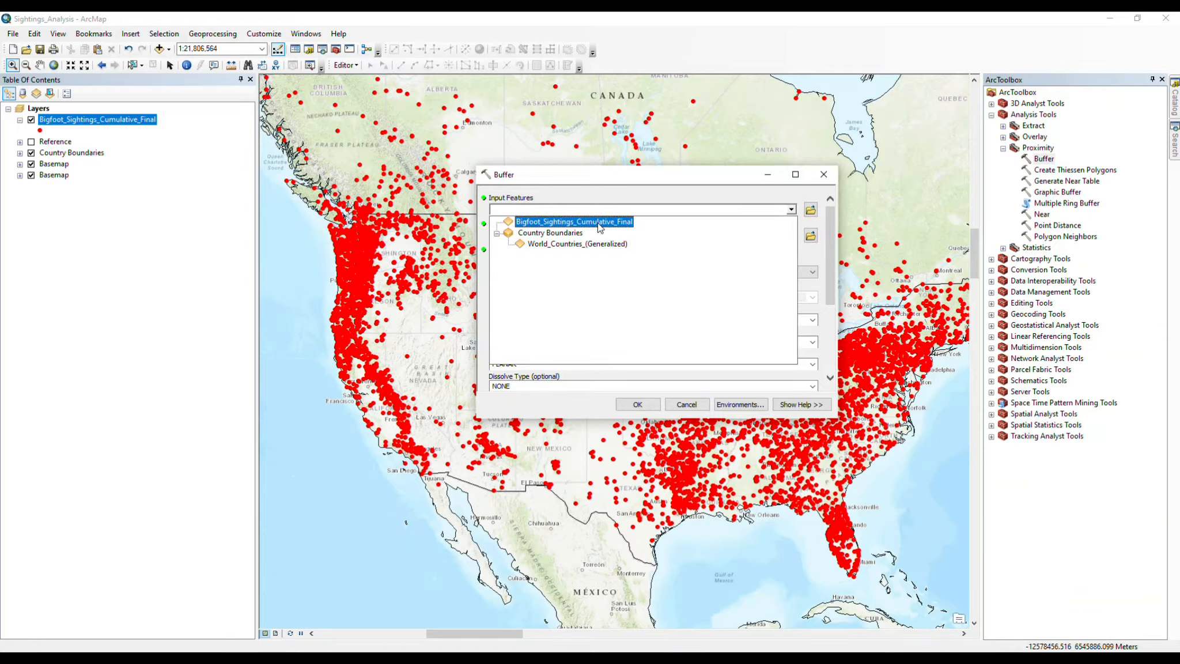
click(598, 222)
- Create a HotSpotBuffer folder inside Bigfoot Data and save the buffer output there as BFS_HS_Buffer_3_mi
click(811, 235)
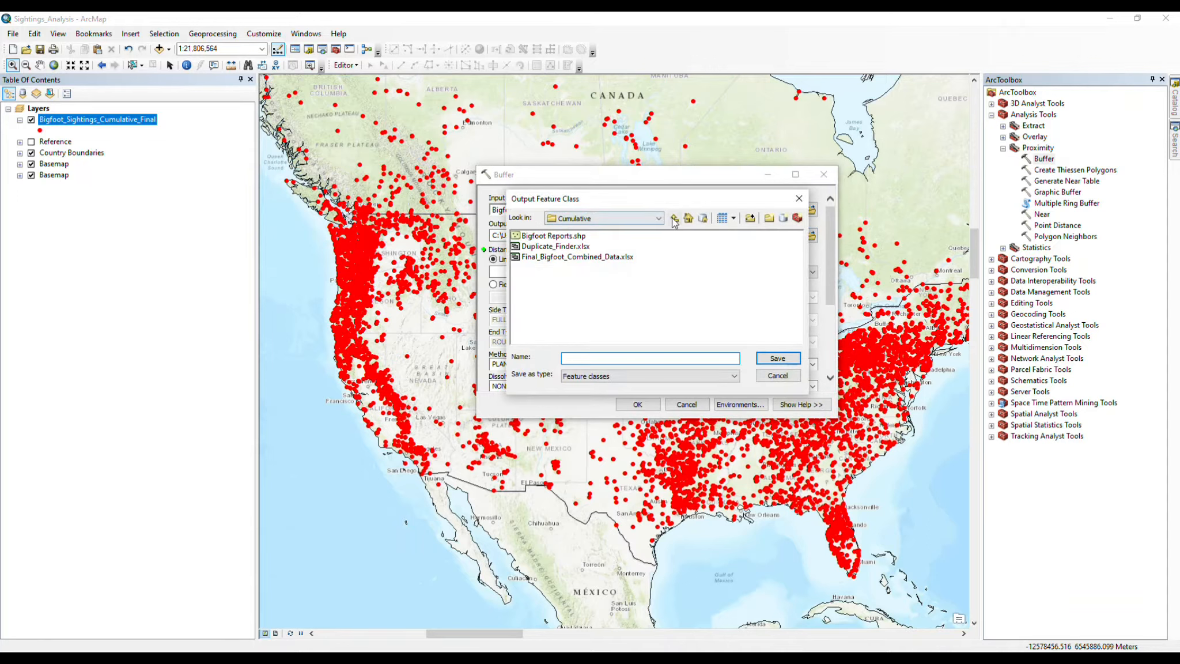
click(673, 219)
click(769, 219)
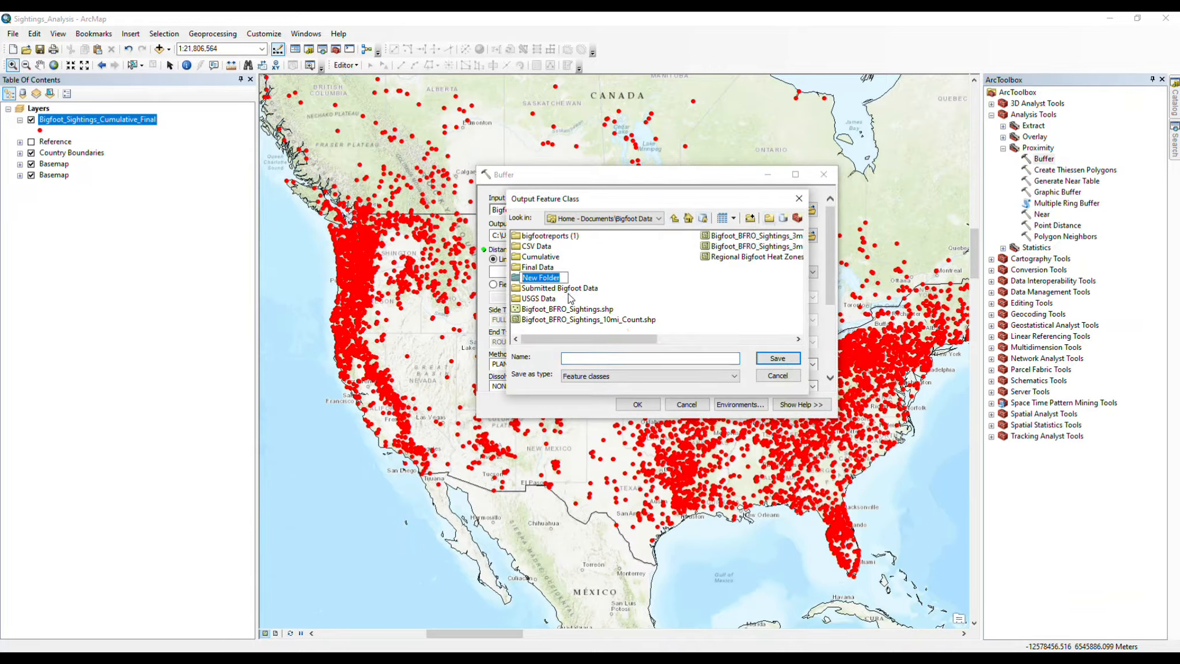
text(HotSpotBuffer)
key(Return)
double_click(554, 278)
click(597, 357)
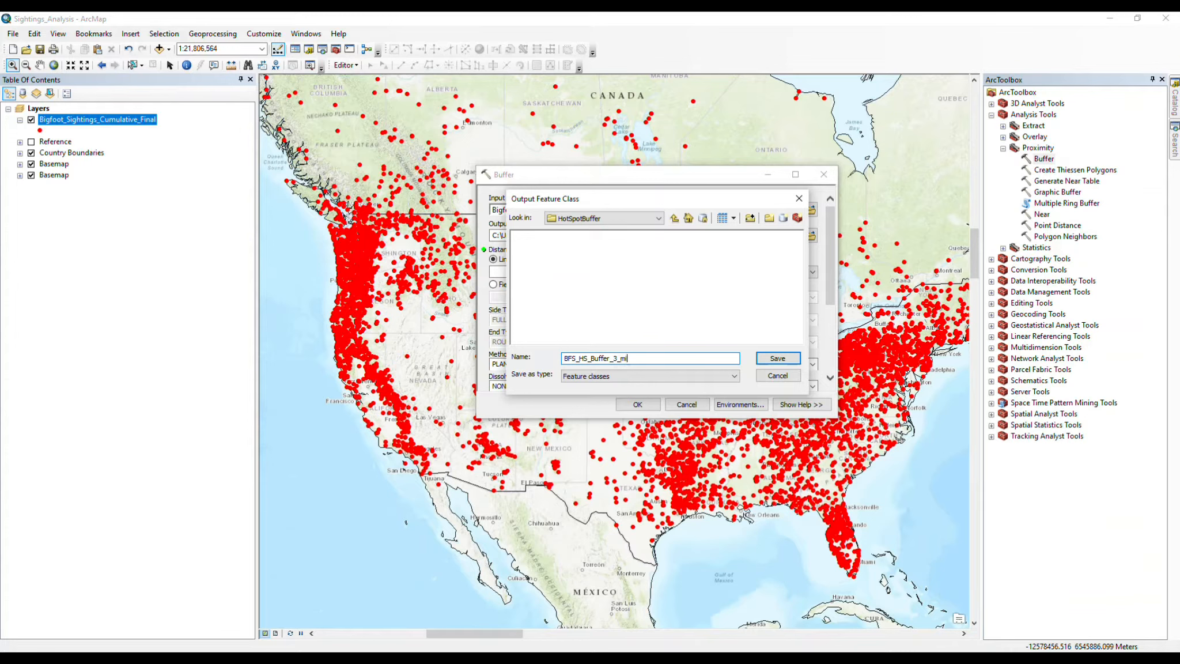
click(772, 353)
- Set the buffer's linear distance to 3 miles
click(785, 273)
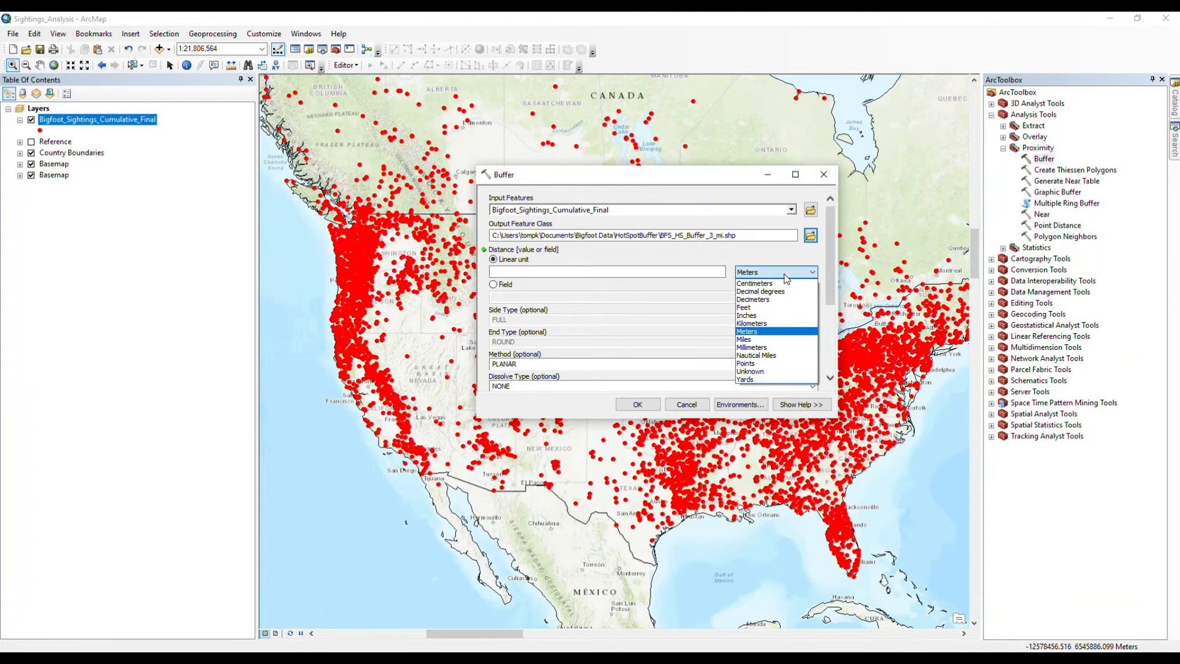
click(755, 339)
click(622, 271)
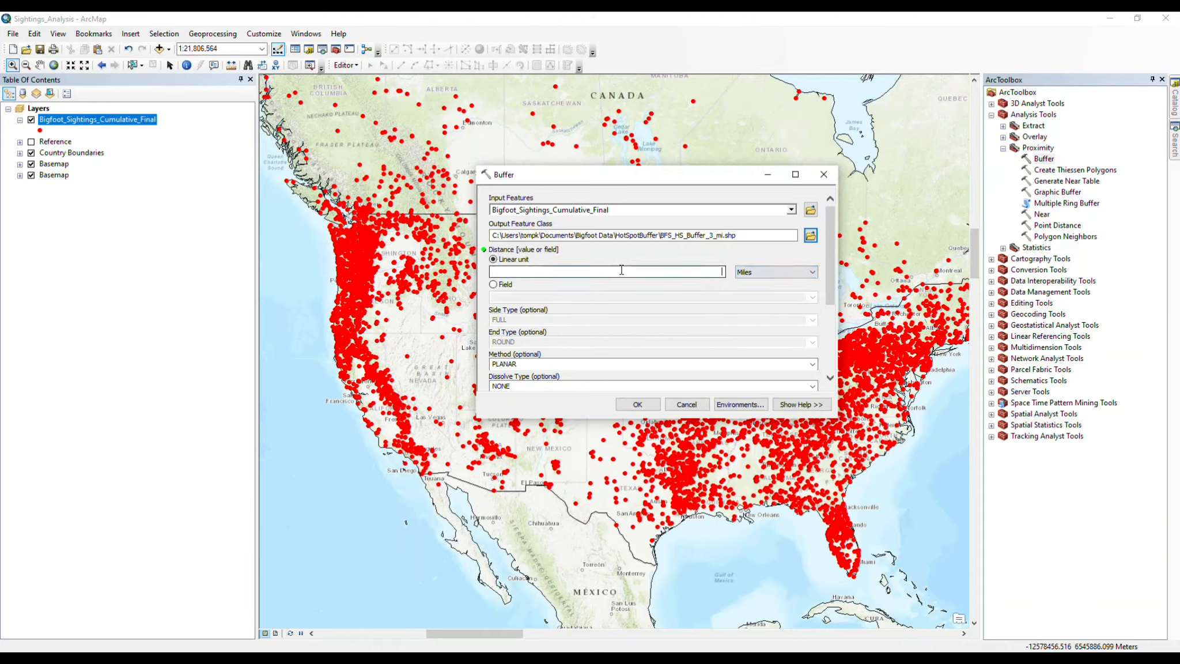
click(615, 288)
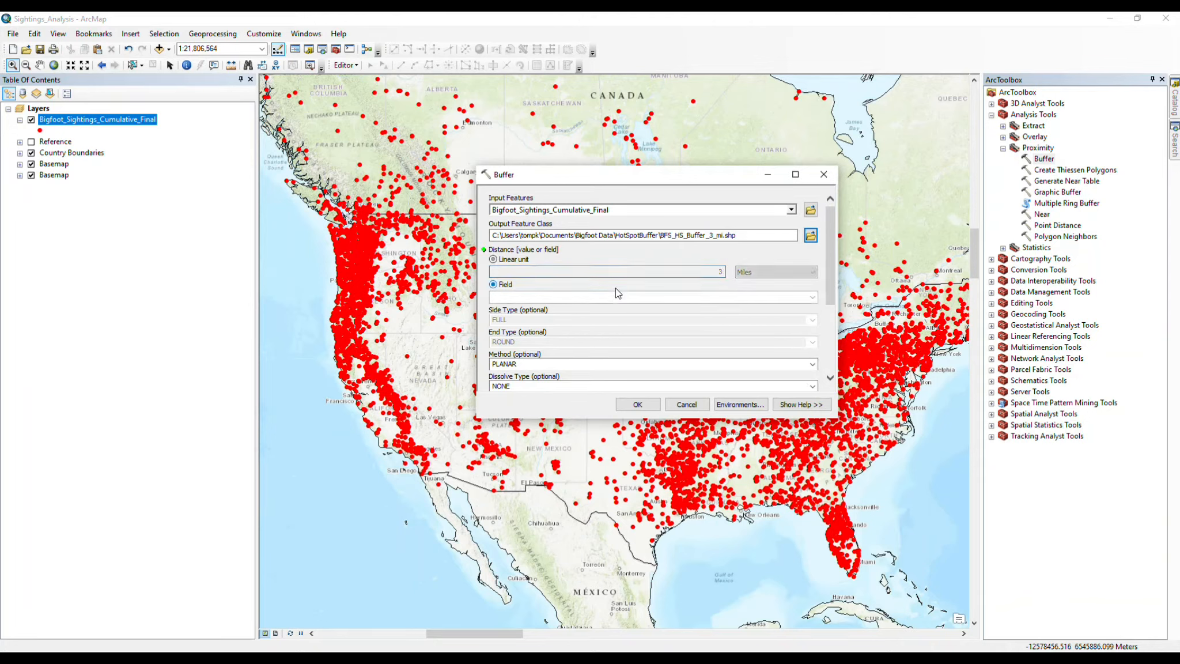
drag(833, 251, 824, 276)
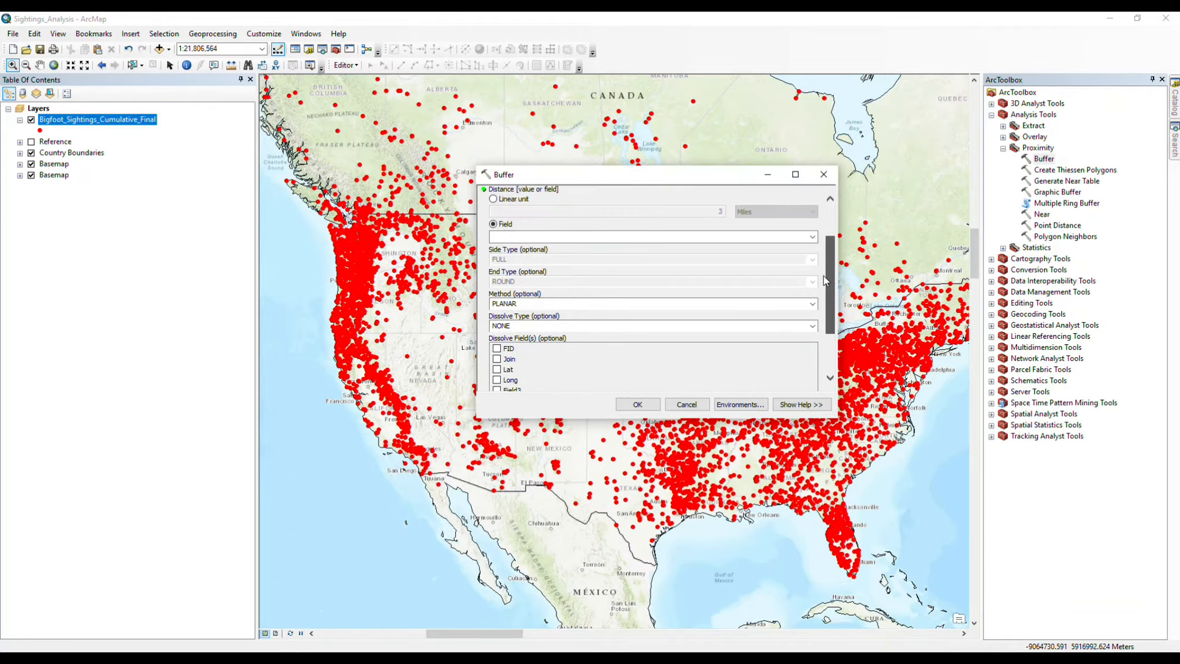
click(812, 236)
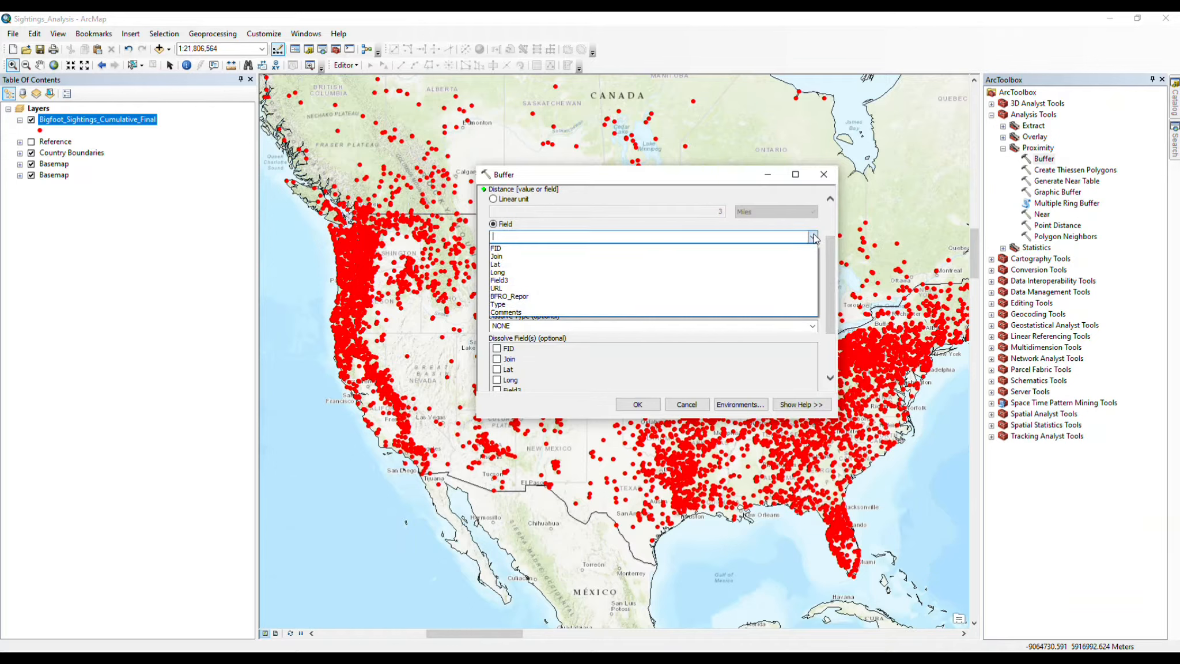
click(813, 237)
click(494, 199)
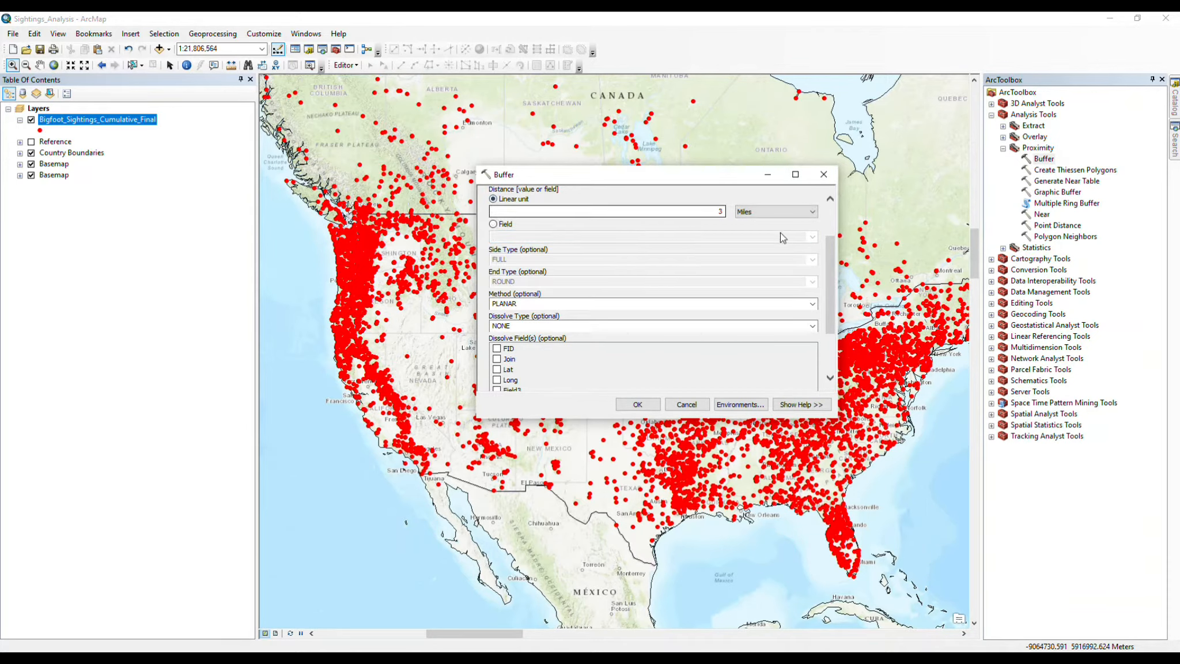
- Set the buffer's dissolve type to ALL and run the tool
drag(829, 260, 823, 302)
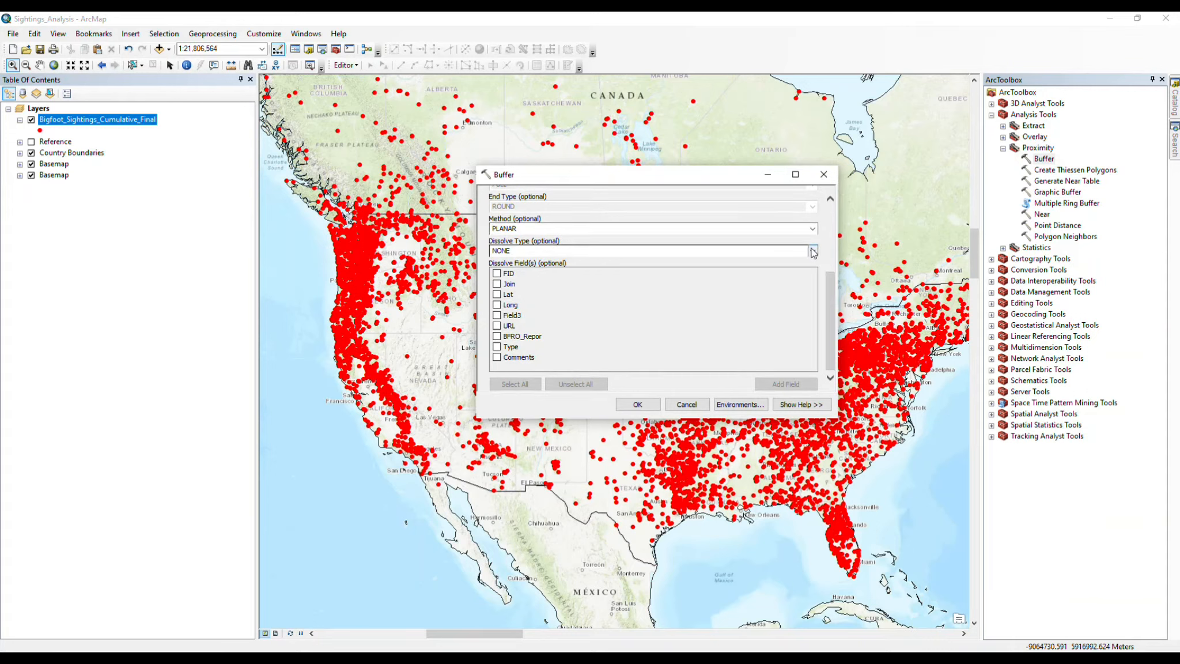
click(814, 252)
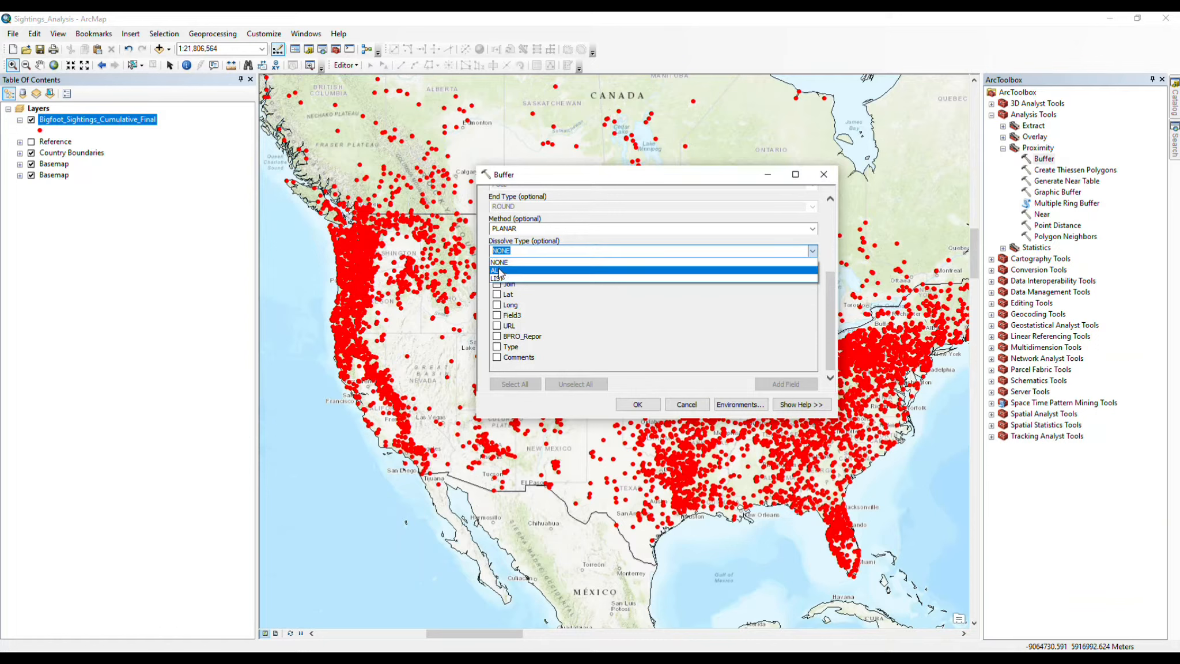
click(500, 271)
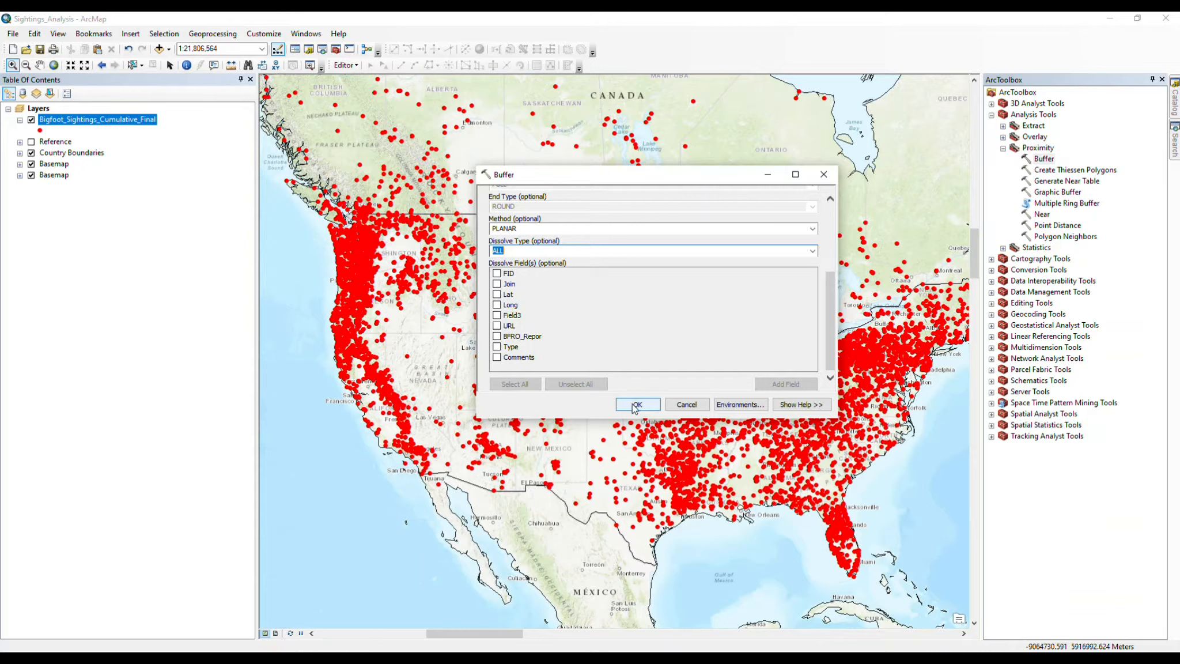
click(632, 406)
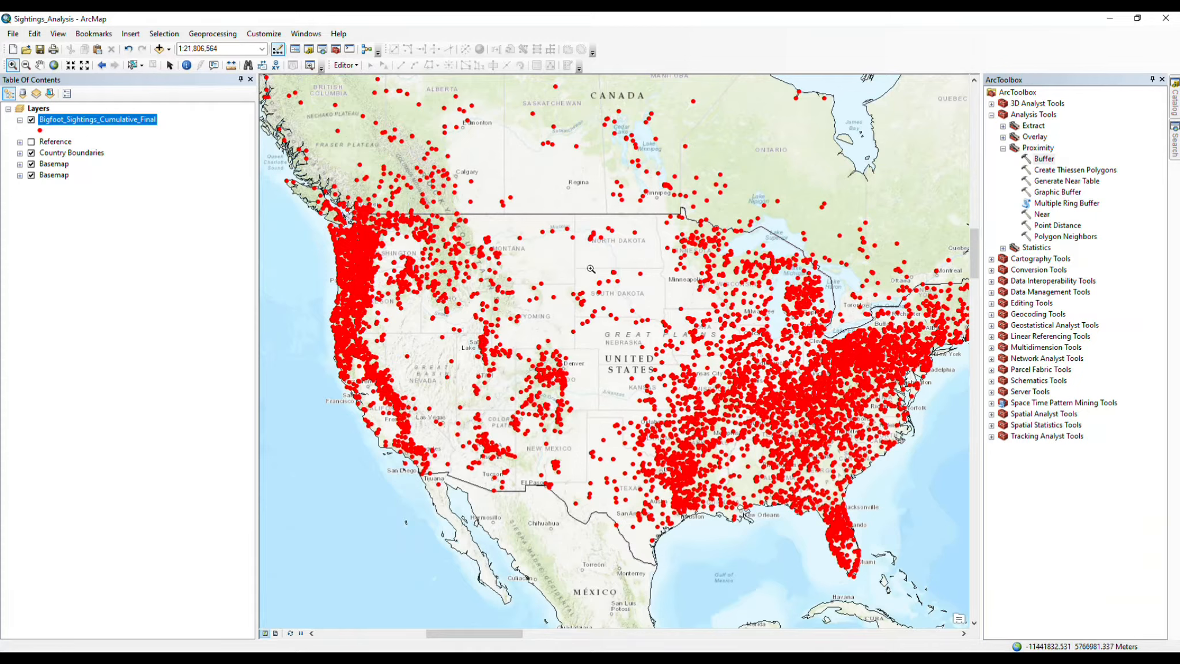
- Examine the current session's Buffer entry and its environment settings in the geoprocessing results
click(193, 35)
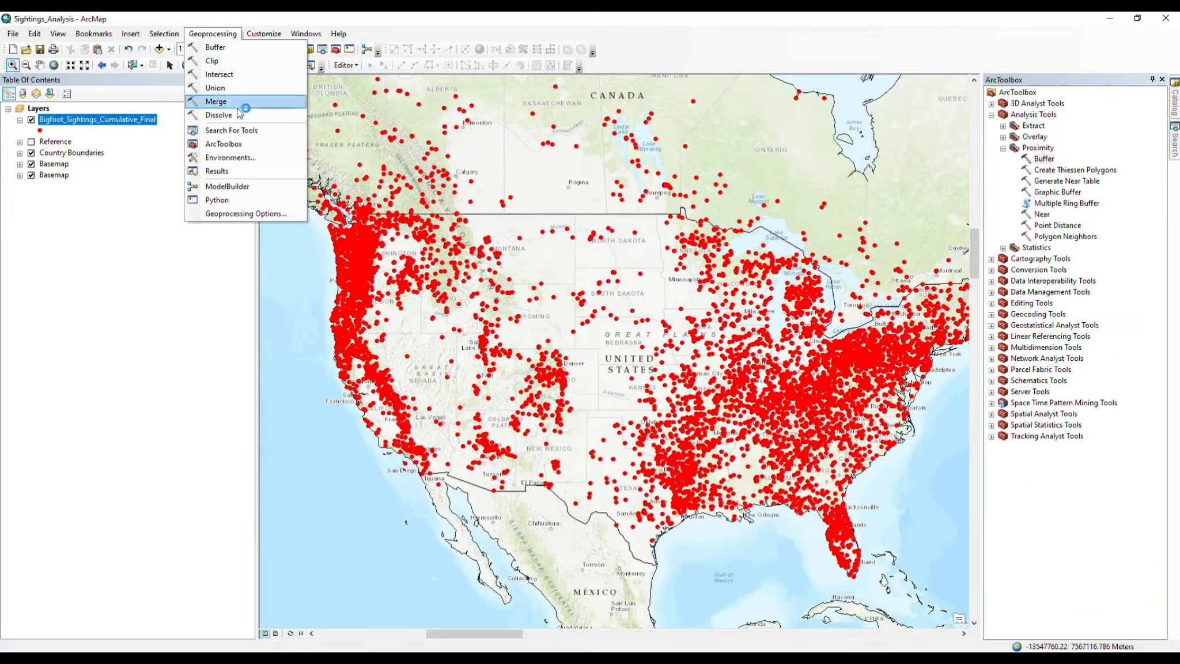
click(229, 170)
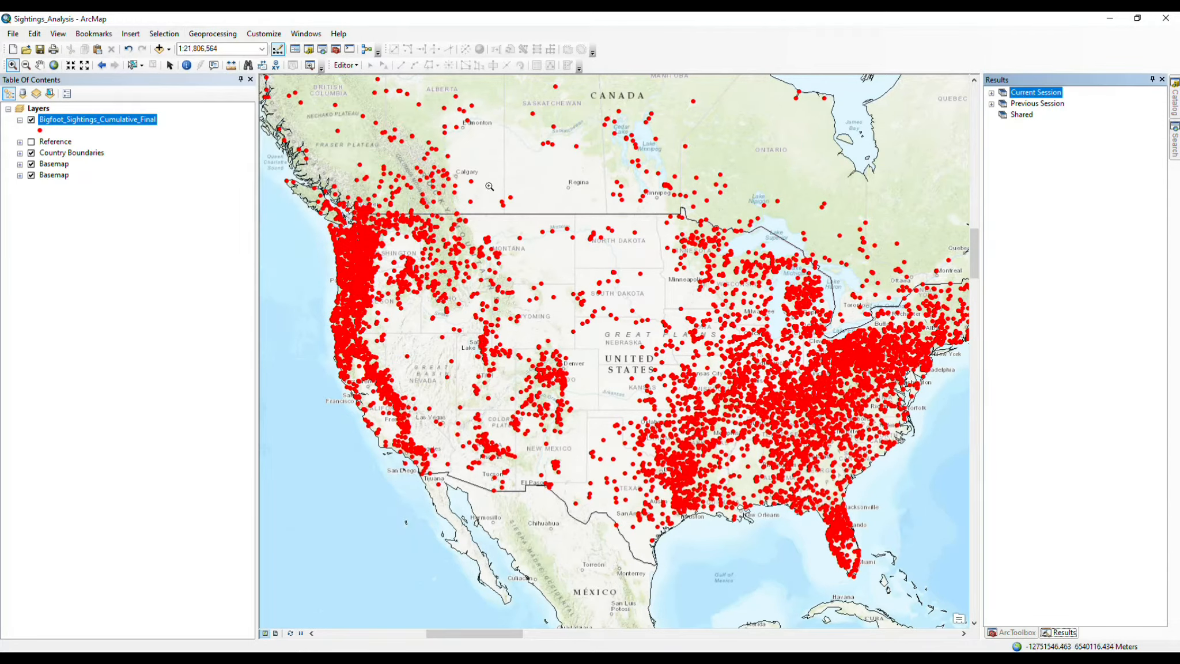
click(992, 93)
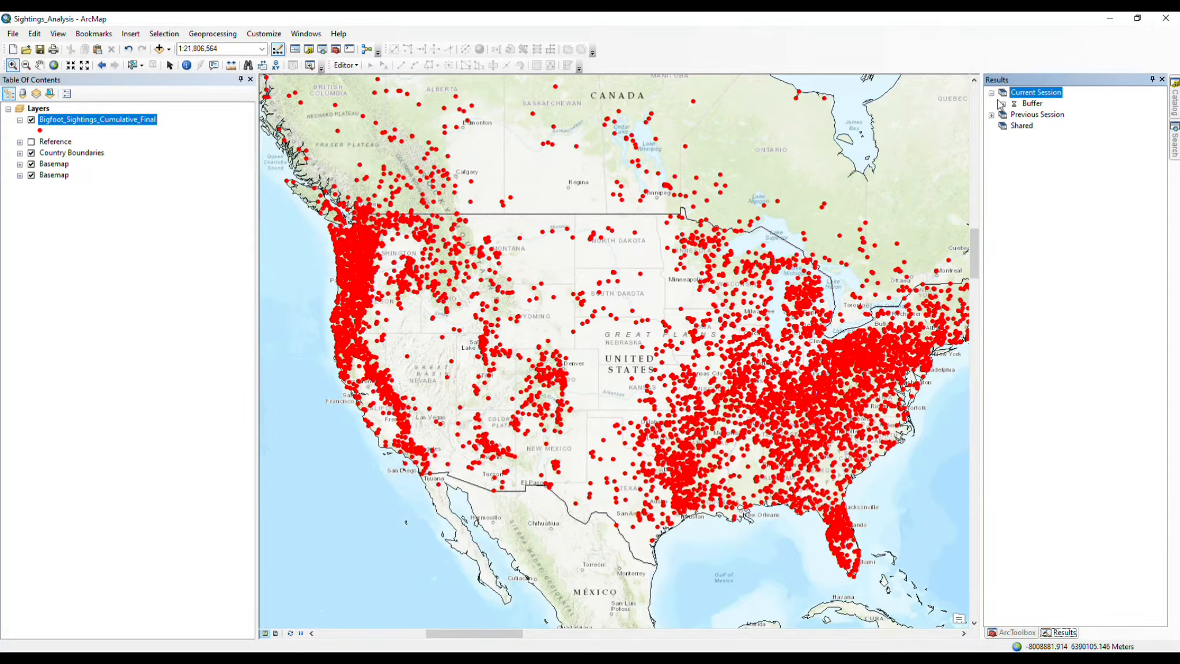
click(1003, 104)
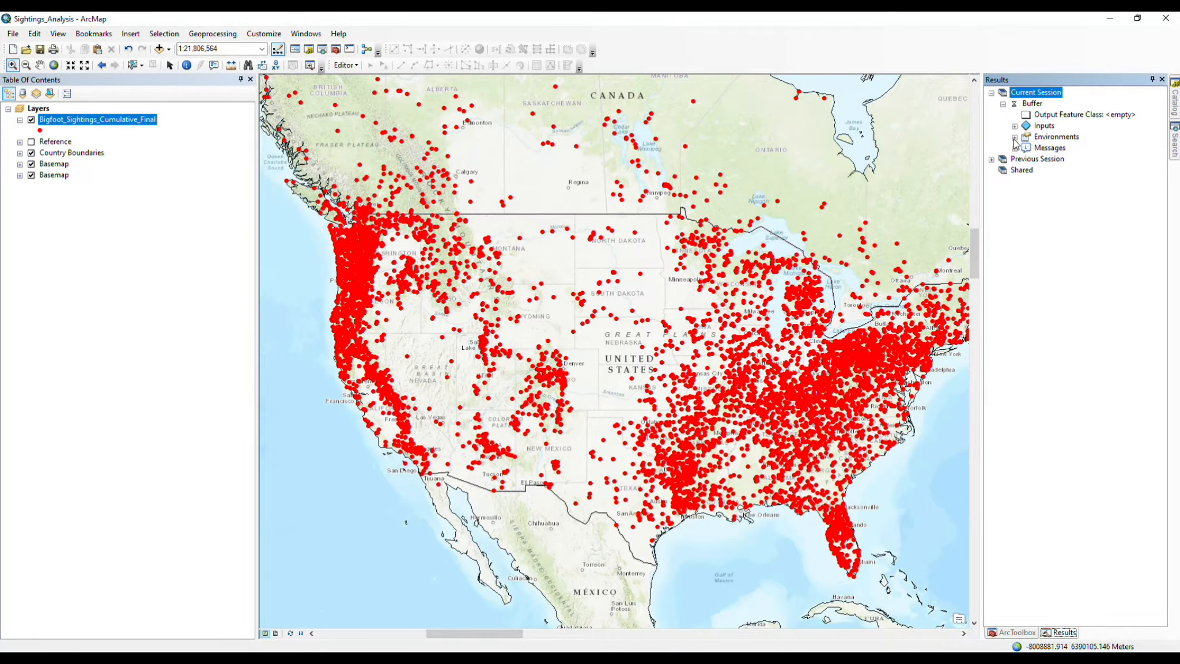
click(1015, 138)
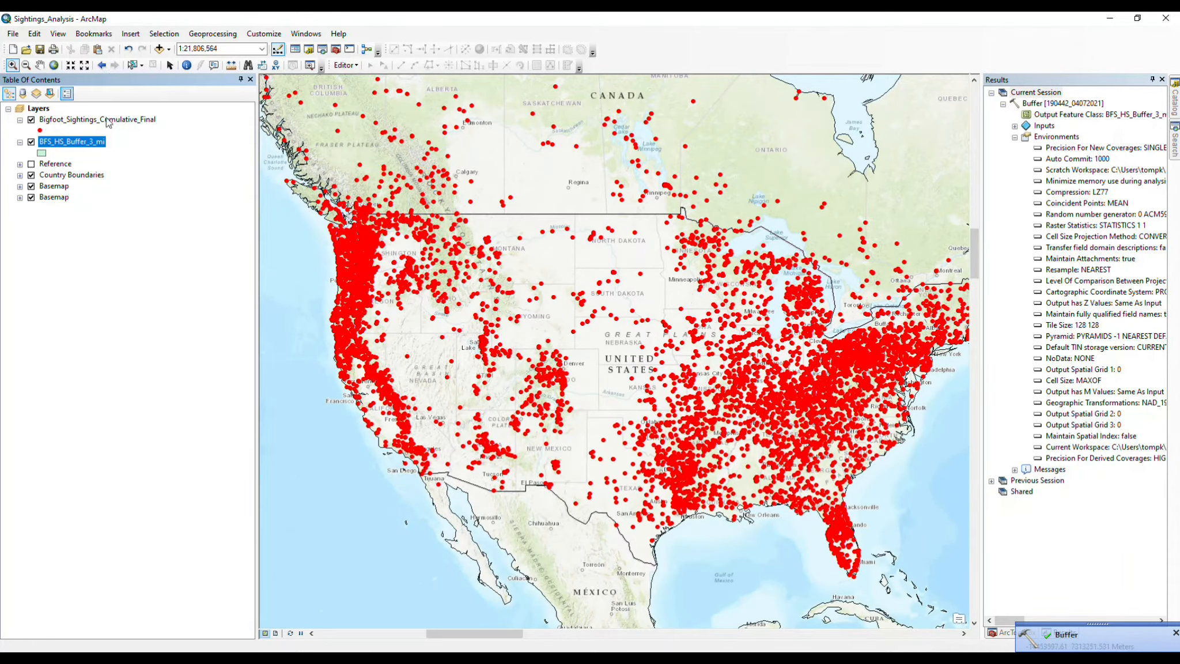
- Inspect the buffers around the sightings near Flathead Lake and check the attribute table of BFS_HS_Buffer_3_mi
drag(448, 237, 465, 256)
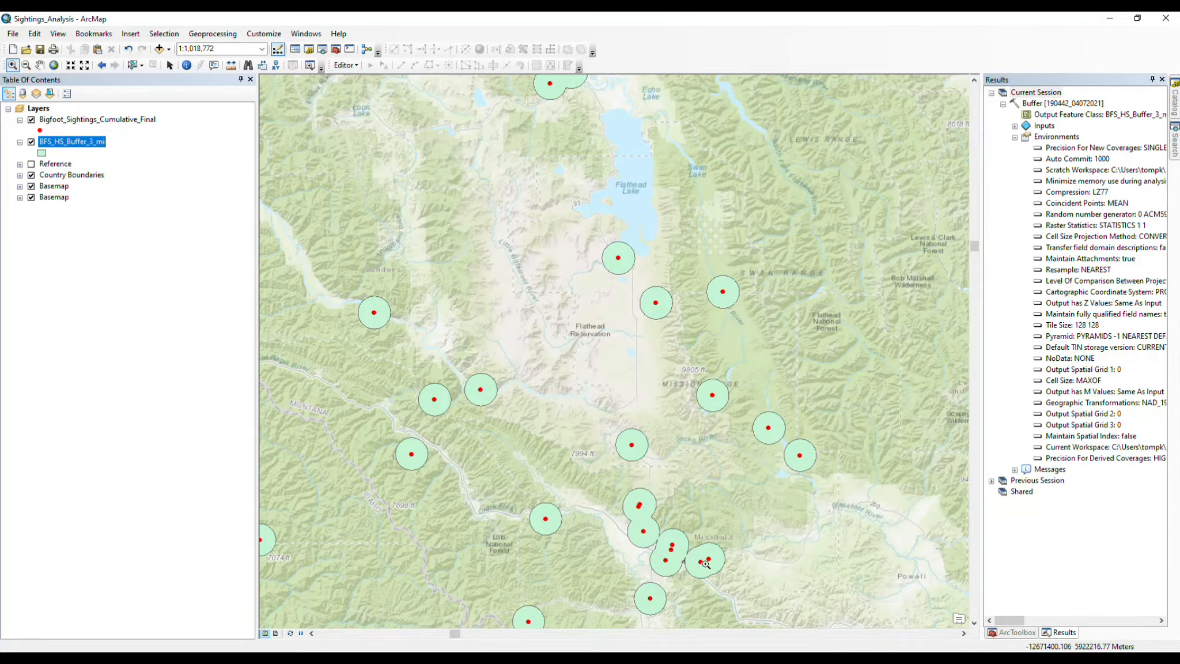
right_click(95, 143)
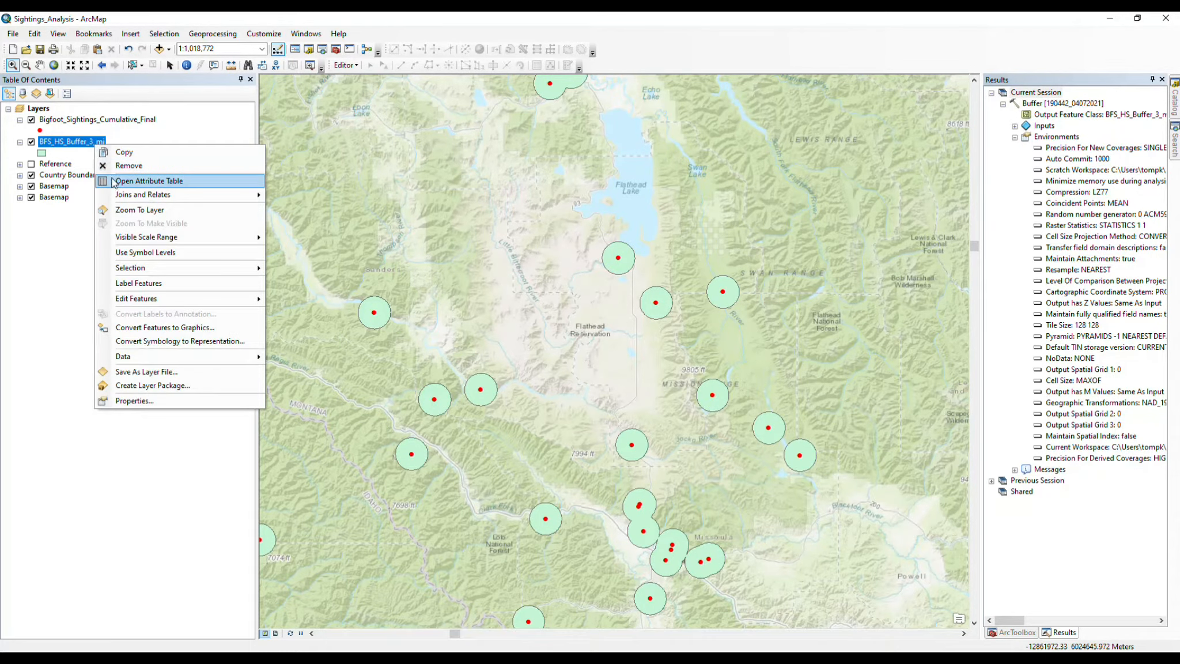
click(113, 182)
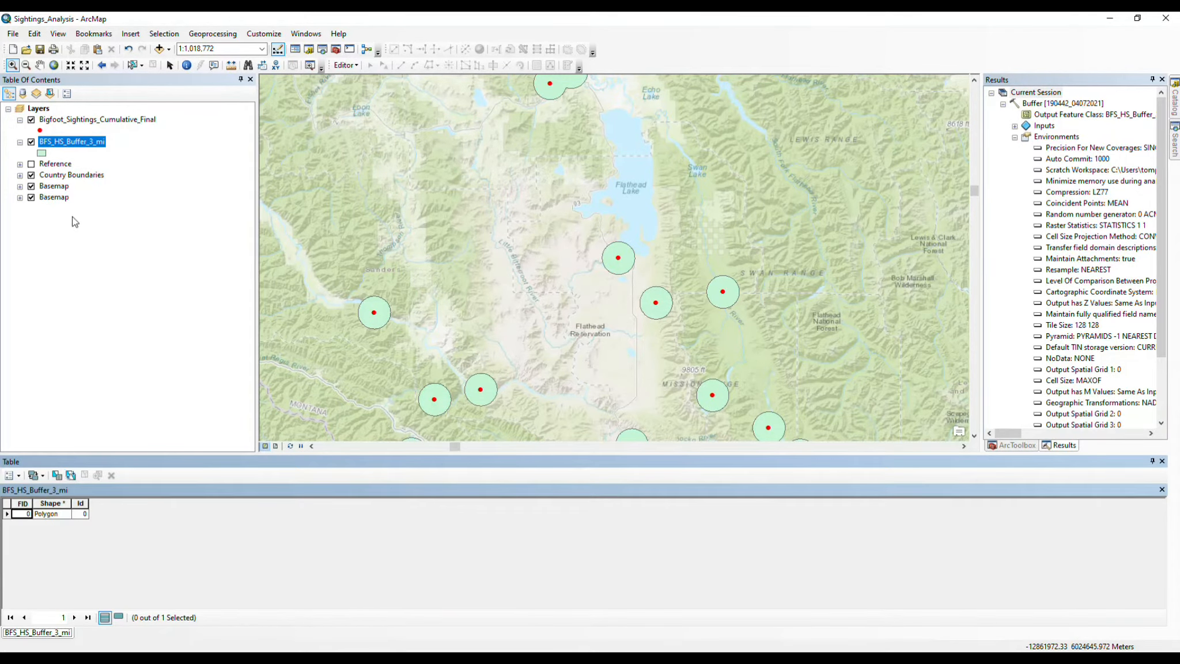
click(1162, 461)
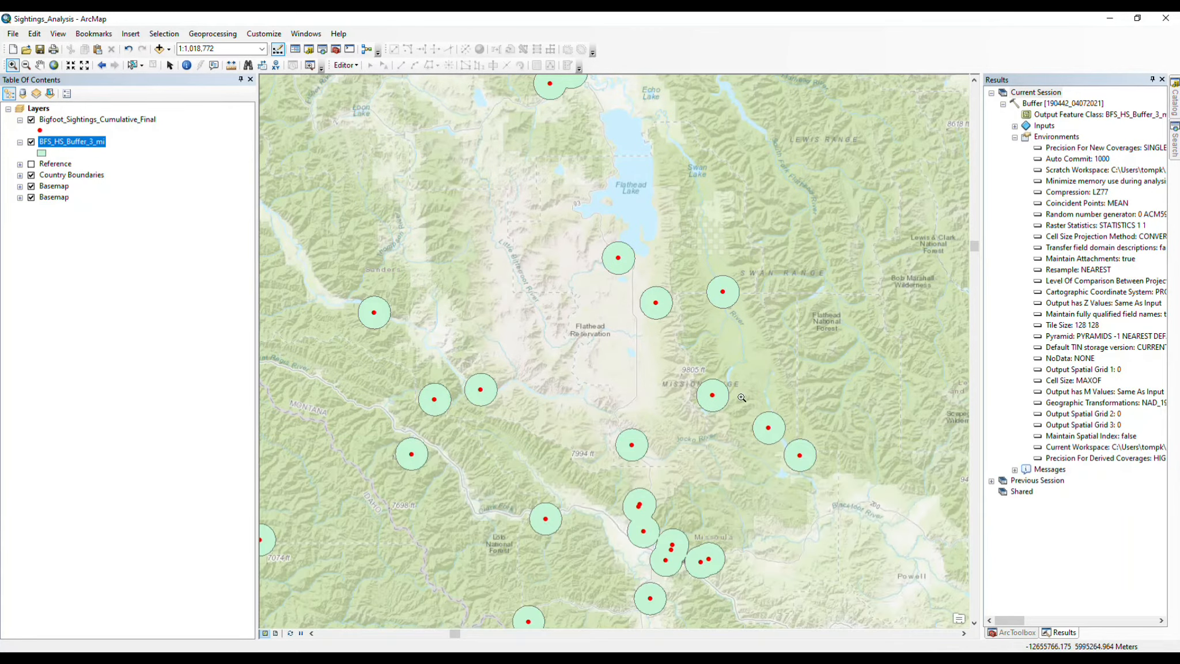
- Inspect the sighting buffers across northern Michigan and close the geoprocessing results
click(101, 65)
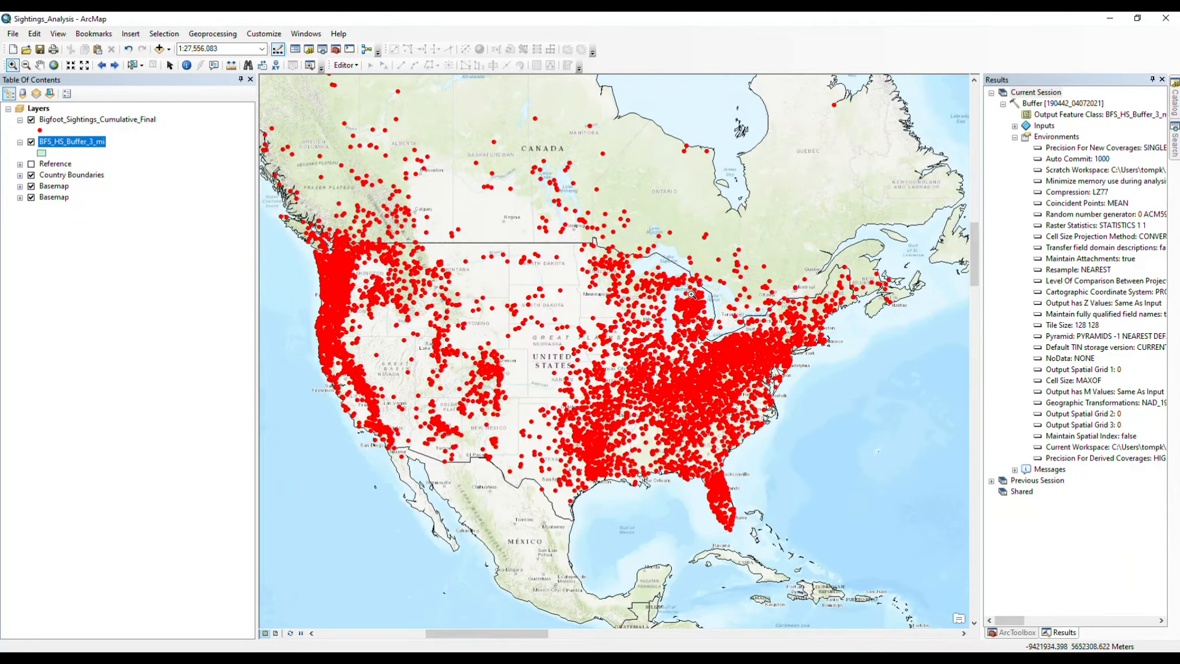
drag(688, 287, 712, 311)
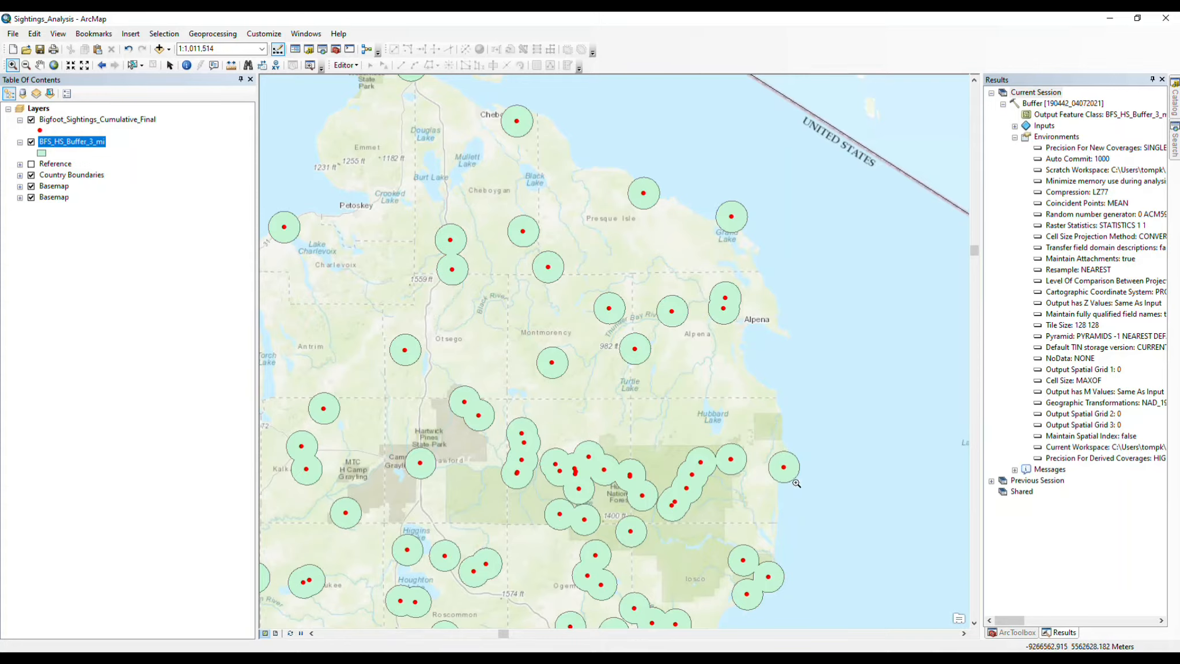
click(1163, 79)
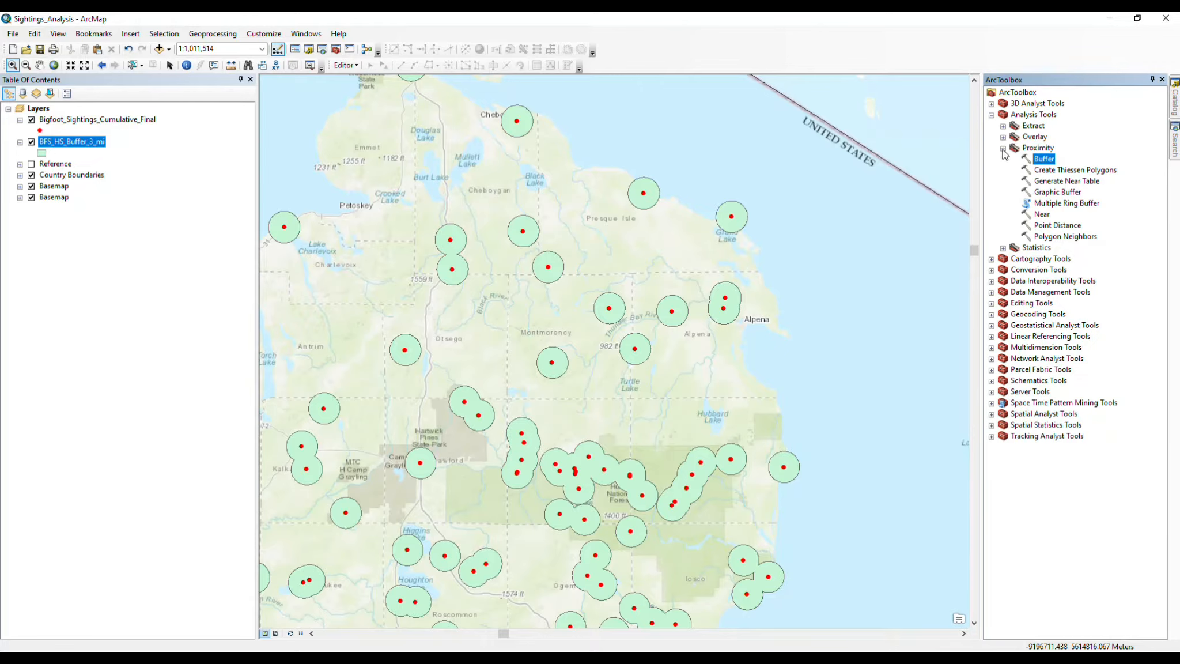
click(1003, 148)
- Start an edit session on the BFS_HS_Buffer_3_mi layer, continuing past the spatial reference warnings
click(346, 64)
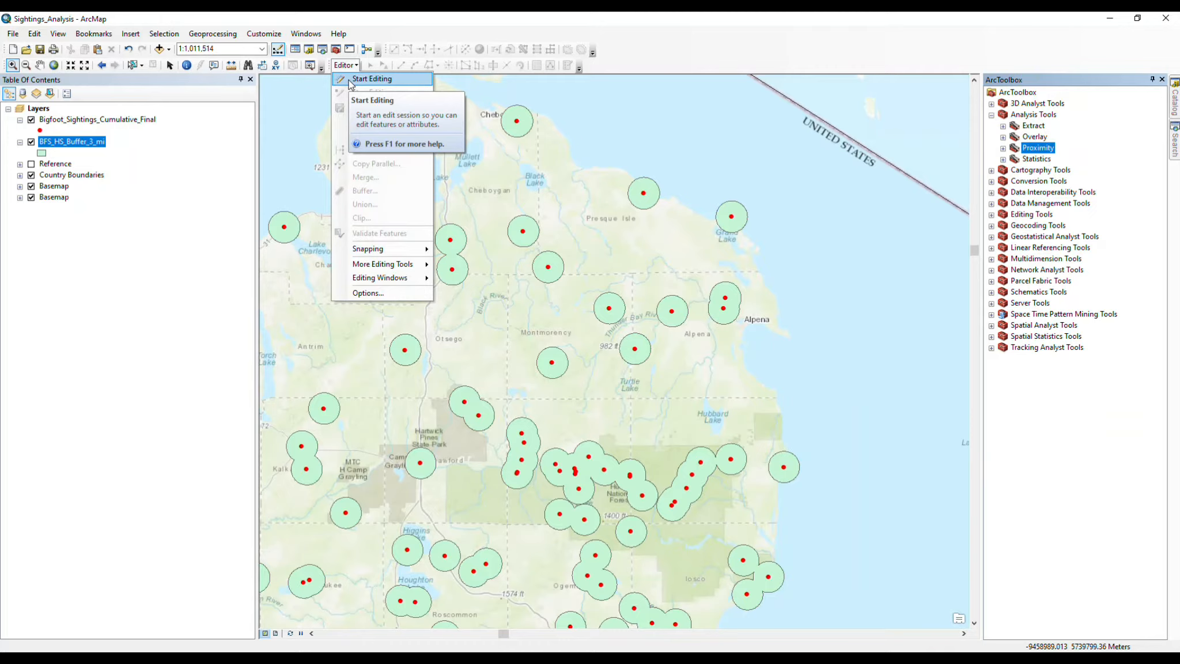
click(349, 80)
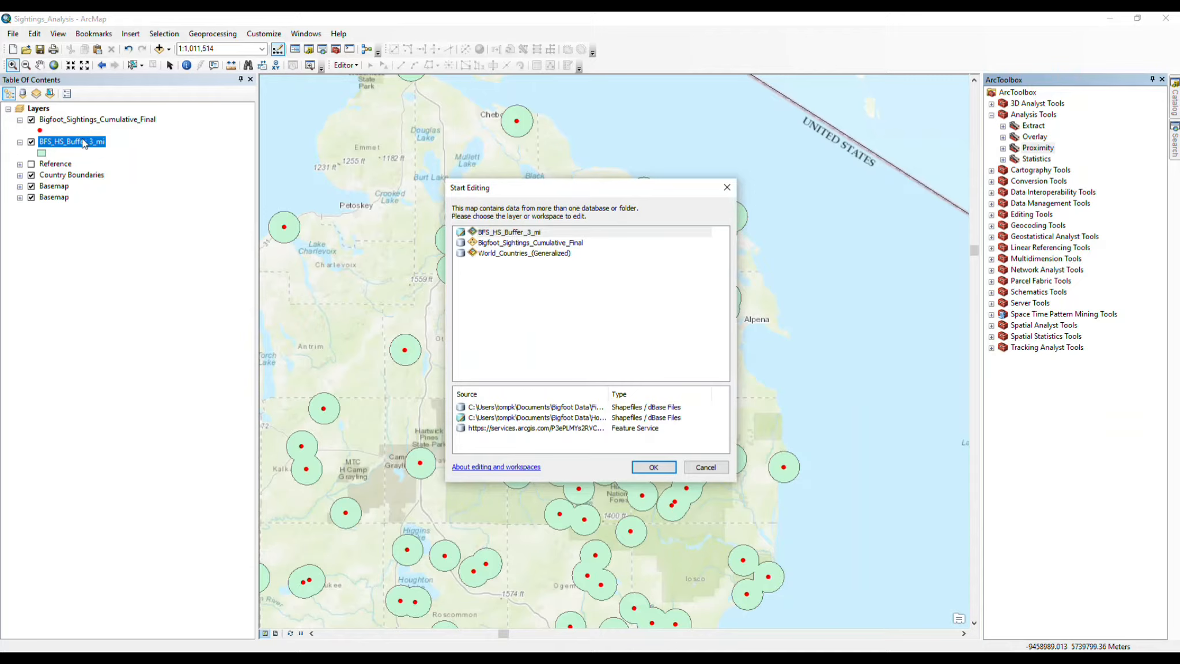
click(529, 232)
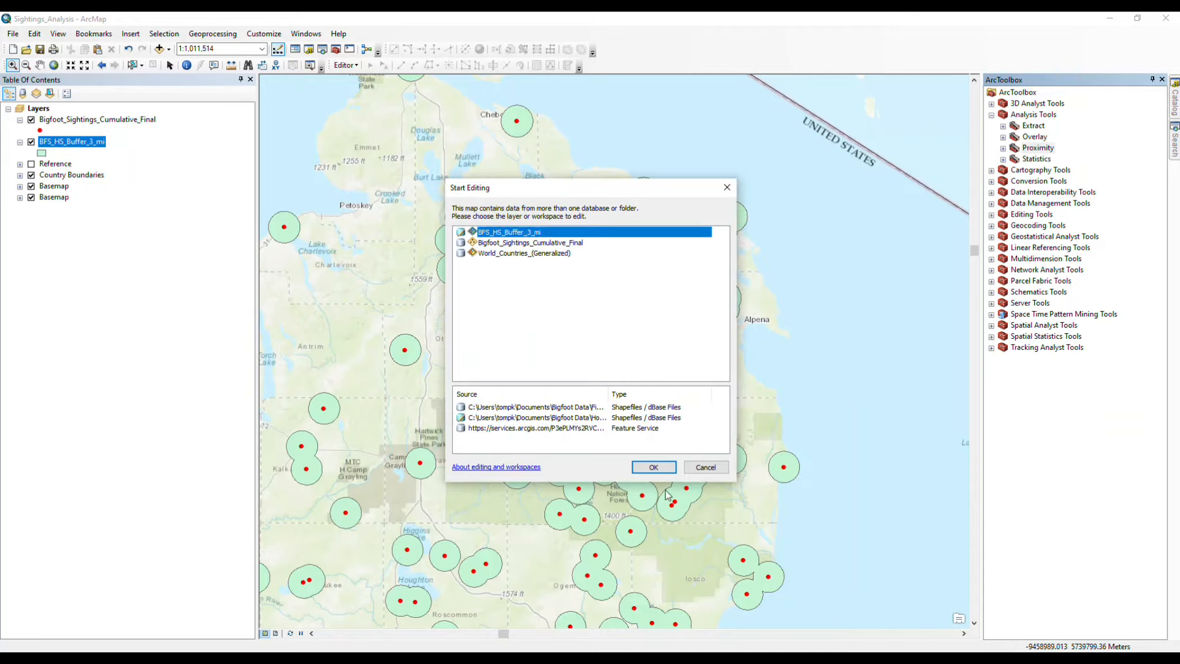
click(653, 468)
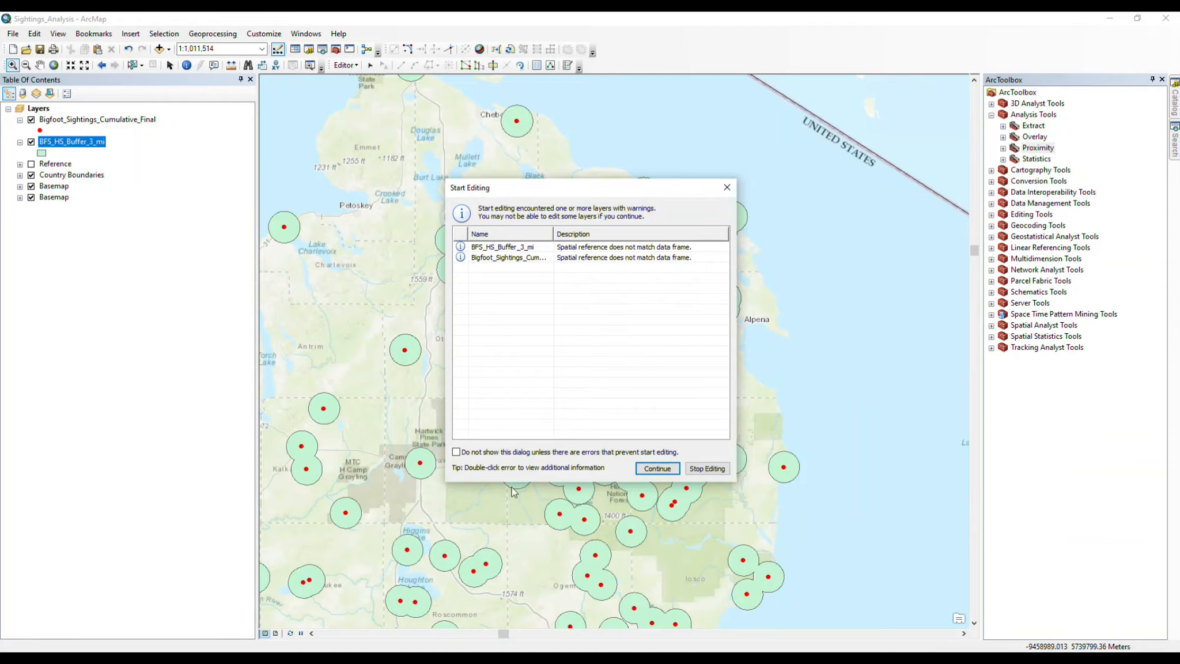
click(658, 469)
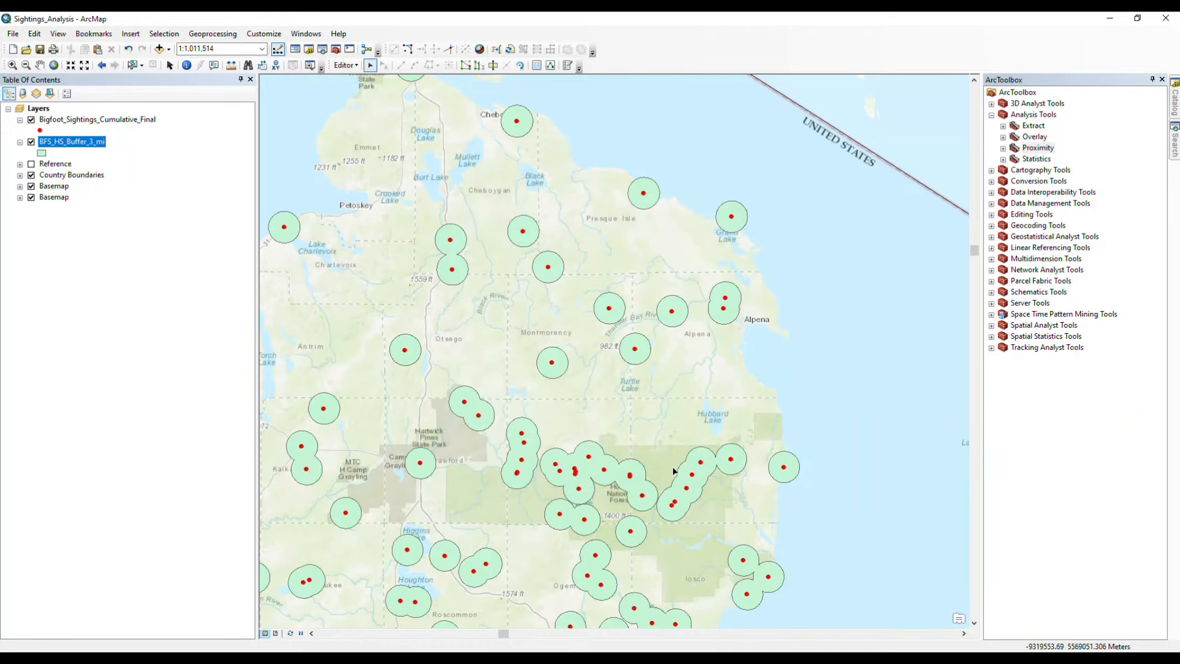
- Toggle the Advanced Editing toolbar off and back on, and look over the available editing windows
click(344, 65)
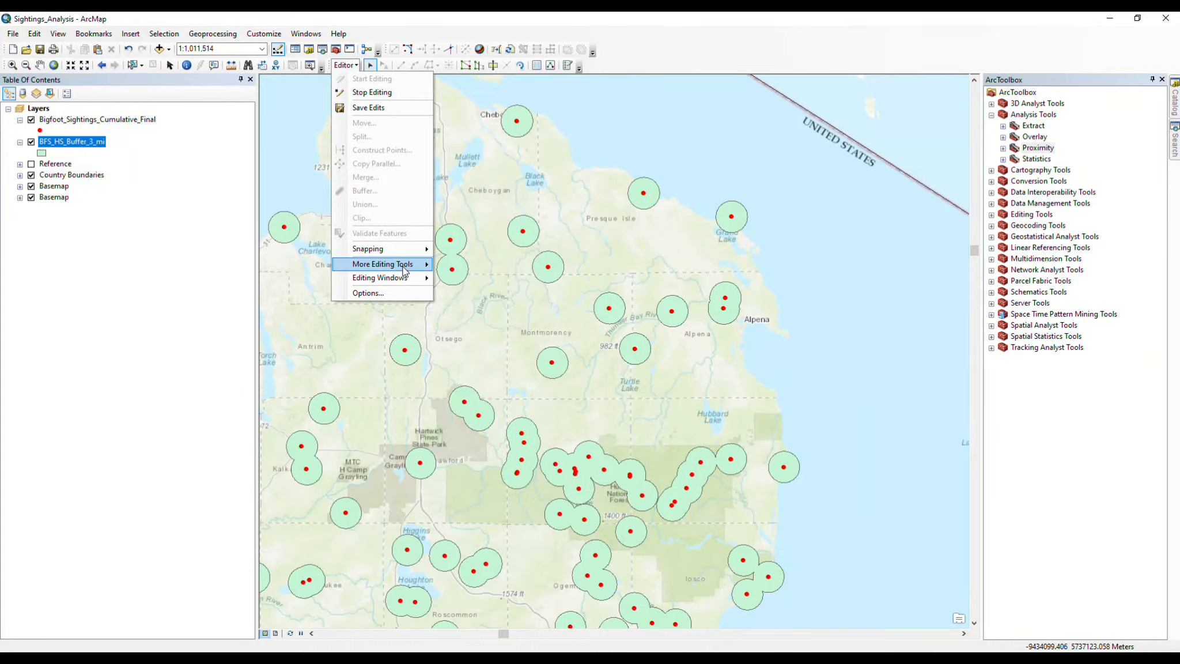
mouse_move(405, 271)
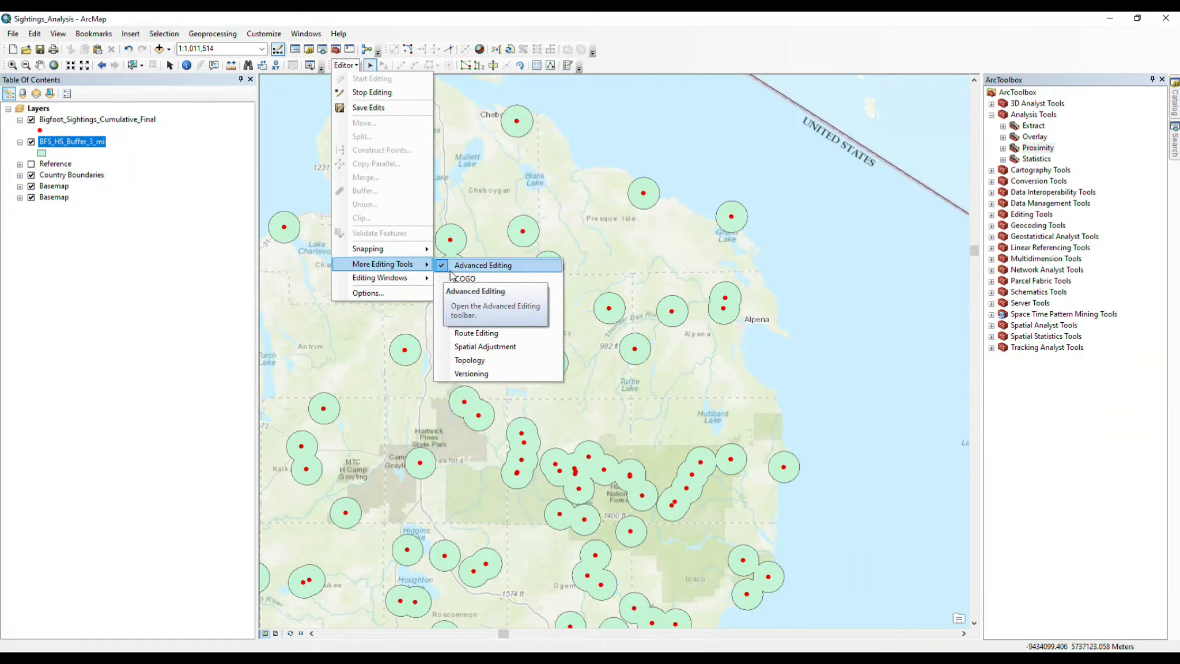
click(479, 265)
click(346, 65)
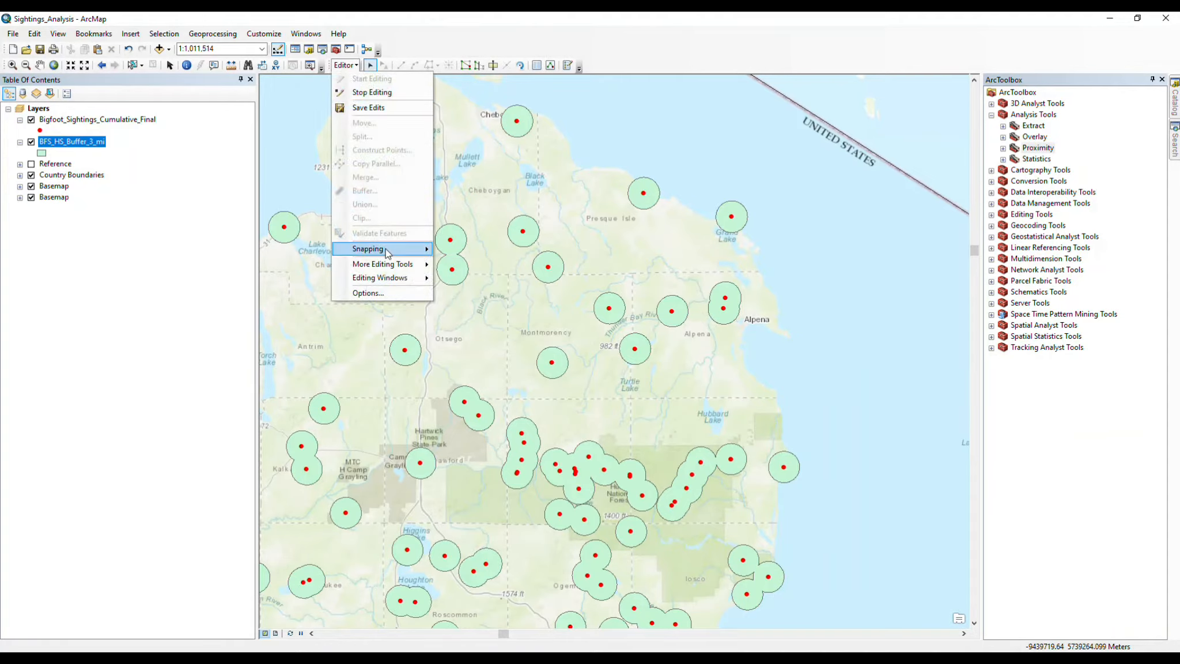
click(459, 269)
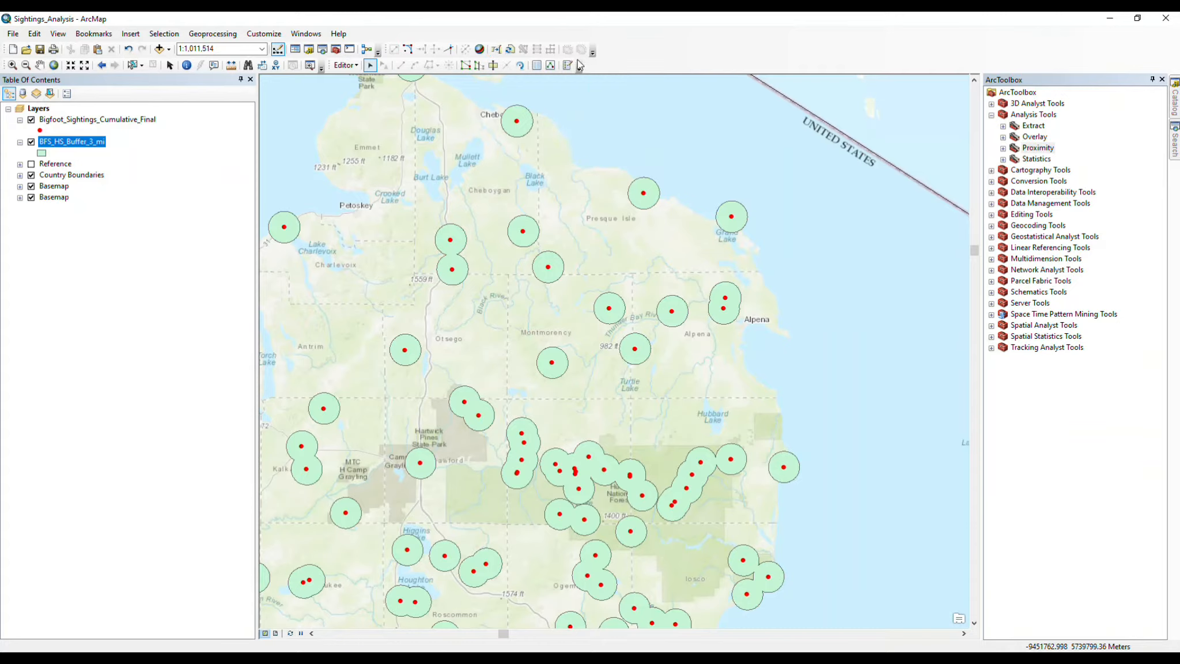
click(346, 65)
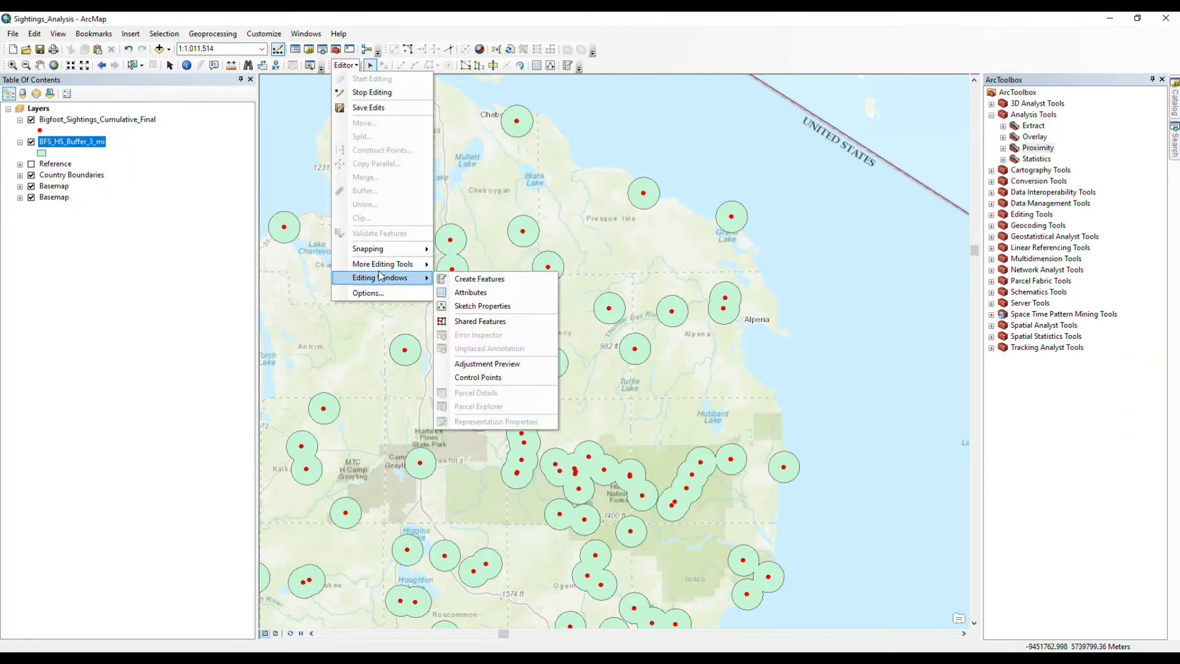
click(371, 293)
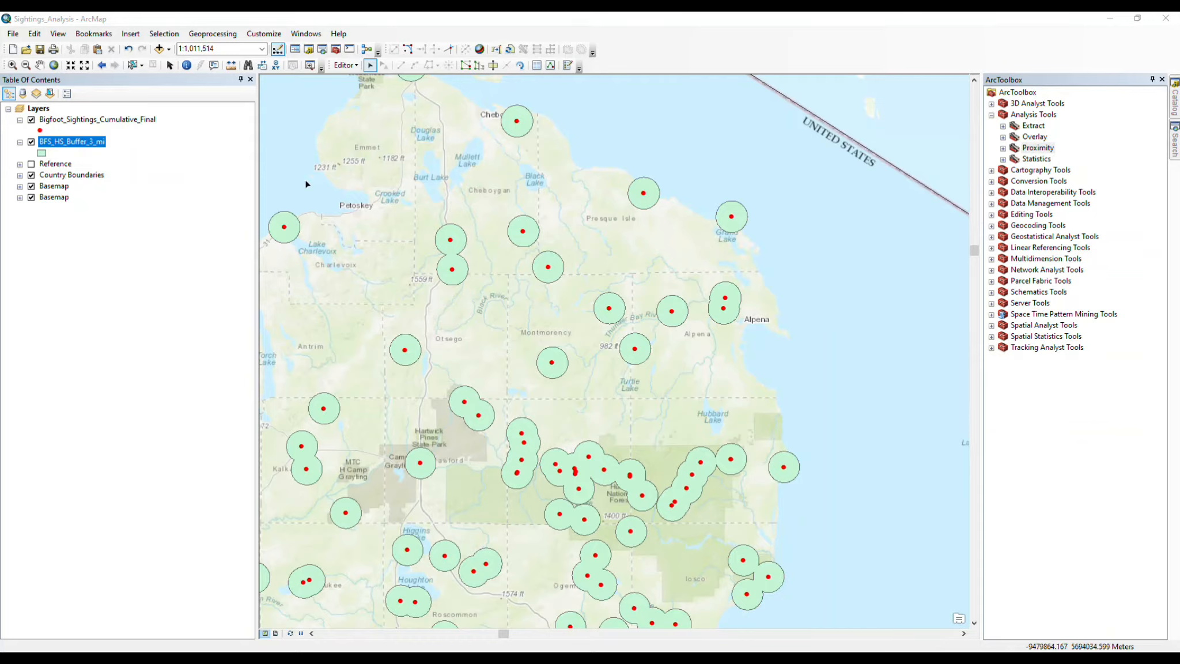
- Select all features in the BFS_HS_Buffer_3_mi layer and check the selection in its attribute table
right_click(92, 143)
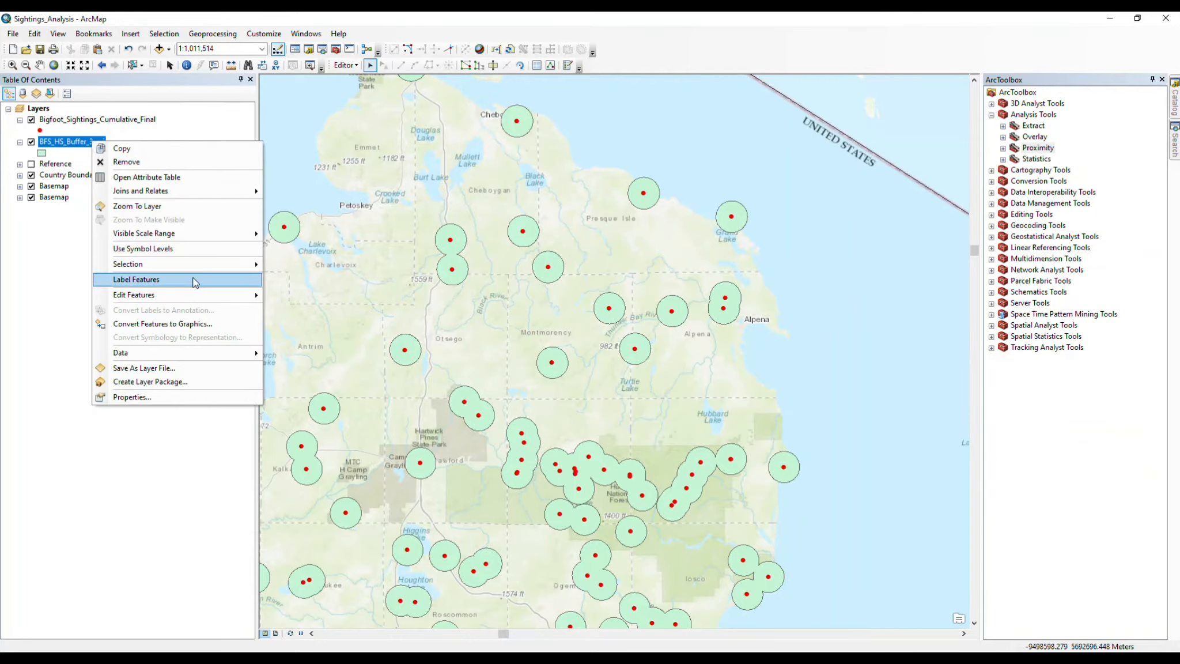
mouse_move(203, 270)
click(288, 321)
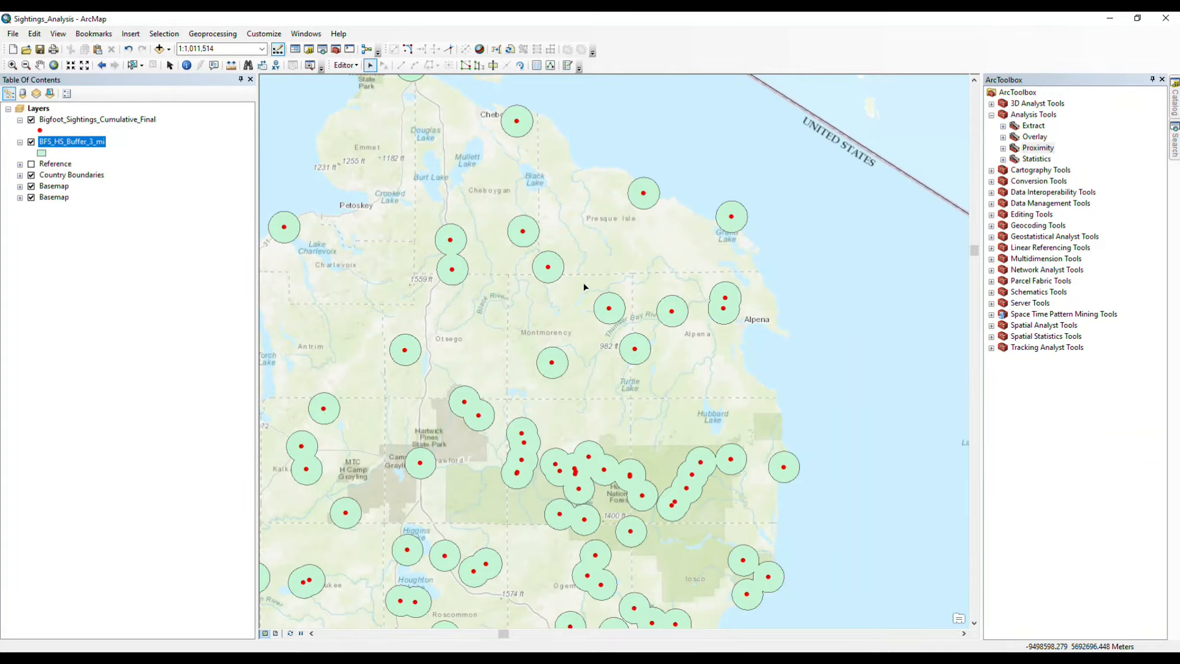
click(291, 633)
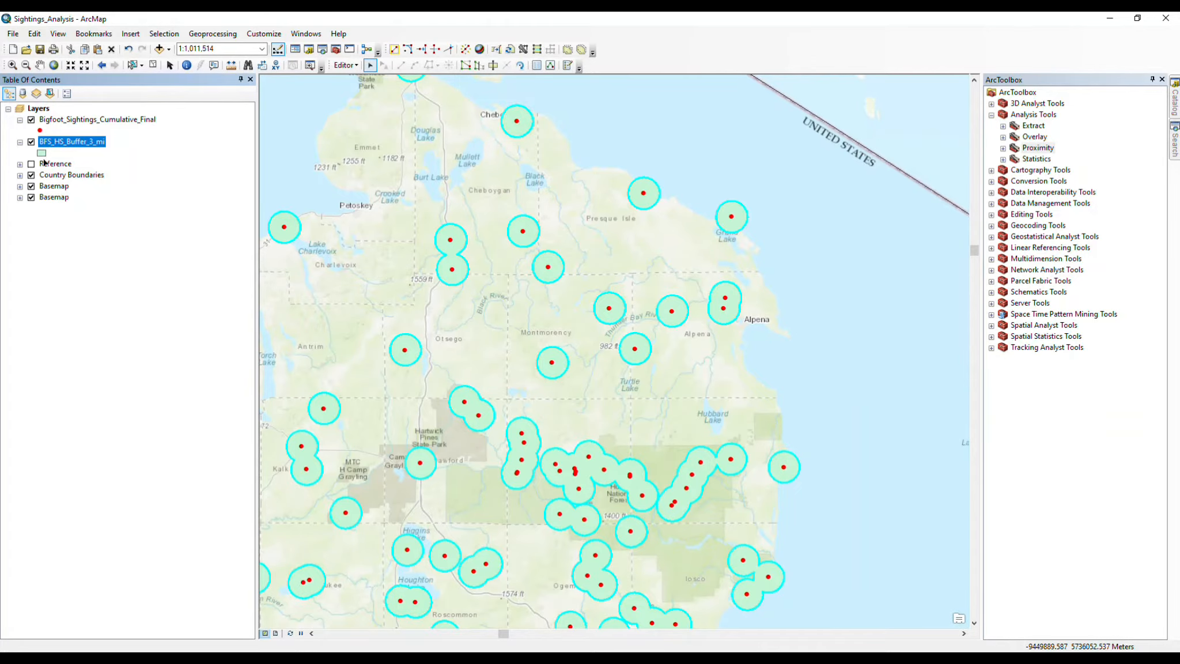
right_click(69, 142)
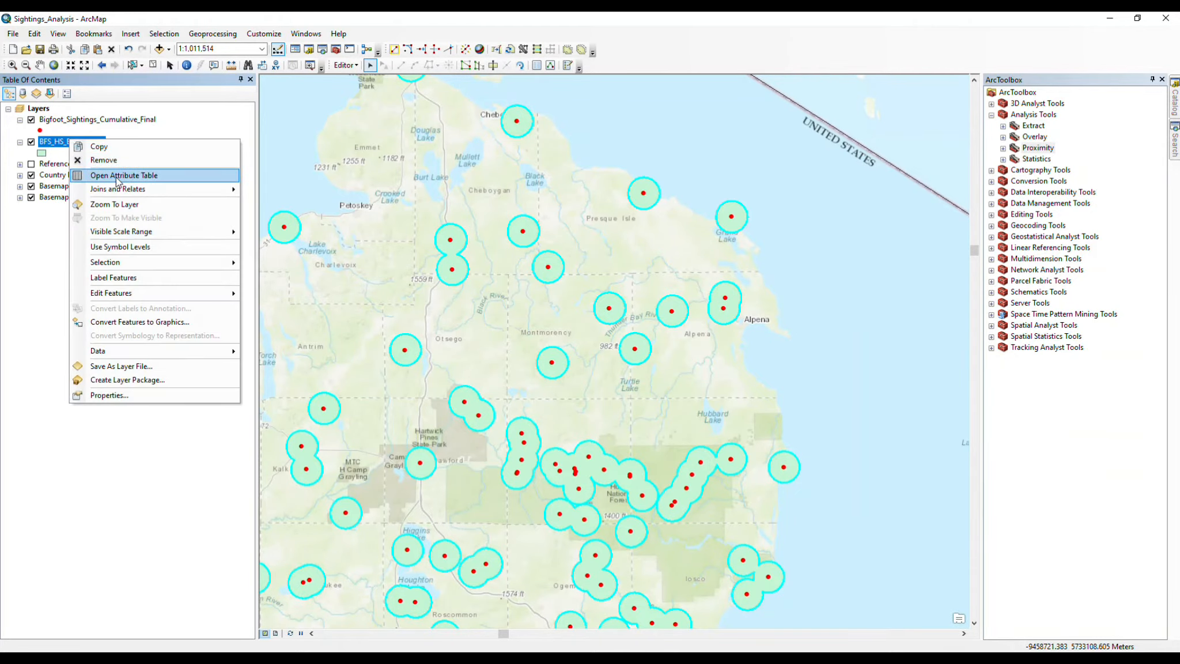
click(98, 173)
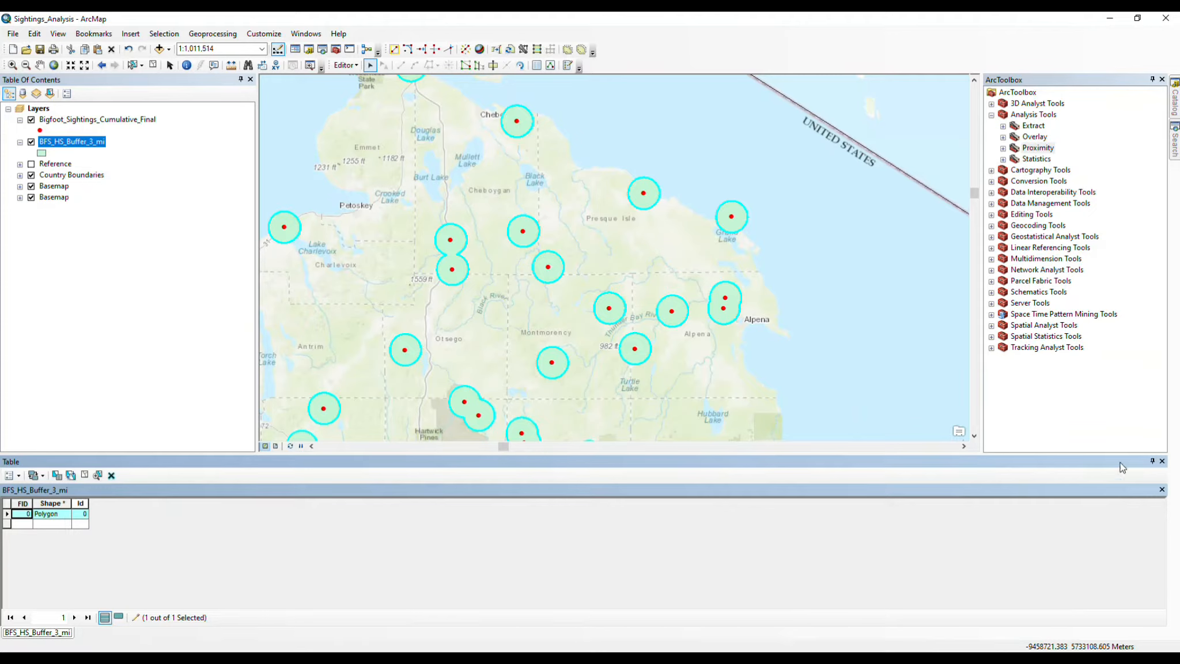
click(1162, 461)
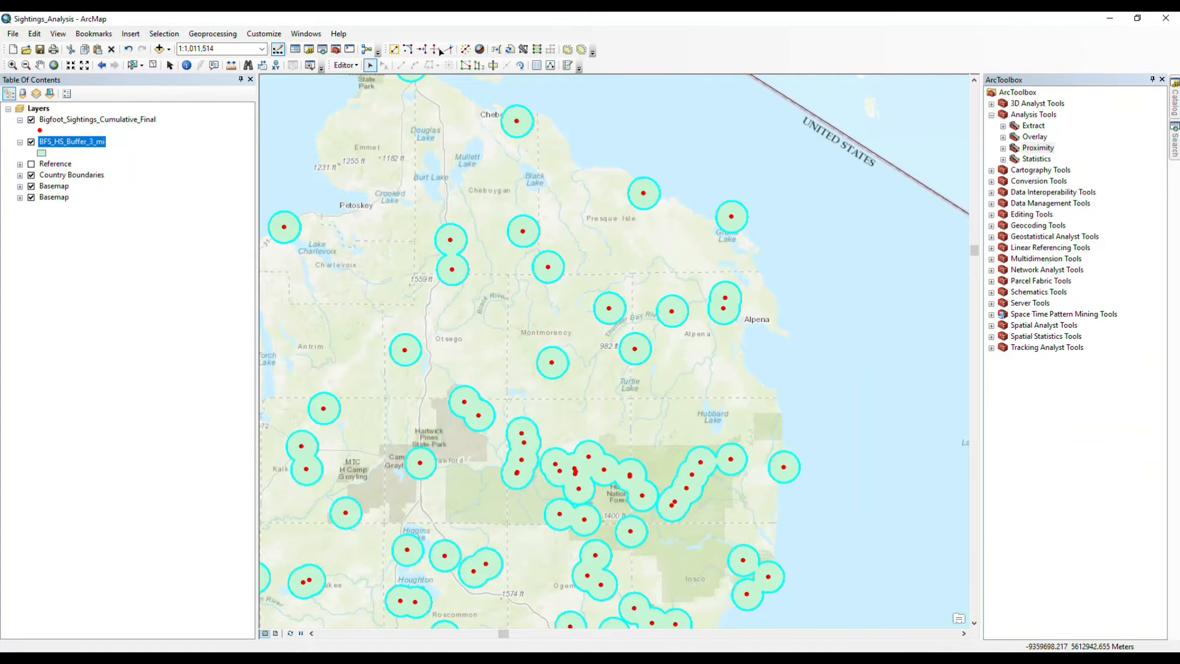
- Explode the selected multipart buffer into separate polygons and check the records in the BFS_HS_Buffer_3_mi attribute table
click(466, 50)
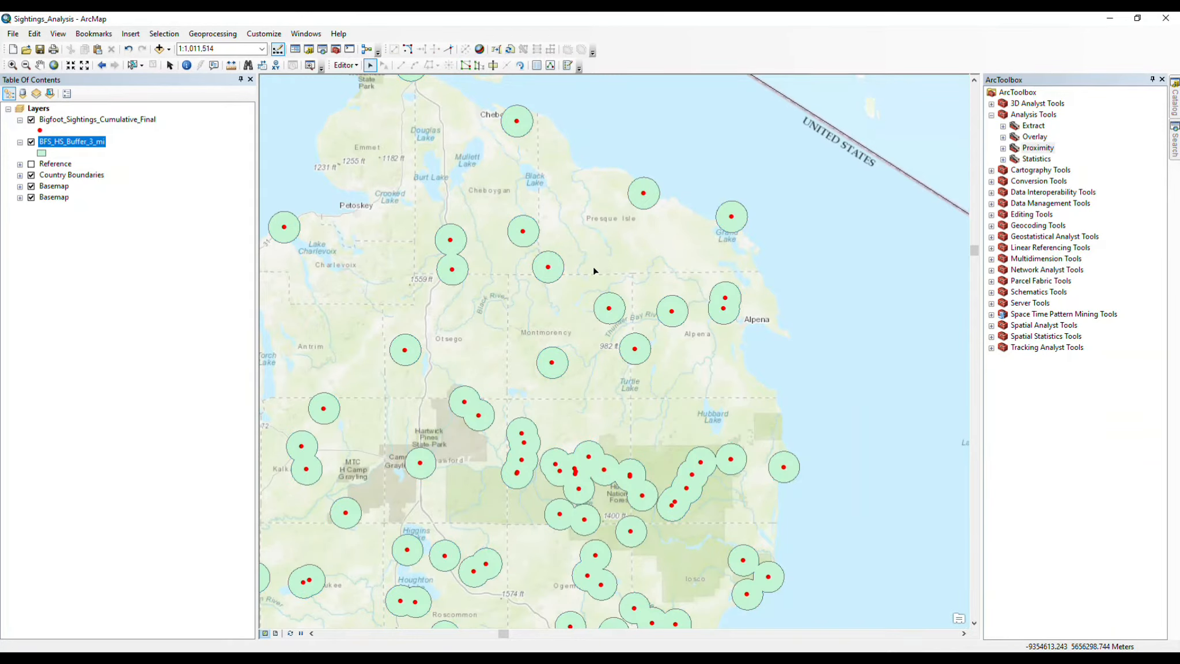
right_click(91, 144)
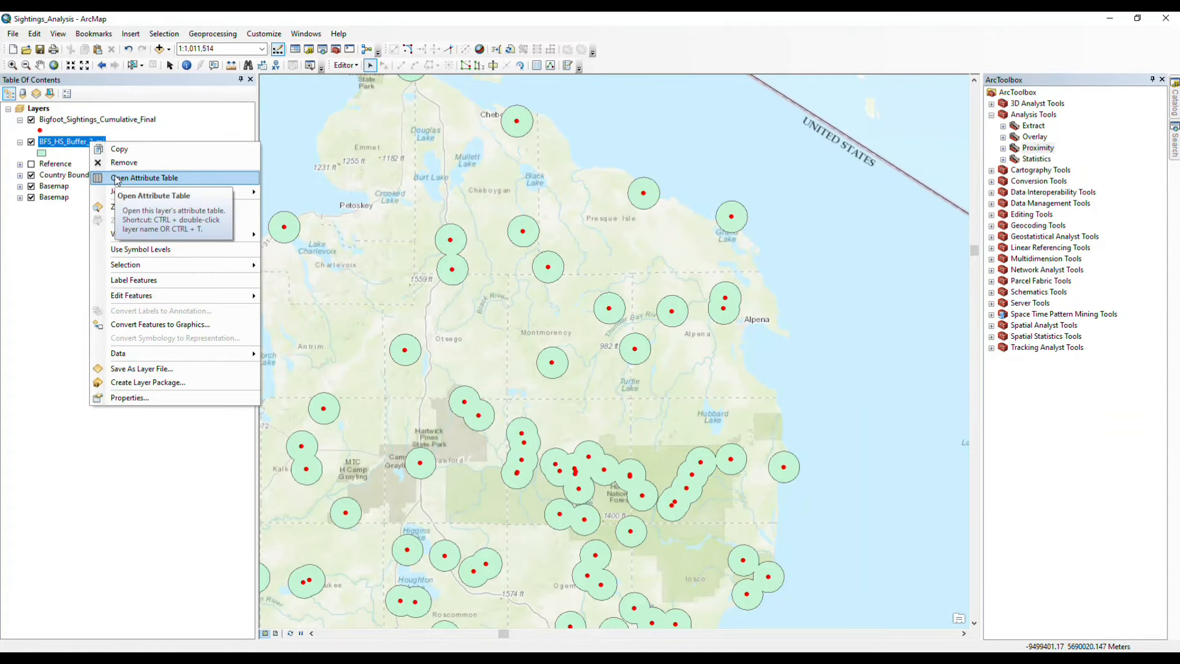
click(114, 175)
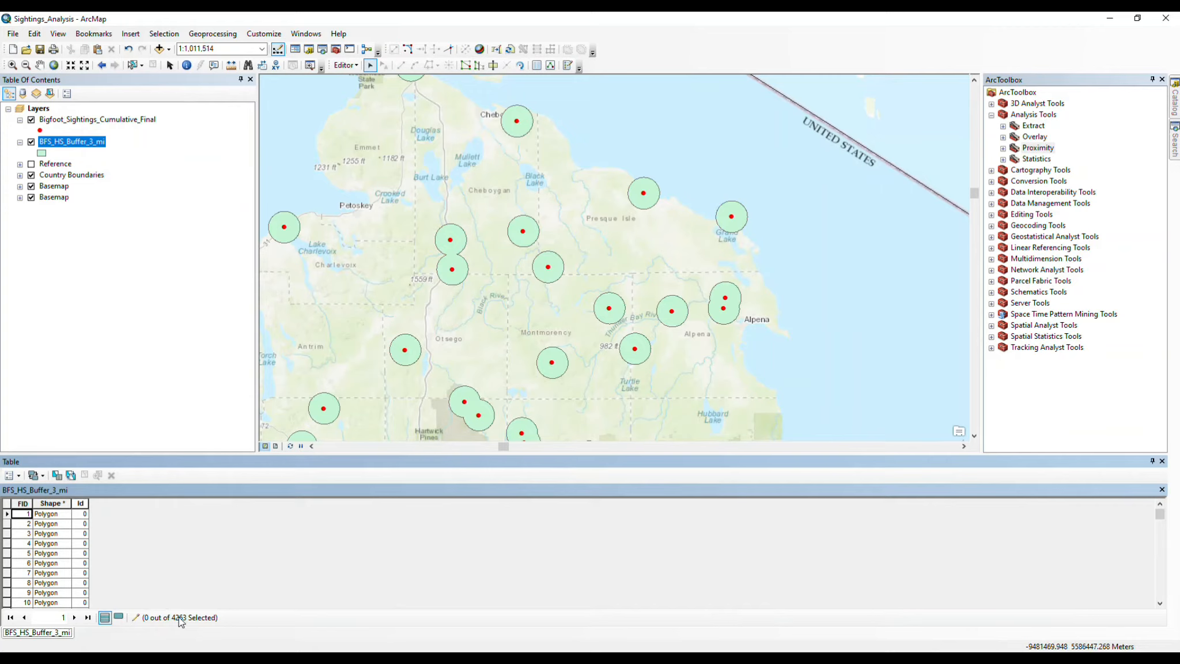
click(1162, 461)
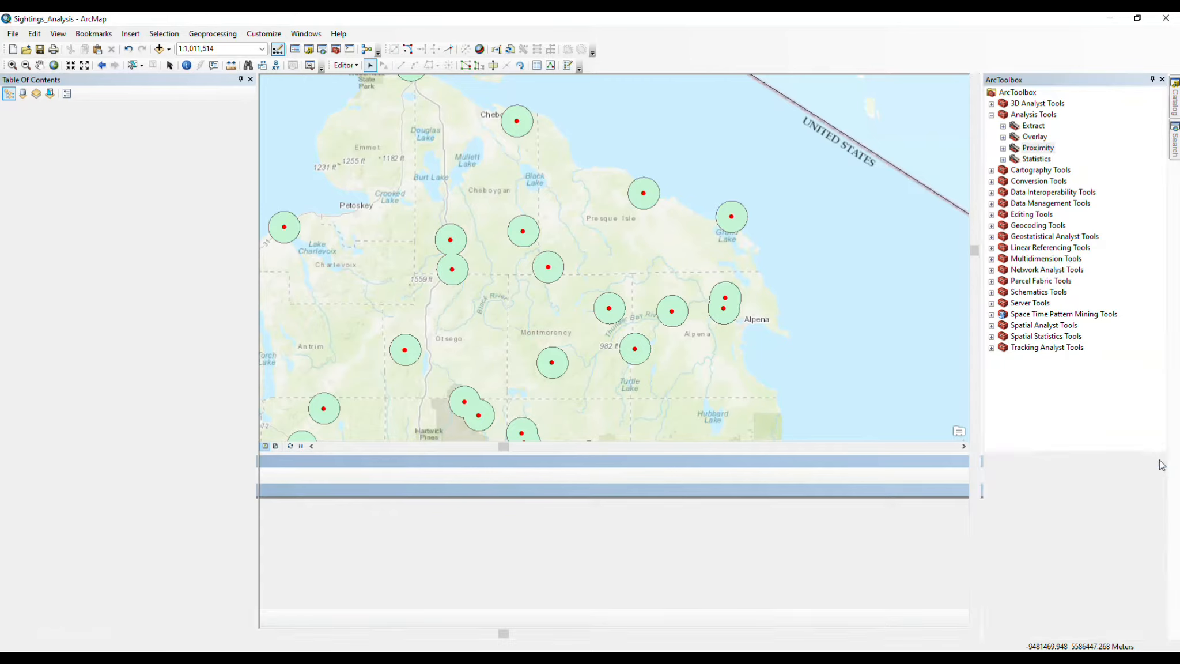
- Check the record count in the Bigfoot_Sightings_Cumulative_Final attribute table for comparison with the buffers
right_click(84, 120)
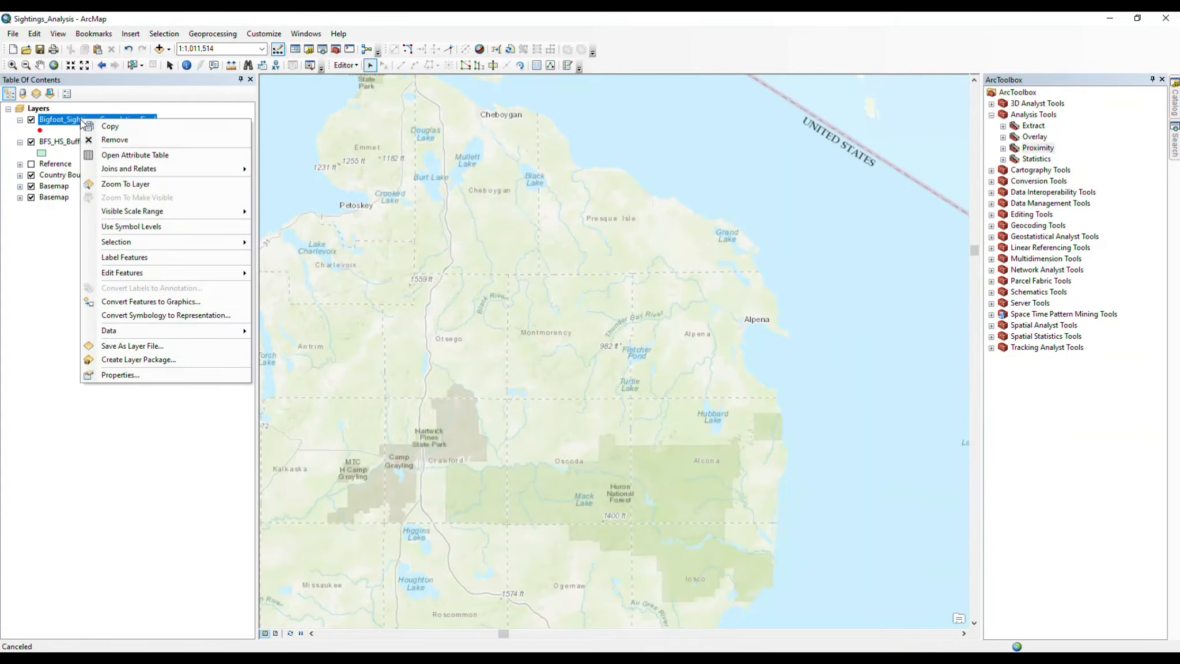
click(123, 156)
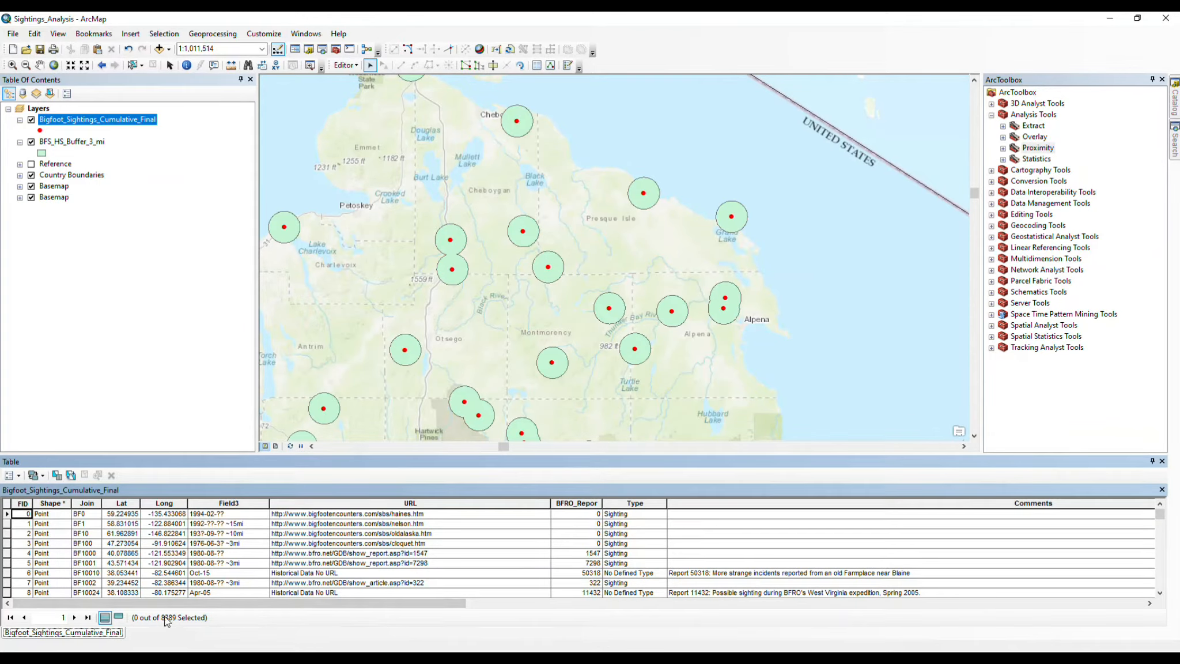
click(1162, 461)
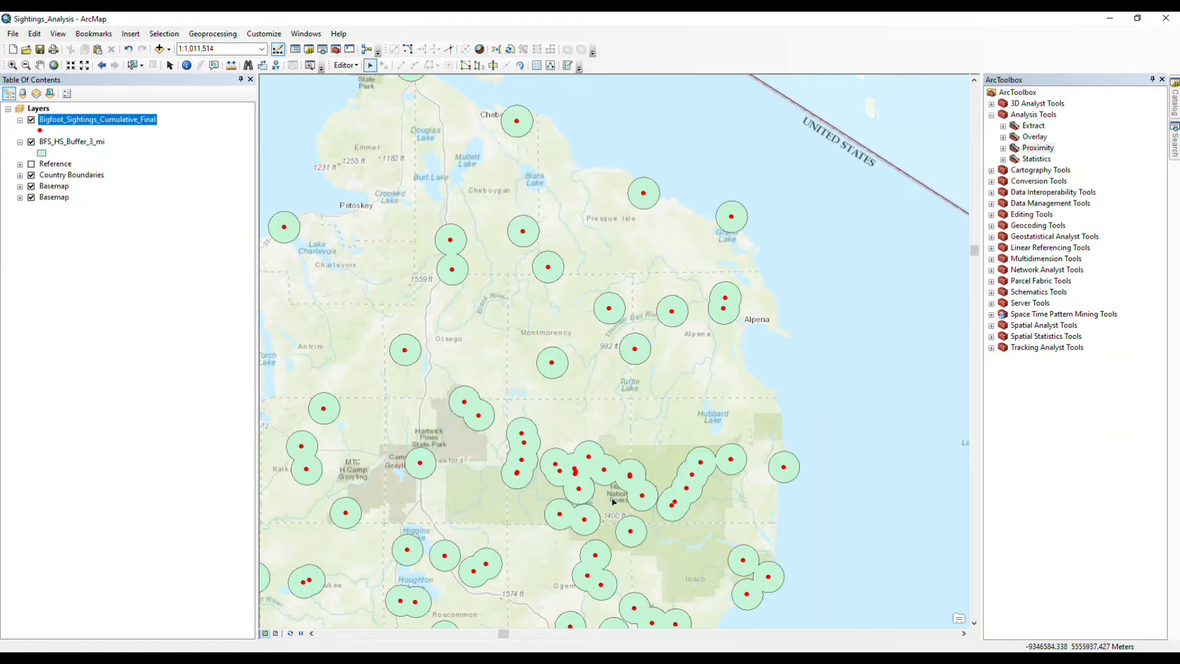
- Give the BFS_HS_Buffer_3_mi symbol an orange fill and no outline color
click(41, 152)
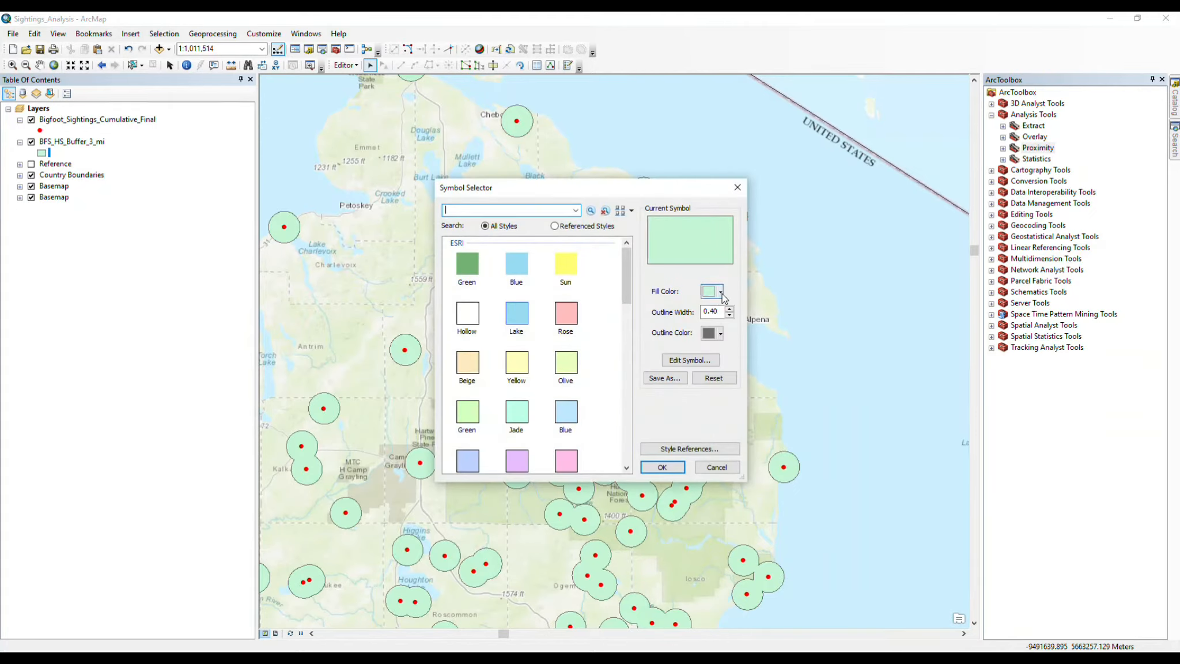
click(721, 293)
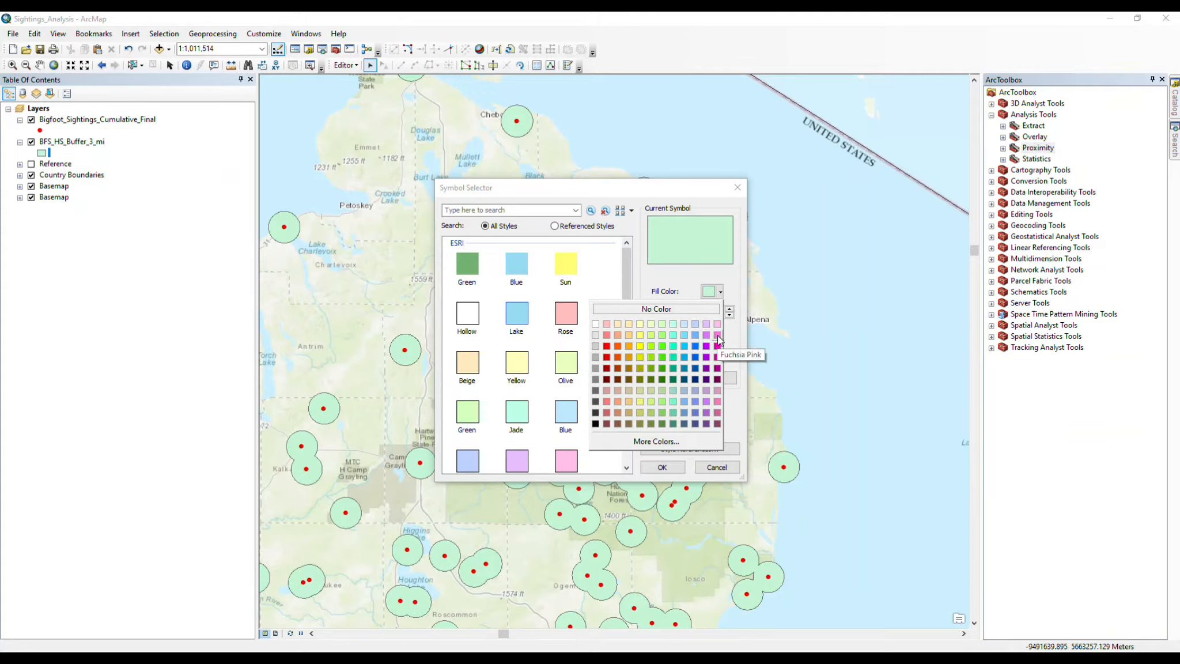
click(629, 346)
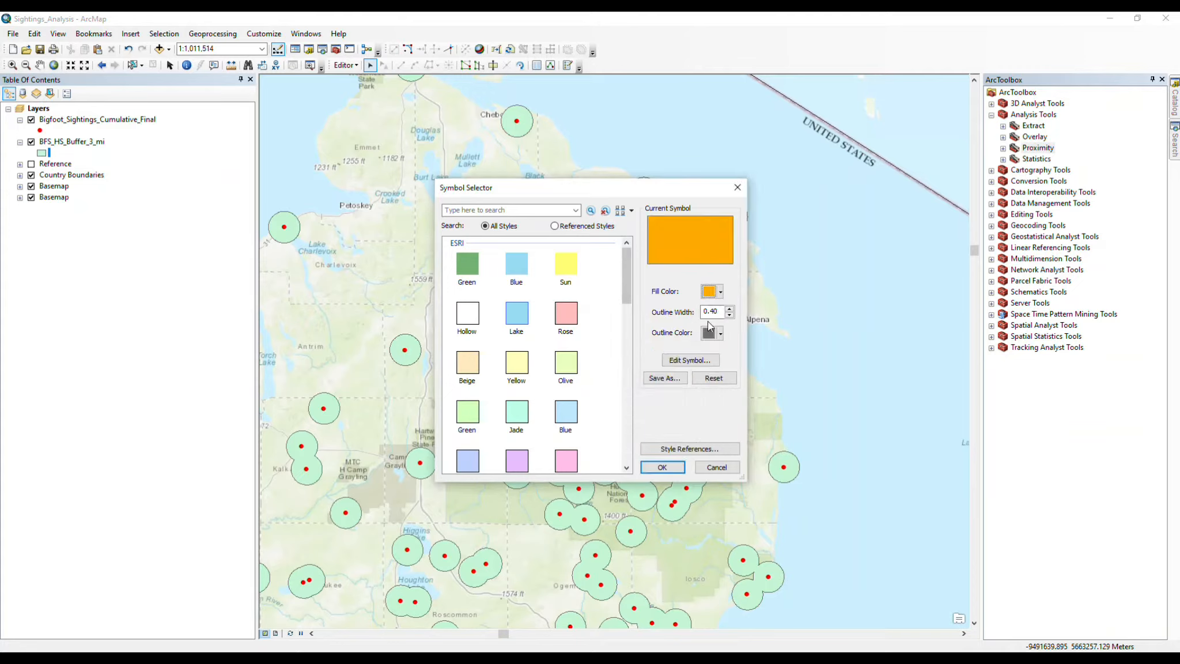
click(715, 333)
click(687, 356)
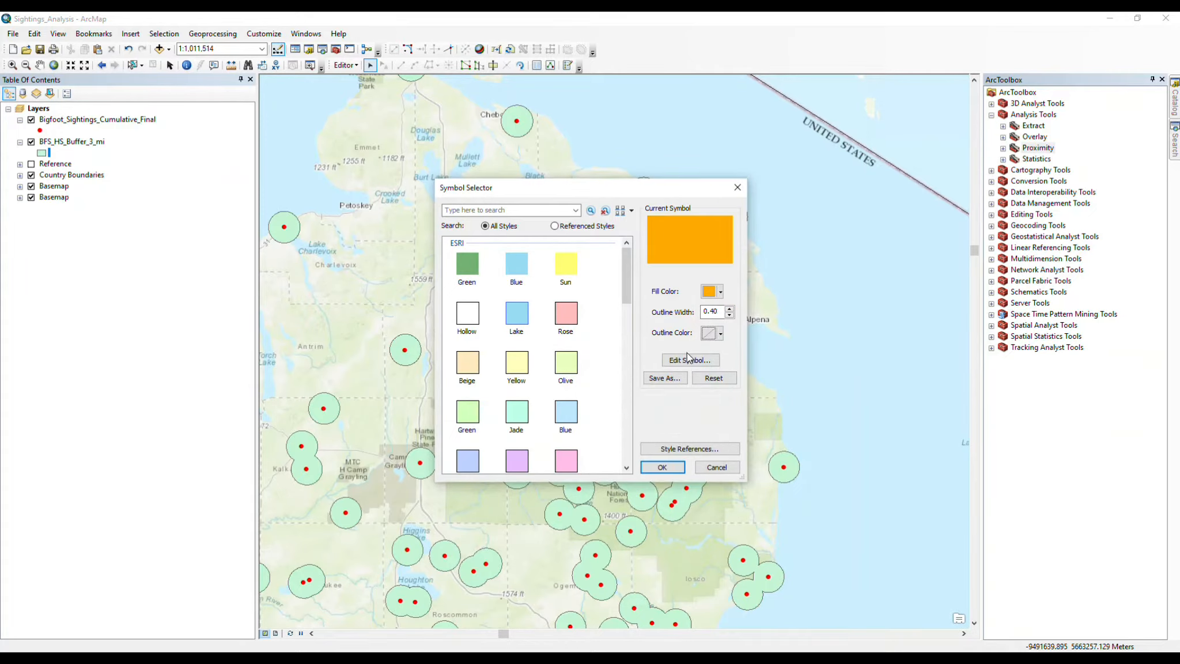
click(662, 468)
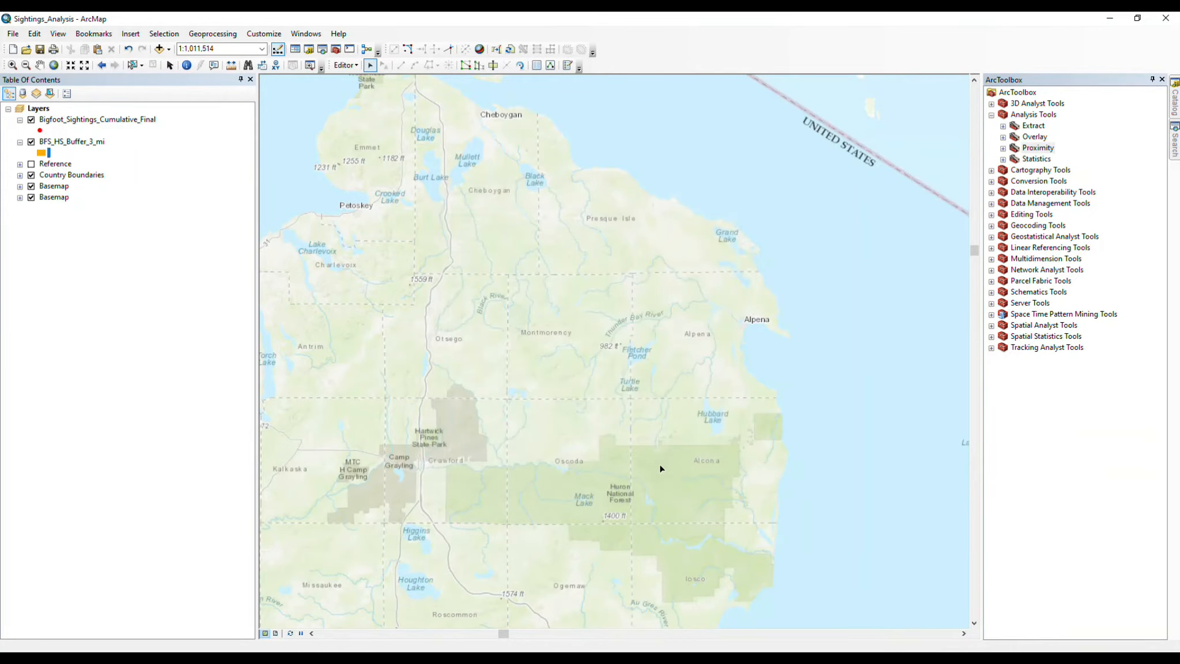
- Set the BFS_HS_Buffer_3_mi layer's display transparency to 50%
right_click(66, 144)
click(138, 398)
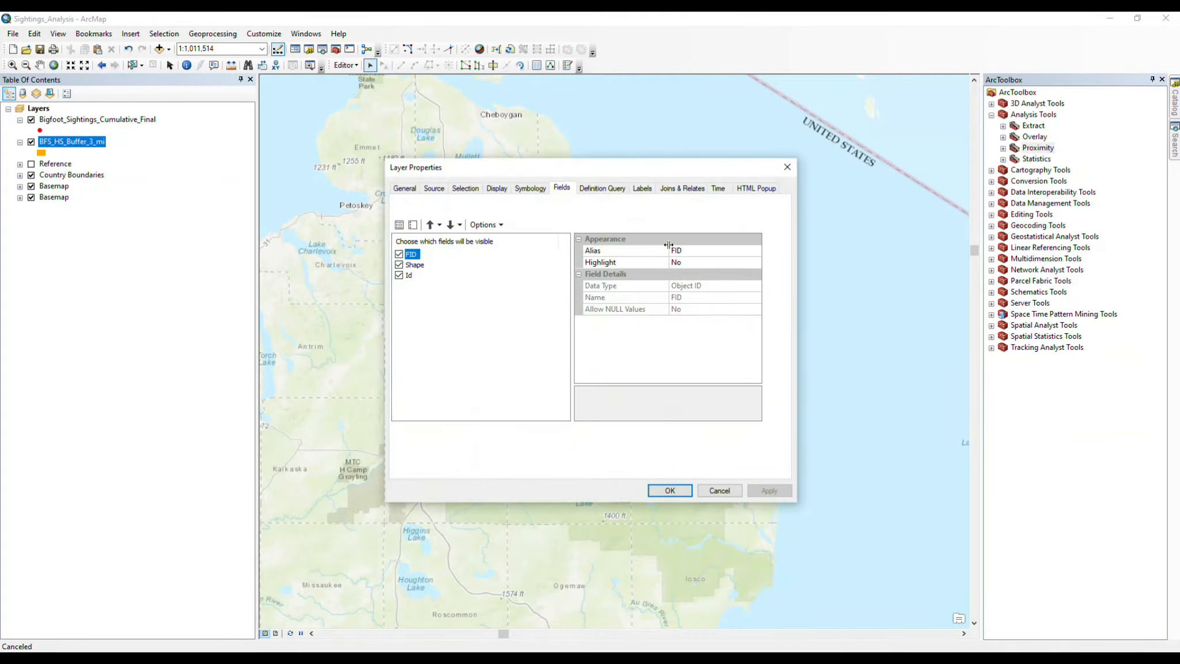
click(497, 189)
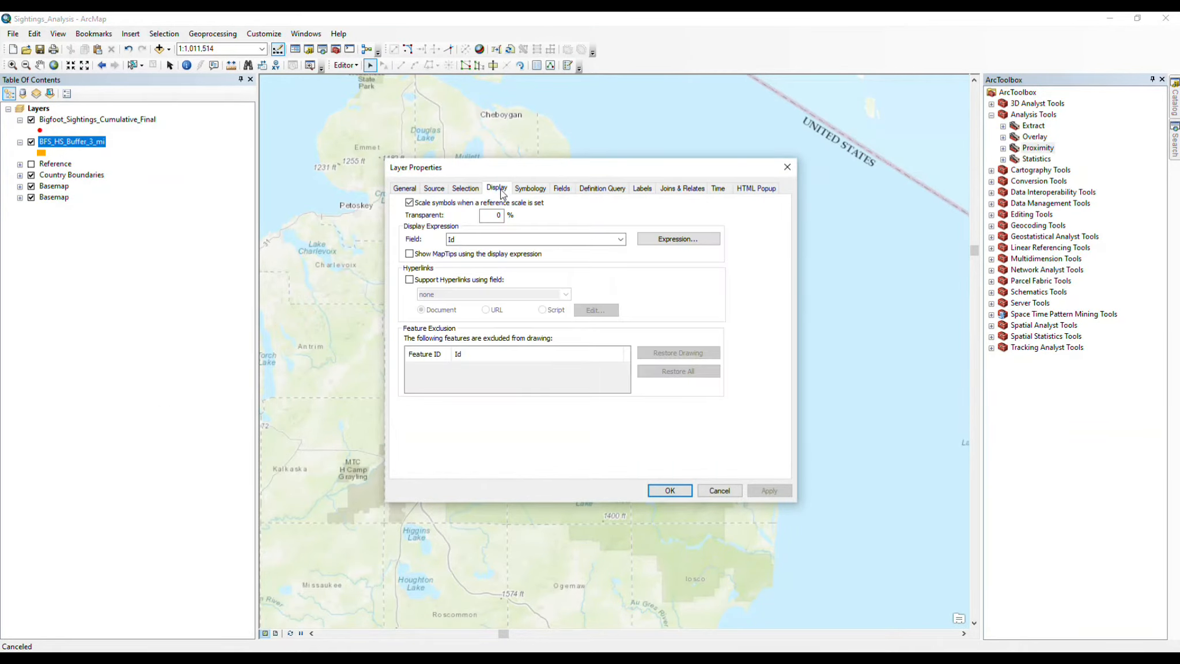
click(491, 215)
text(50)
click(673, 490)
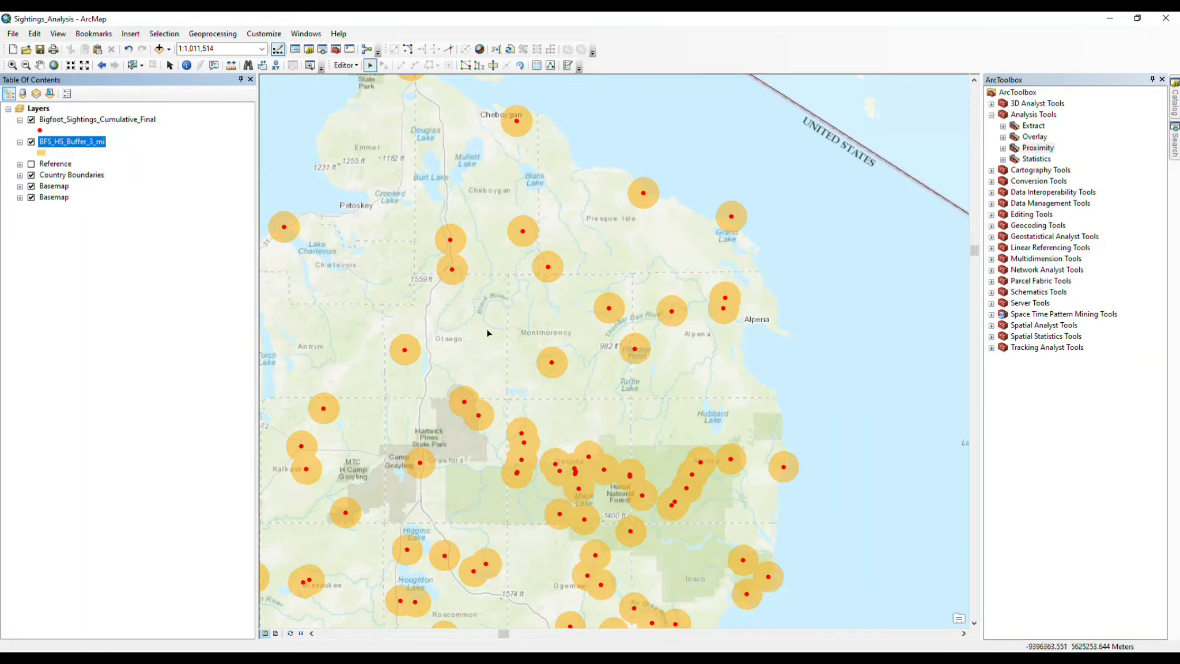
click(124, 121)
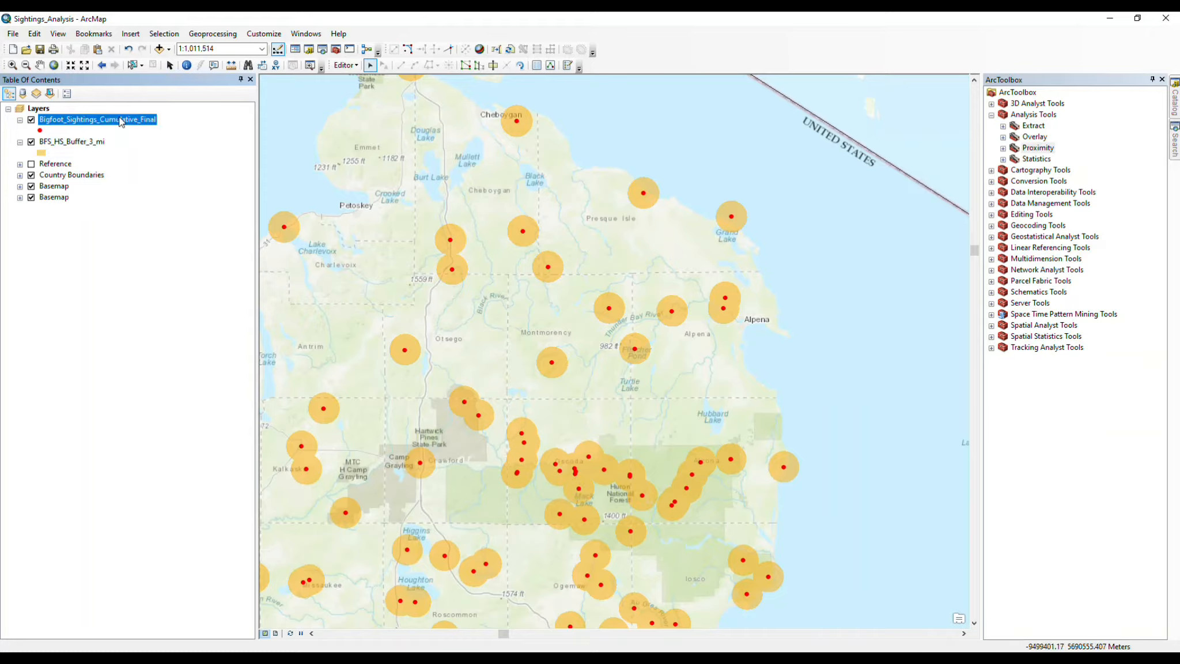
click(77, 147)
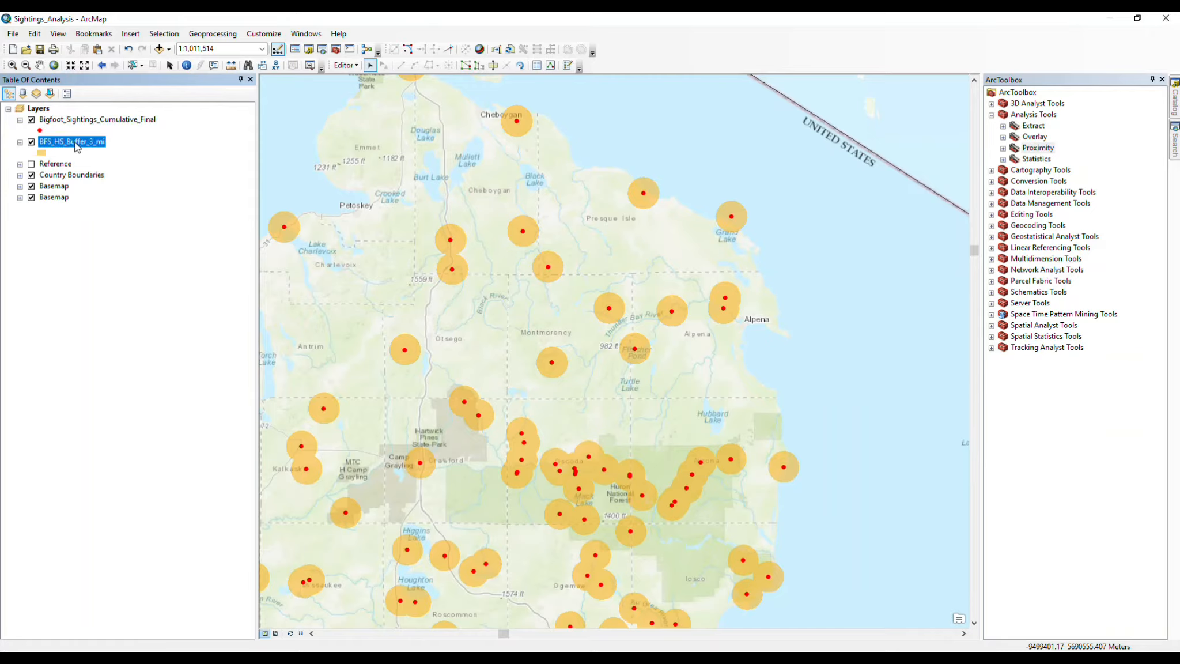
click(113, 120)
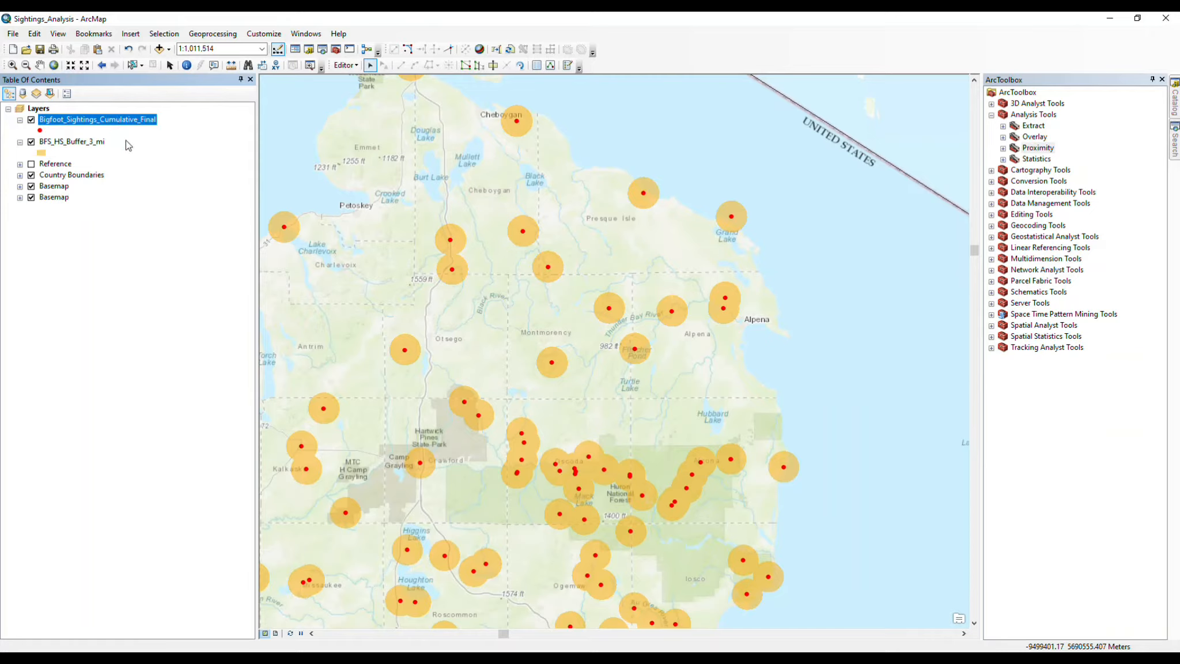
click(89, 143)
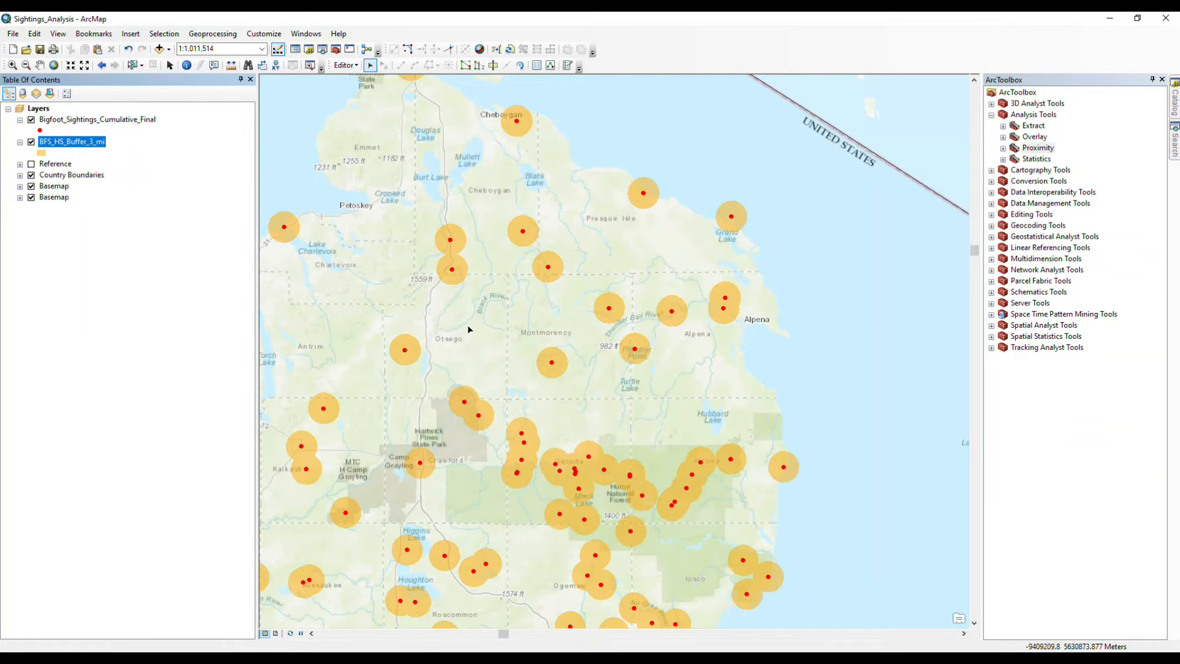
click(78, 143)
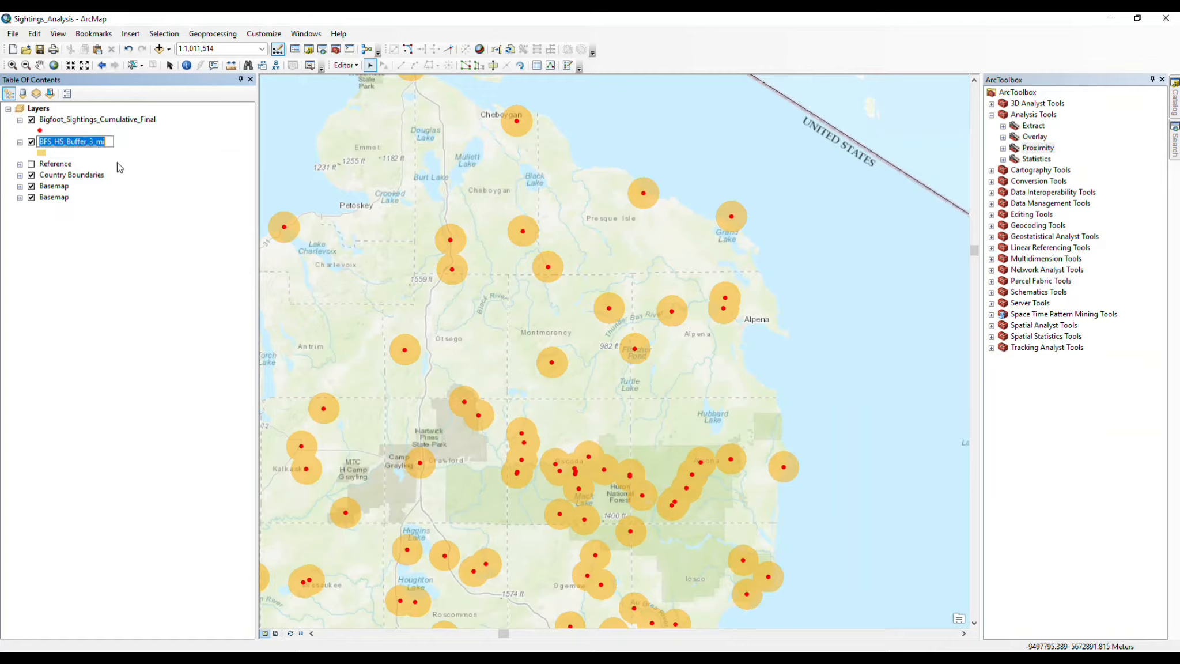
- Set up a location-based join of the Bigfoot_Sightings_Cumulative_Final points to the BFS_HS_Buffer_3_mi polygons, summarizing attributes by Sum
right_click(98, 144)
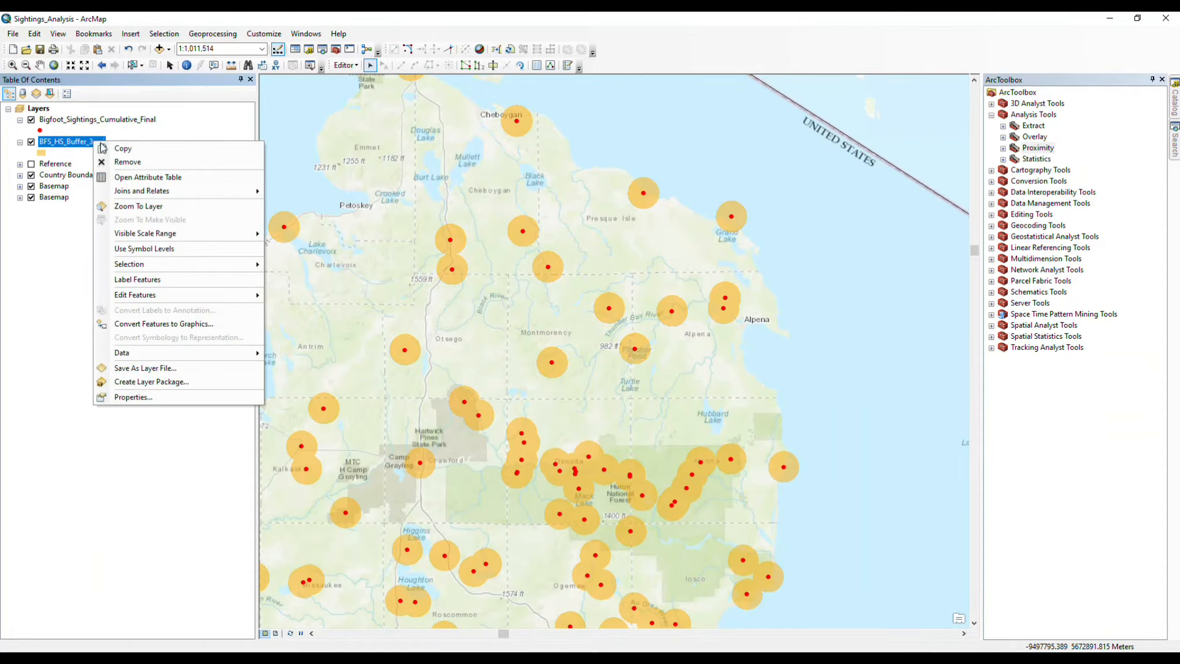
mouse_move(155, 198)
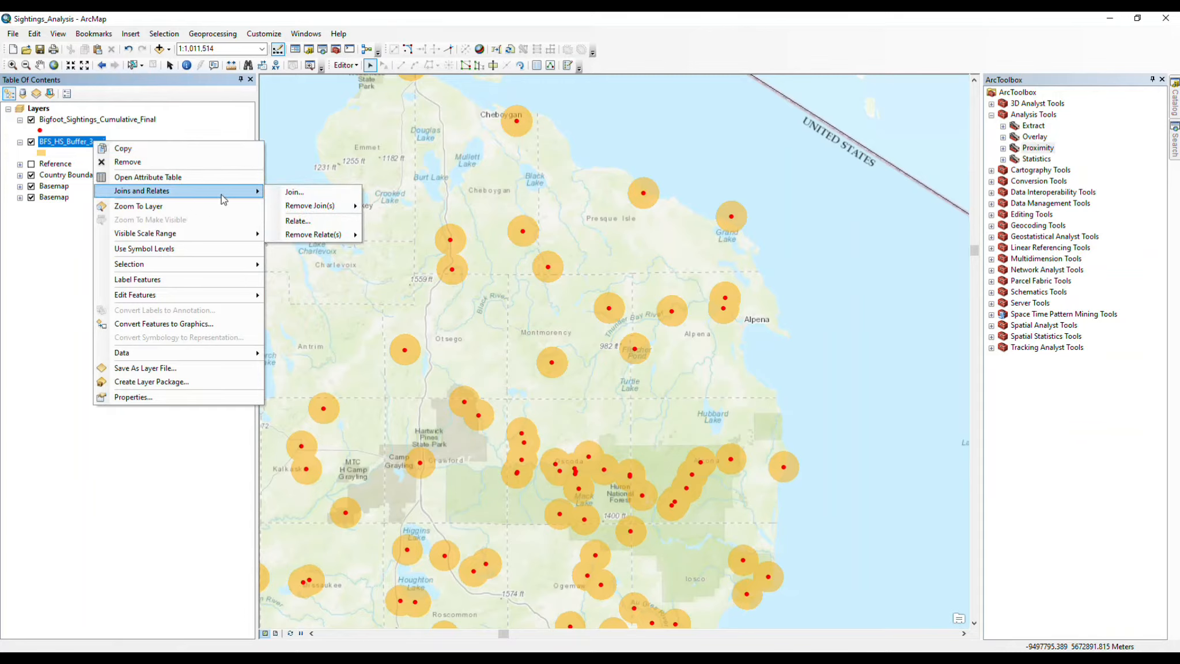
click(285, 192)
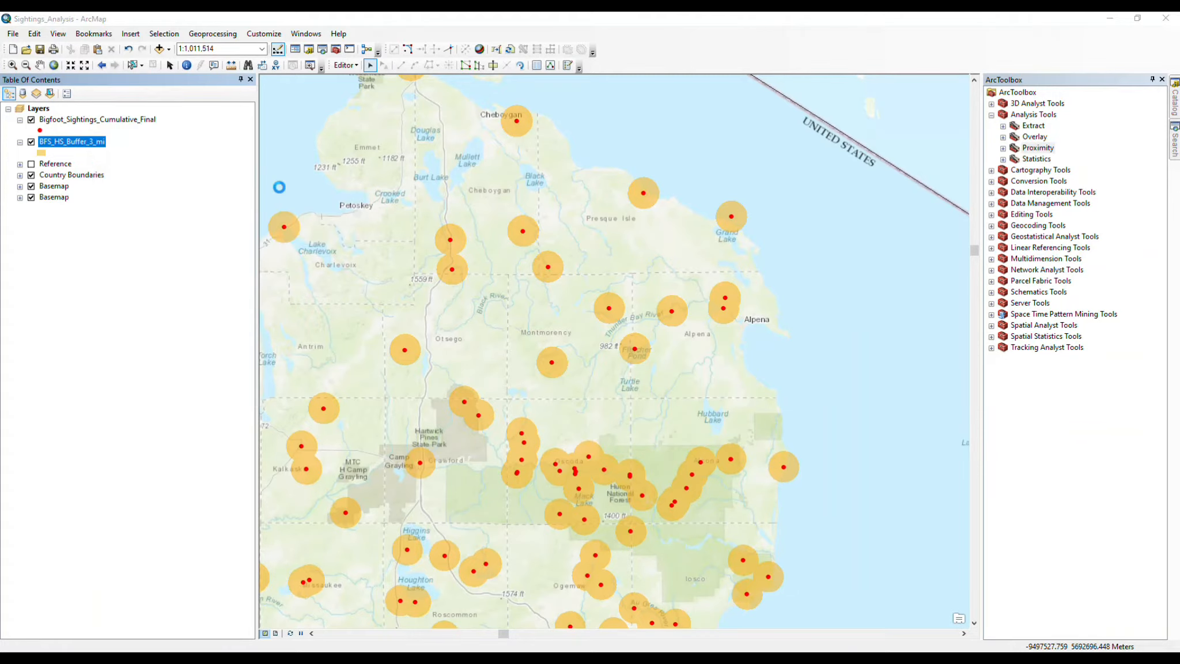
click(653, 211)
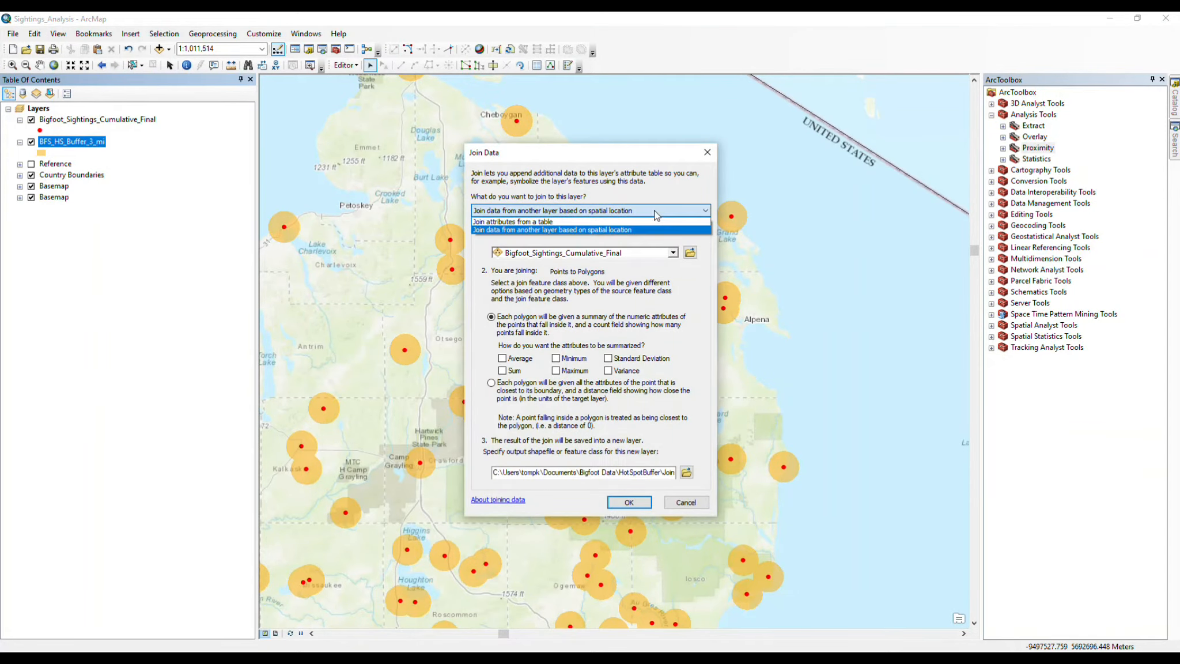
click(609, 230)
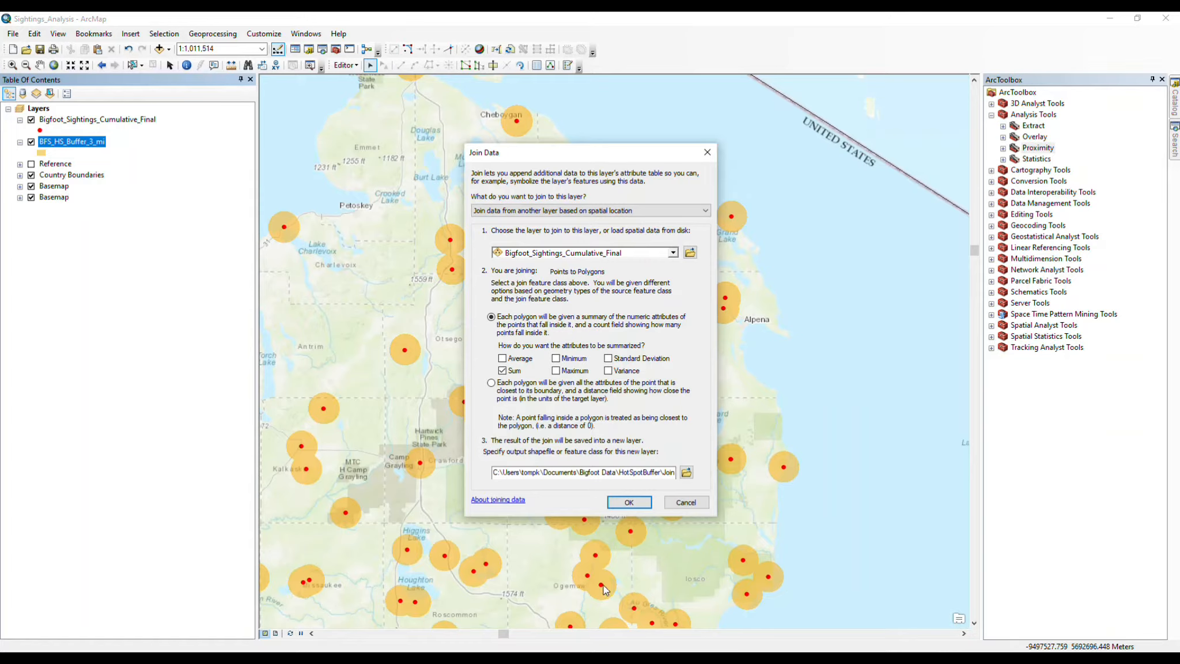
- Try to run the join with the output shapefile named BFS_HS_Buffer_3_mi_Point_Count in the HotSpotBuffer folder, then dismiss the join
click(686, 472)
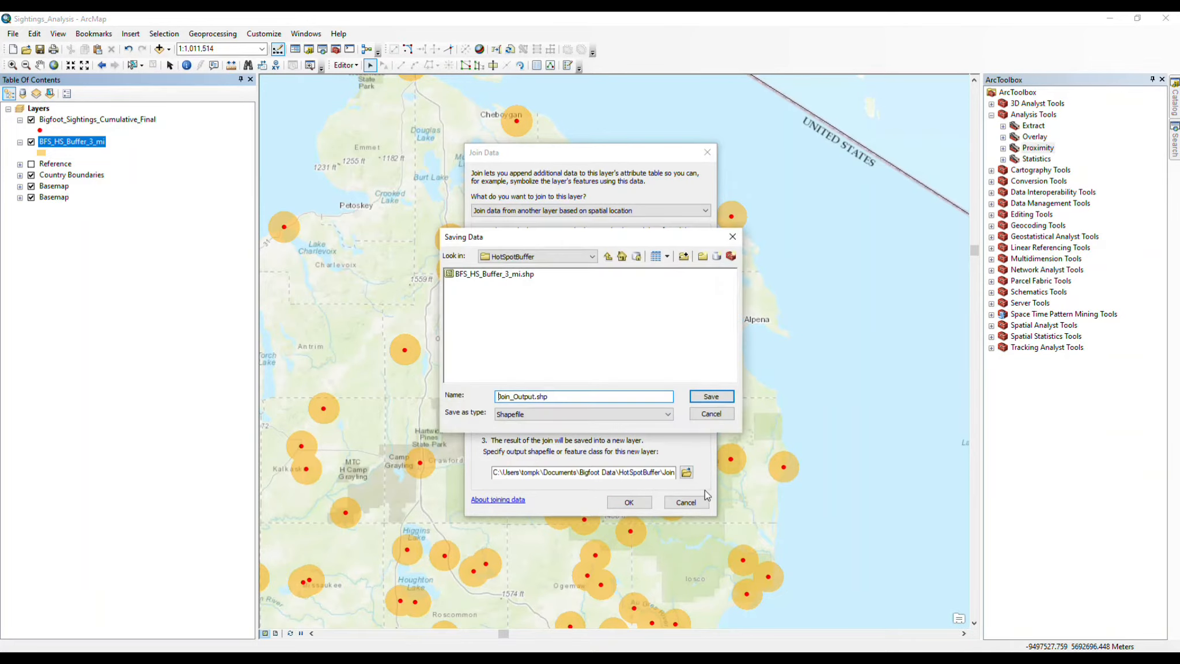
click(512, 274)
click(562, 396)
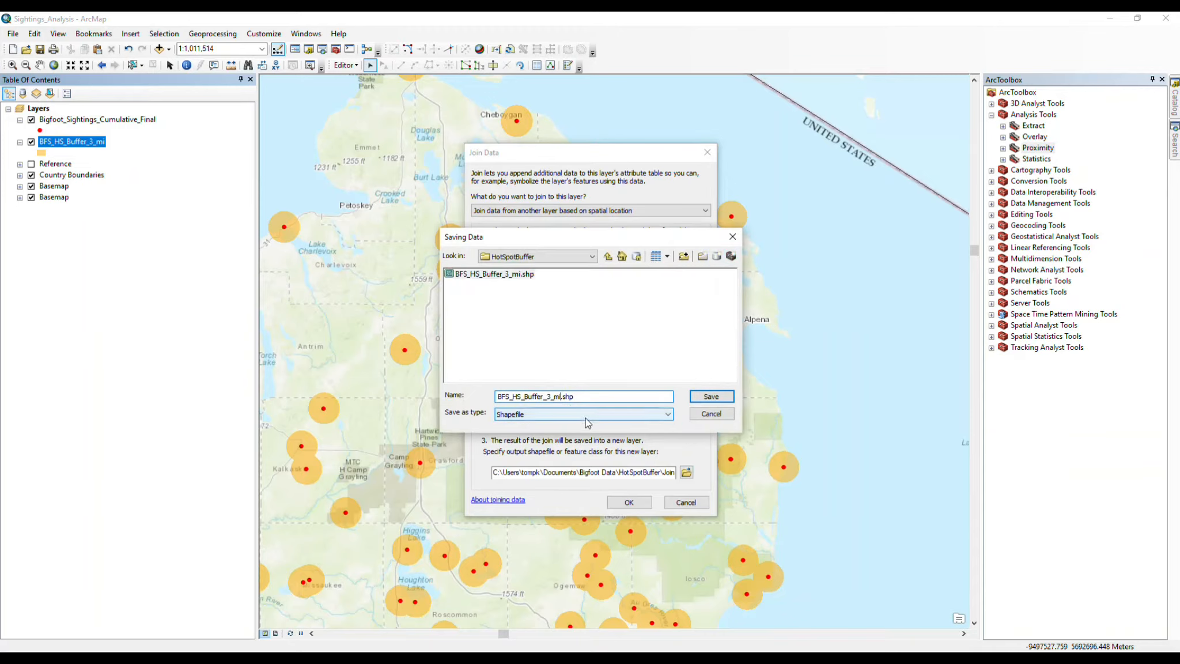
text(_Point_Count)
click(730, 400)
click(629, 503)
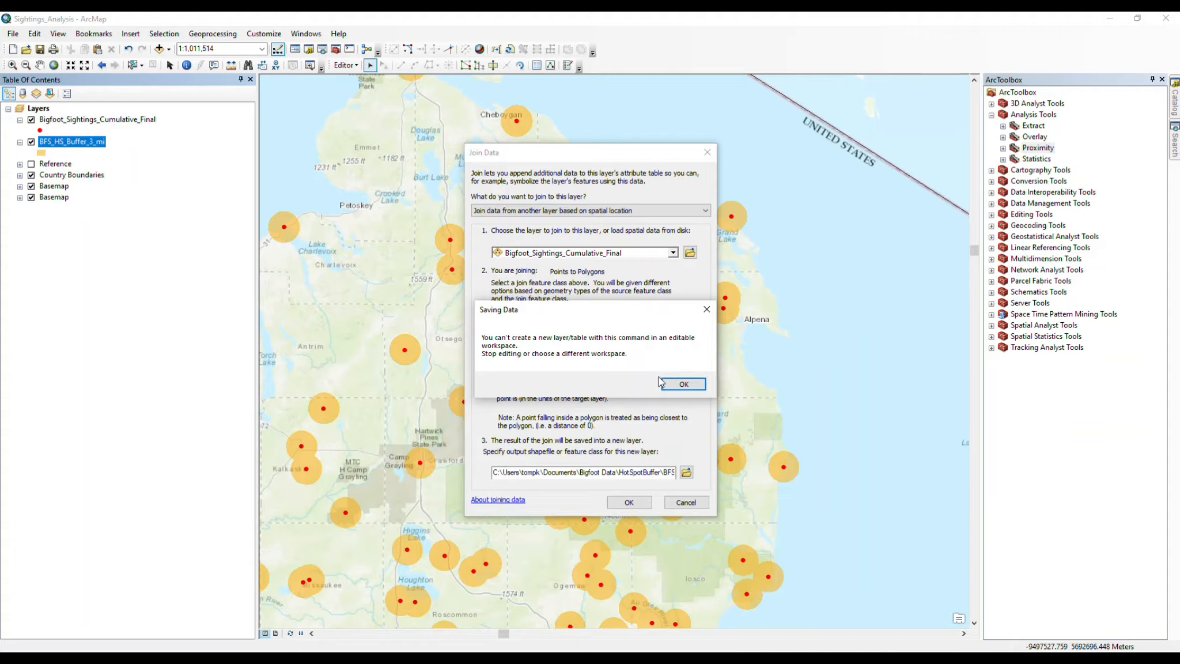
click(702, 388)
click(618, 385)
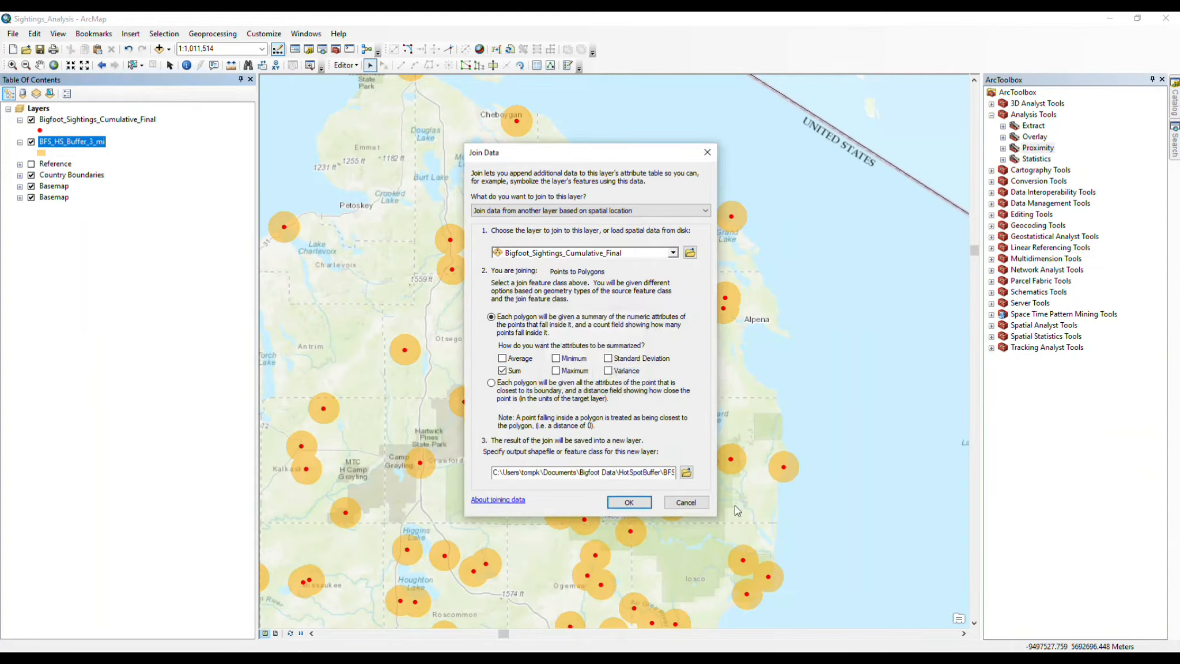
click(686, 502)
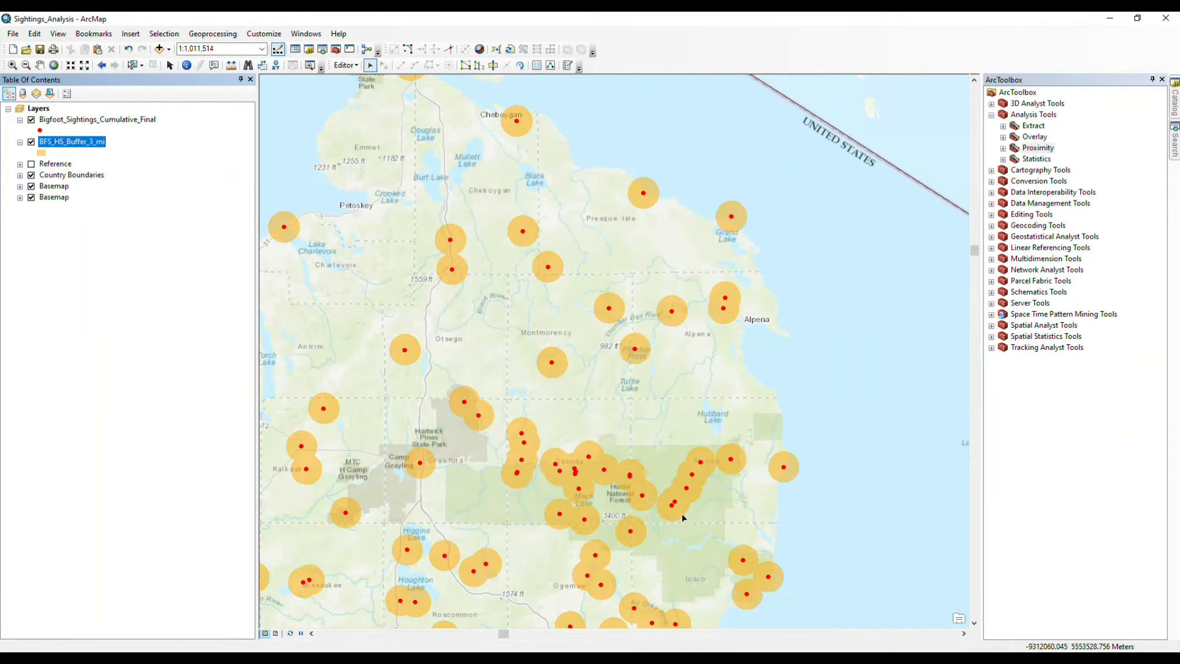
- Stop the current editing session so that a new layer can be created in the workspace
click(345, 65)
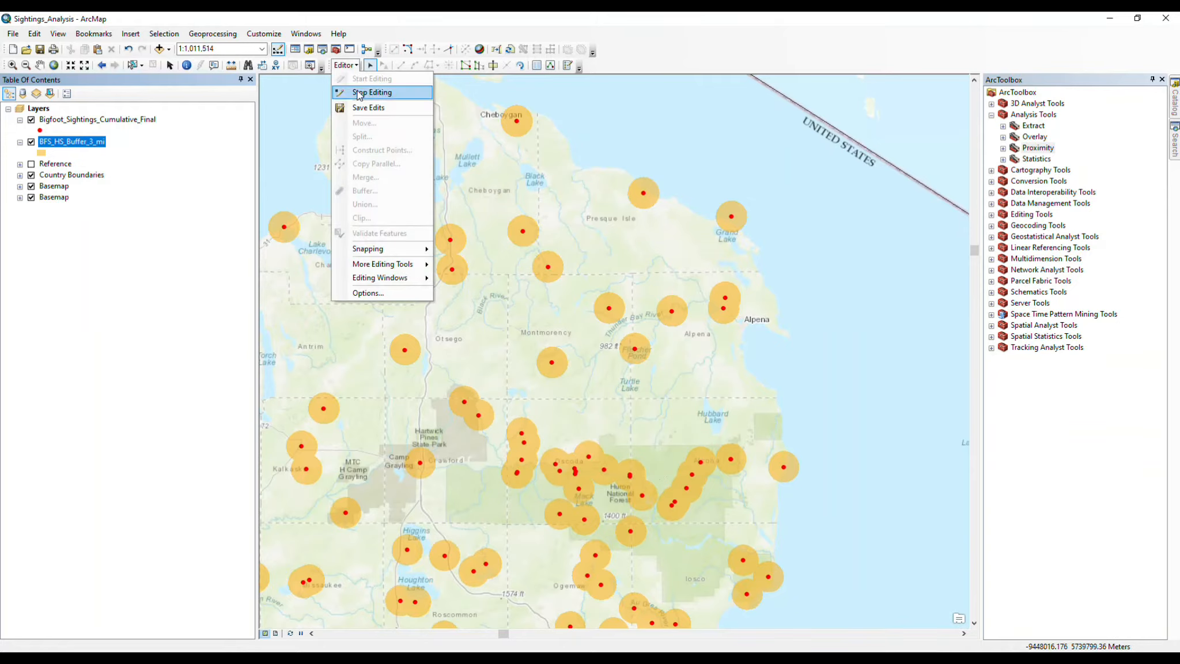
click(358, 94)
click(540, 373)
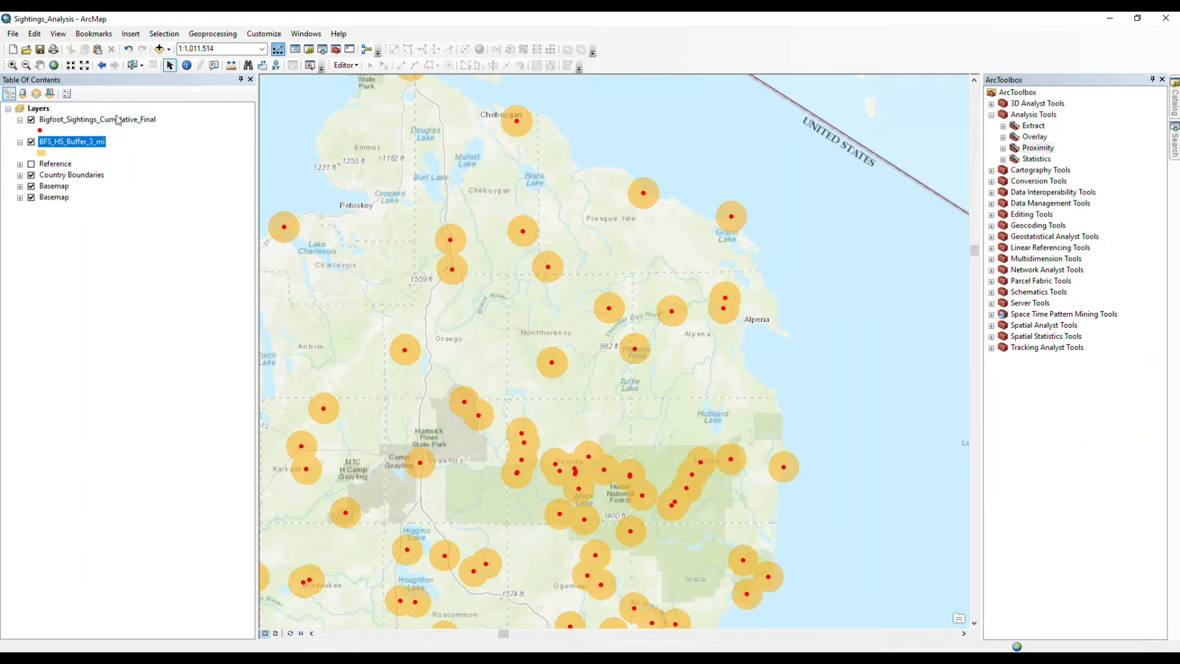
- Start a spatial join of Bigfoot_Sightings_Cumulative_Final to BFS_HS_Buffer_3_mi that gives each polygon a point count and Sum of the numeric attributes
right_click(84, 143)
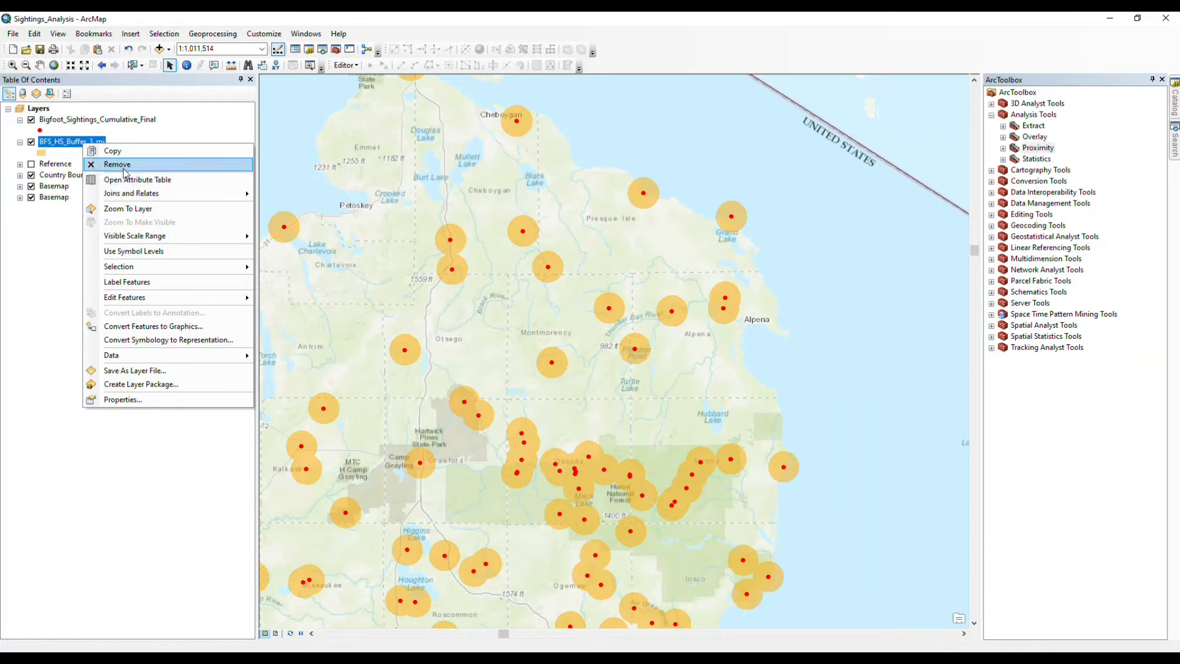
mouse_move(209, 195)
click(284, 195)
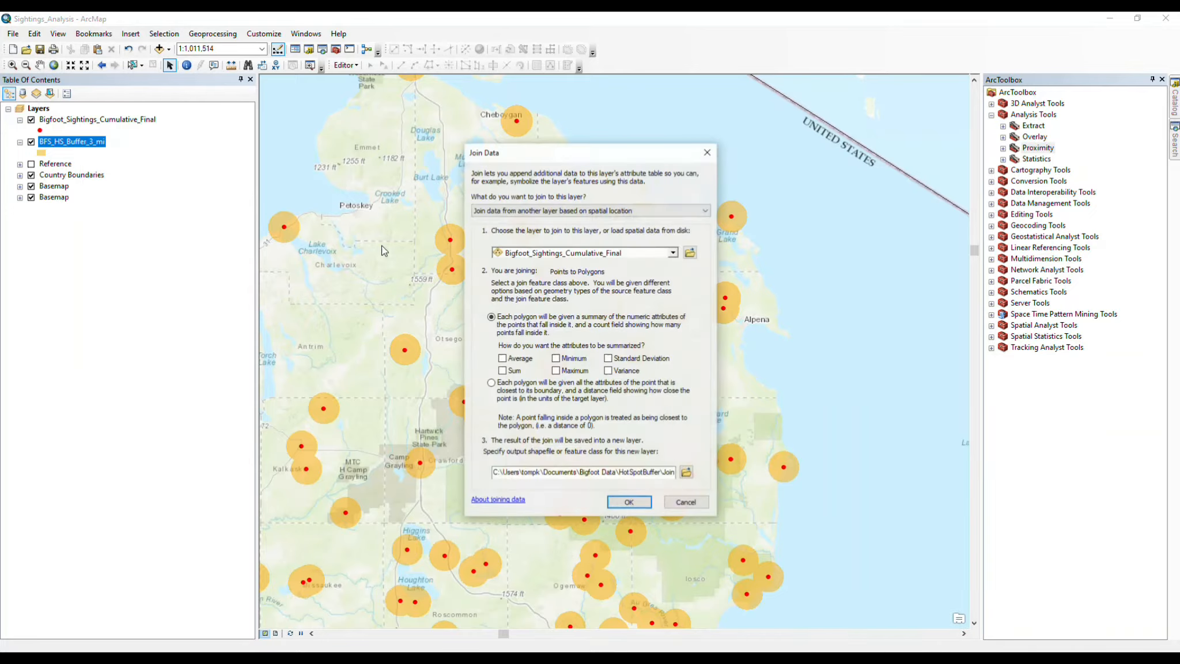
click(503, 370)
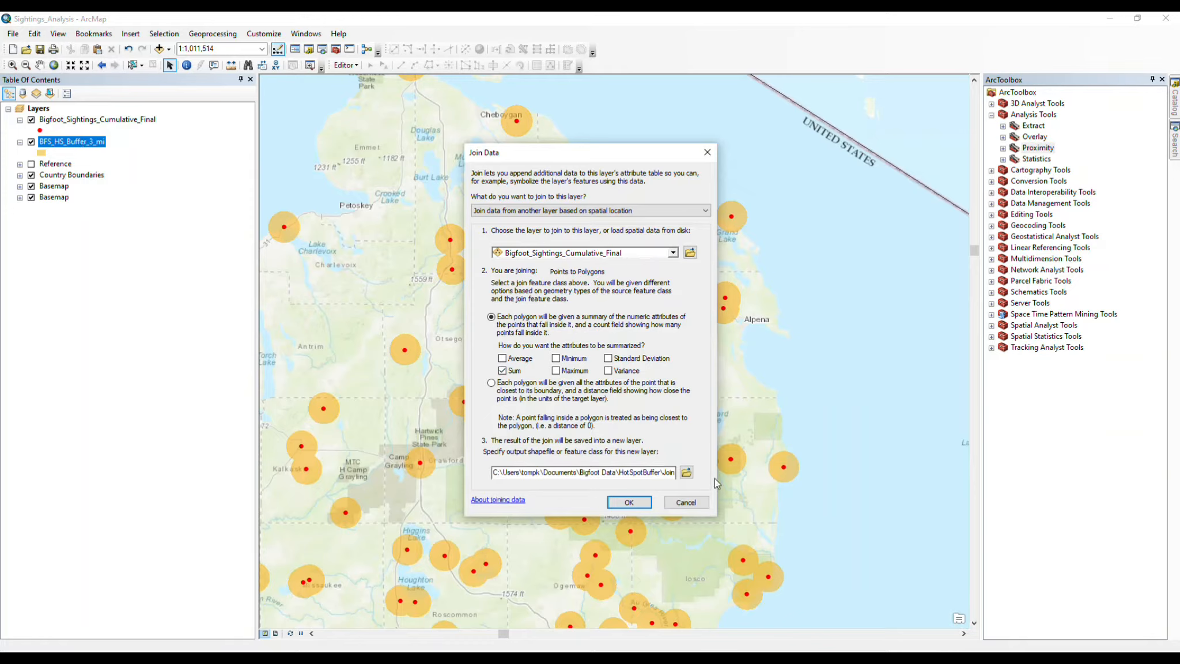
- Name the join output BFS_HS_Buffer_3_mi_PointCount in the HotSpotBuffer folder as a shapefile and run the join
click(686, 472)
click(494, 275)
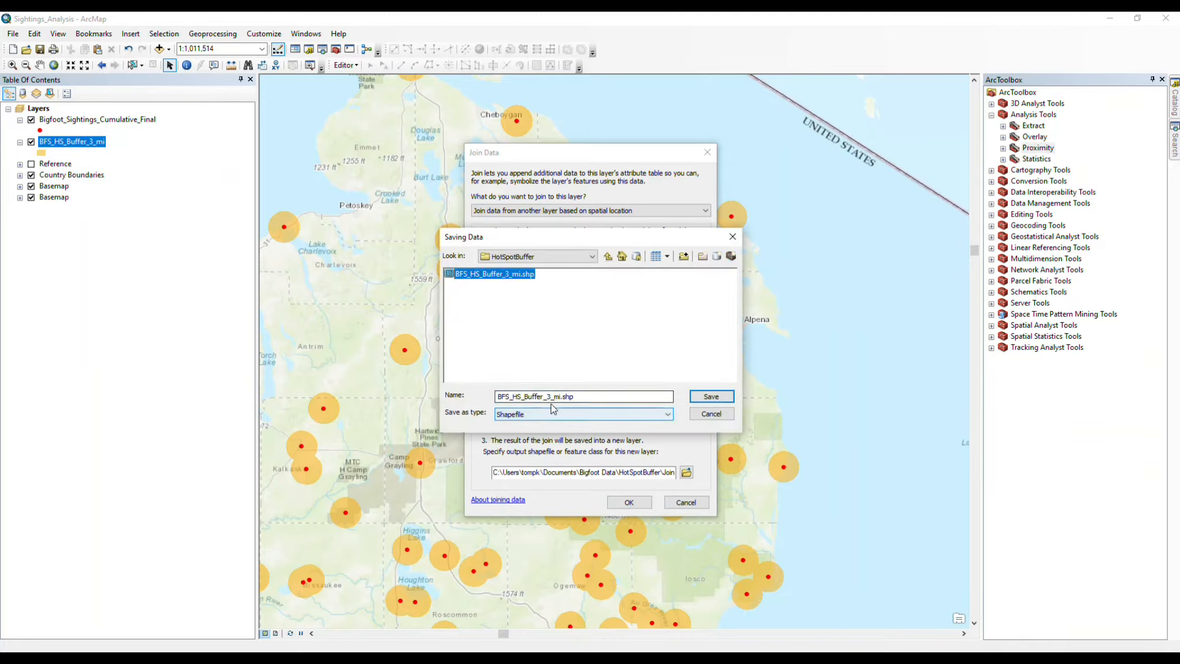
click(561, 396)
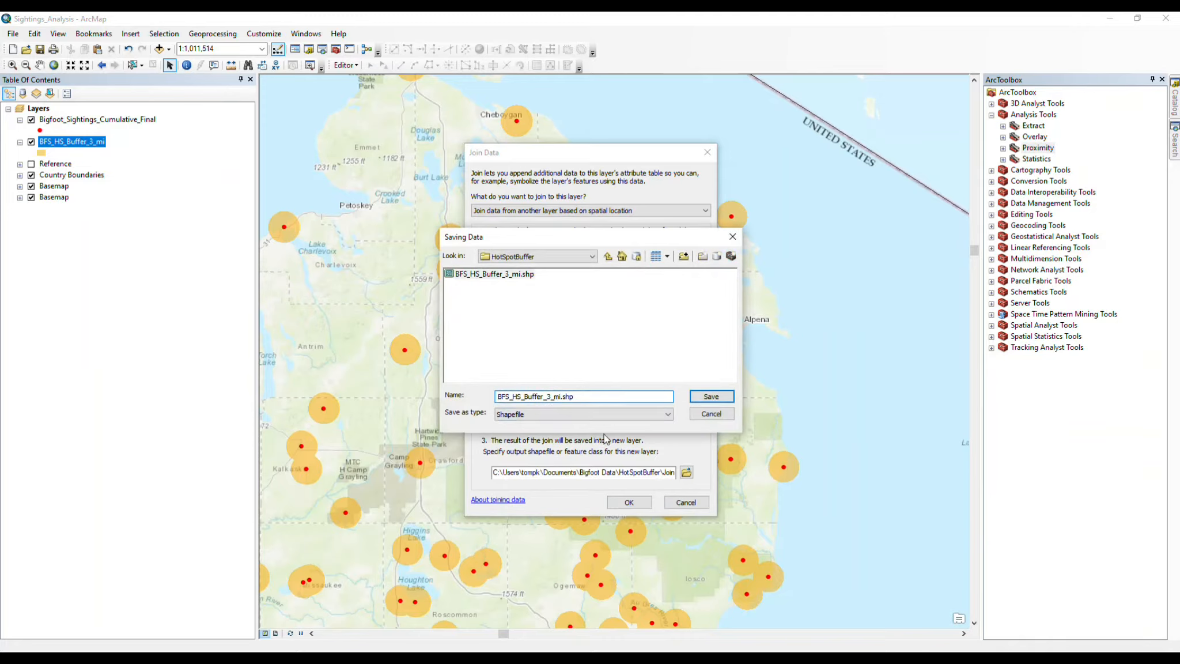
text(_PointCount)
click(709, 397)
click(628, 502)
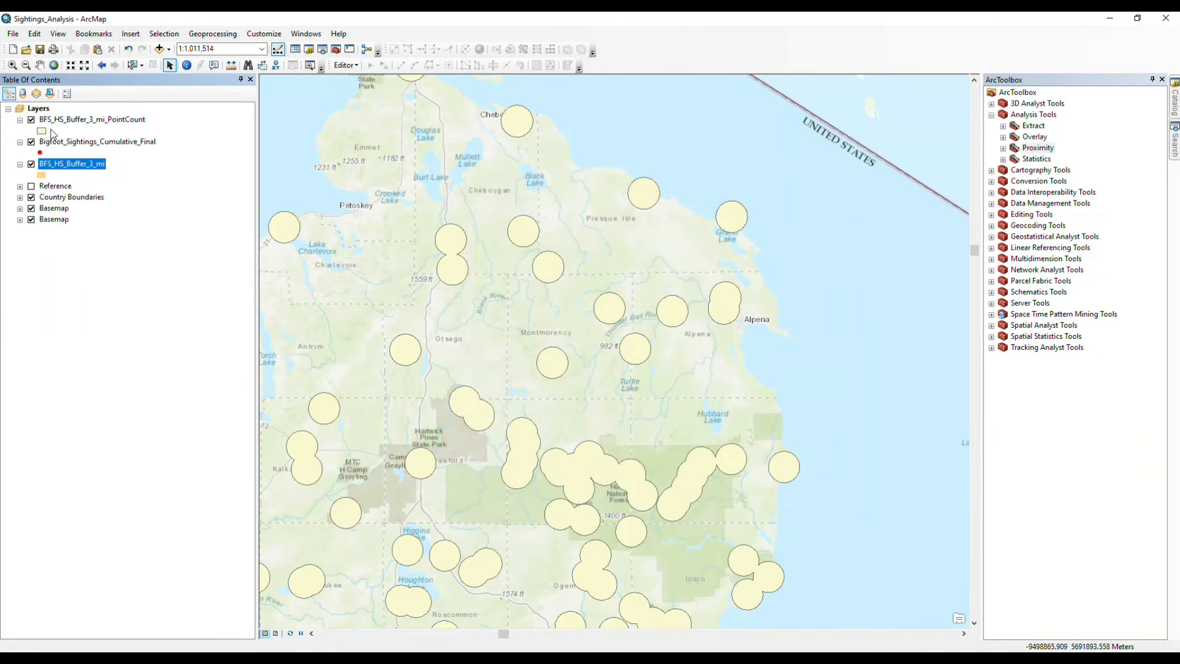
- Move the BFS_HS_Buffer_3_mi_PointCount layer below the sightings points and remove the original BFS_HS_Buffer_3_mi layer from the map
click(31, 165)
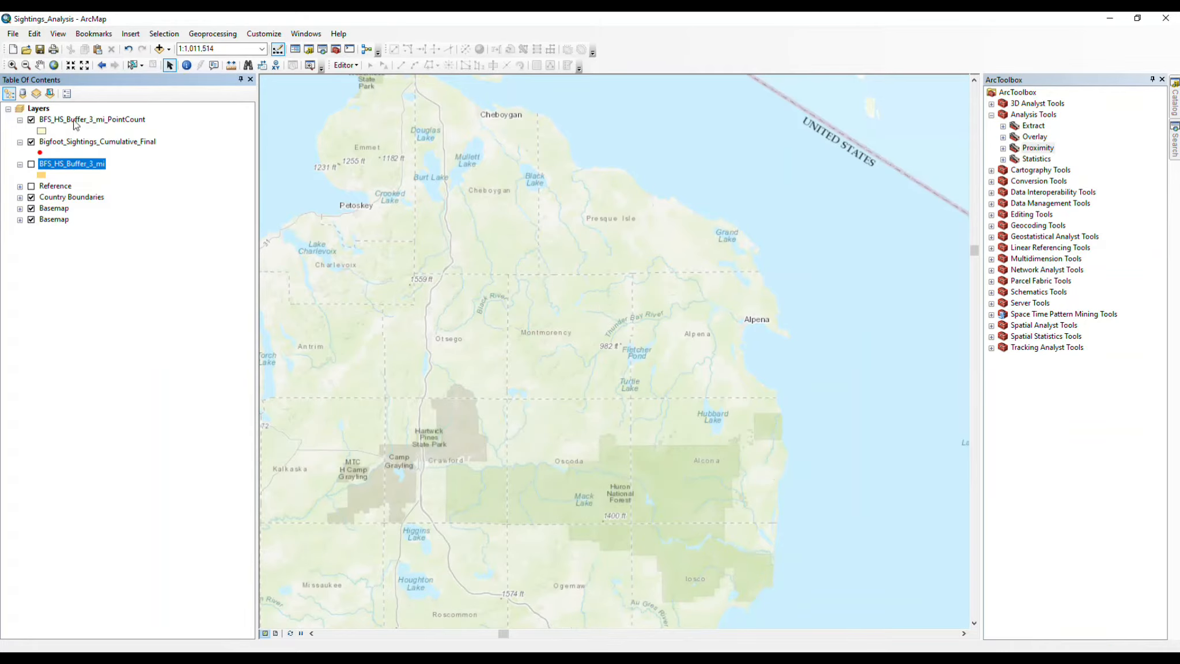
ctrl+click(75, 120)
drag(75, 121, 71, 170)
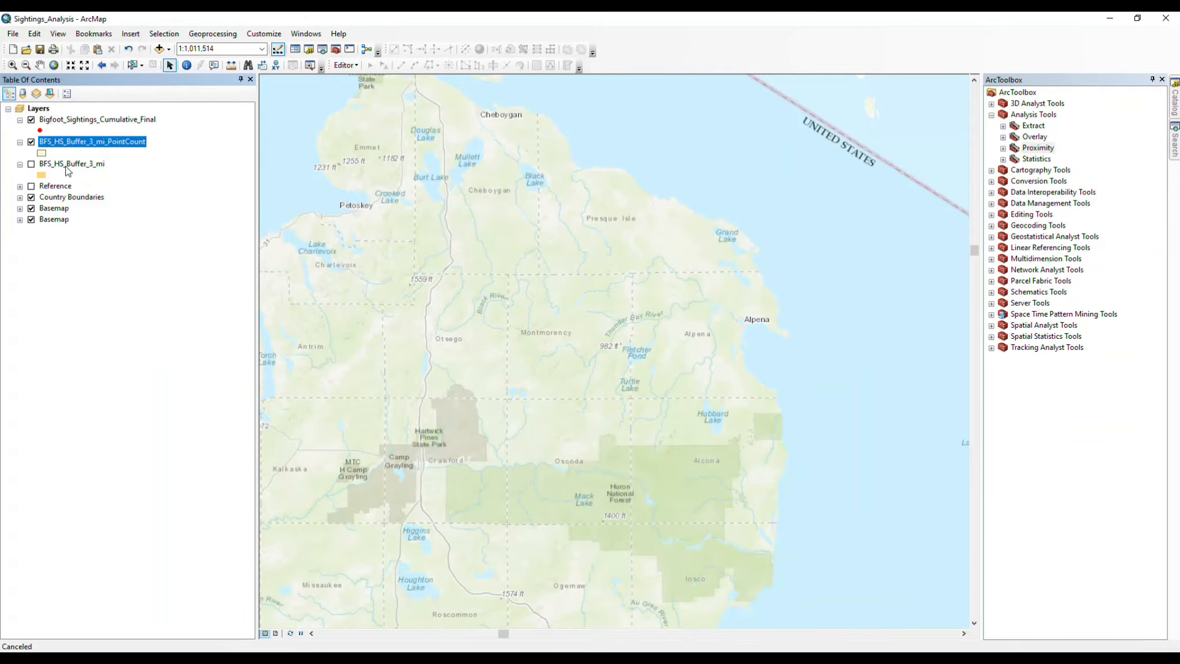
right_click(68, 170)
click(94, 188)
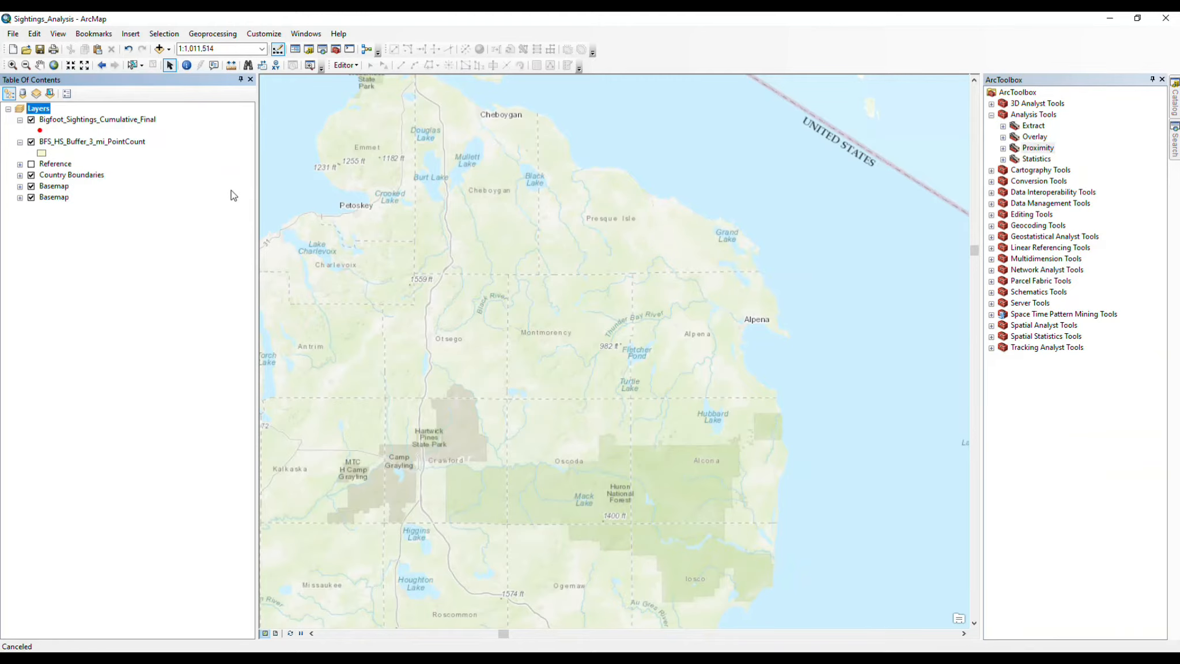
- Give the BFS_HS_Buffer_3_mi_PointCount symbol an orange fill and no outline color
click(41, 153)
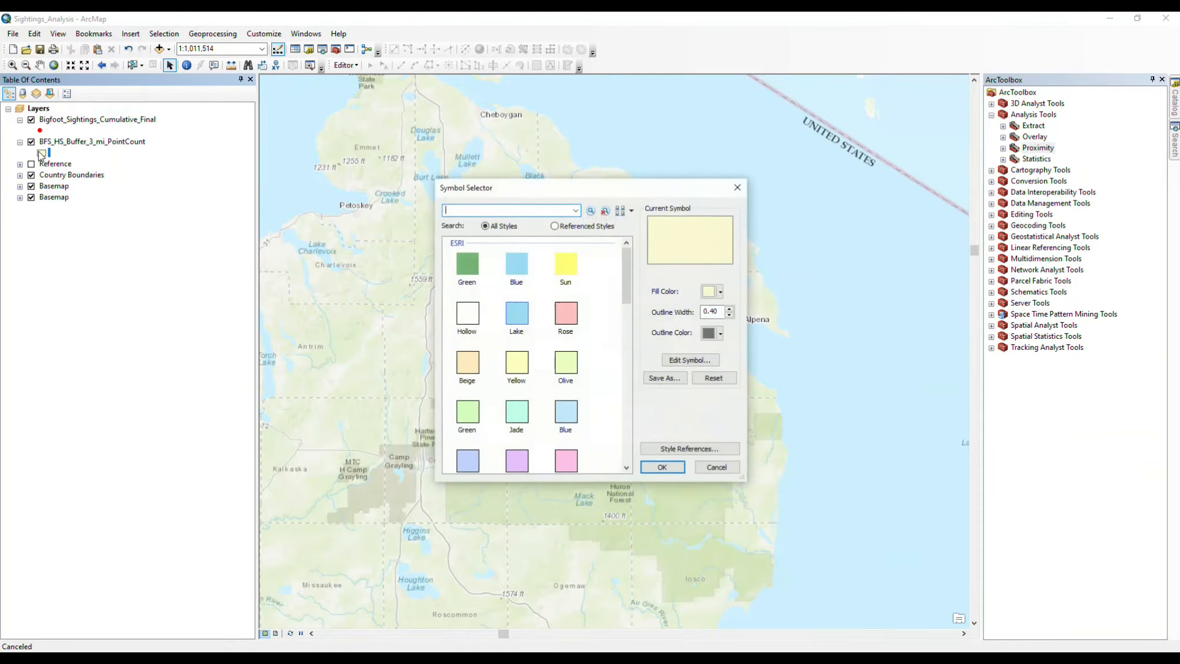
click(707, 292)
click(629, 345)
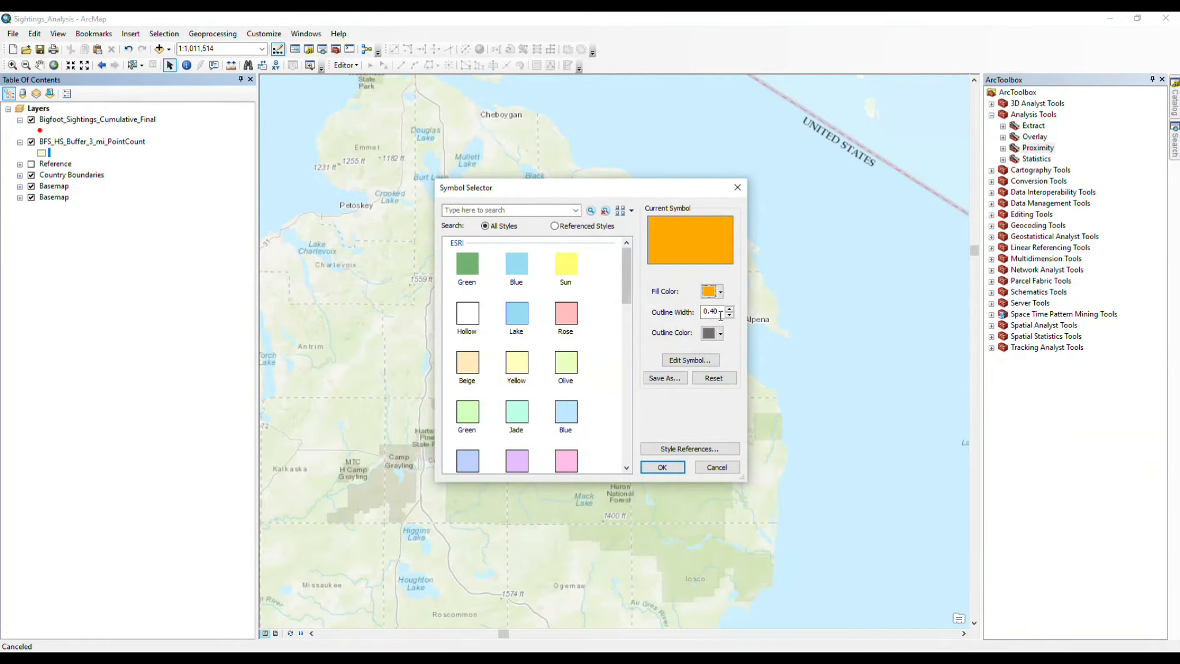
click(721, 333)
click(707, 350)
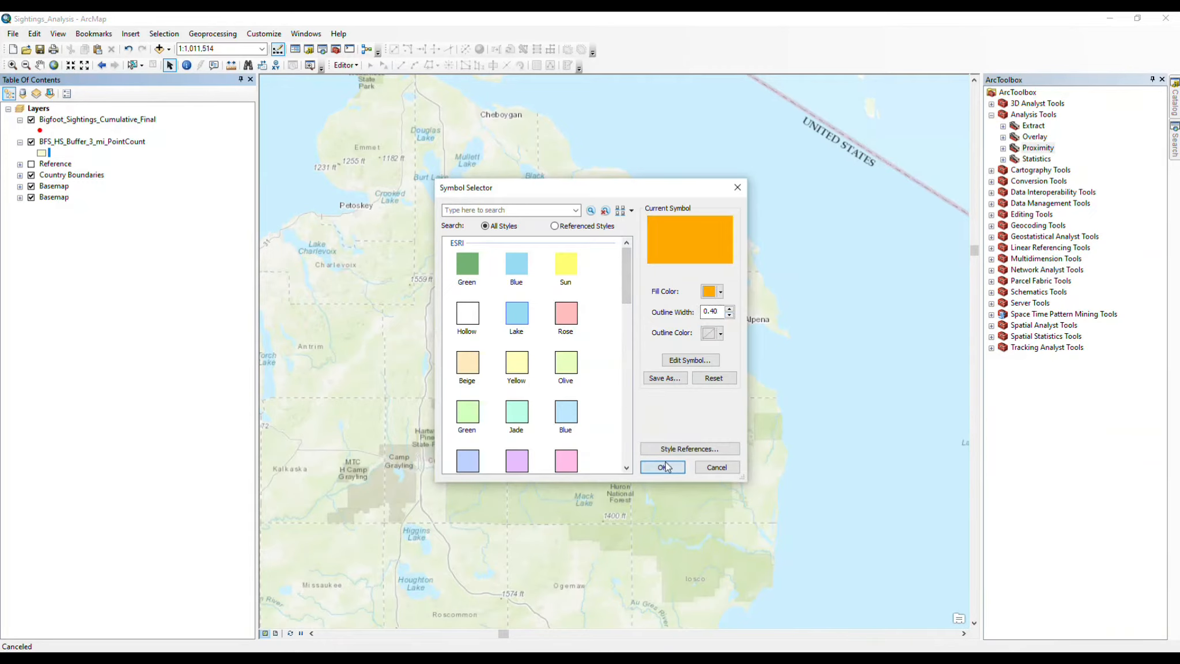
click(663, 467)
- Set the BFS_HS_Buffer_3_mi_PointCount layer's display transparency to 50%
right_click(112, 144)
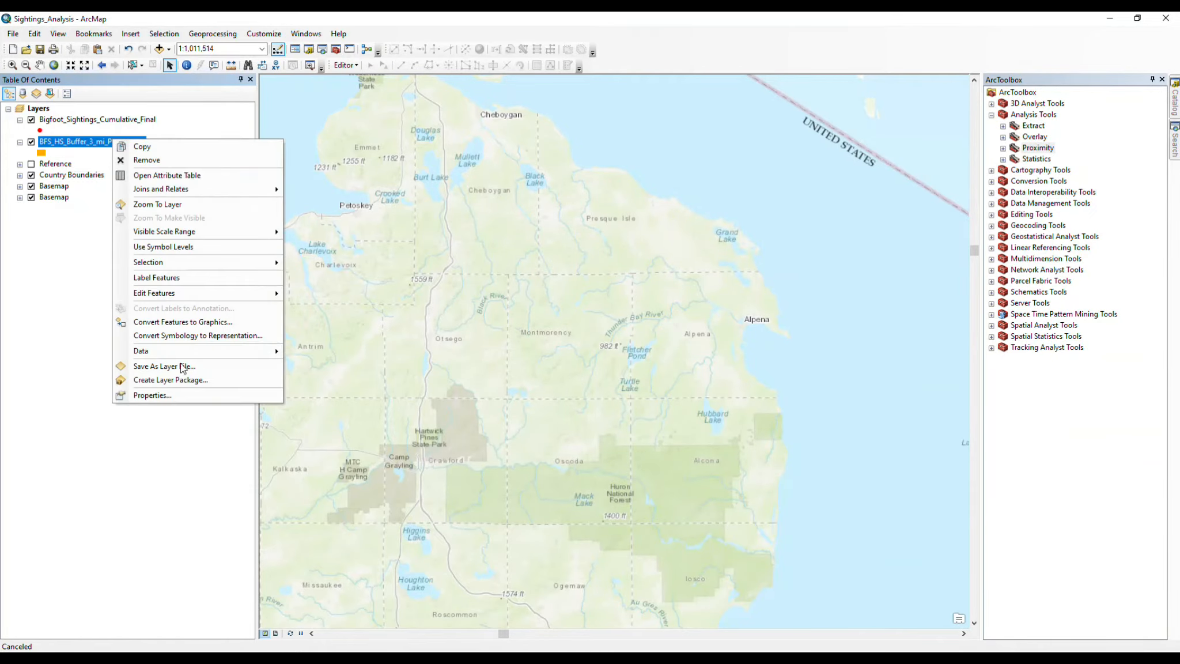
click(181, 395)
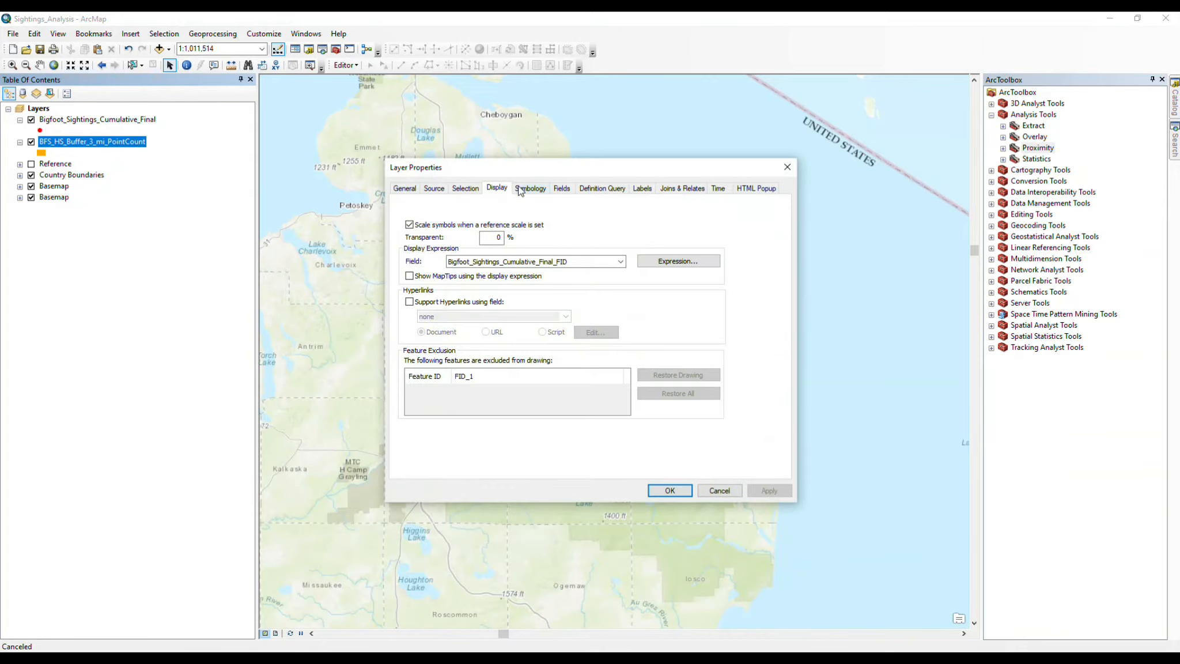
text(50)
click(670, 491)
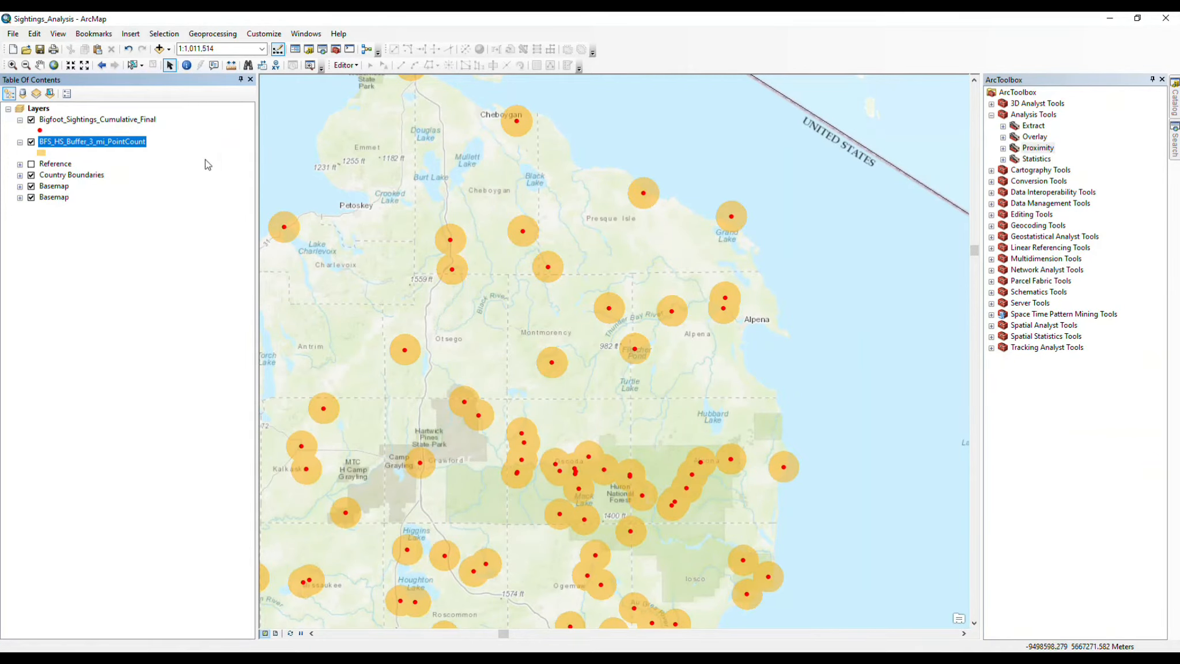
- Select the large merged buffer around Mack Lake and open the BFS_HS_Buffer_3_mi_PointCount attribute table to inspect the point counts
click(132, 66)
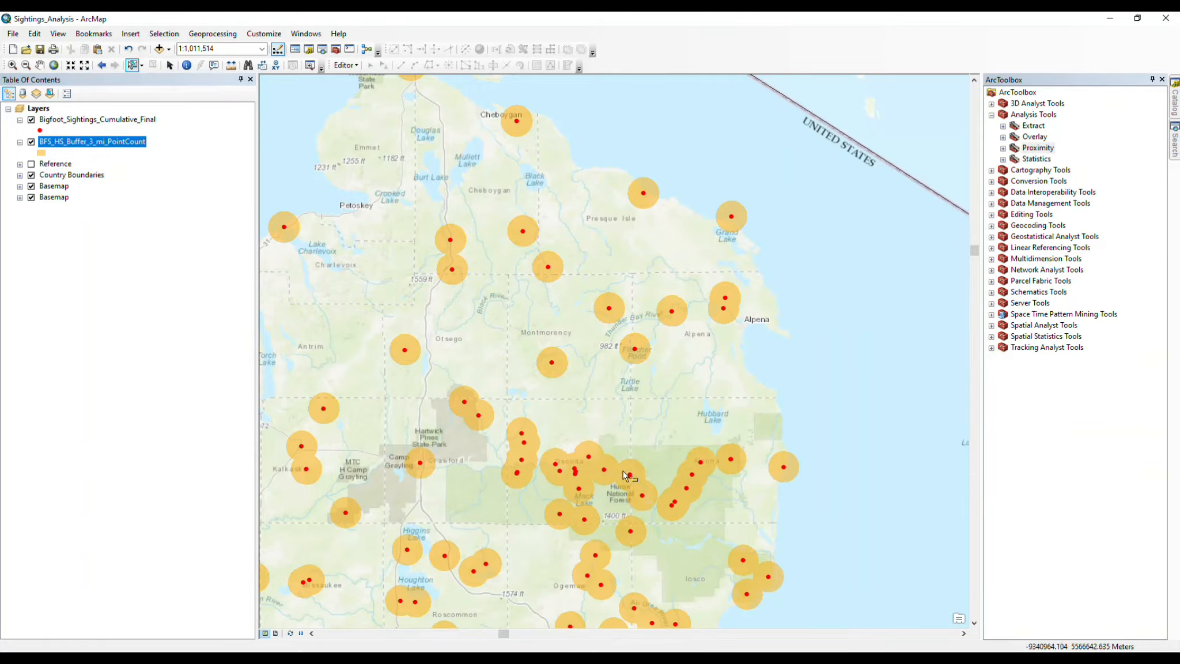
click(567, 458)
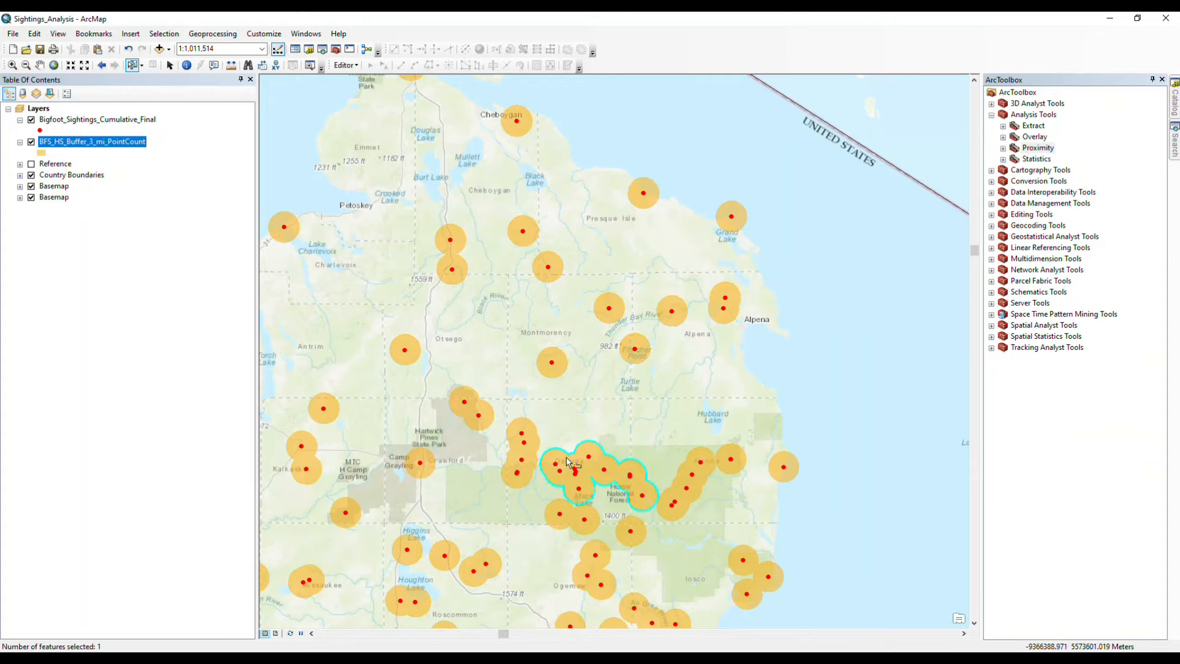
right_click(79, 143)
click(100, 171)
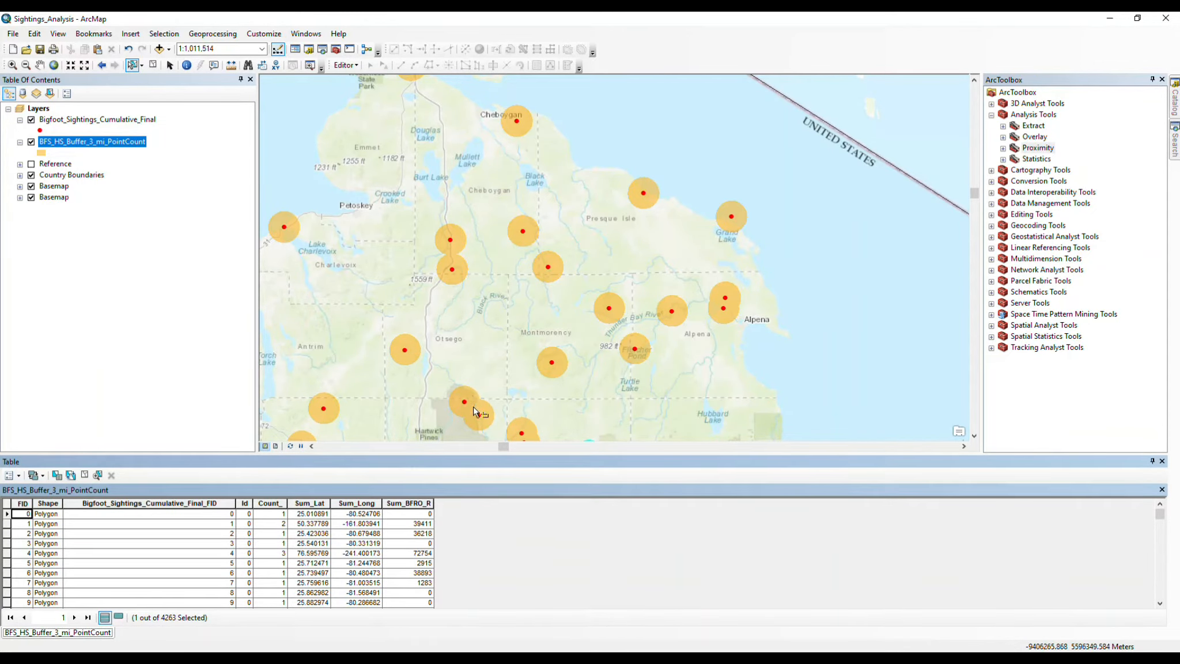
- Show only the selected buffer's record, inspect its Count_ value in the attribute table, and close the table
click(119, 618)
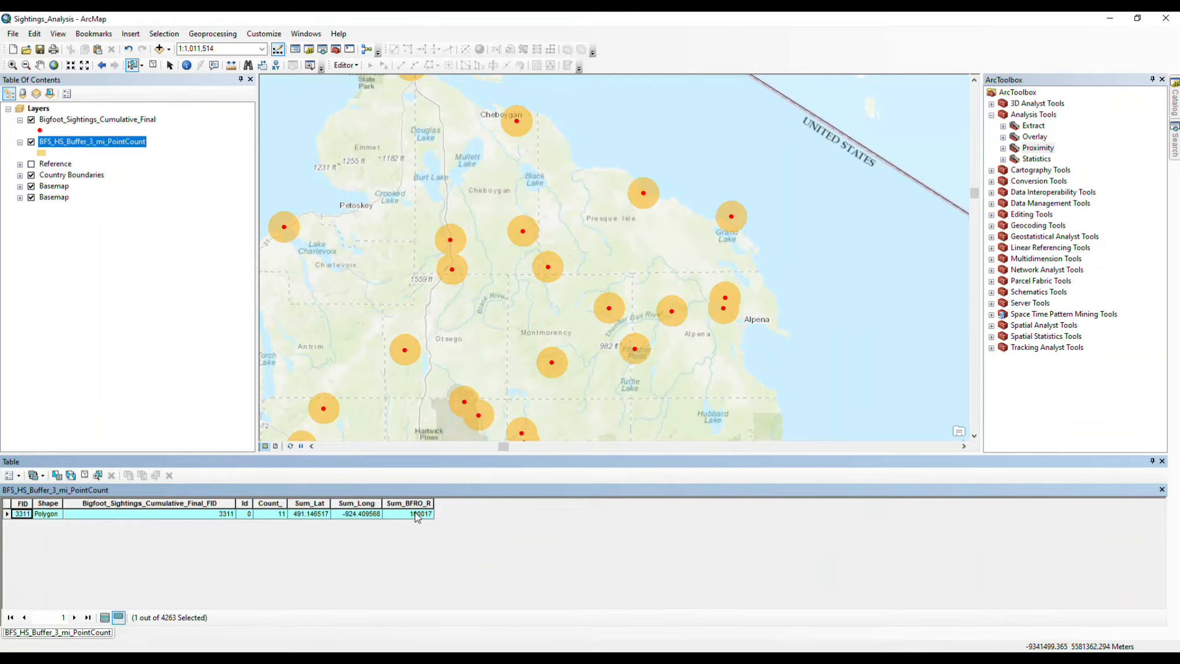
click(268, 505)
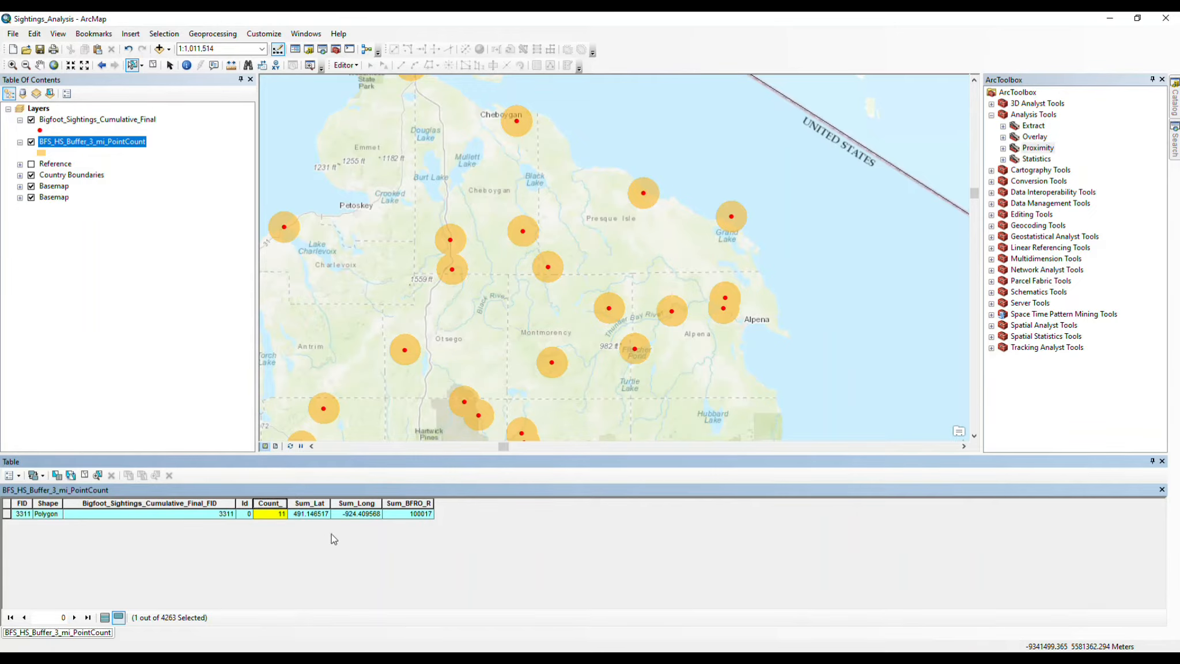
drag(857, 455, 860, 559)
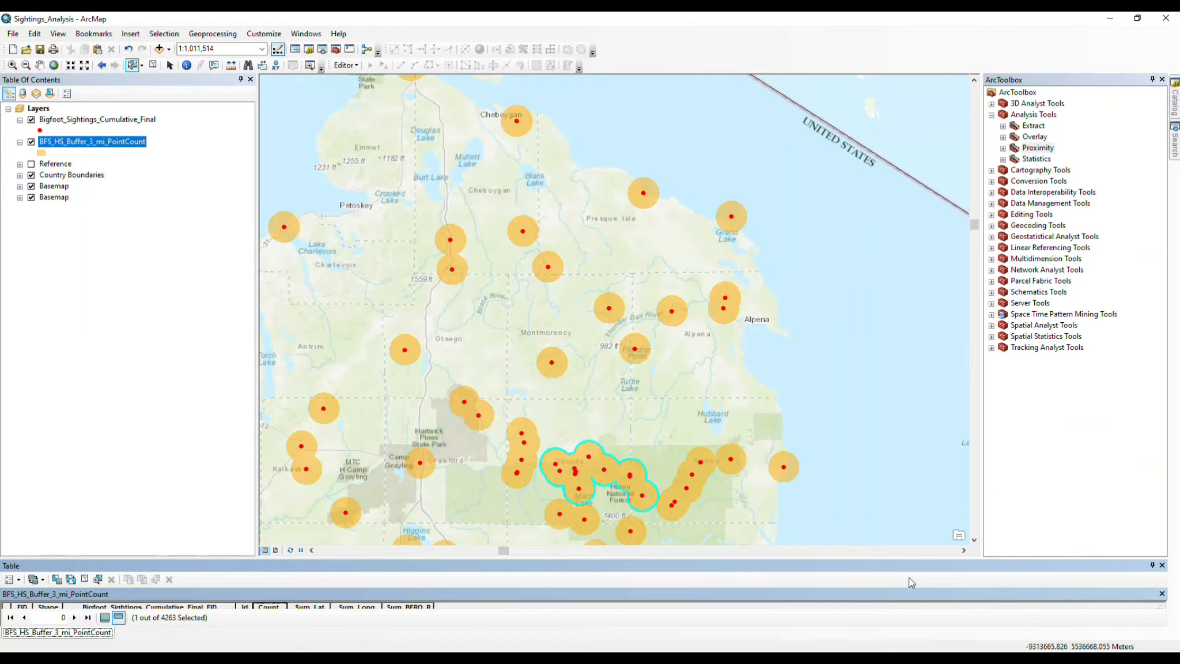
drag(906, 561, 887, 392)
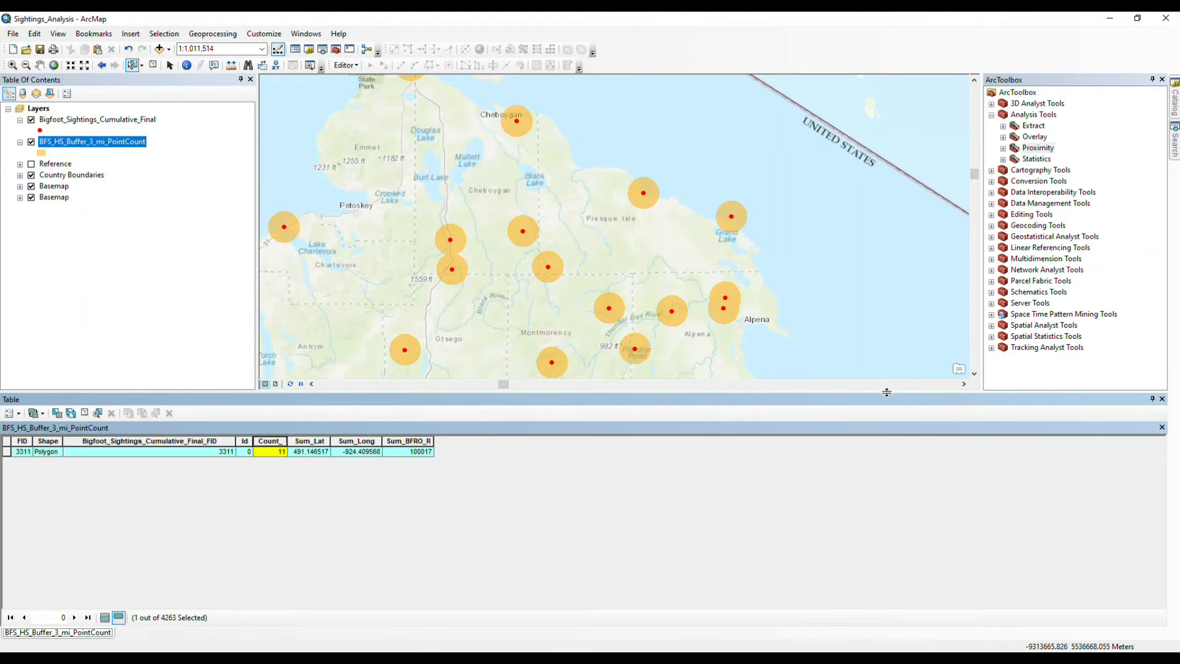
drag(309, 441, 398, 444)
click(1162, 399)
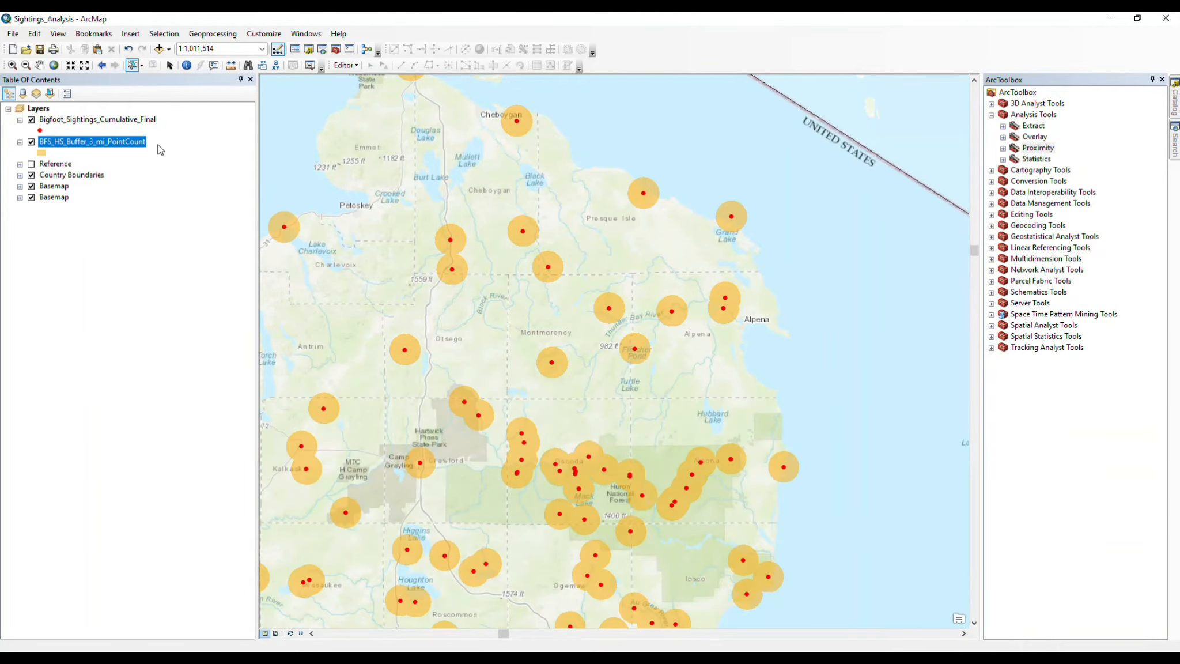
- Hide the Sum_Lat, Sum_Long and Sum_BFRO_R fields of the BFS_HS_Buffer_3_mi_PointCount layer
right_click(134, 142)
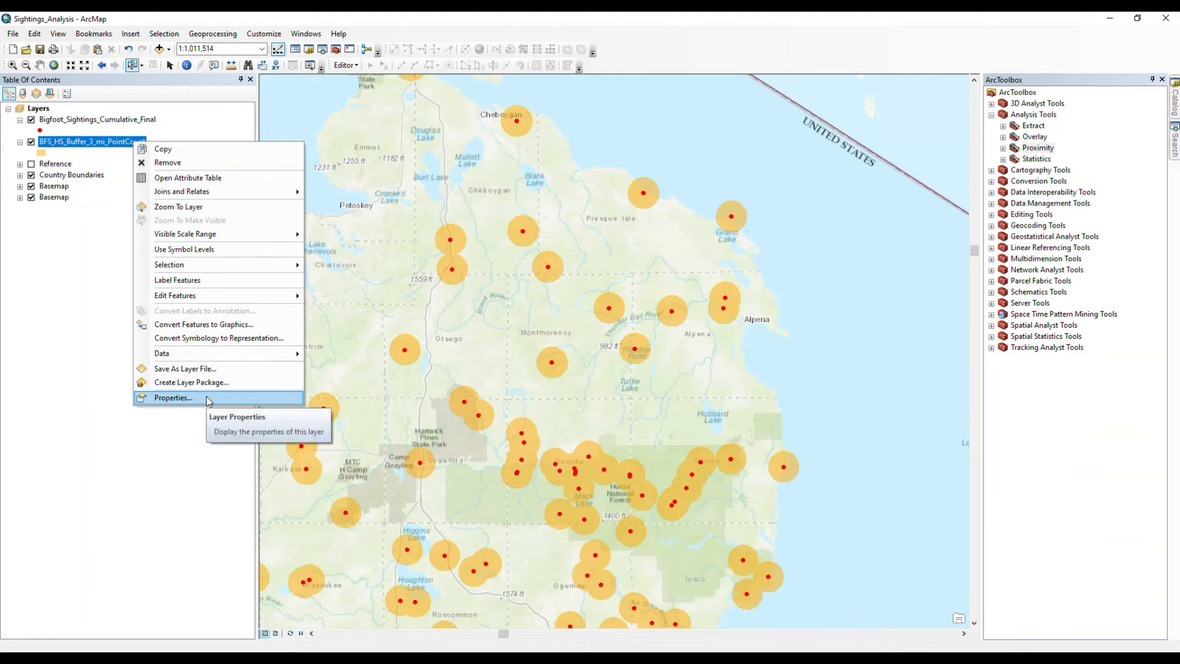
click(206, 396)
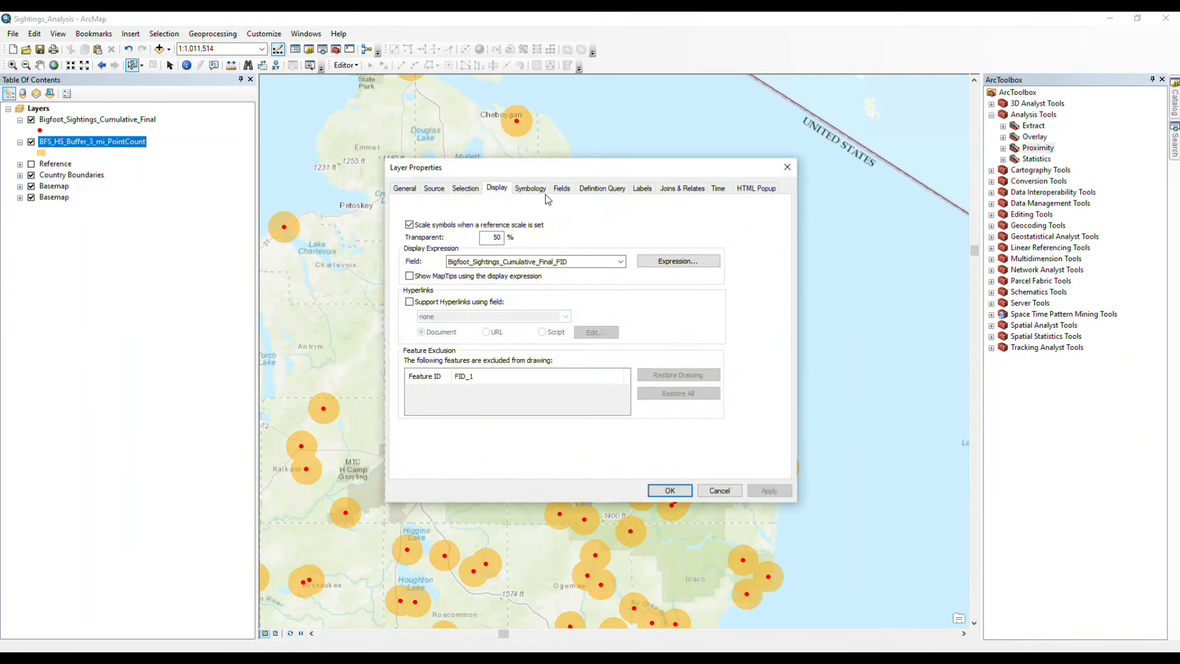
click(562, 188)
click(399, 305)
click(399, 295)
click(399, 285)
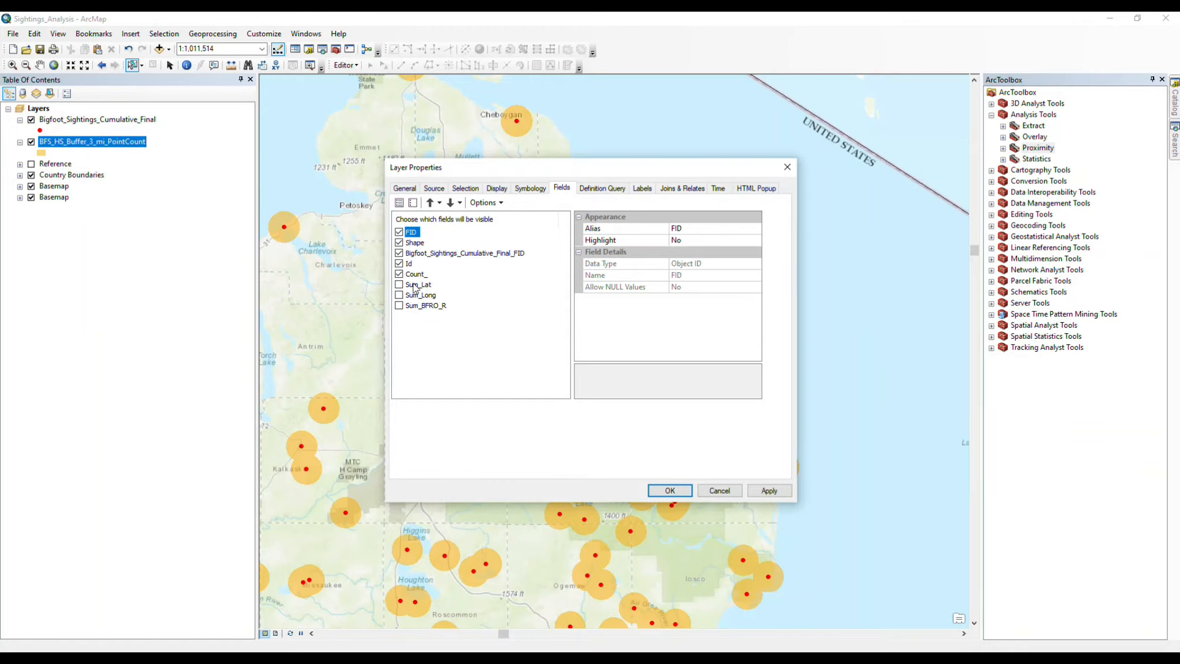
click(669, 491)
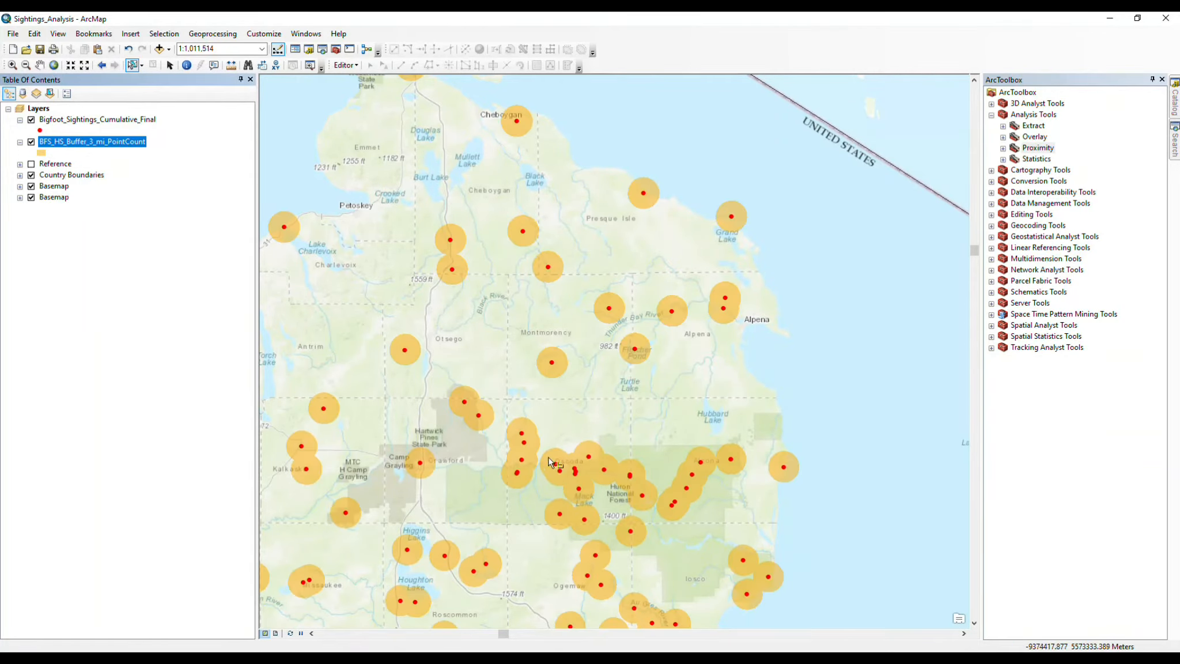
- Reselect the large merged buffer around Mack Lake and review its remaining fields in the BFS_HS_Buffer_3_mi_PointCount attribute table
click(550, 460)
right_click(121, 145)
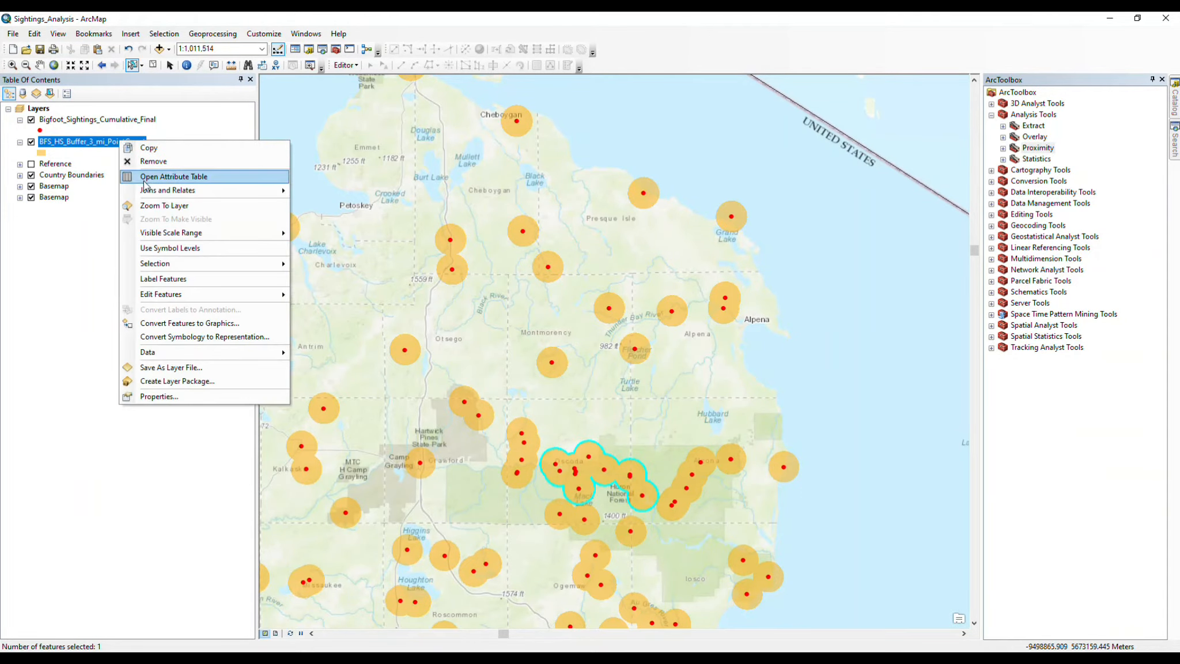
click(173, 175)
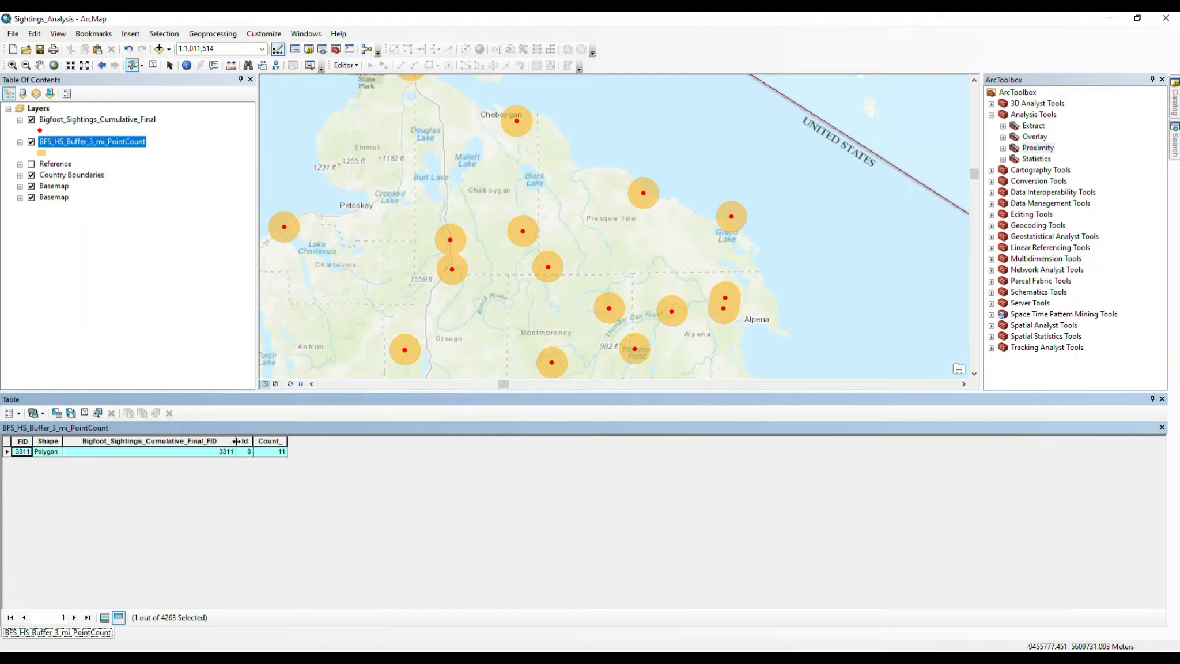
mouse_move(236, 441)
mouse_down()
mouse_move(205, 441)
mouse_move(223, 444)
mouse_up()
click(46, 441)
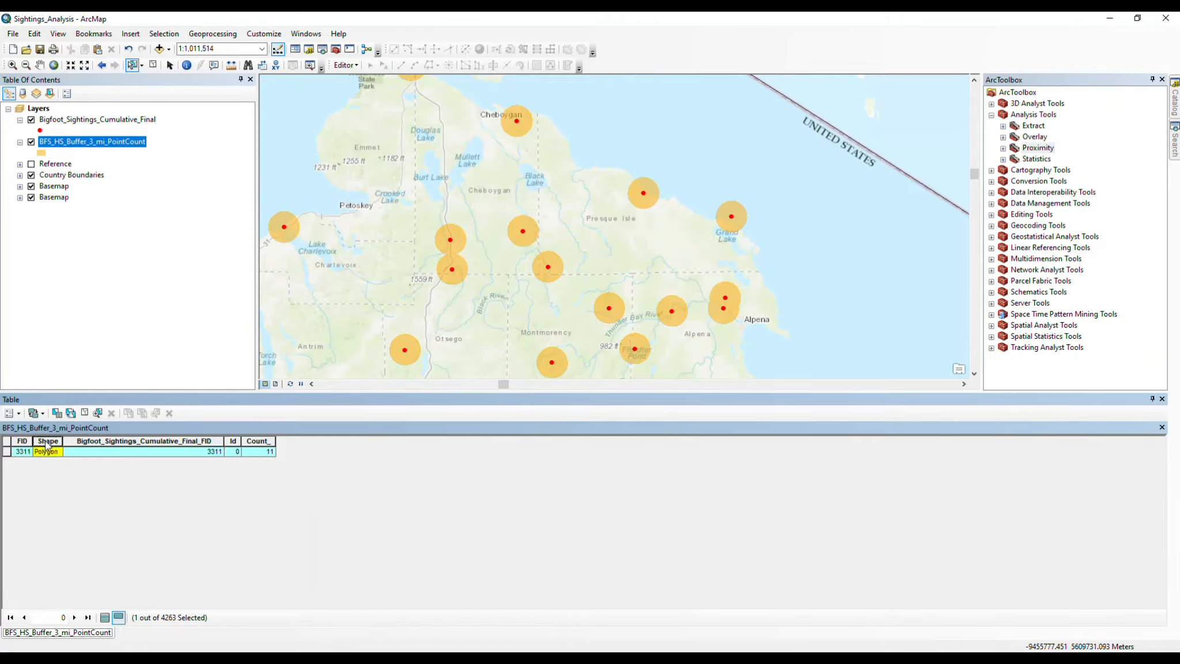
click(189, 441)
drag(33, 442, 32, 442)
click(22, 441)
click(109, 442)
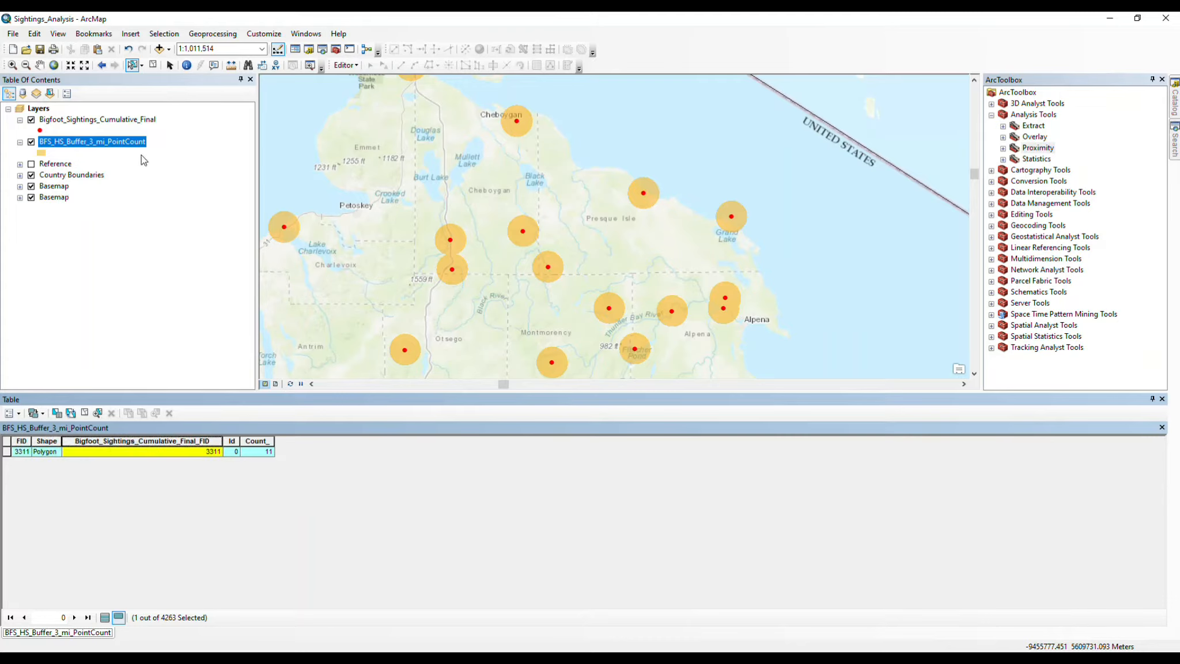
- Hide the Bigfoot_Sightings_Cumulative_Final_FID field of the BFS_HS_Buffer_3_mi_PointCount layer
right_click(109, 144)
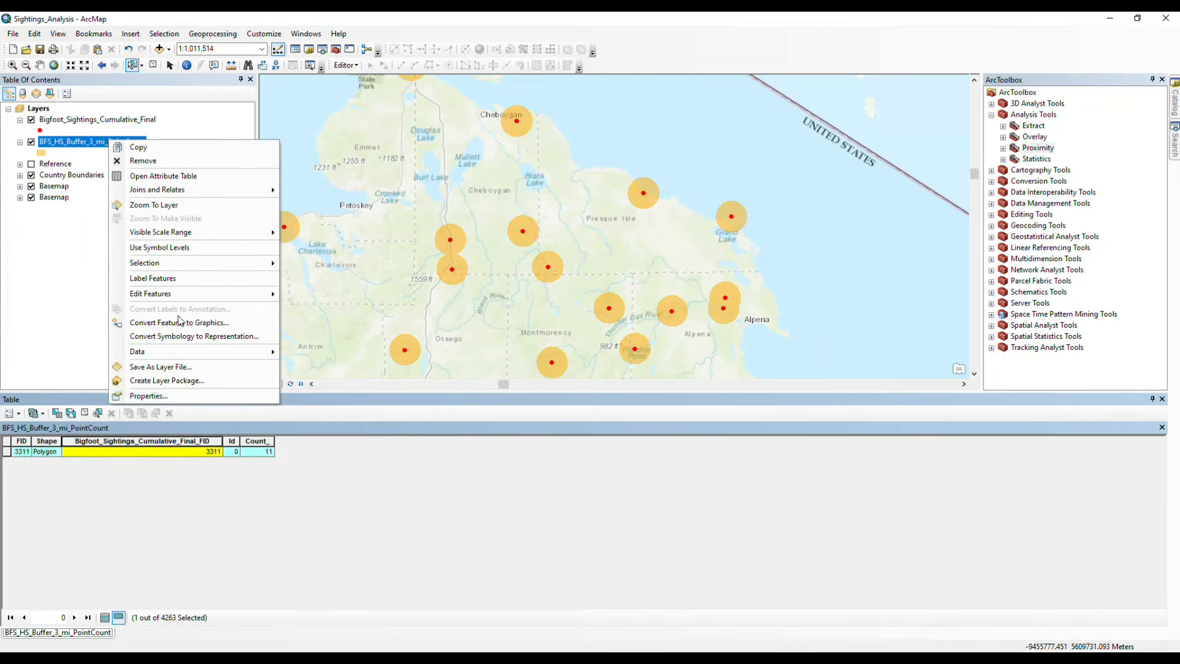
click(157, 394)
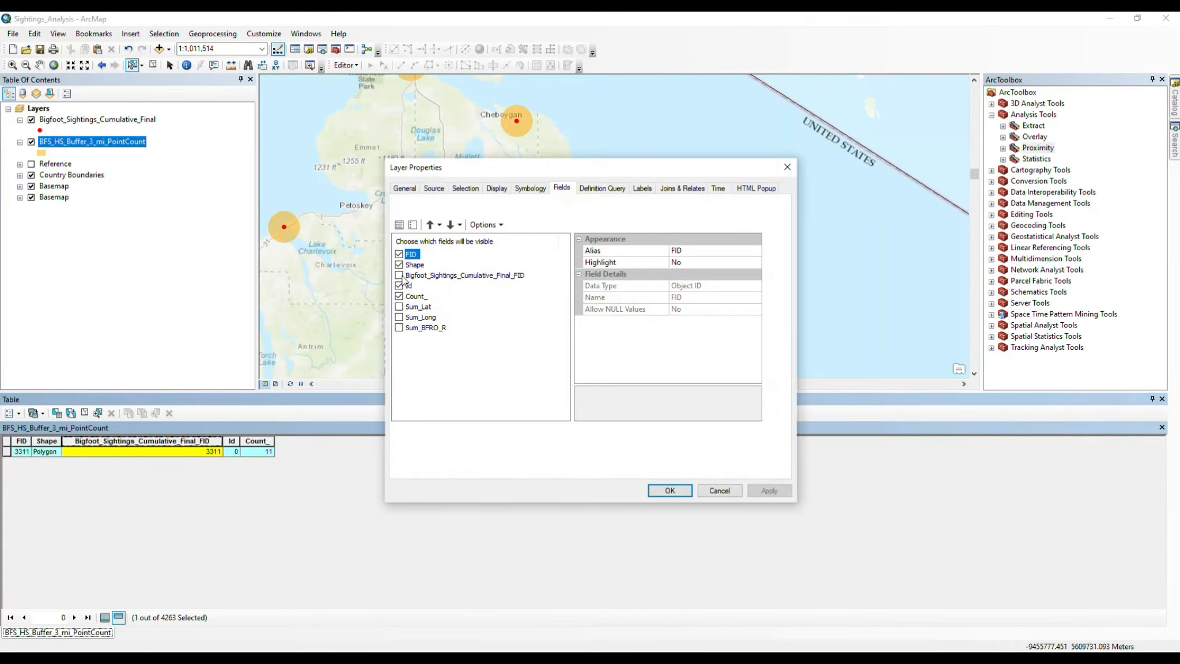
click(670, 491)
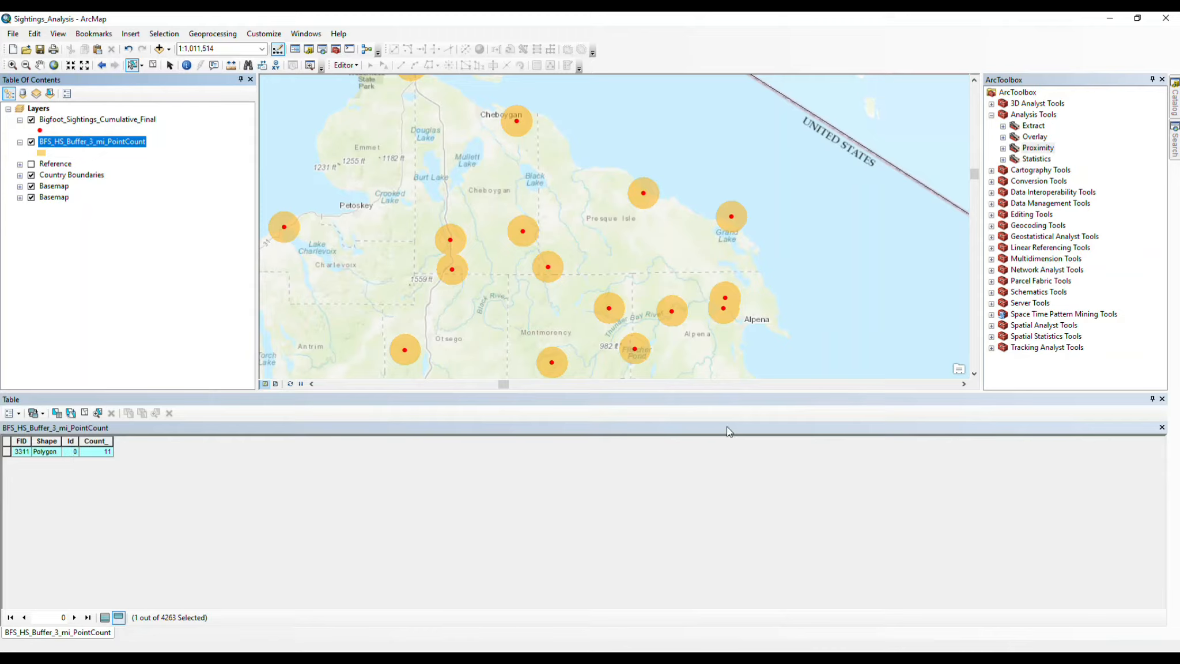
- Check the point counts of the merged buffers on either side of Mack Lake, closing the table and clearing the selection when done
drag(705, 392, 706, 534)
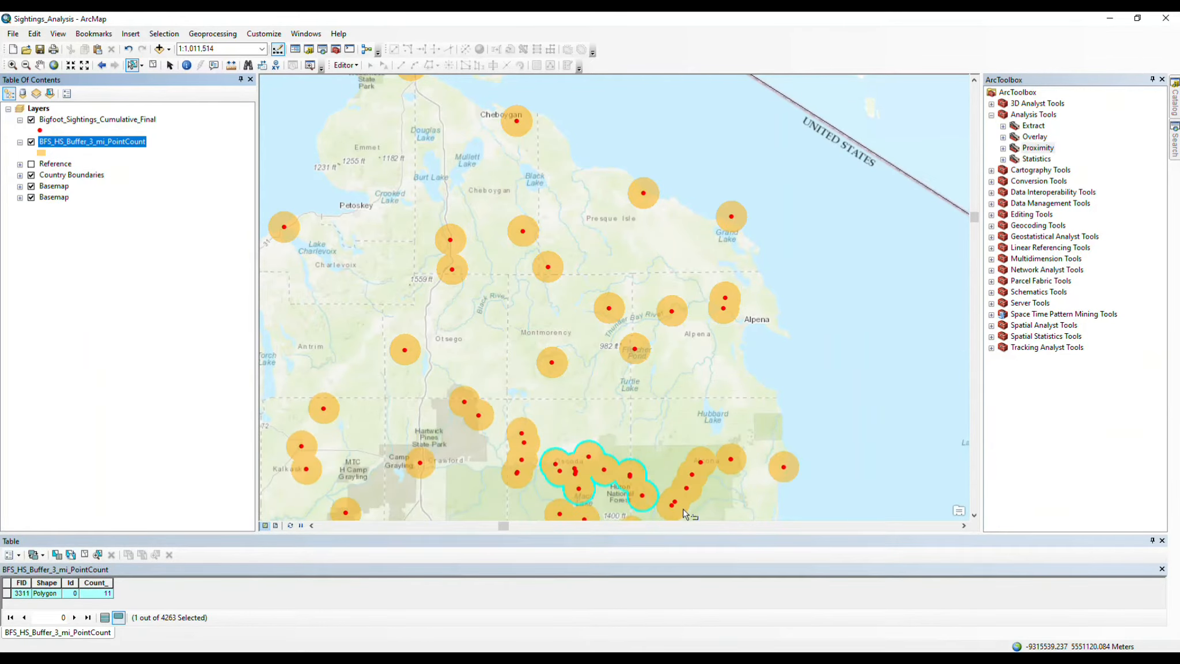
click(531, 441)
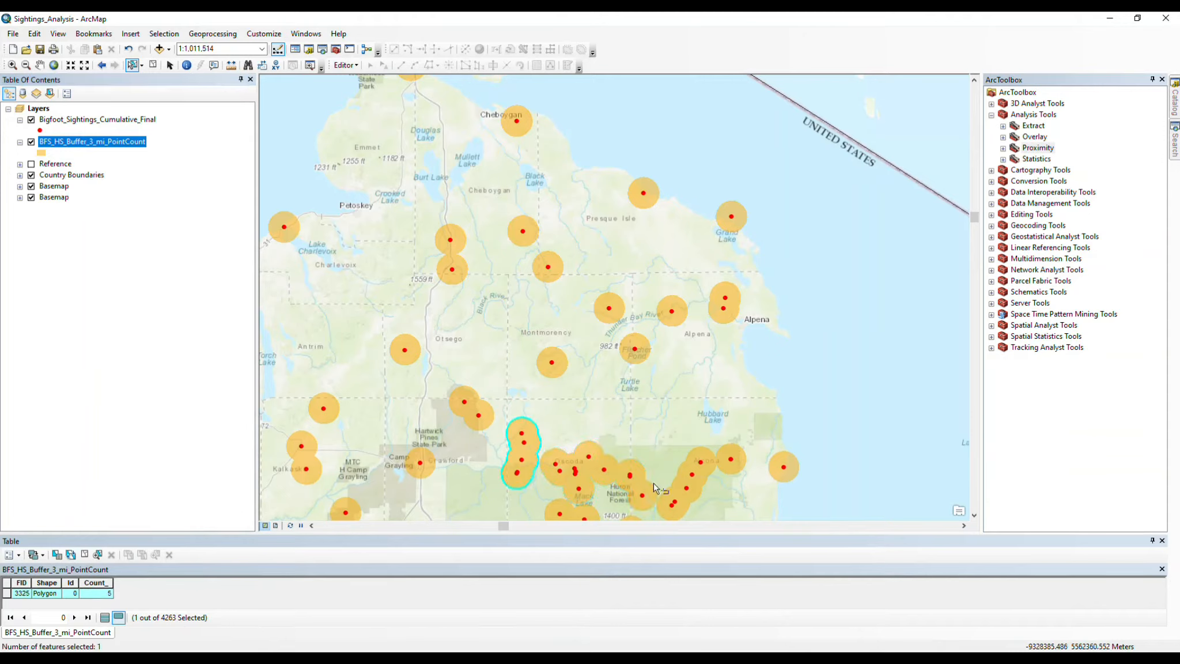
click(697, 487)
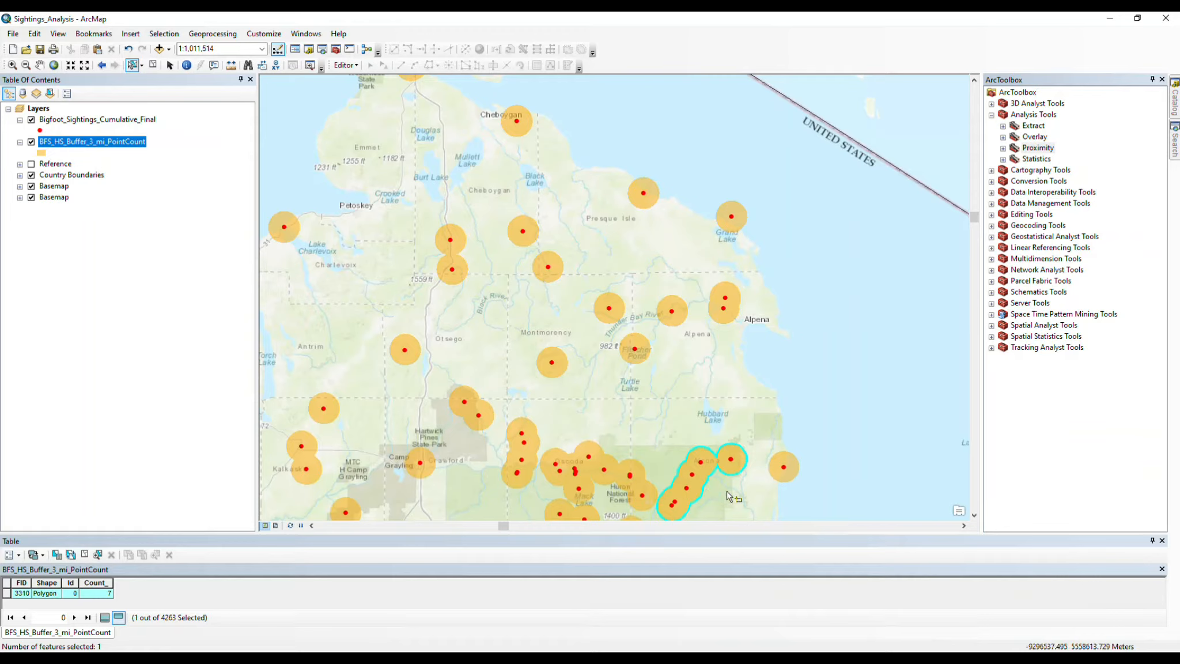
click(1163, 541)
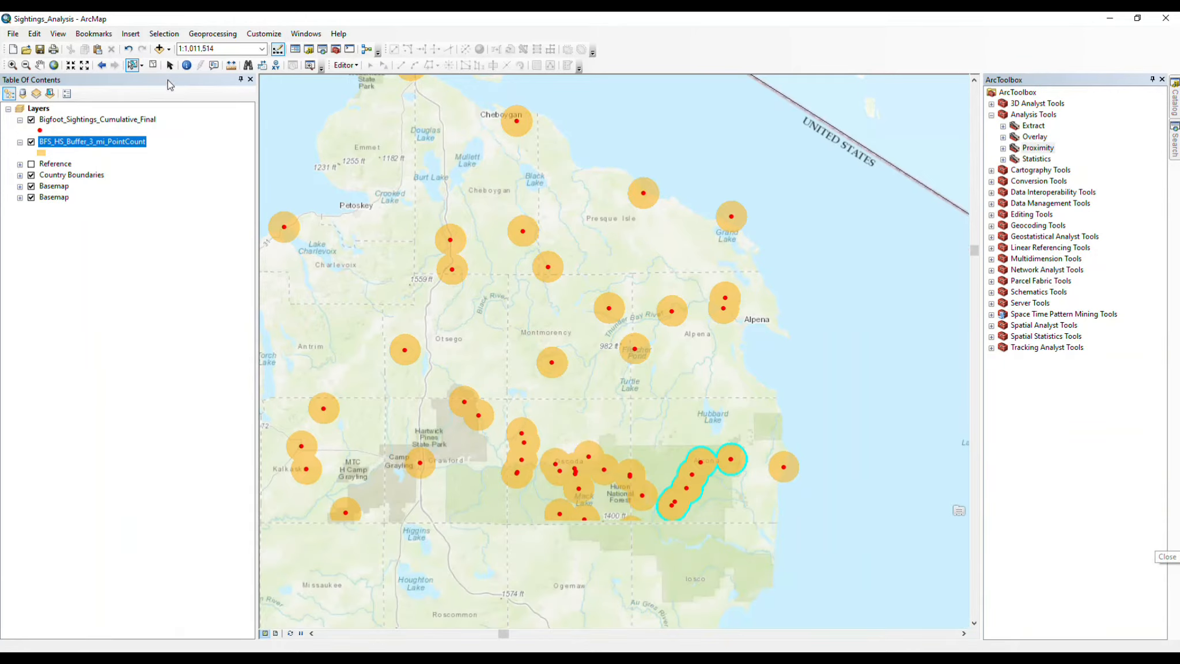
click(154, 65)
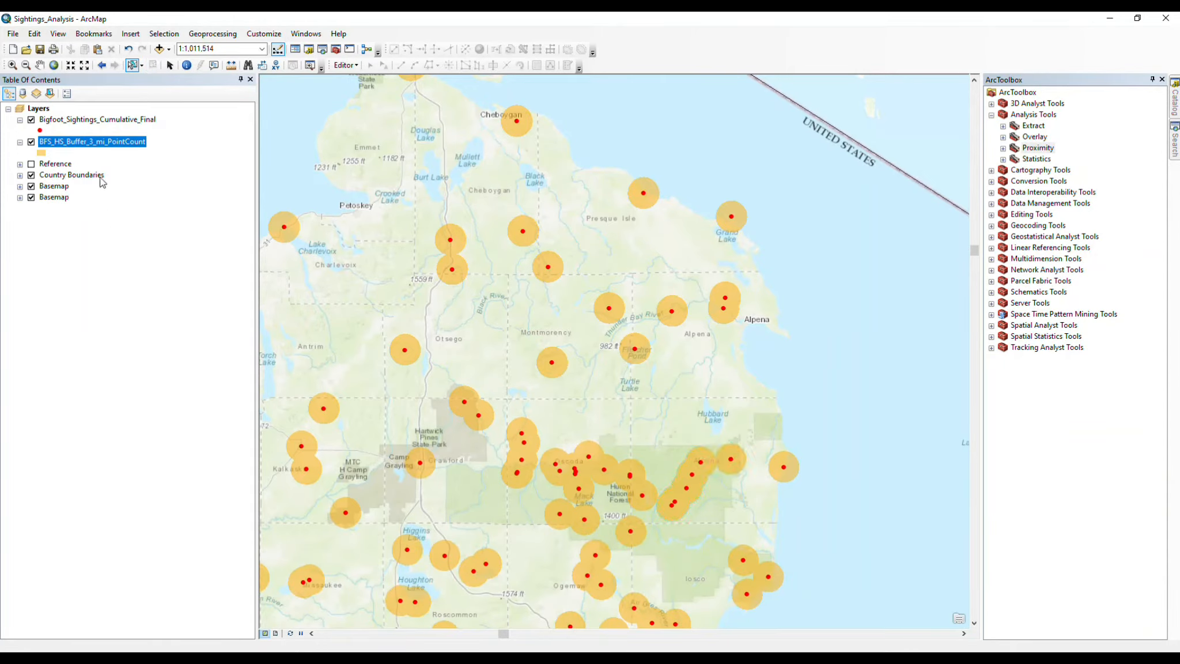
- Symbolize the BFS_HS_Buffer_3_mi_PointCount layer with graduated colors based on the Count_ field
right_click(105, 145)
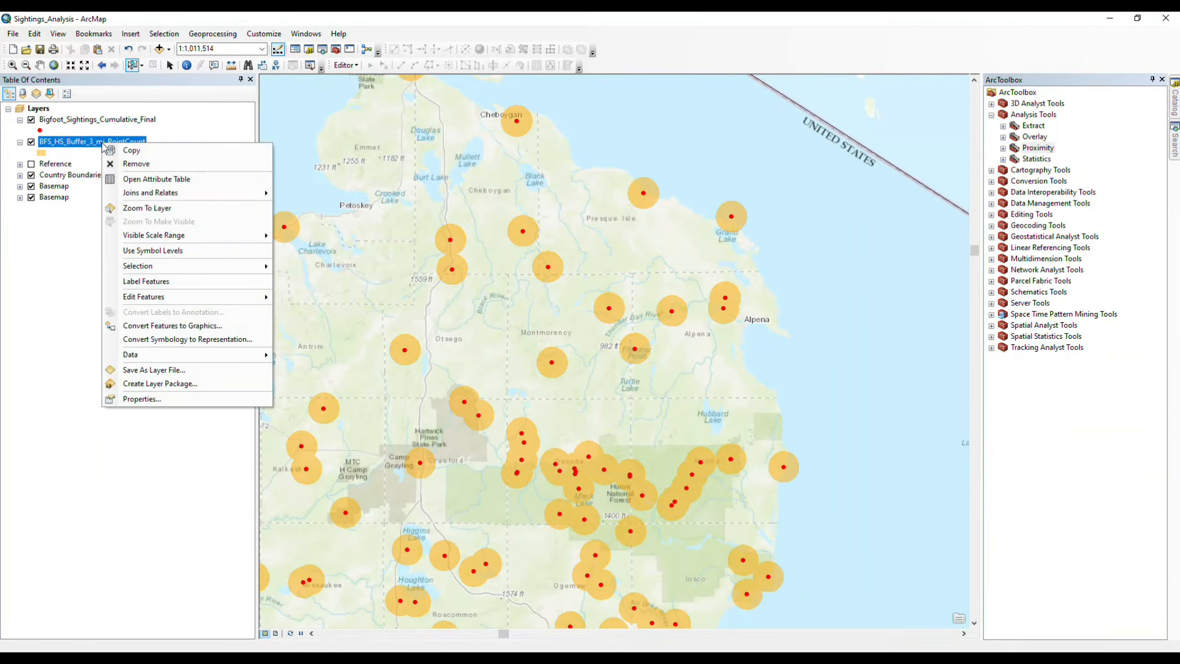
click(177, 398)
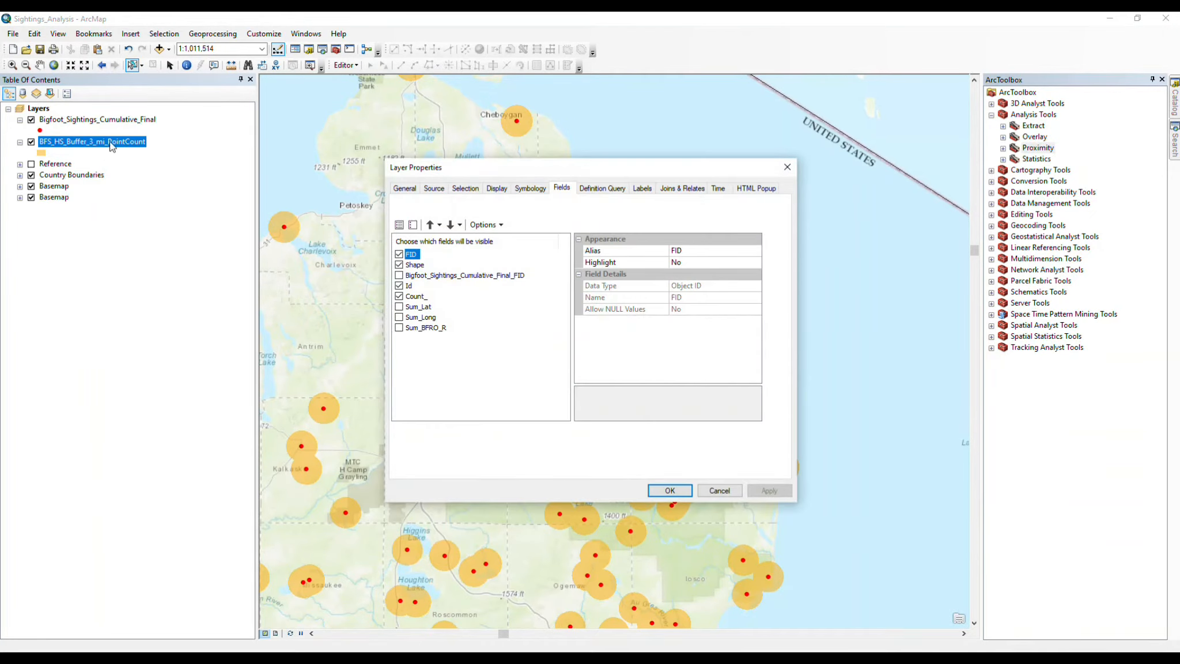
drag(536, 178, 570, 187)
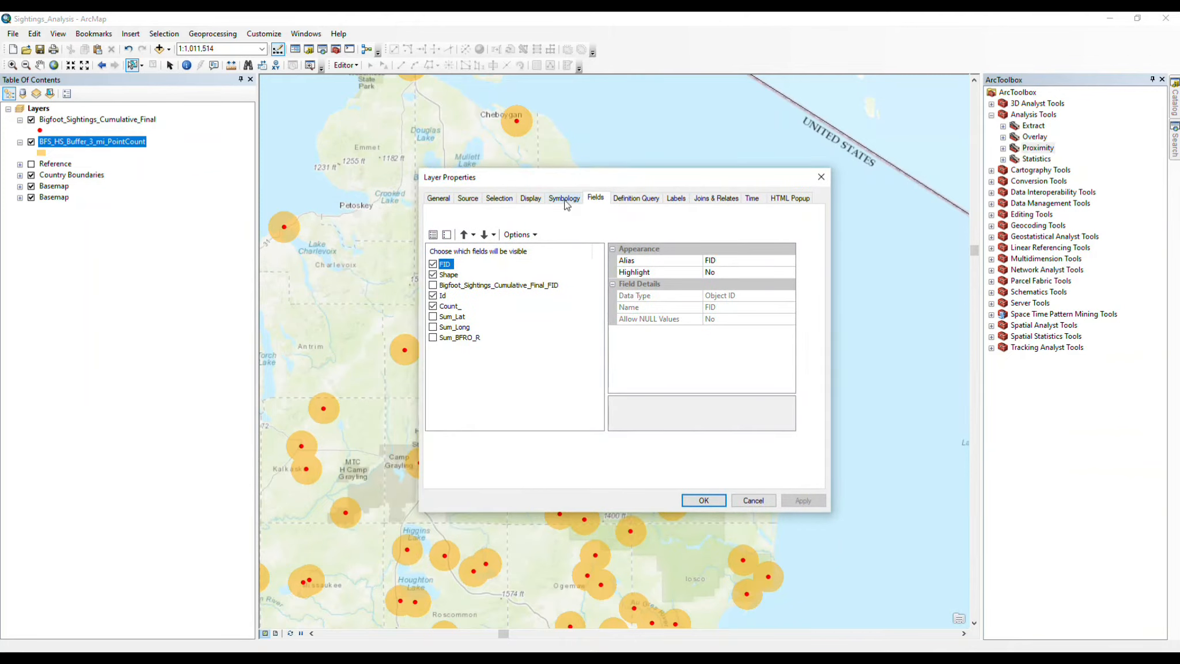
click(565, 199)
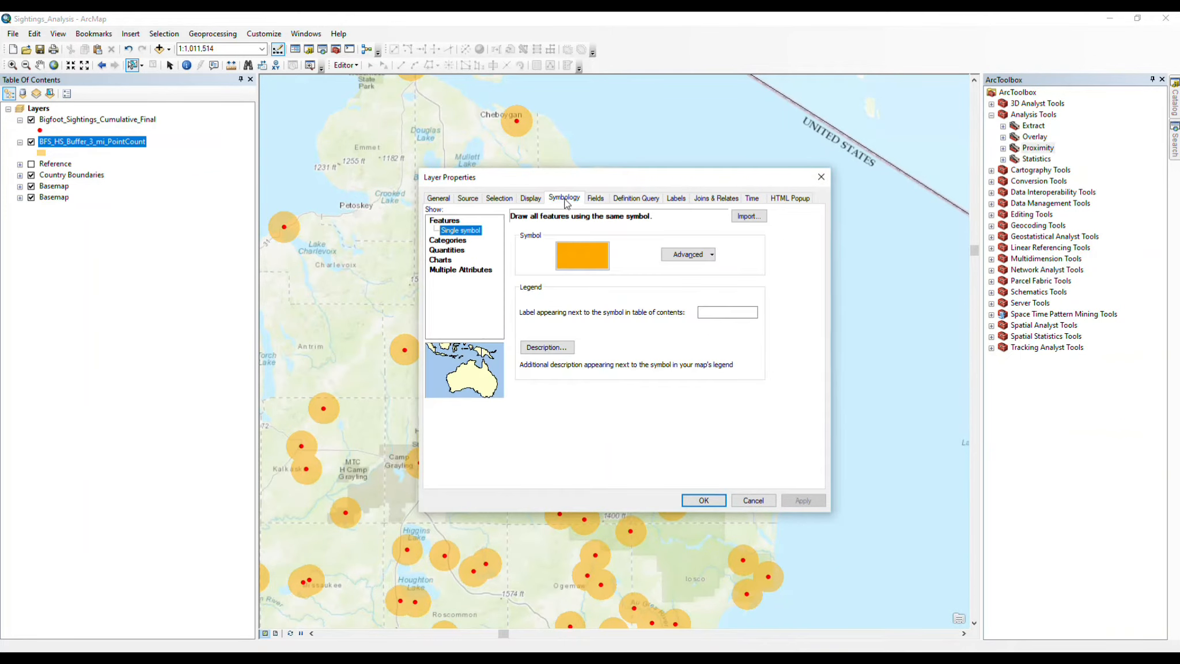
click(459, 242)
click(594, 242)
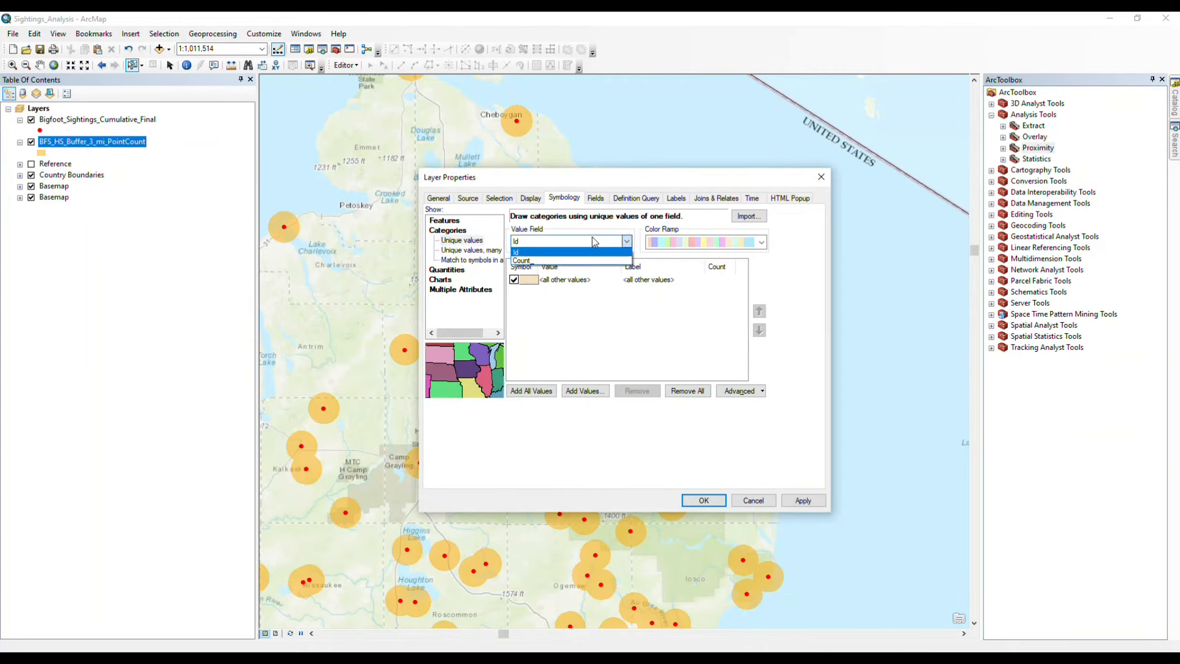
click(433, 270)
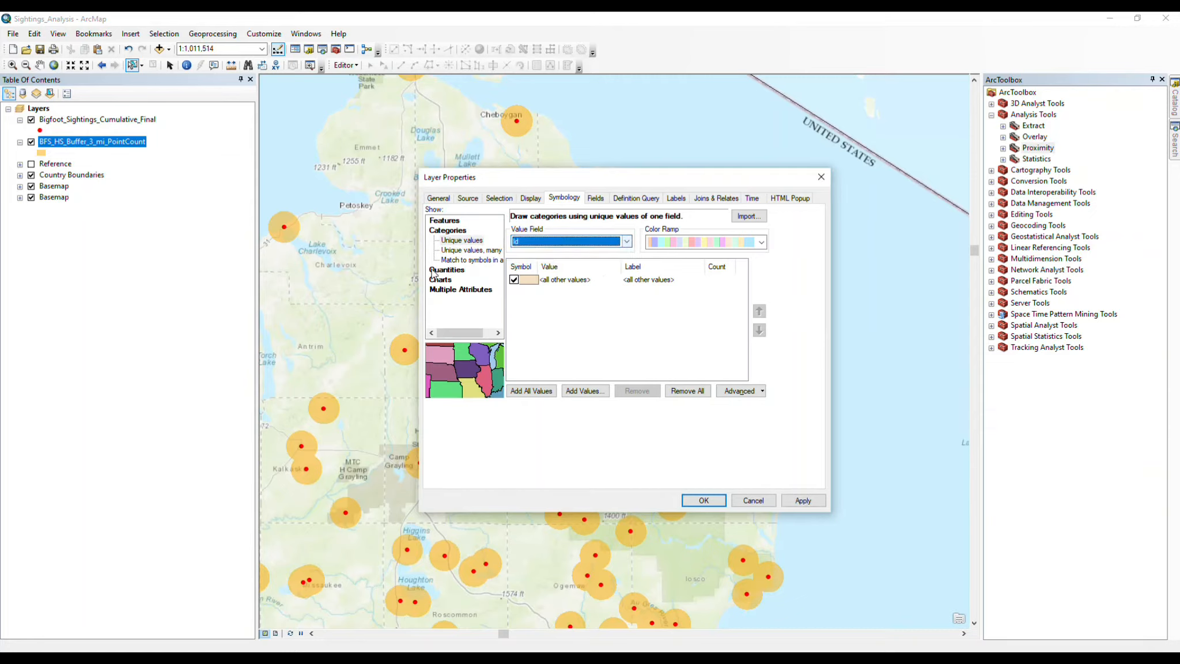
click(435, 268)
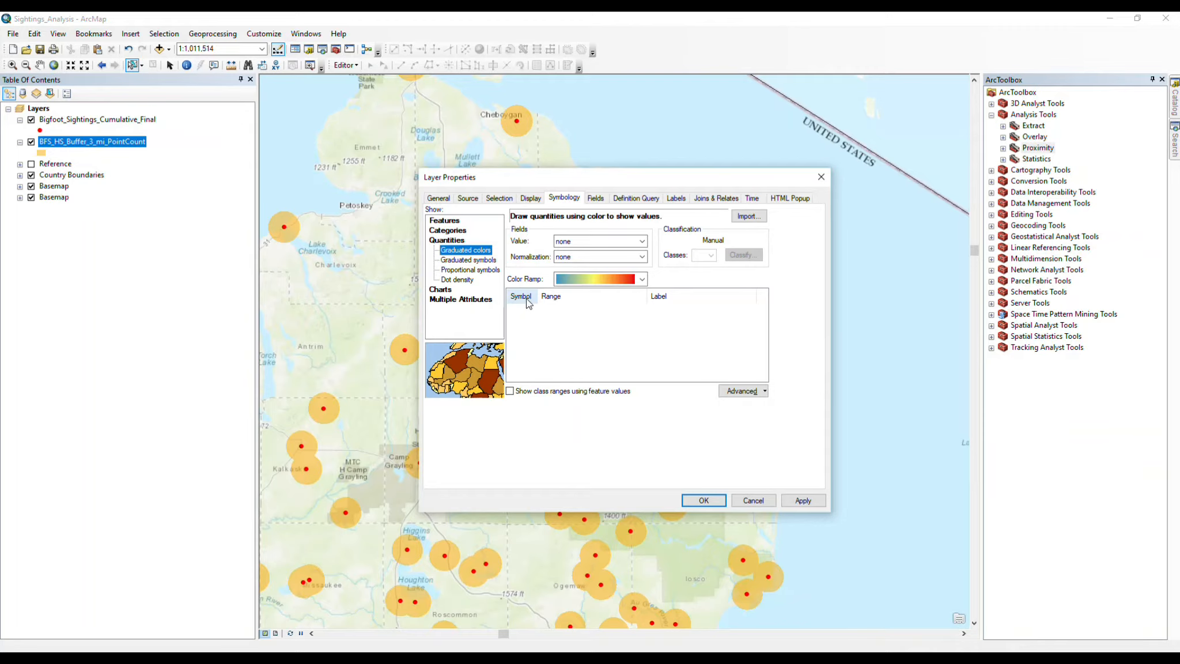
click(642, 241)
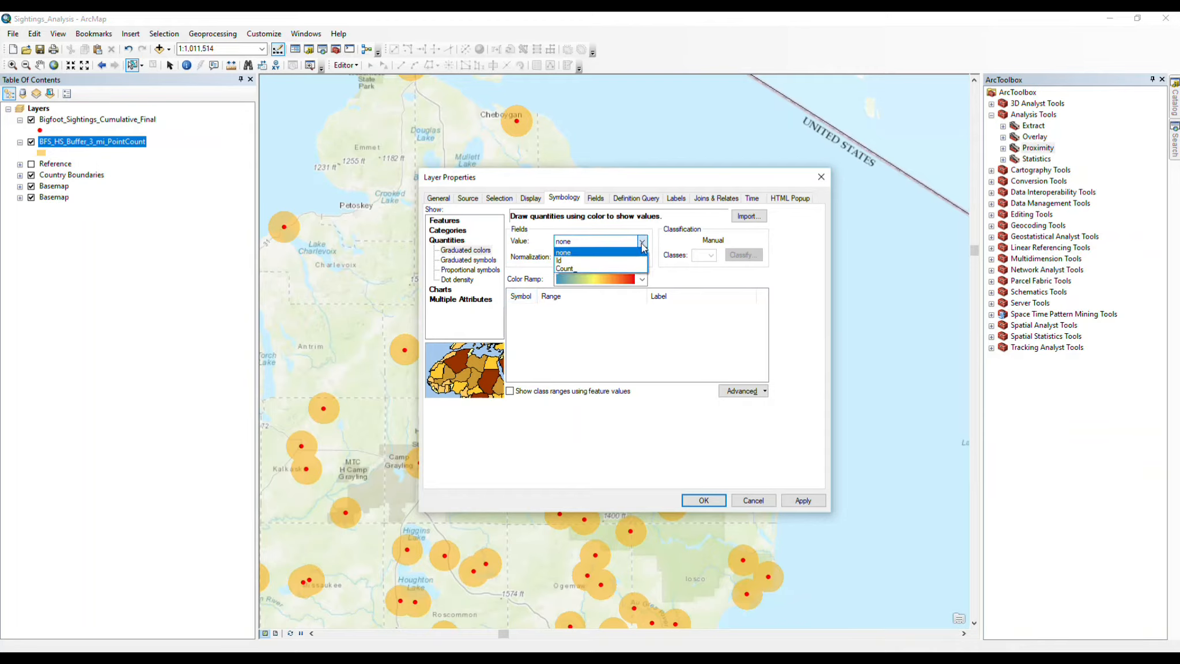
click(568, 269)
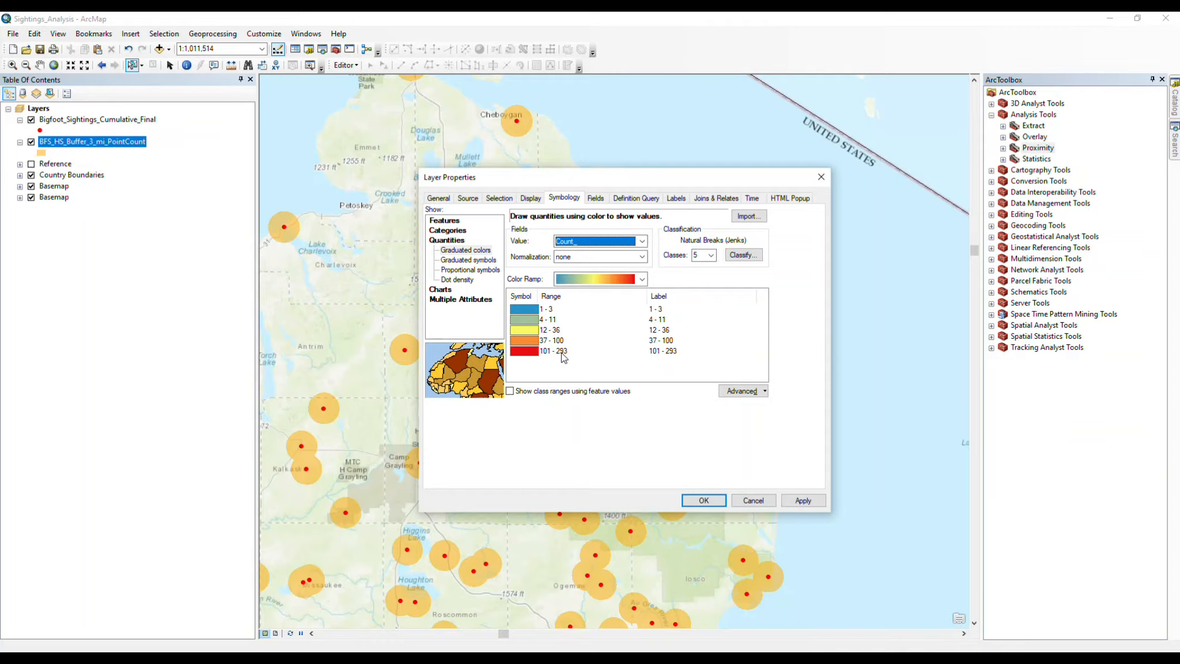
- Set the graduated colors classification of the Count_ field to 5 classes
click(712, 256)
drag(715, 289, 714, 281)
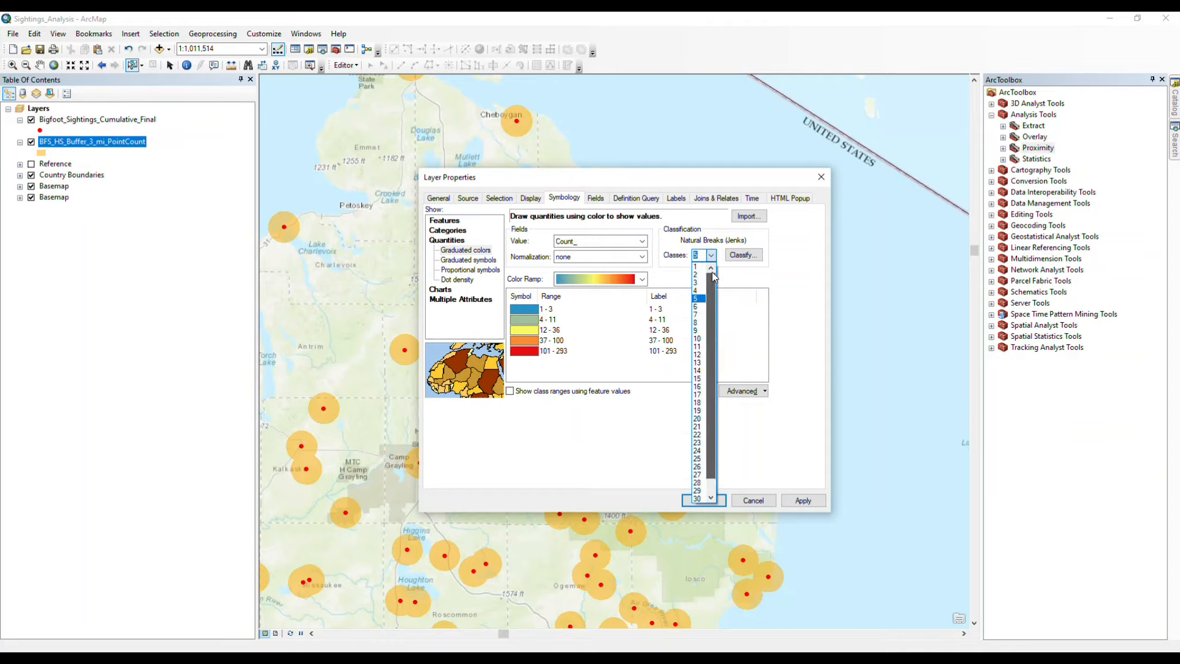
click(700, 300)
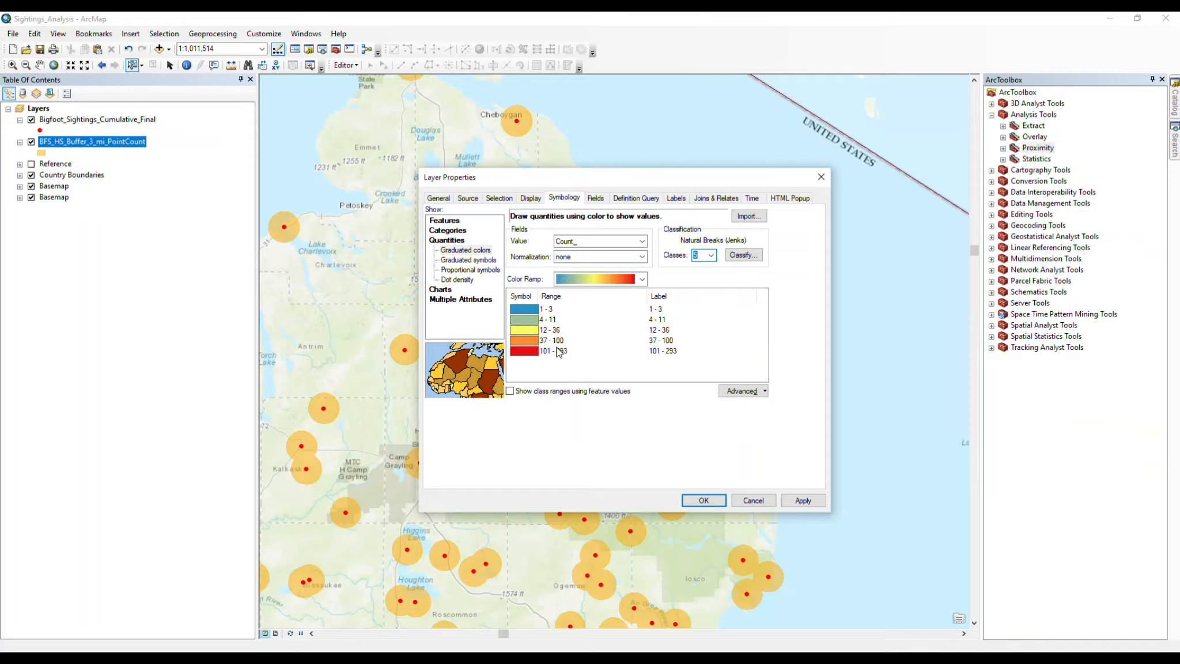
- Try to set the range of the first class to 1-5
double_click(544, 311)
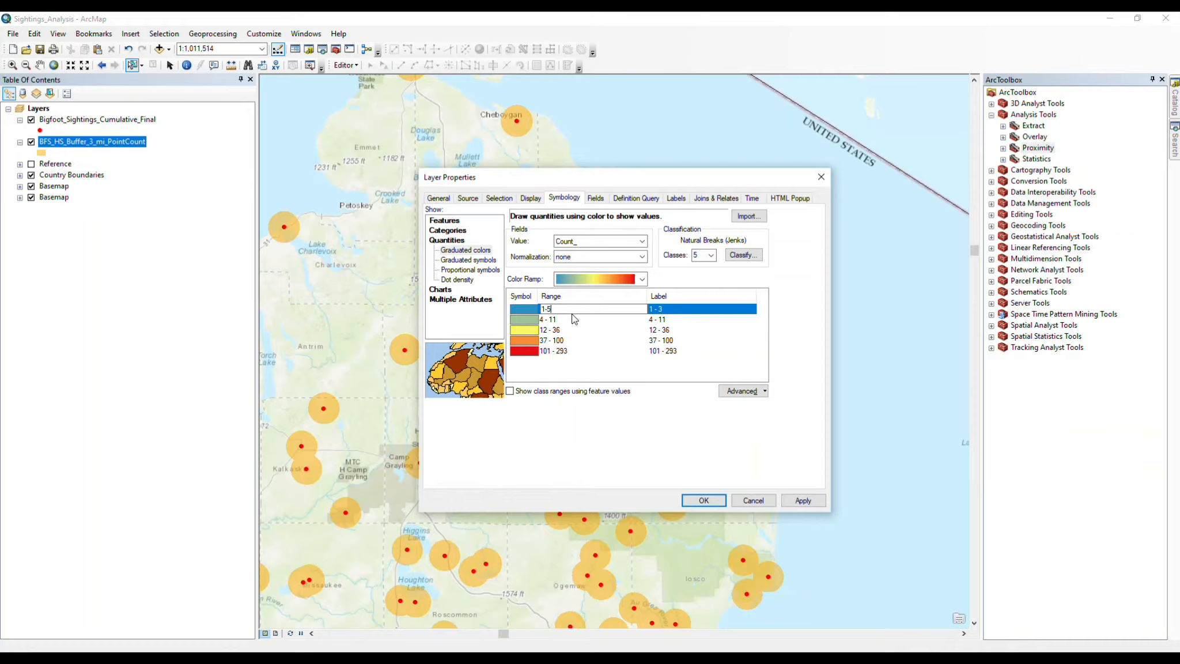
click(568, 318)
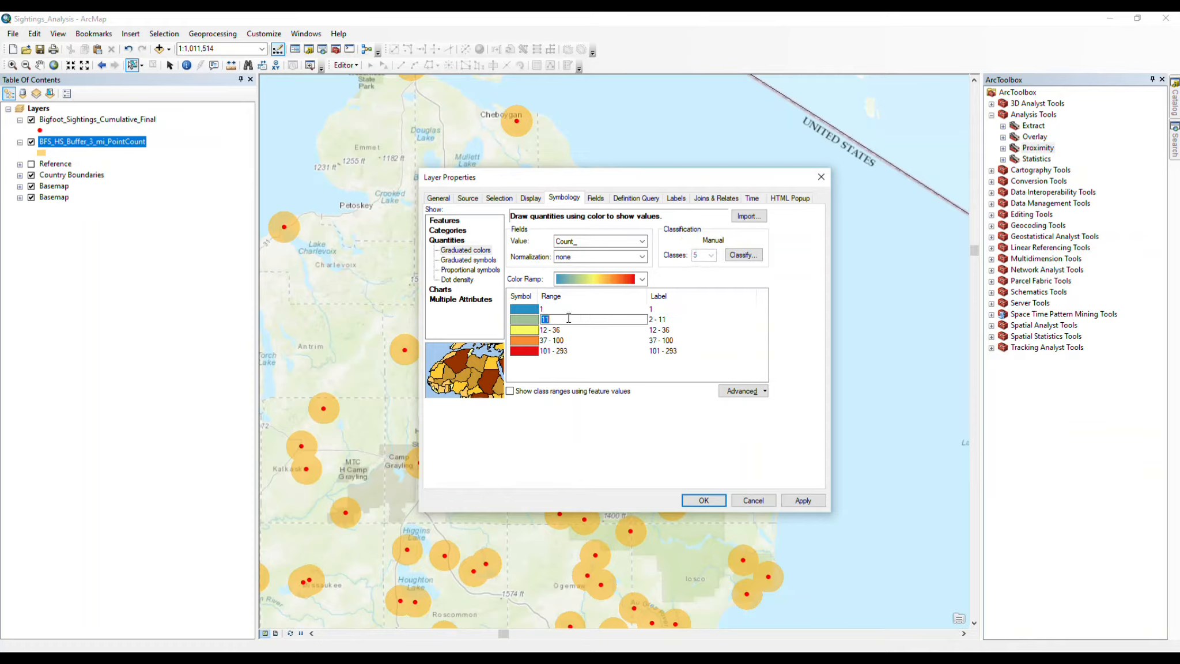
click(569, 309)
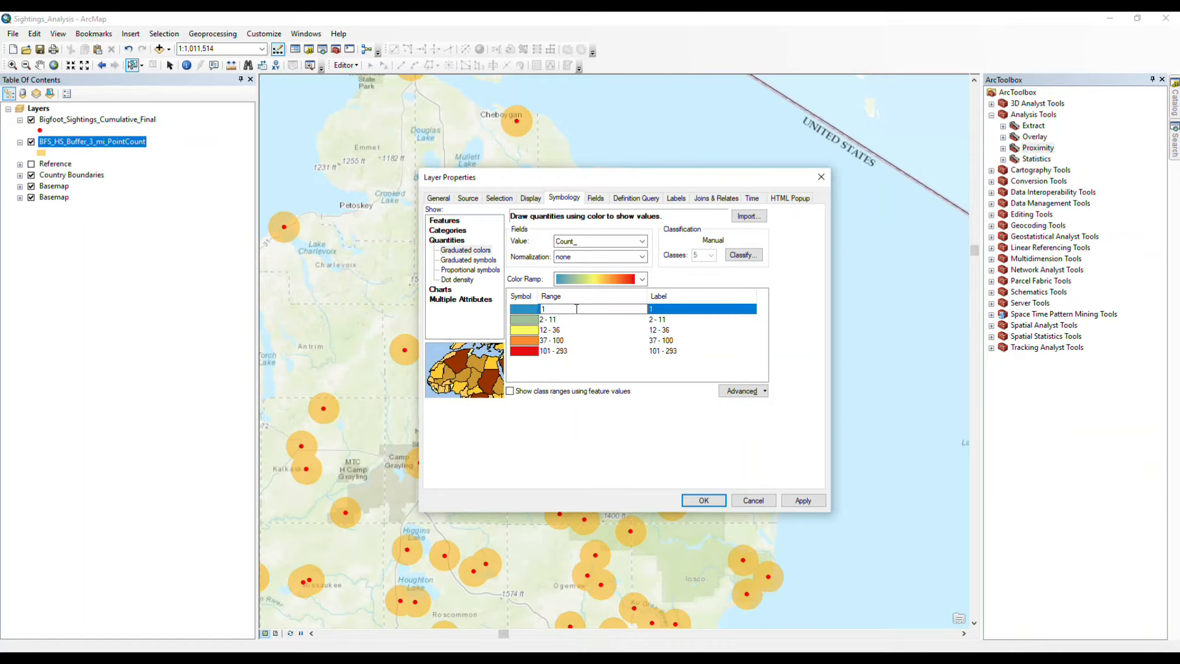
click(584, 321)
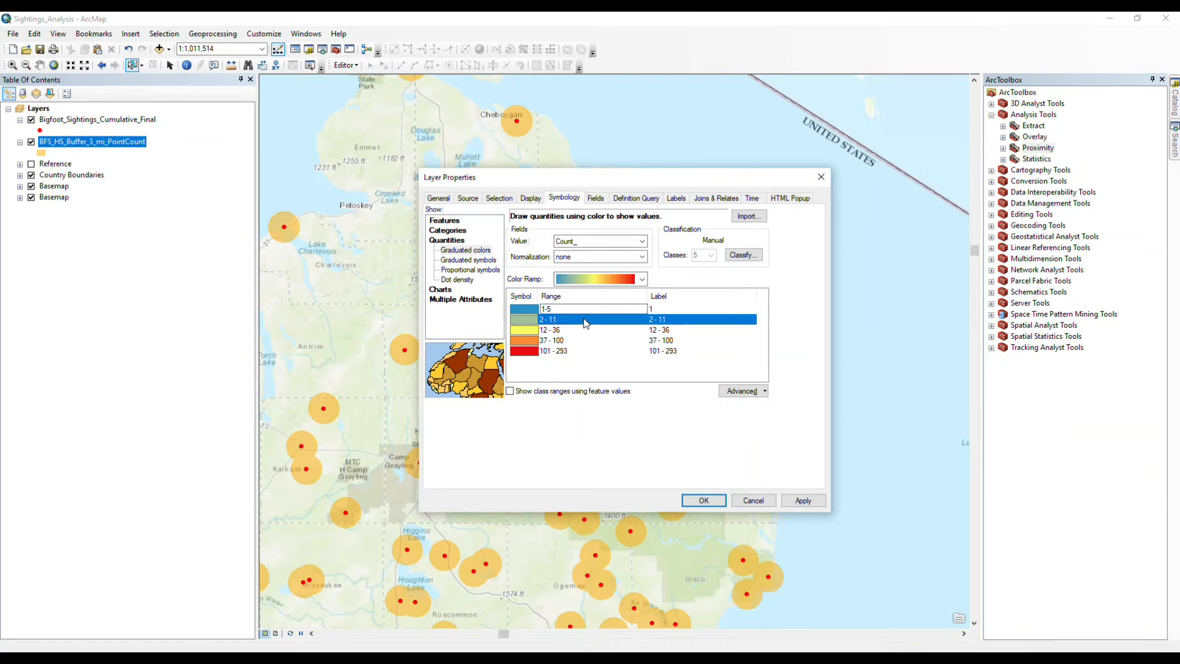
- Set the upper limit of the first class to 5
click(570, 307)
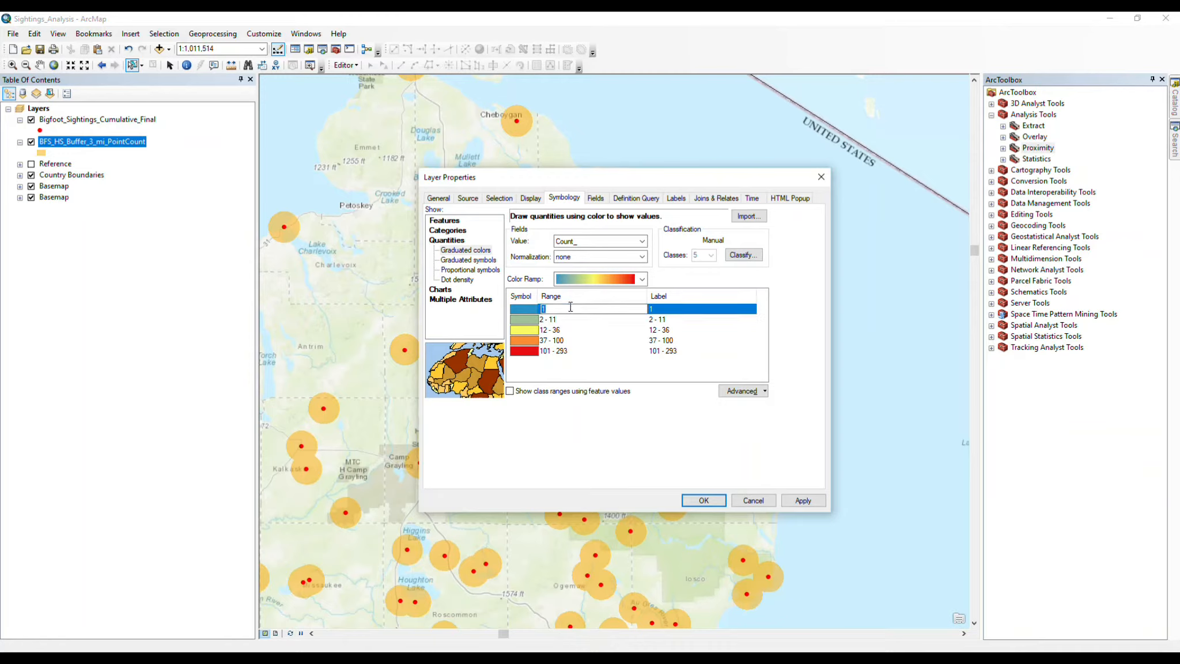
text(5)
click(585, 352)
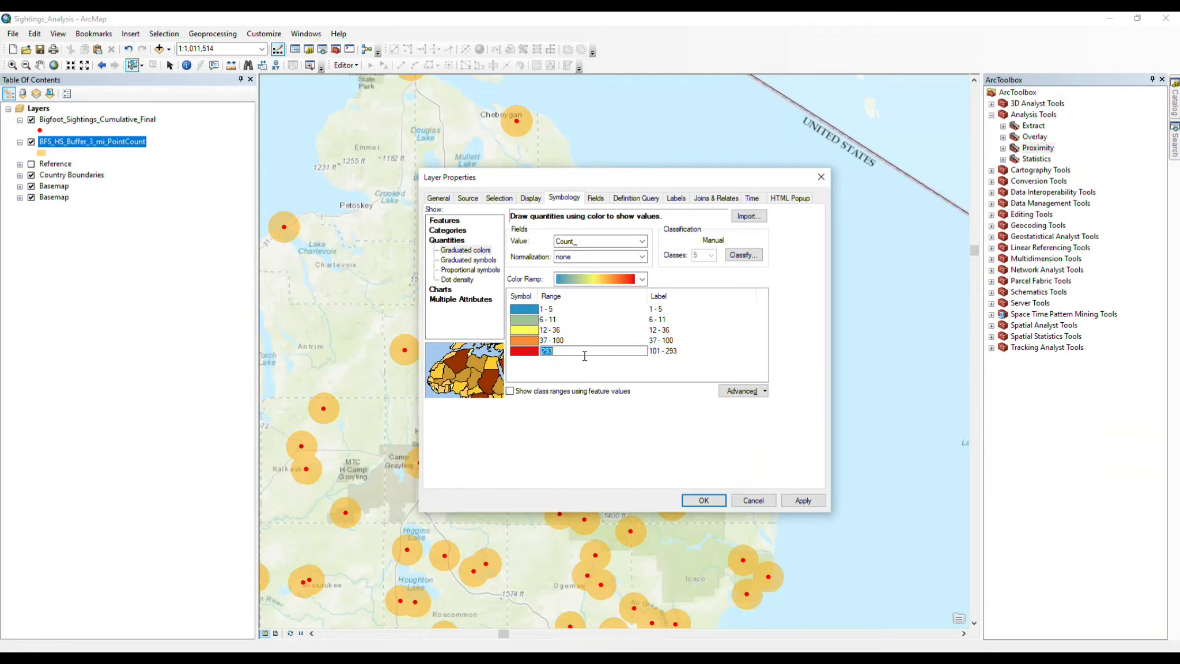
- Set the upper limits of the third and fourth classes to 30 and 75, check the layer's display settings, and apply the symbology
click(582, 320)
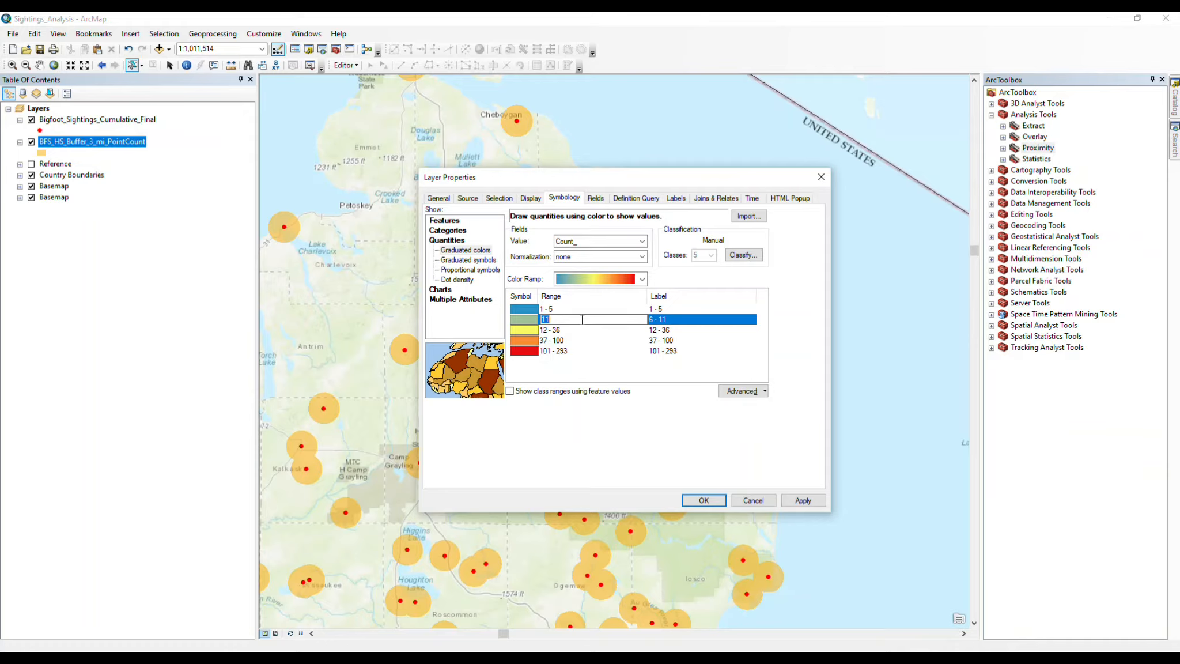
click(580, 329)
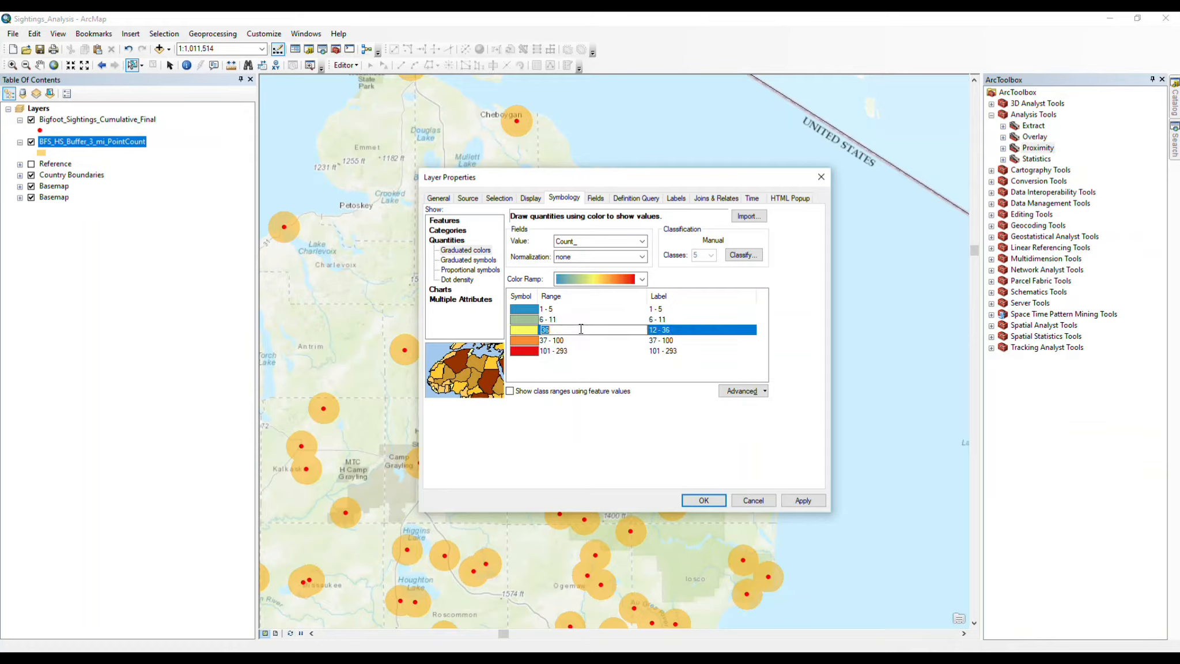
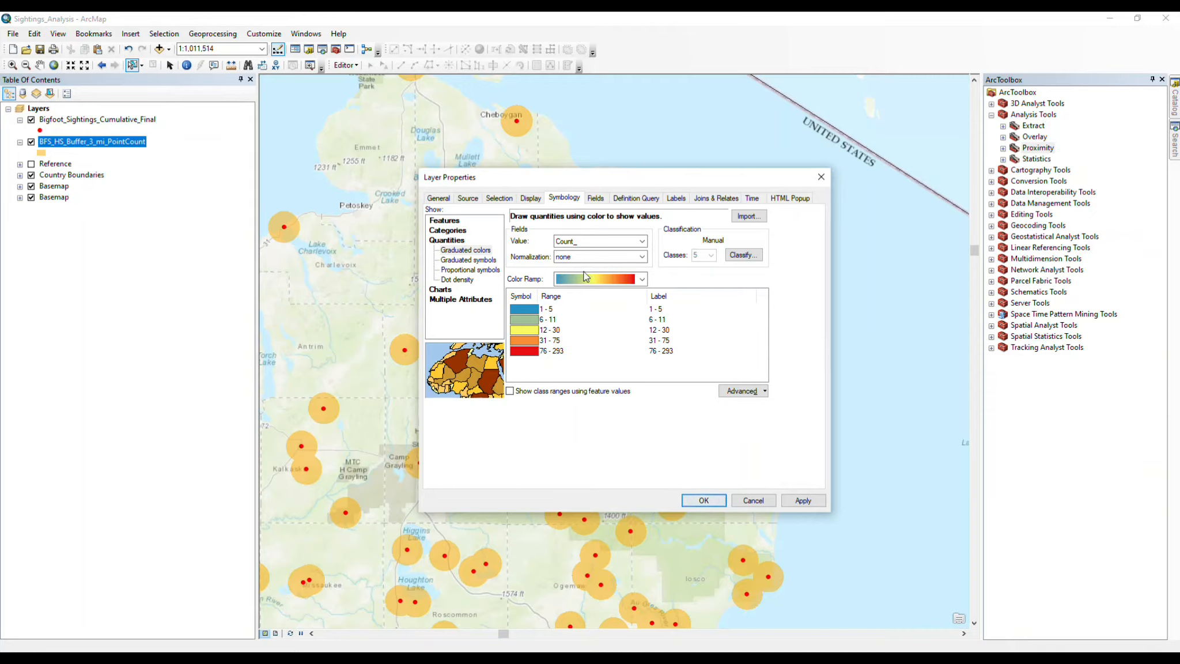
click(534, 199)
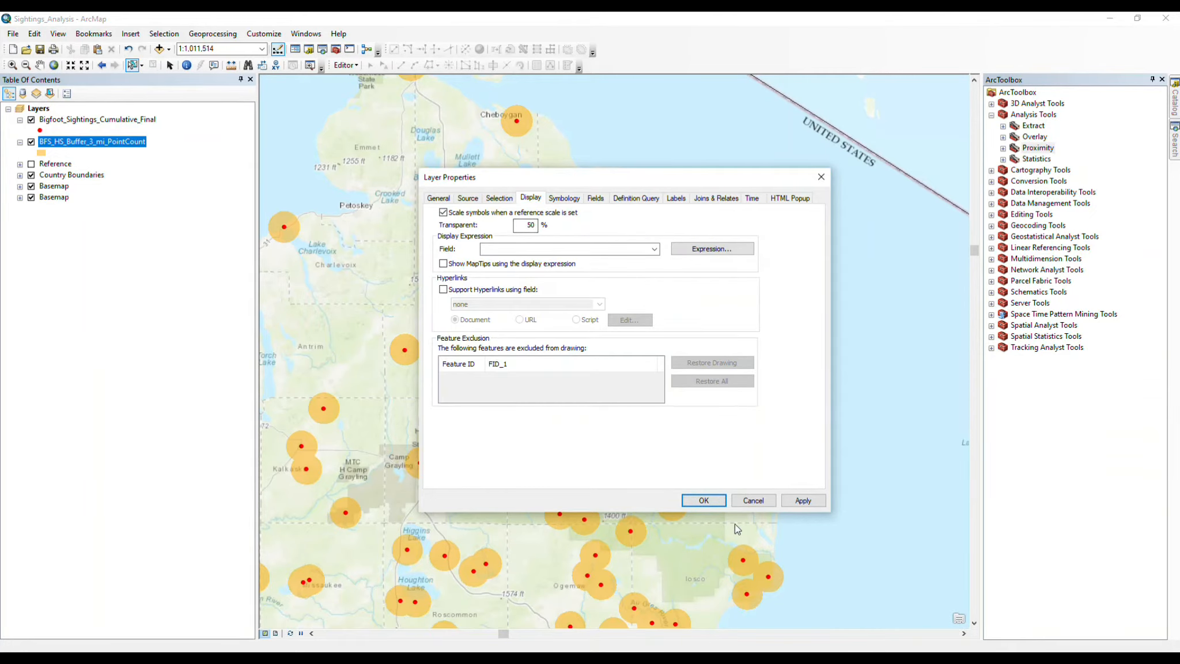
click(704, 500)
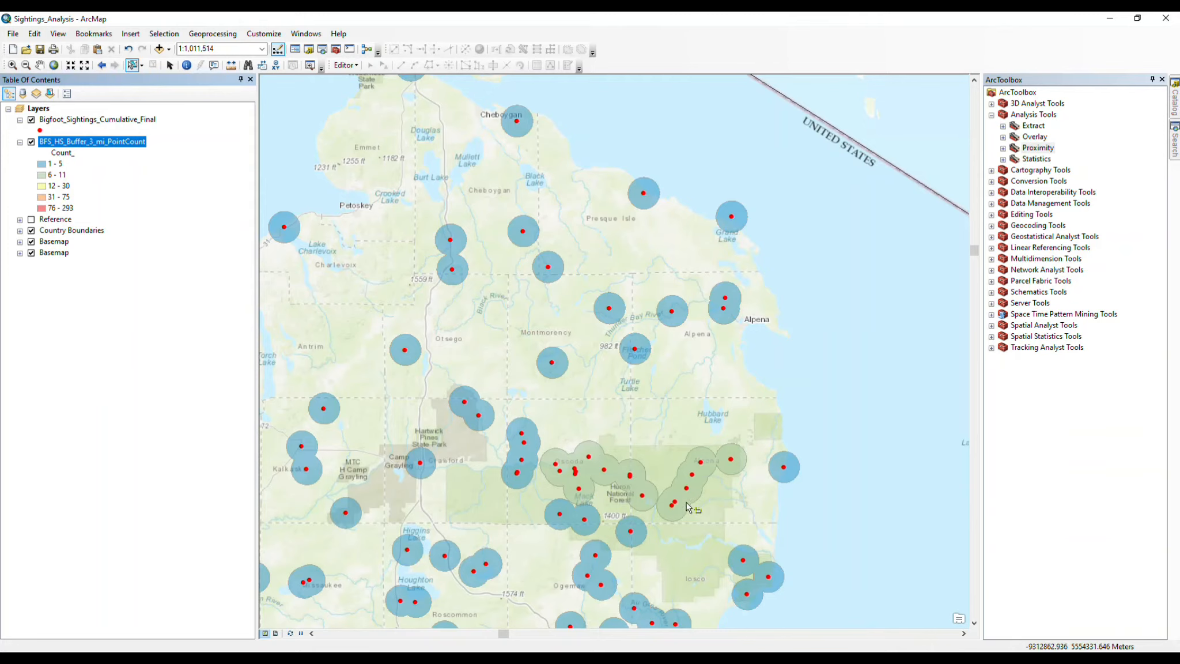
- Open the BFS_HS_Buffer_3_mi_PointCount attribute table and sort all records by Count_ in descending order
right_click(99, 147)
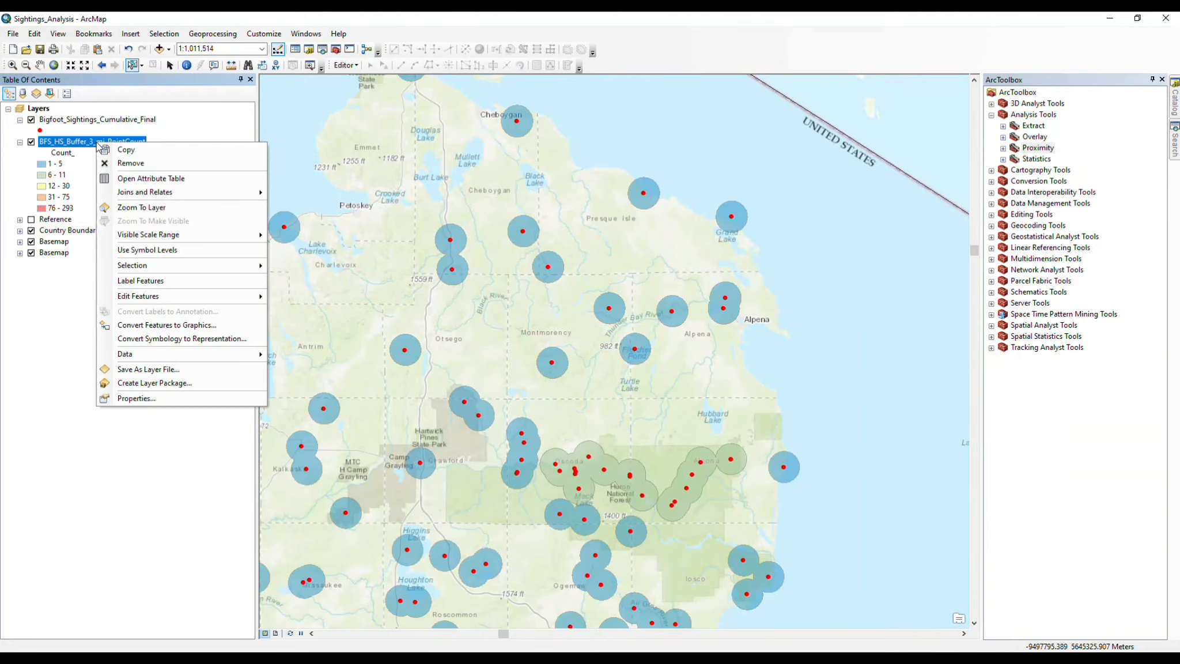
click(114, 180)
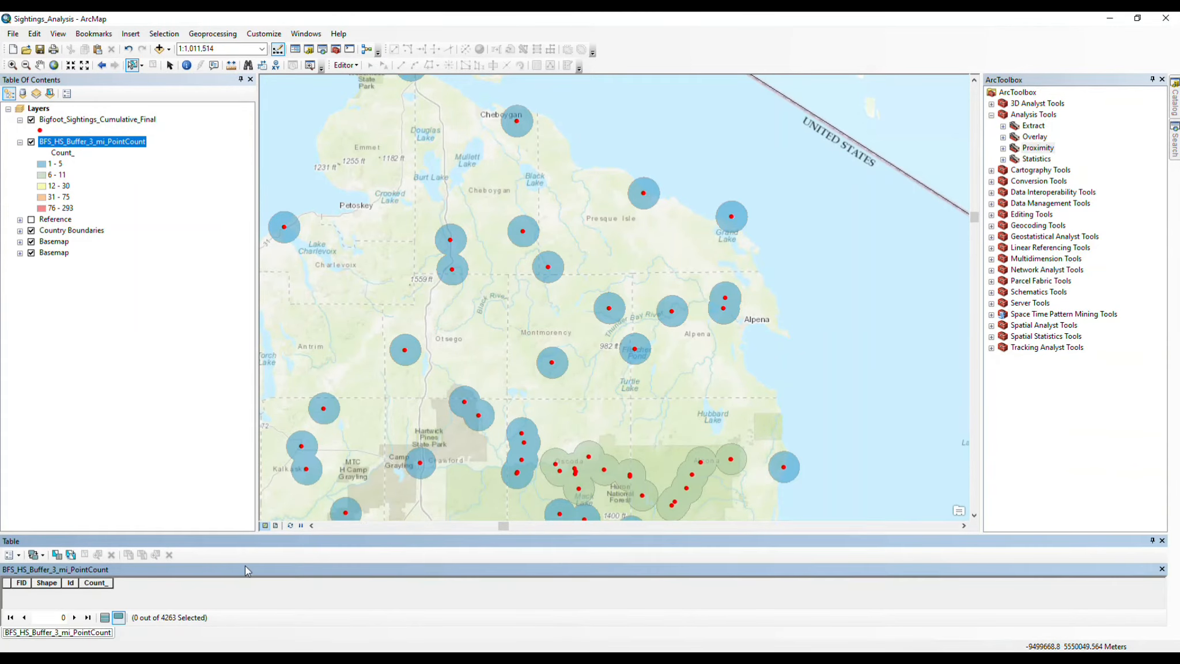
drag(264, 537, 271, 354)
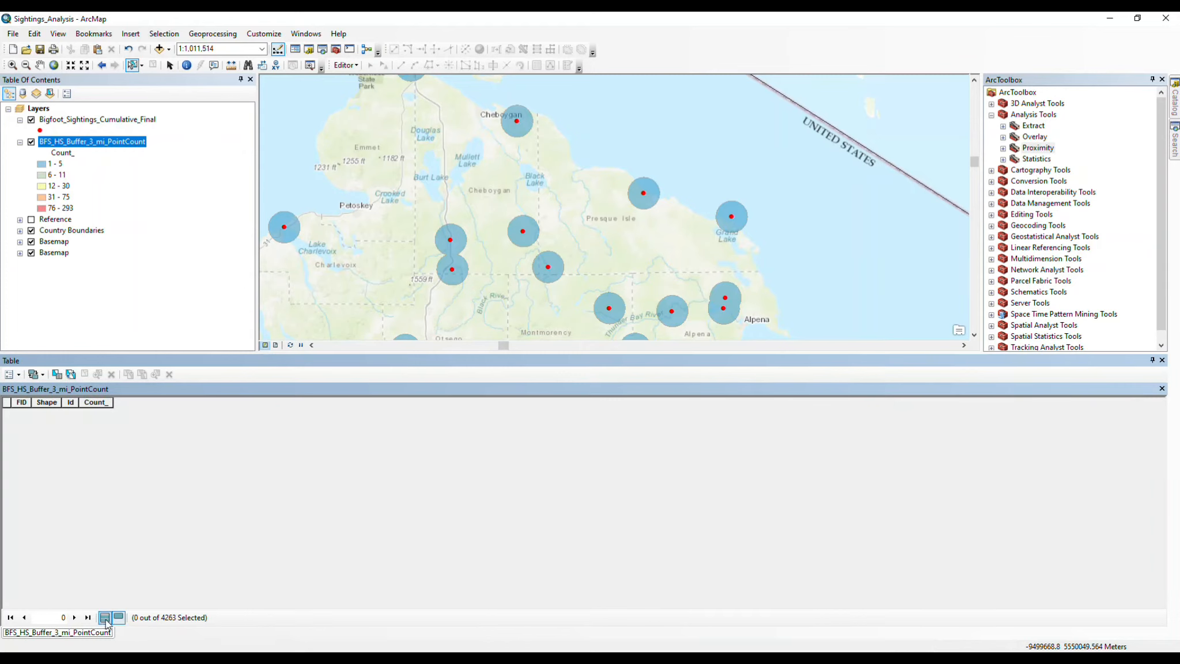
right_click(92, 399)
click(115, 422)
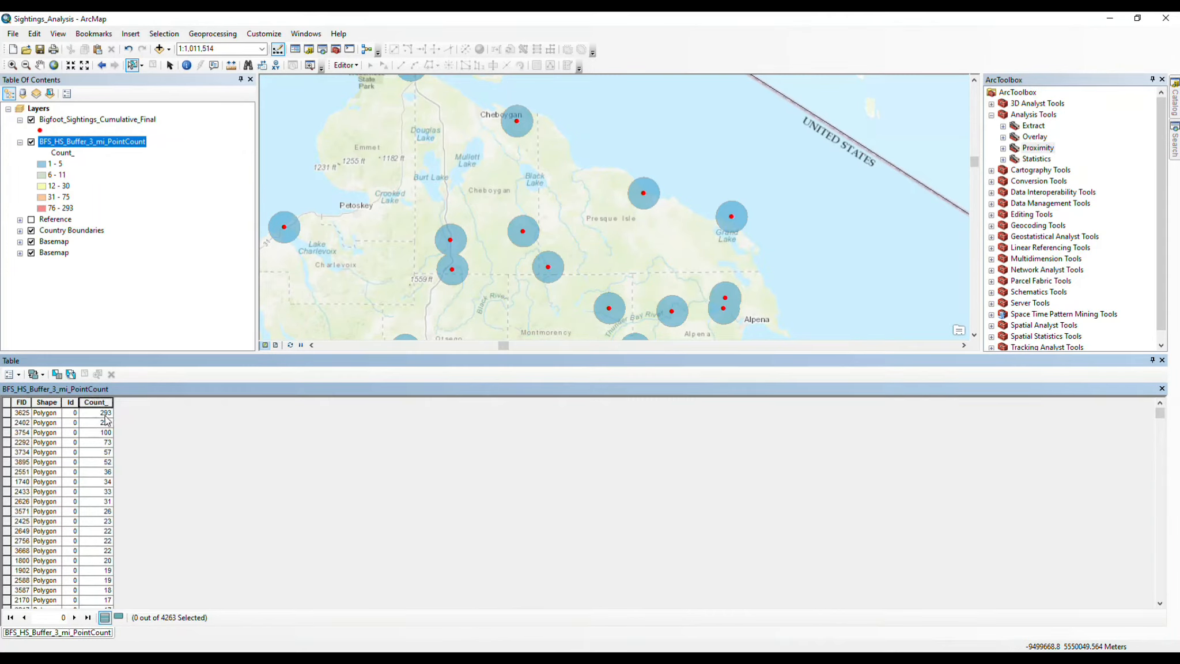
- Select the three buffers with the highest point counts, zoom the map to them, and close the attribute table
drag(8, 414, 8, 433)
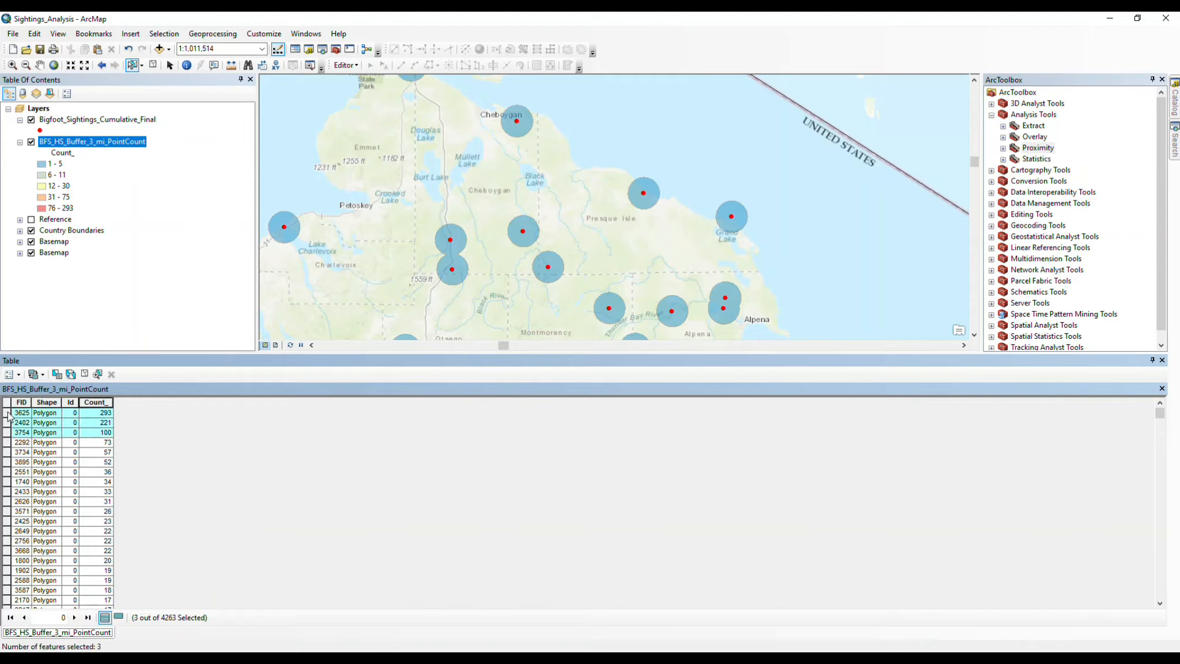
drag(272, 352, 274, 493)
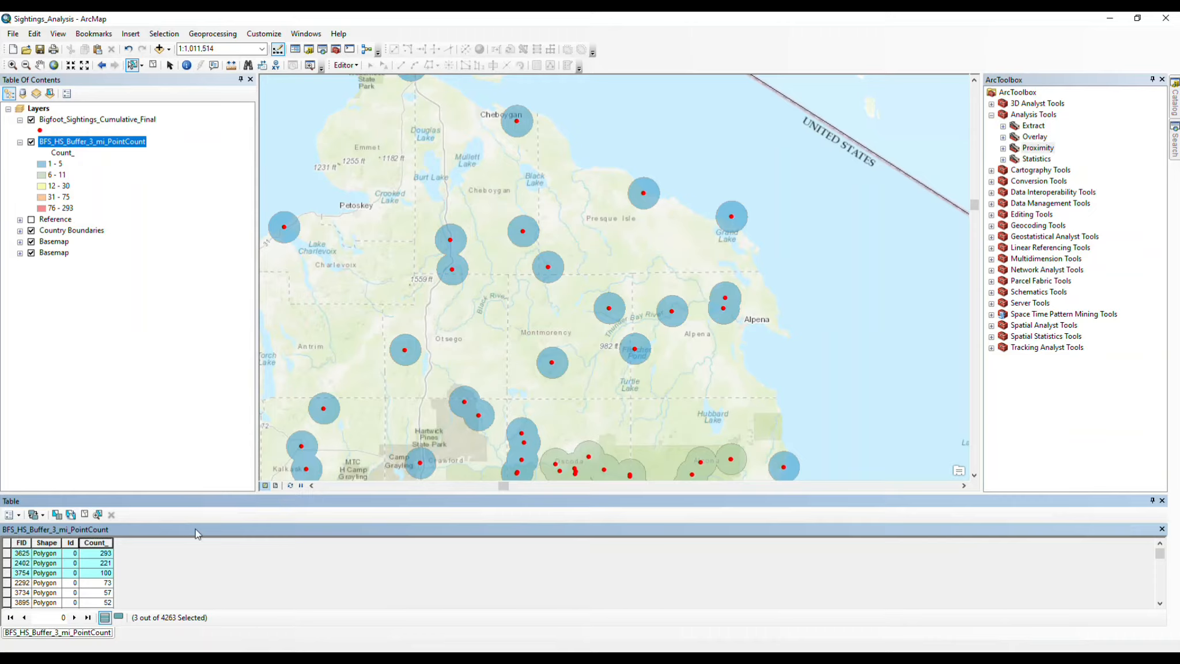
right_click(7, 554)
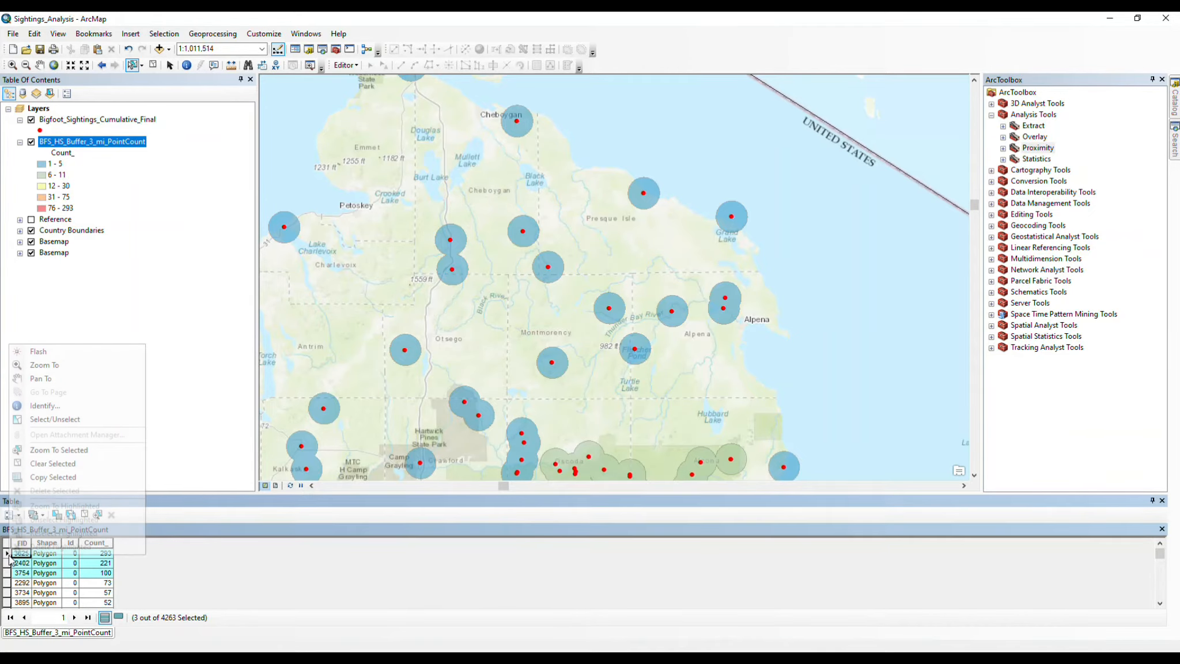
click(74, 452)
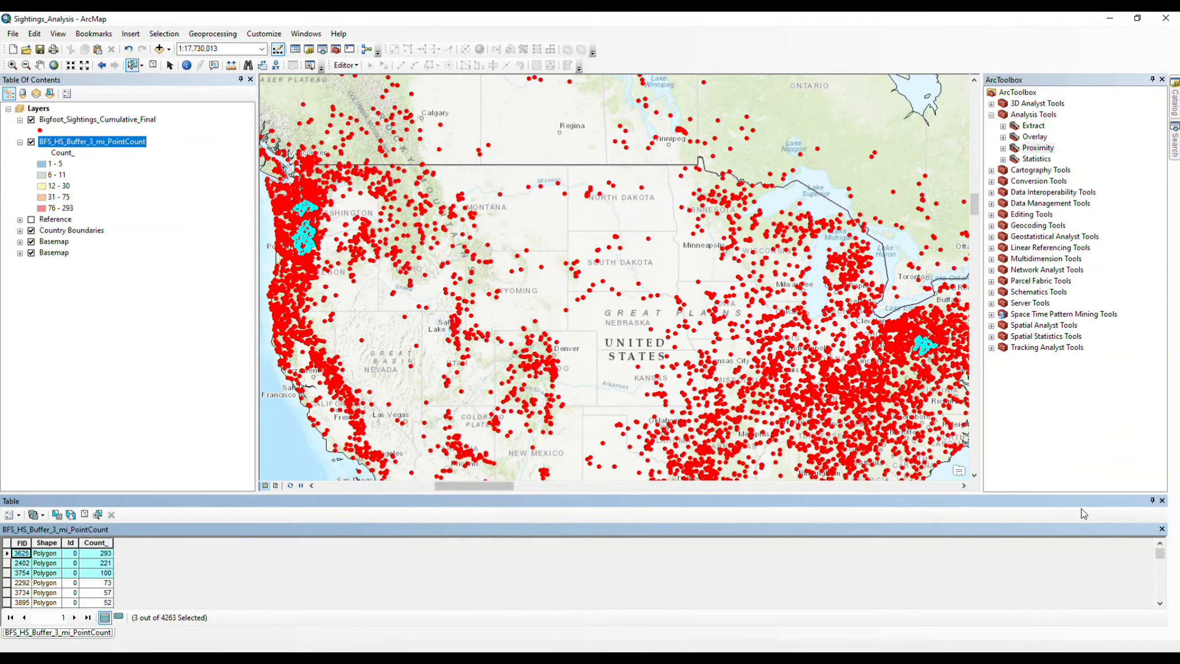
click(1163, 501)
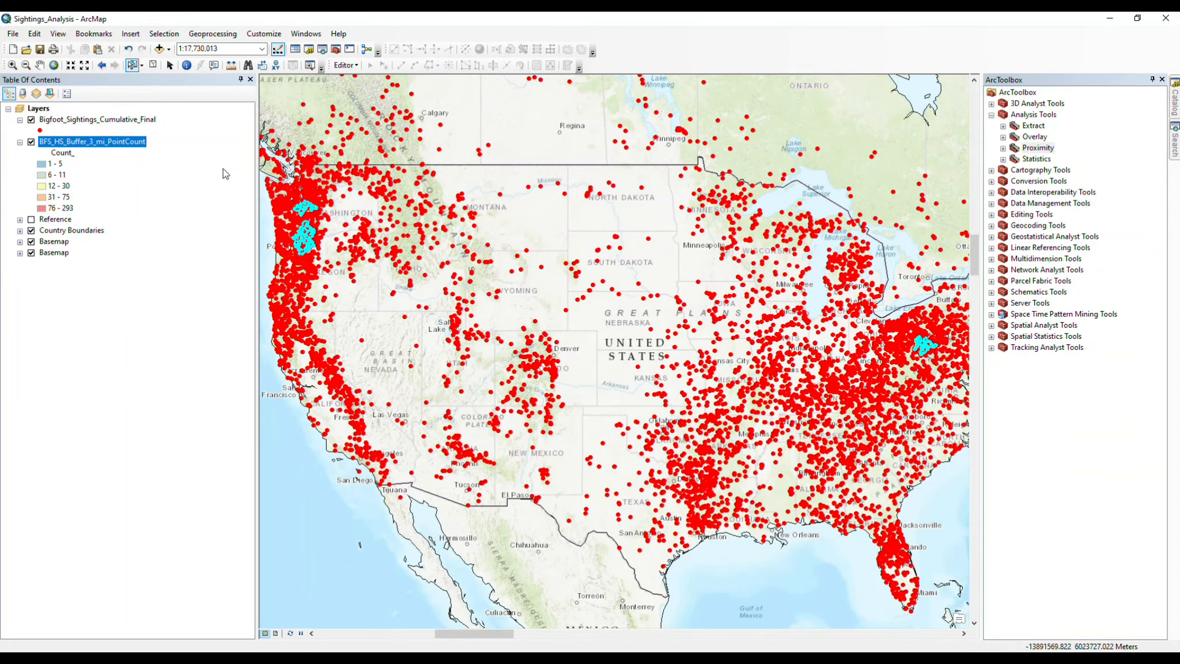
- Hide the Bigfoot_Sightings_Cumulative_Final layer, examine the two selected buffers near Tacoma and Portland, and return to the previous extent
click(12, 65)
drag(288, 189, 326, 257)
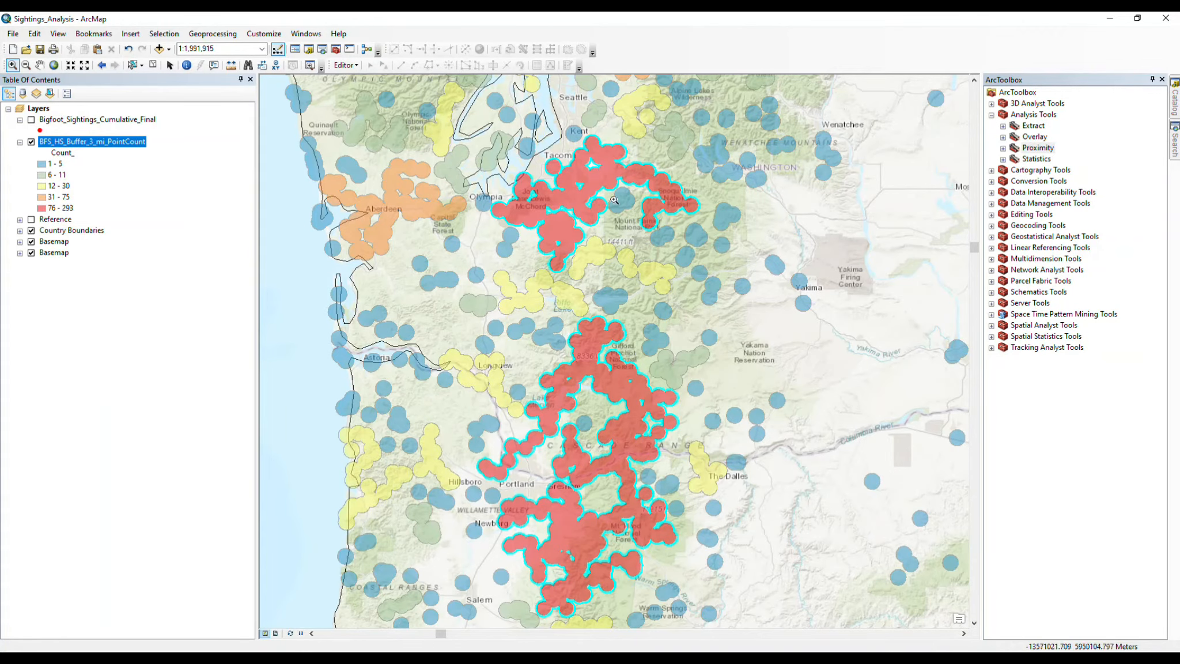
click(100, 65)
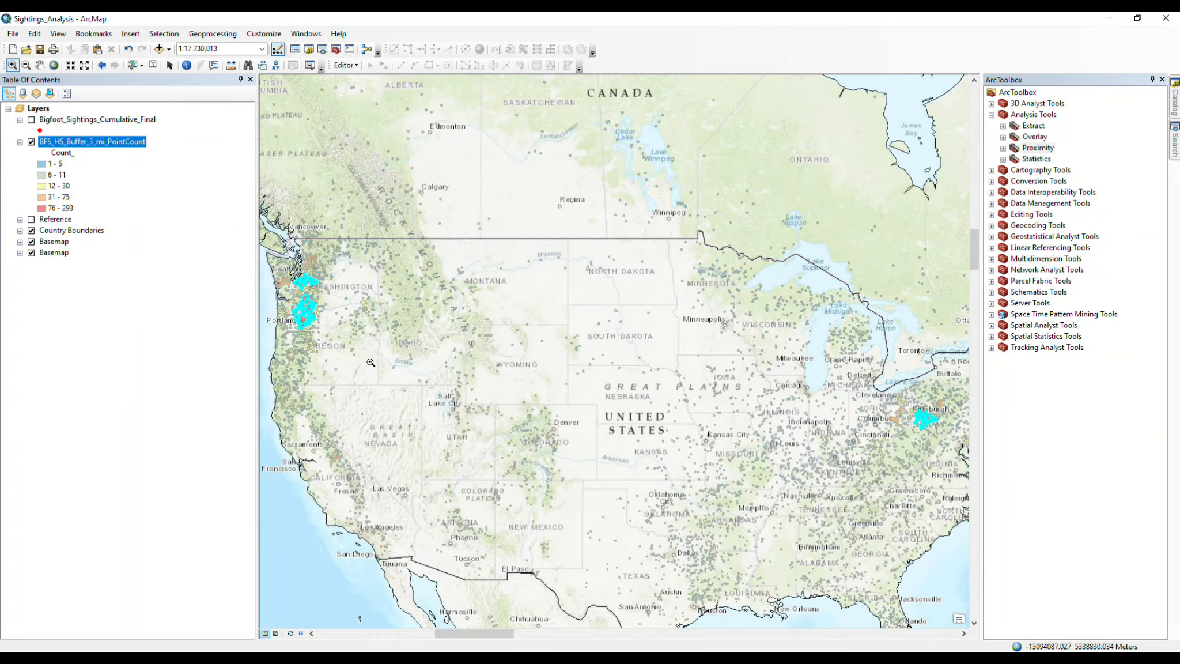
- Examine the selected buffer around Pittsburgh and Greensburg and compare it with the count classes of the surrounding buffers
click(12, 65)
drag(910, 403, 946, 437)
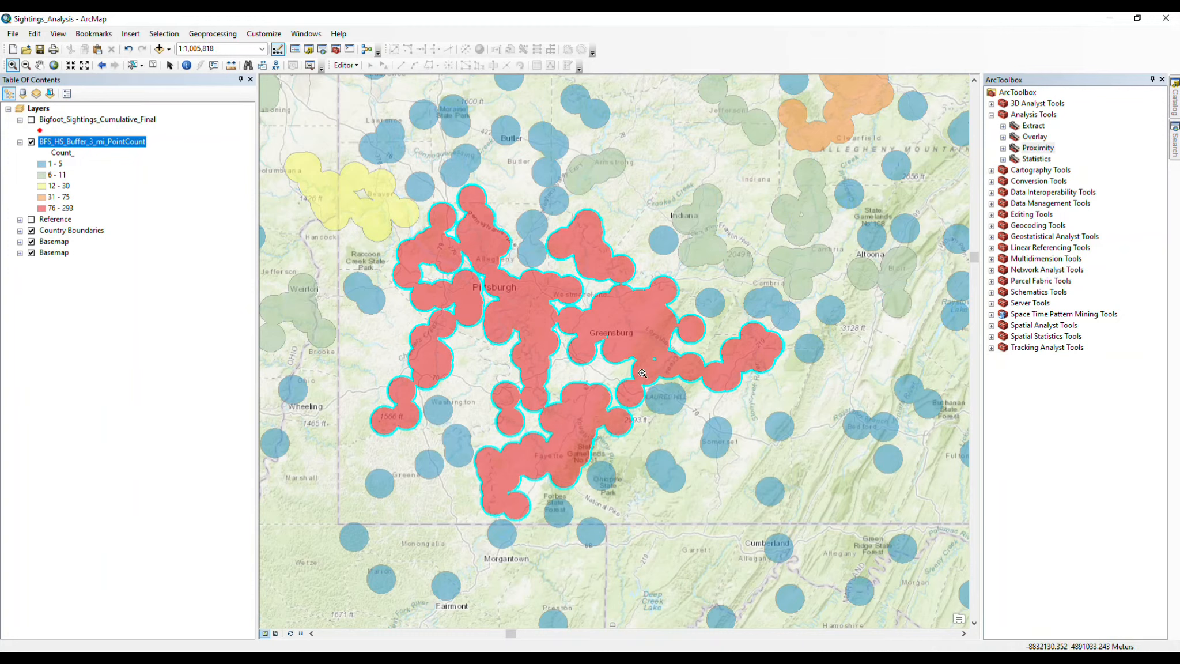
scroll(642, 374, down, 4)
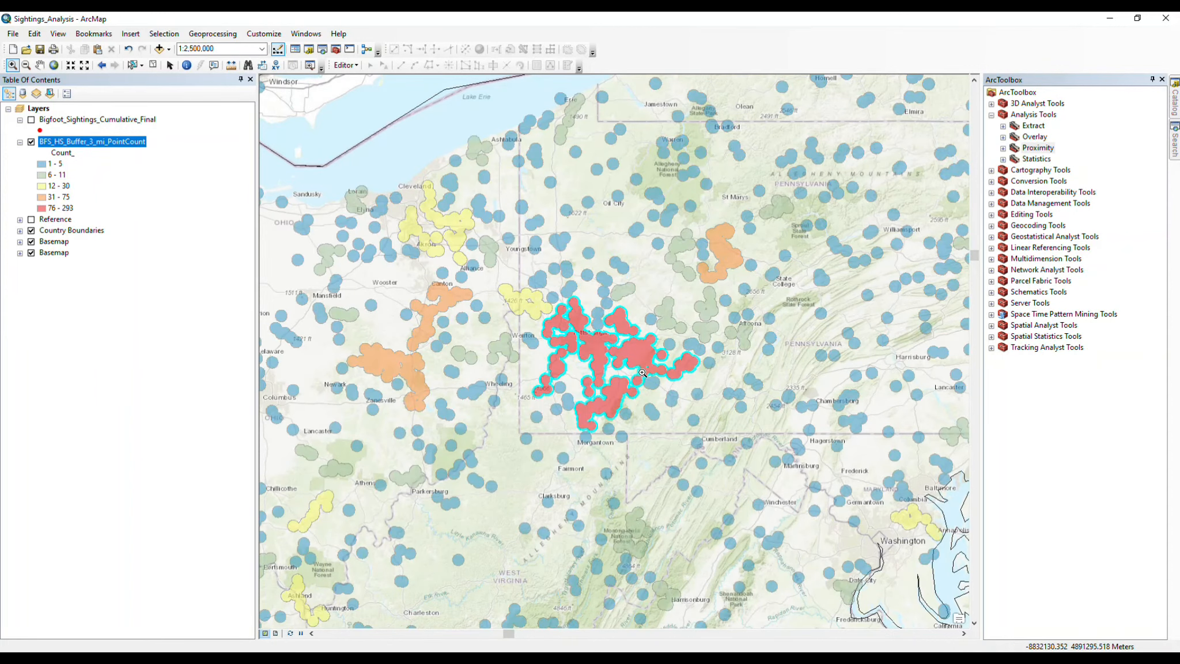
scroll(642, 373, up, 3)
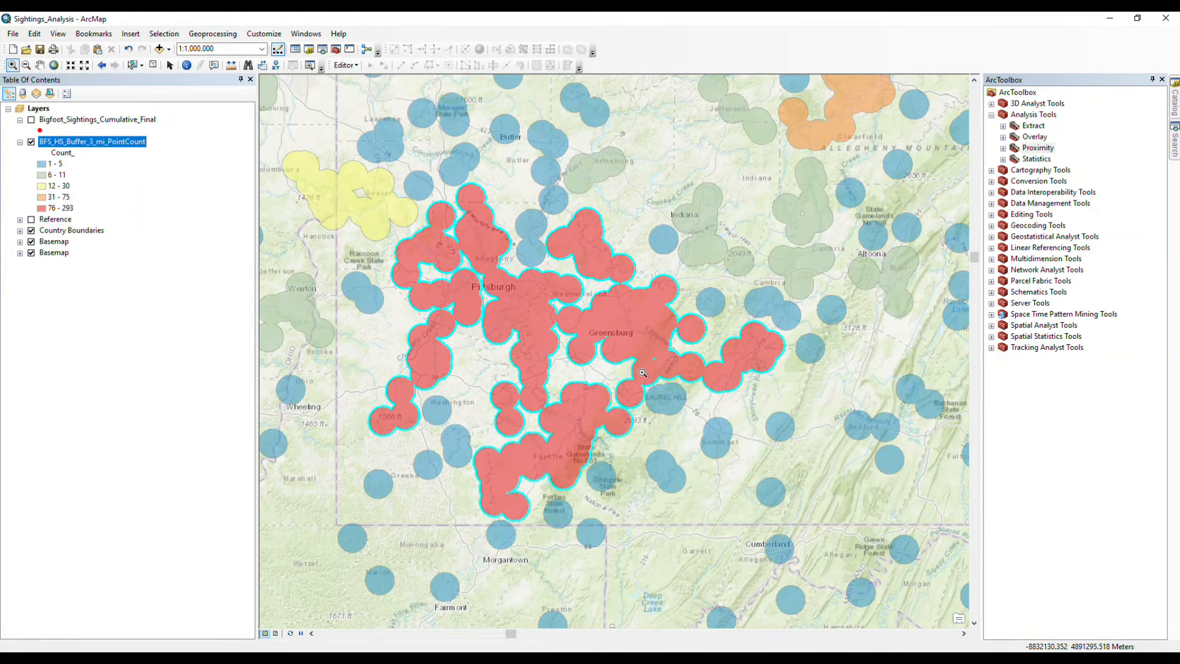
scroll(642, 373, down, 3)
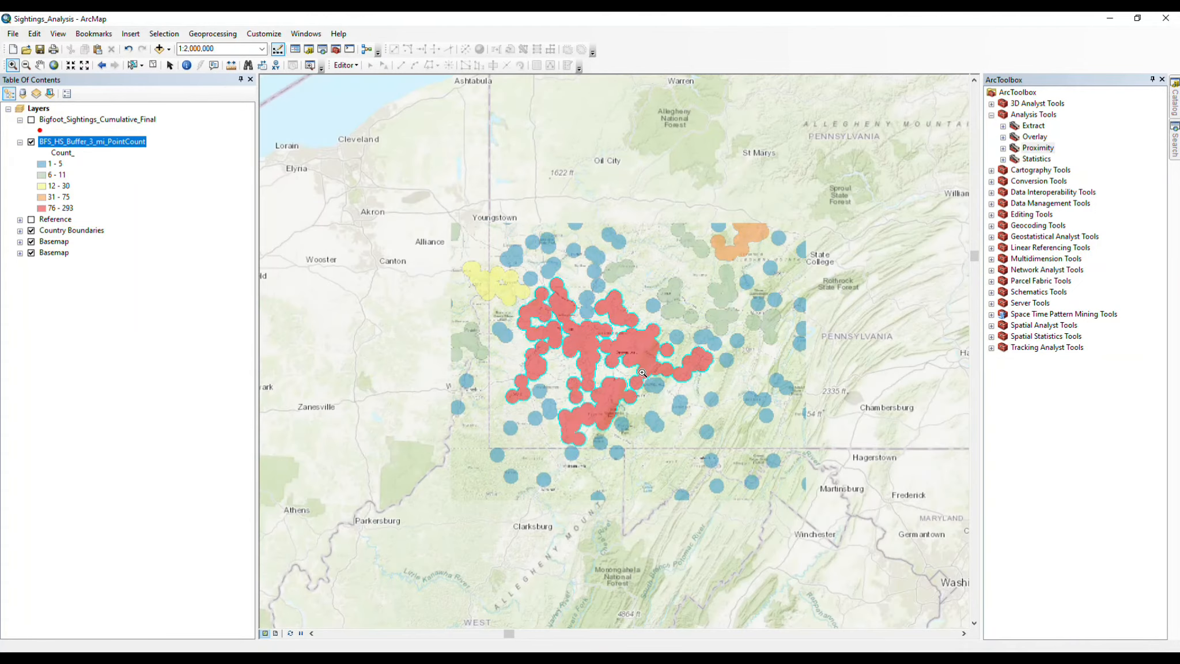
scroll(642, 372, down, 1)
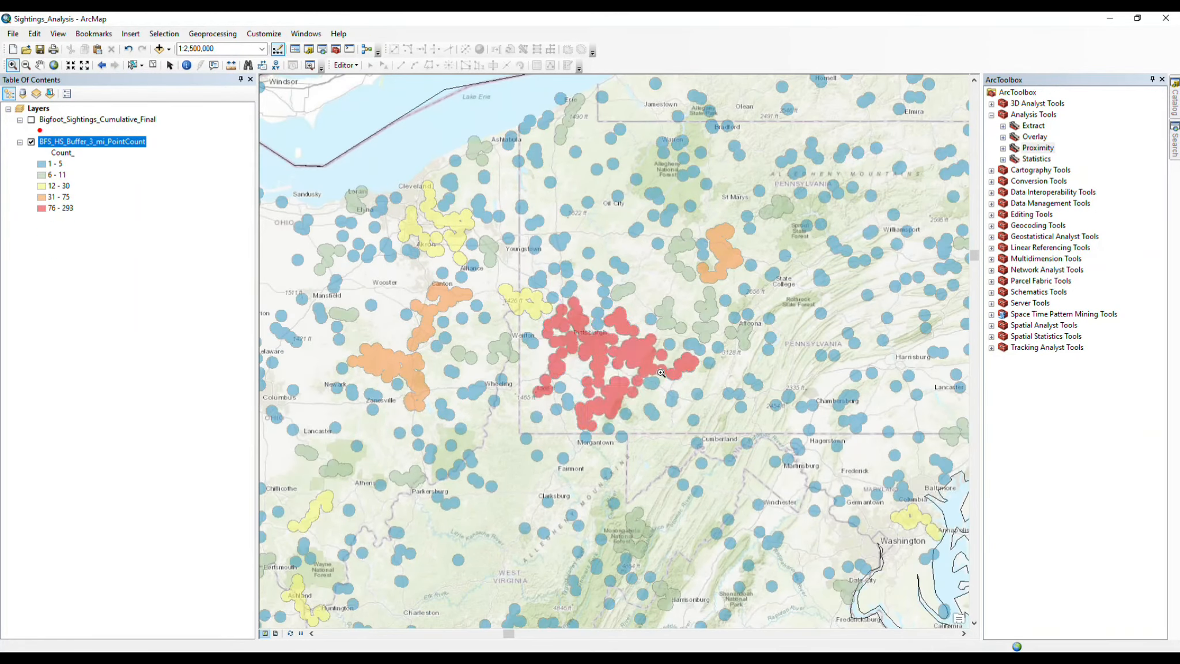
scroll(661, 373, down, 1)
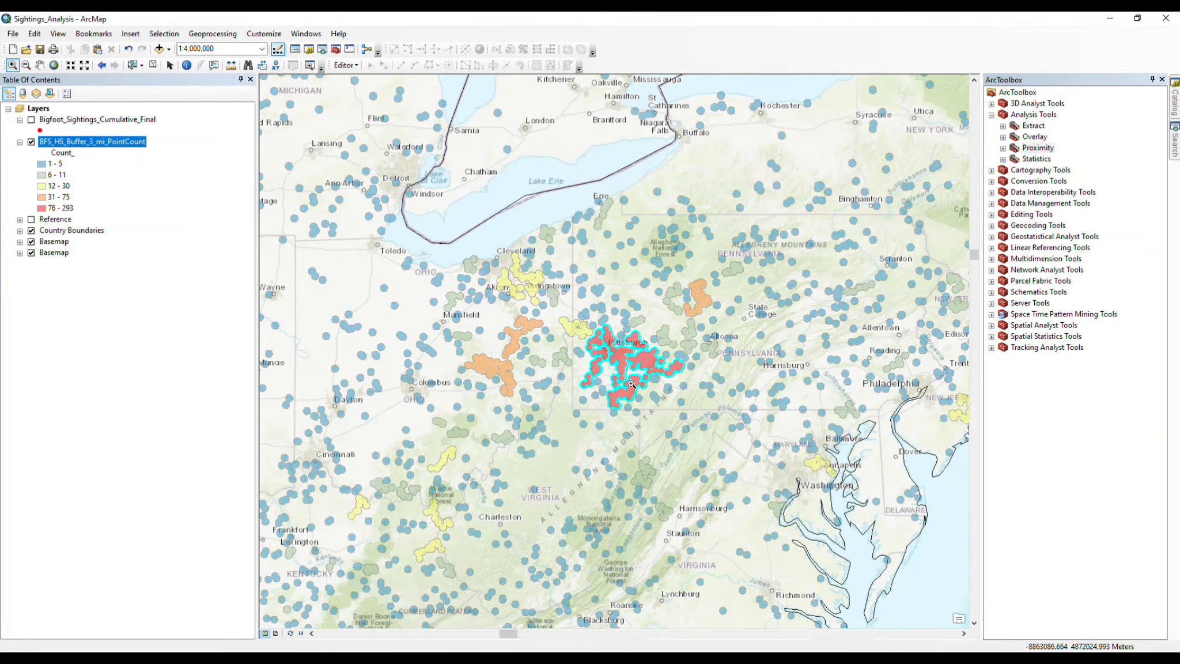
scroll(631, 384, up, 1)
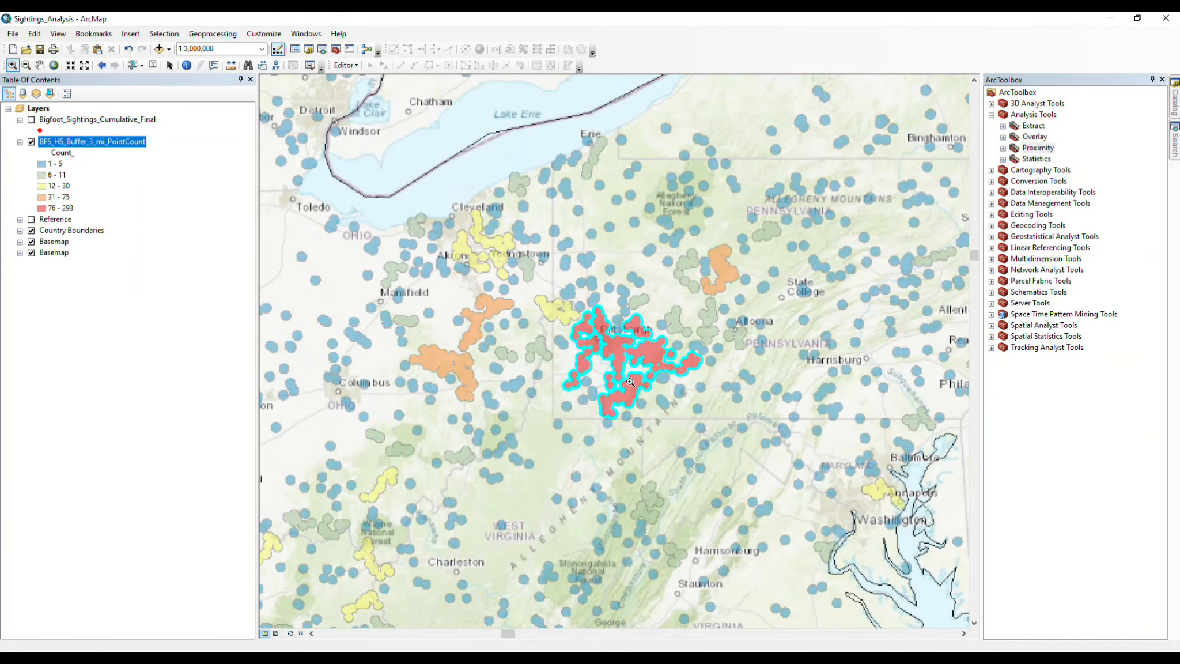
drag(561, 289, 712, 430)
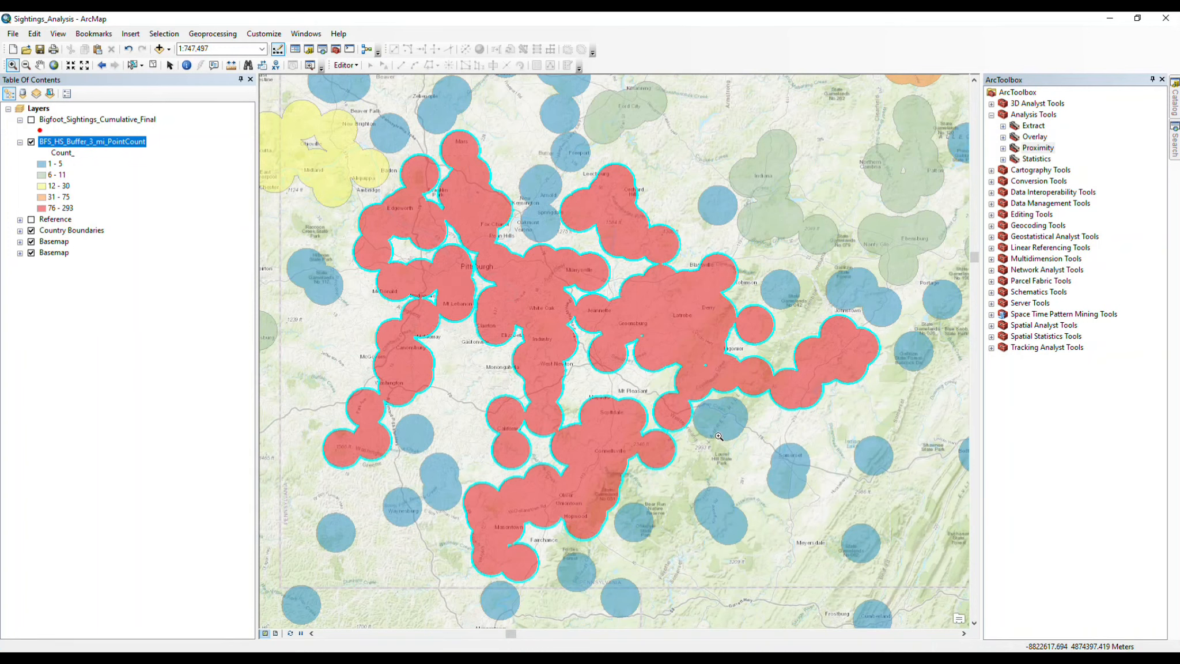
- Show the Bigfoot_Sightings_Cumulative_Final layer and identify the selected Pittsburgh buffer to check its point count
click(31, 120)
click(186, 64)
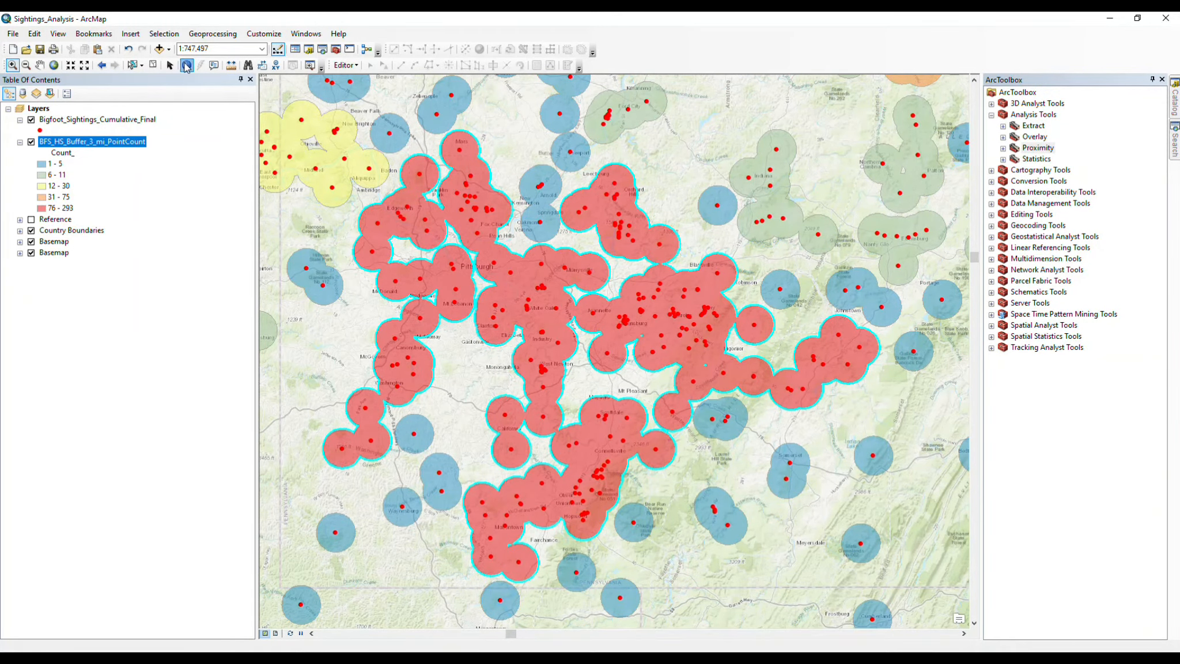
click(470, 231)
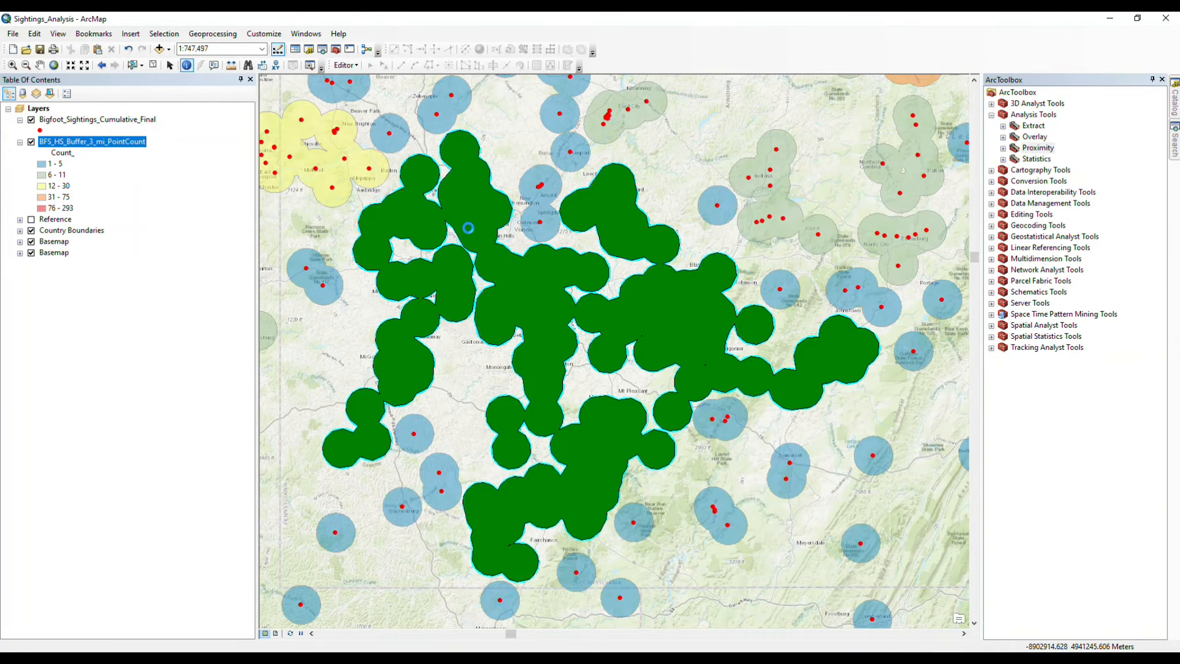
click(264, 314)
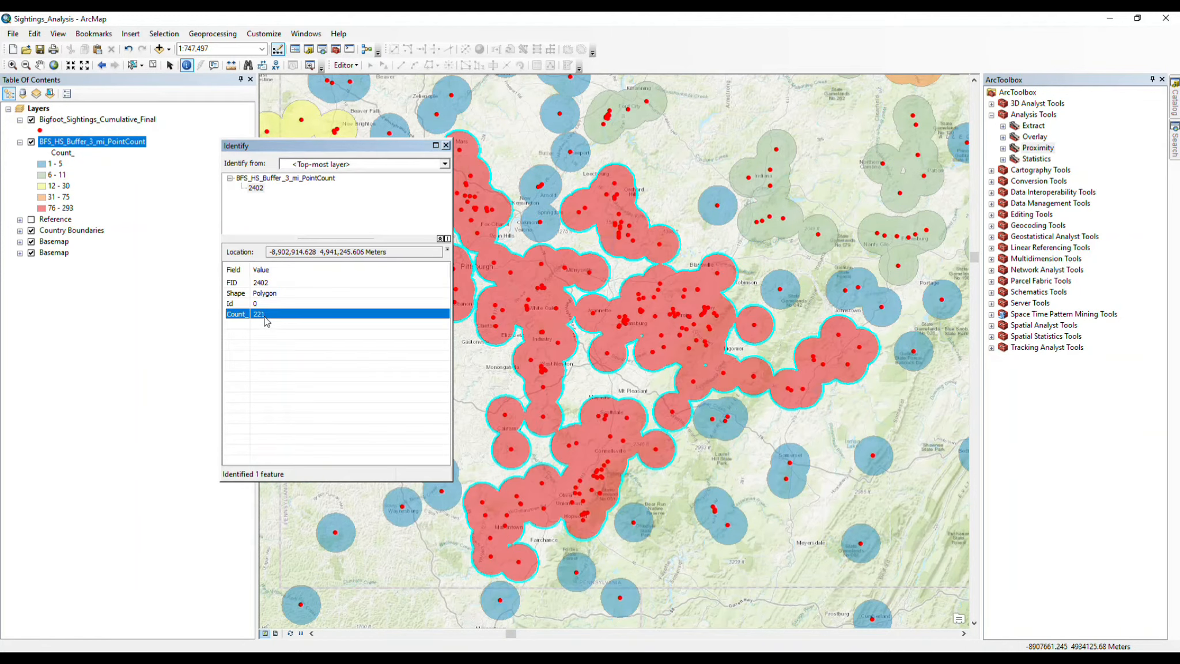
- Close the Identify results and start an edit session on the BFS_HS_Buffer_3_mi_PointCount layer
drag(339, 148, 188, 146)
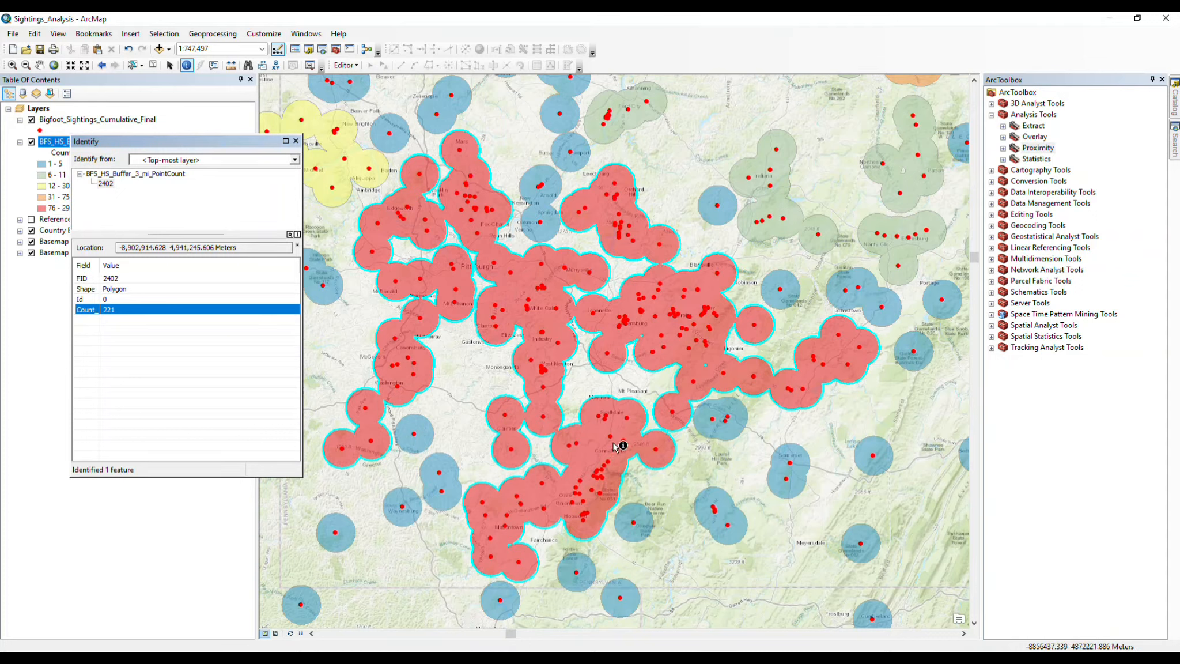
click(296, 142)
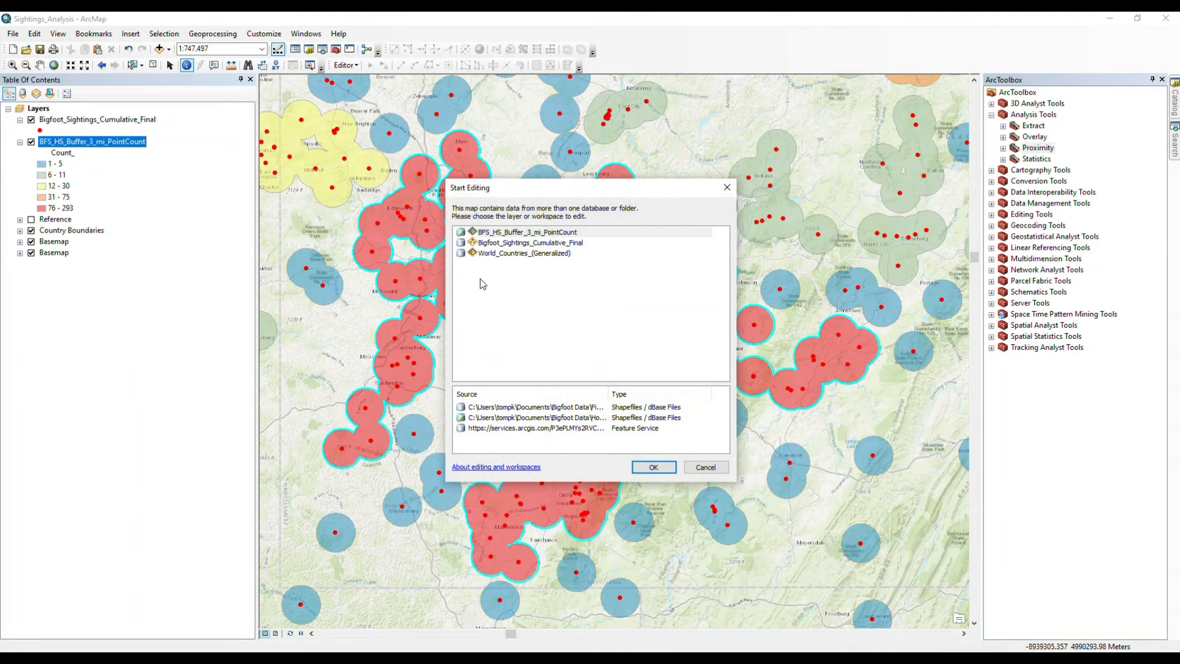
click(528, 232)
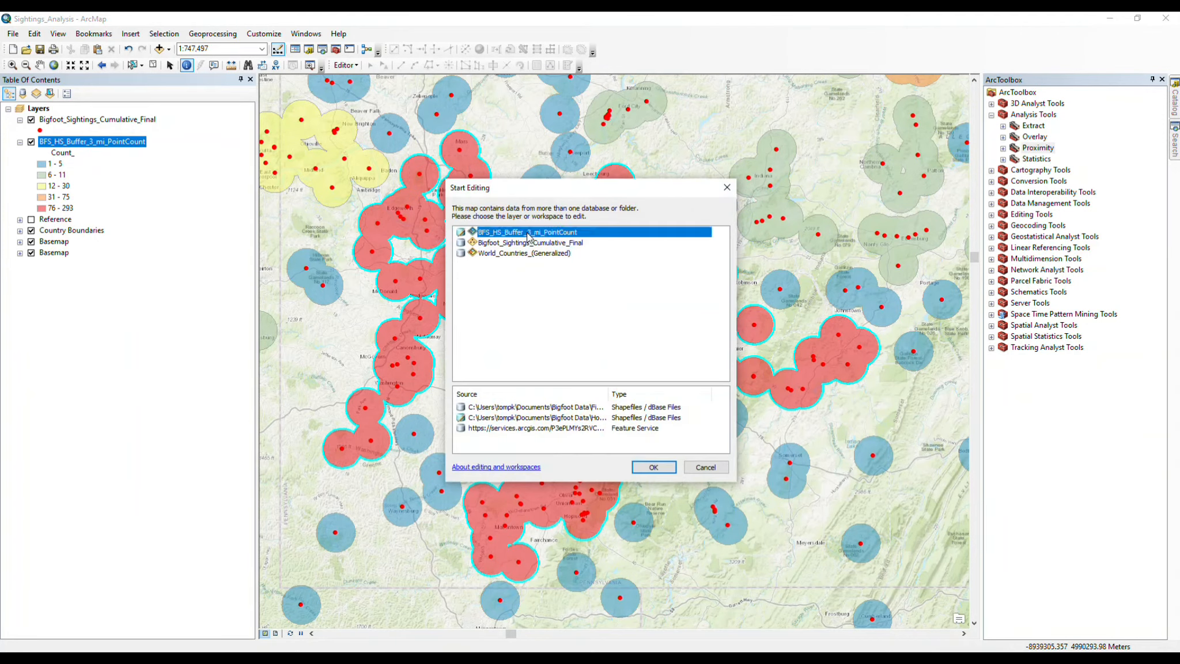
click(653, 468)
click(648, 471)
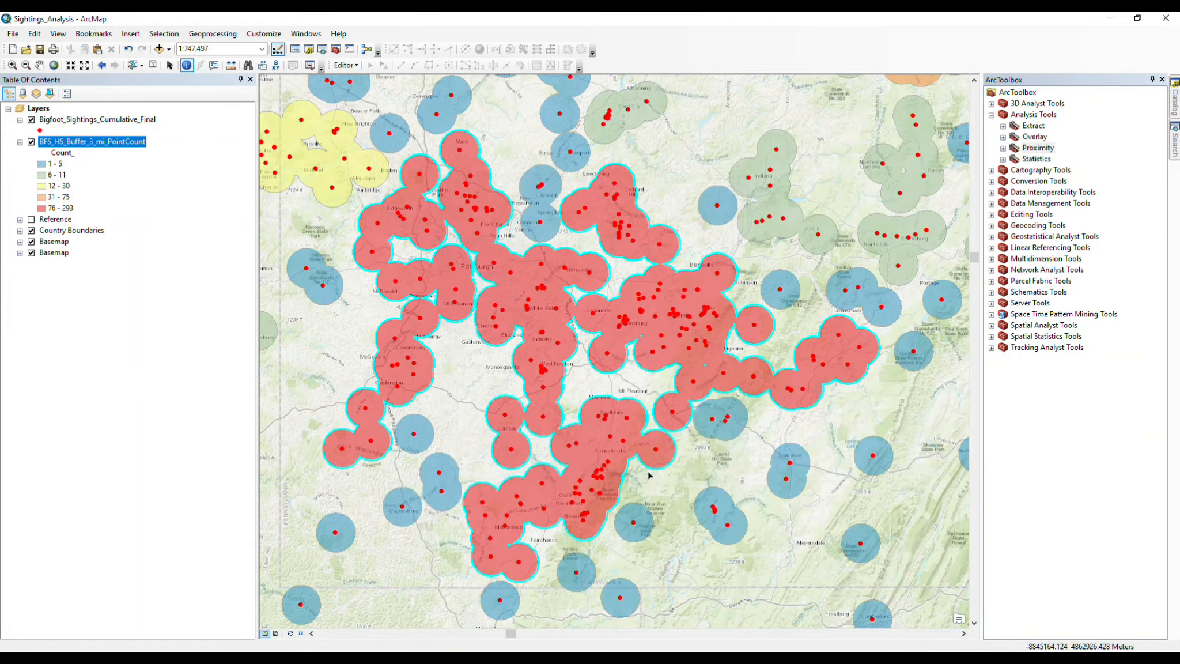
click(346, 65)
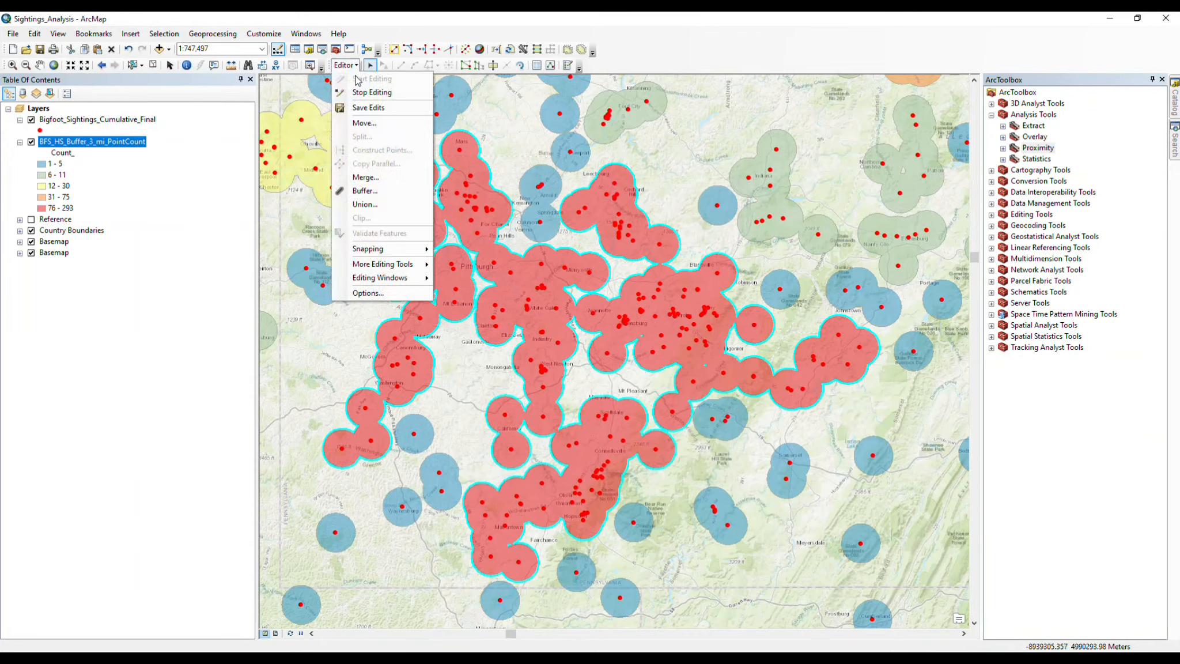
mouse_move(376, 270)
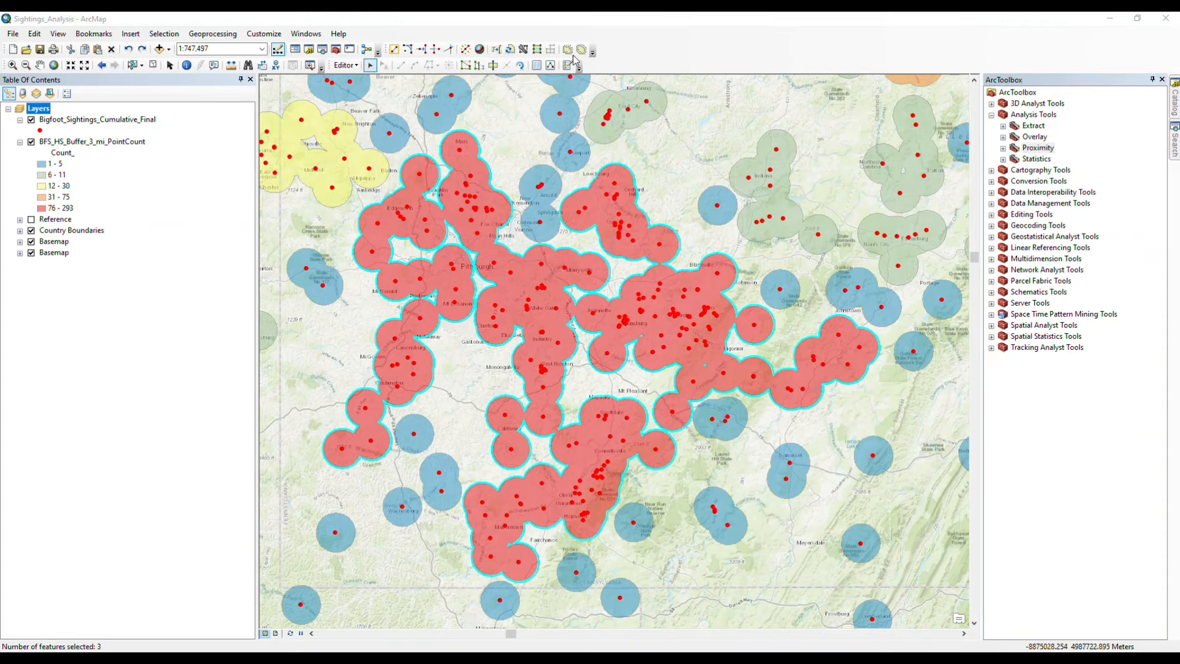
click(609, 44)
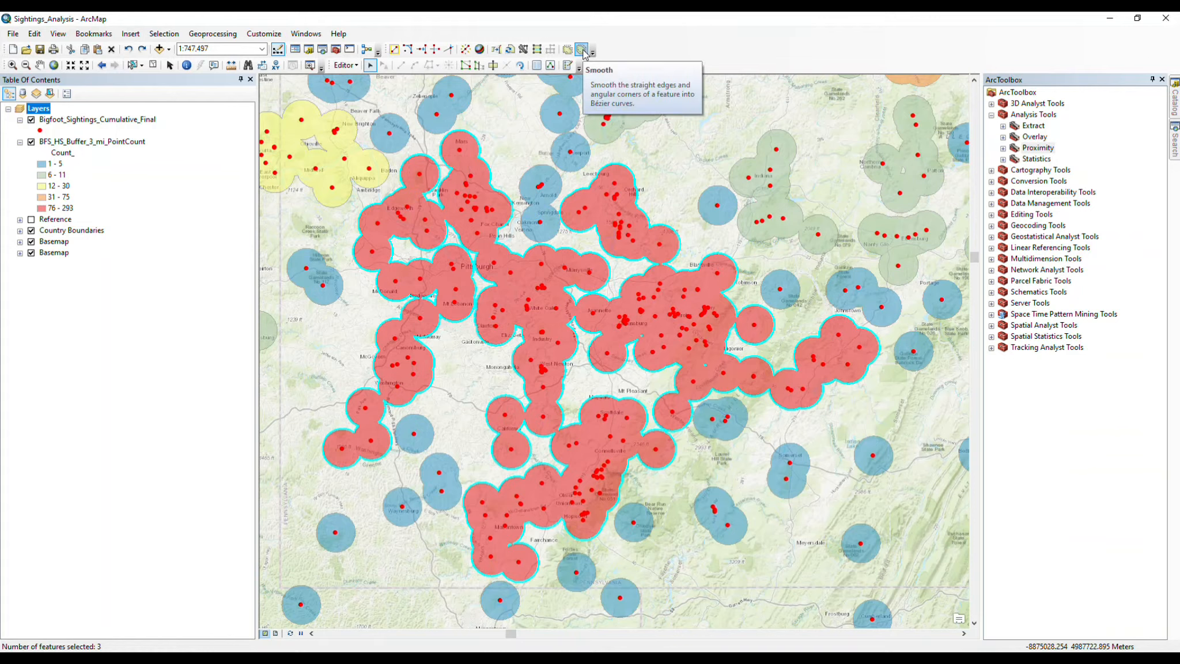
- Clear the current selection and select all features in the BFS_HS_Buffer_3_mi_PointCount layer
click(153, 65)
right_click(81, 143)
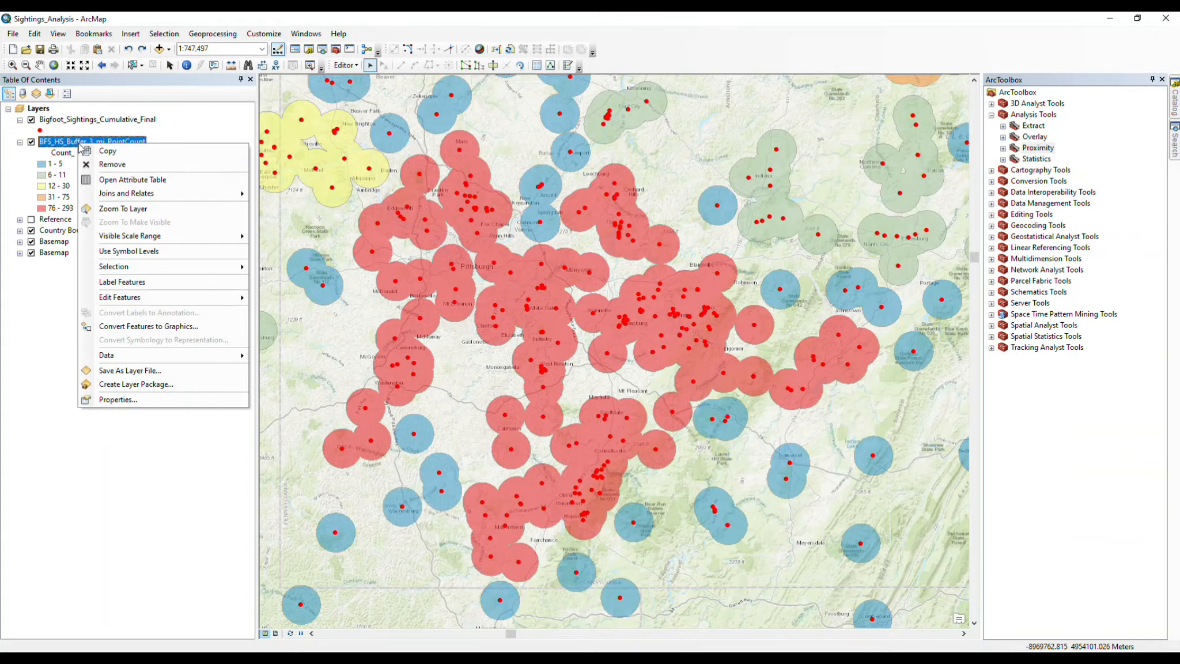
mouse_move(151, 271)
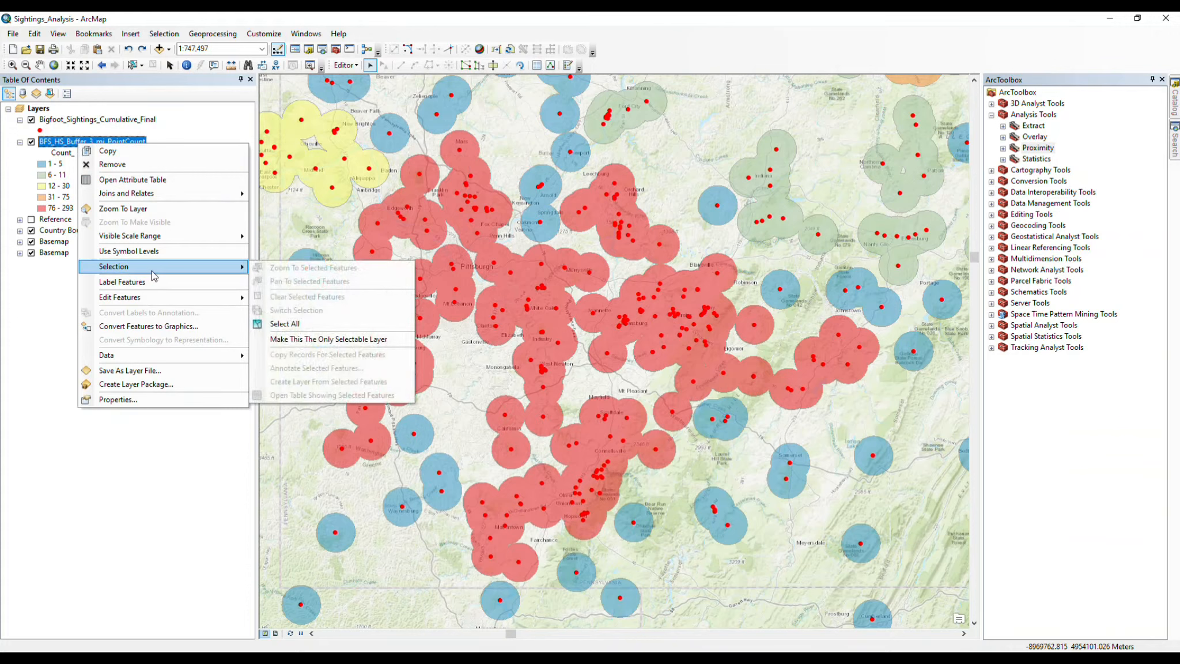
click(306, 323)
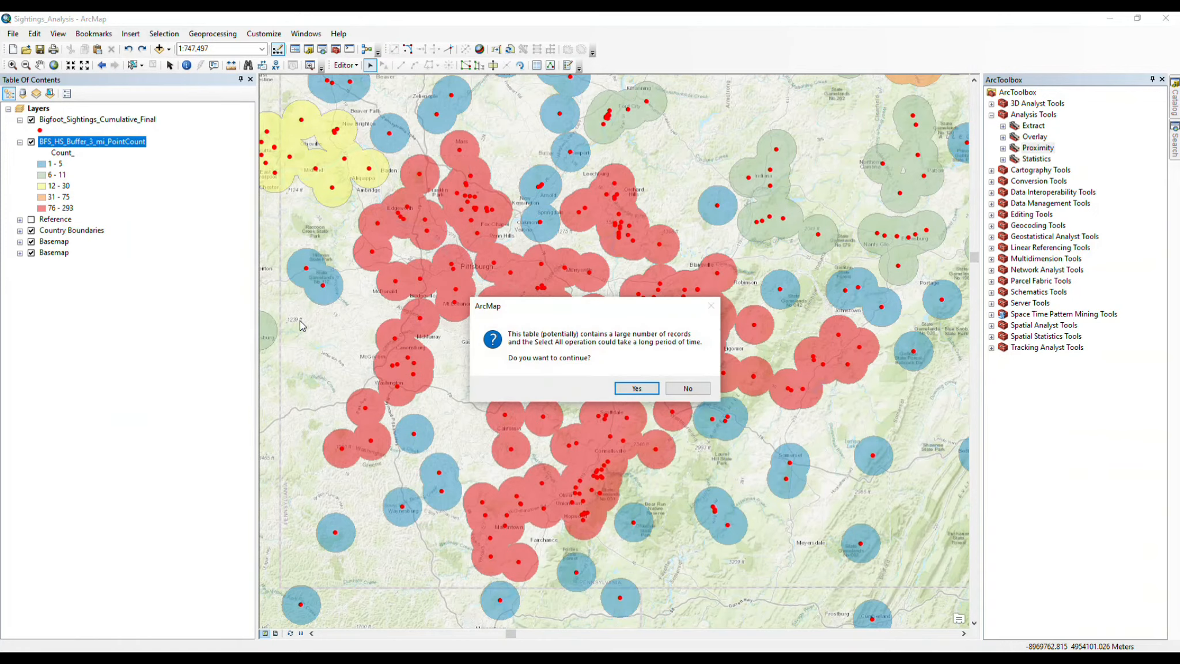
click(639, 388)
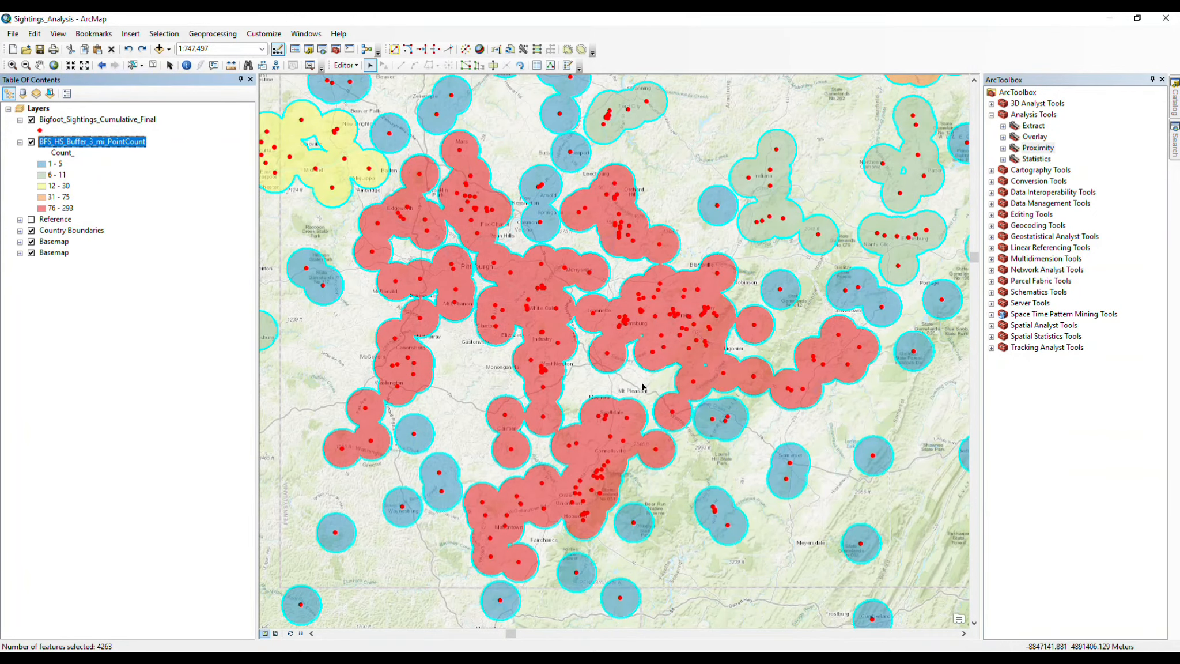
- Check the data frame's map and display units to know which unit the smoothing offset uses
click(582, 50)
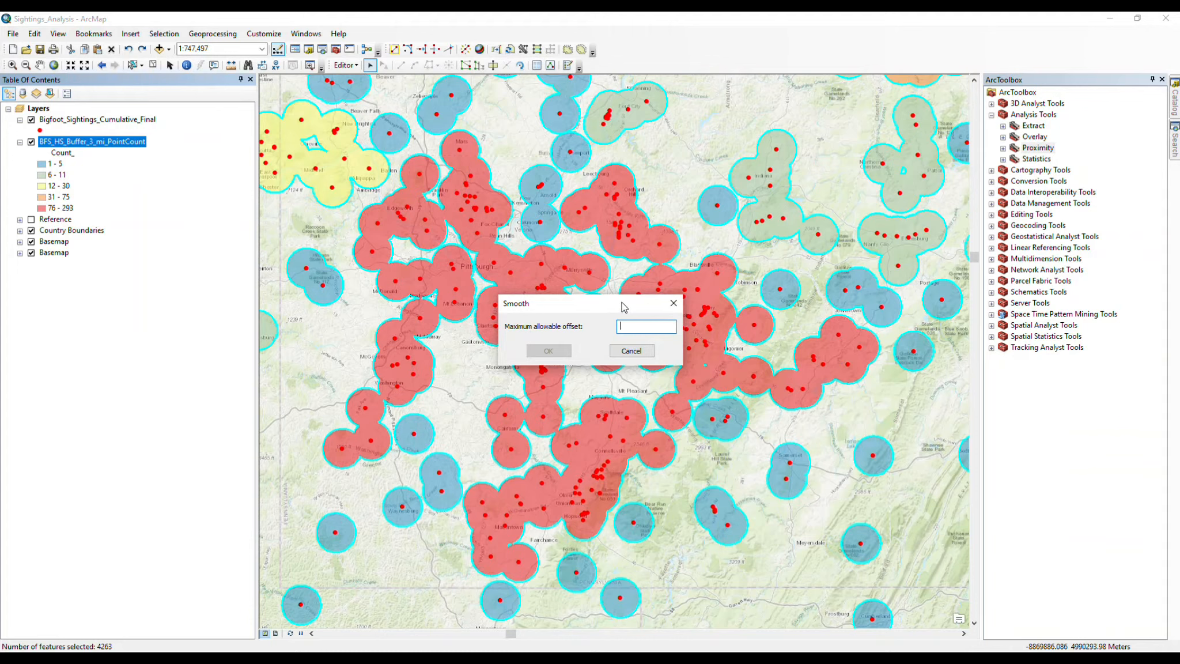
click(674, 306)
click(44, 110)
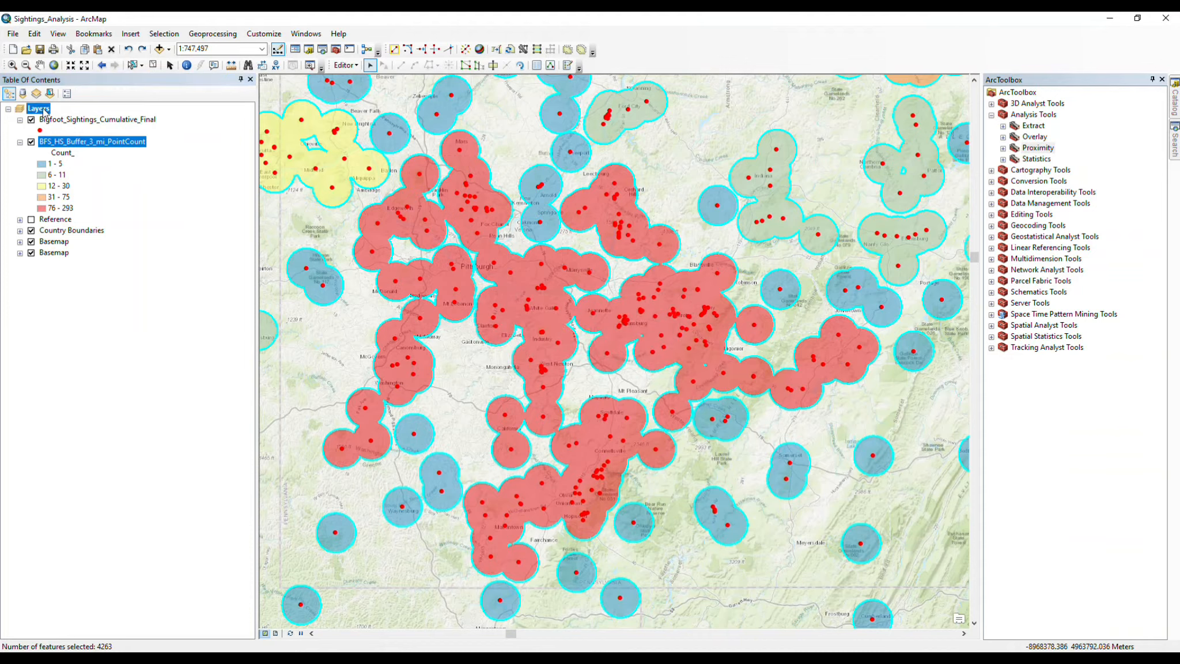
right_click(44, 110)
click(108, 375)
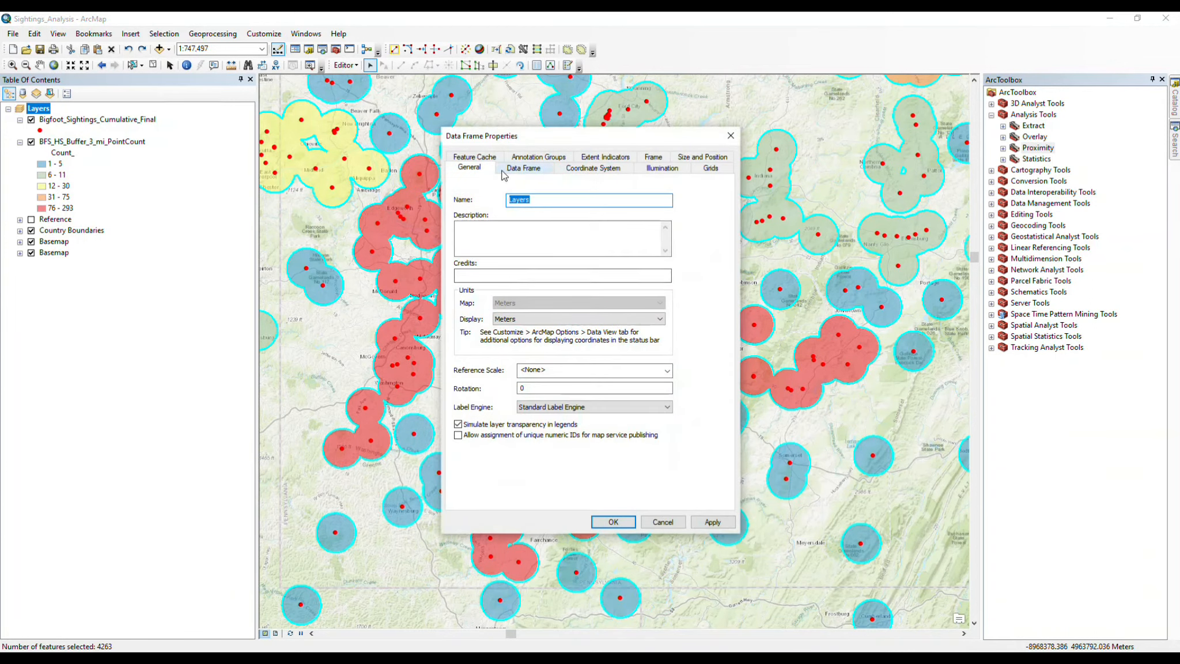
click(474, 167)
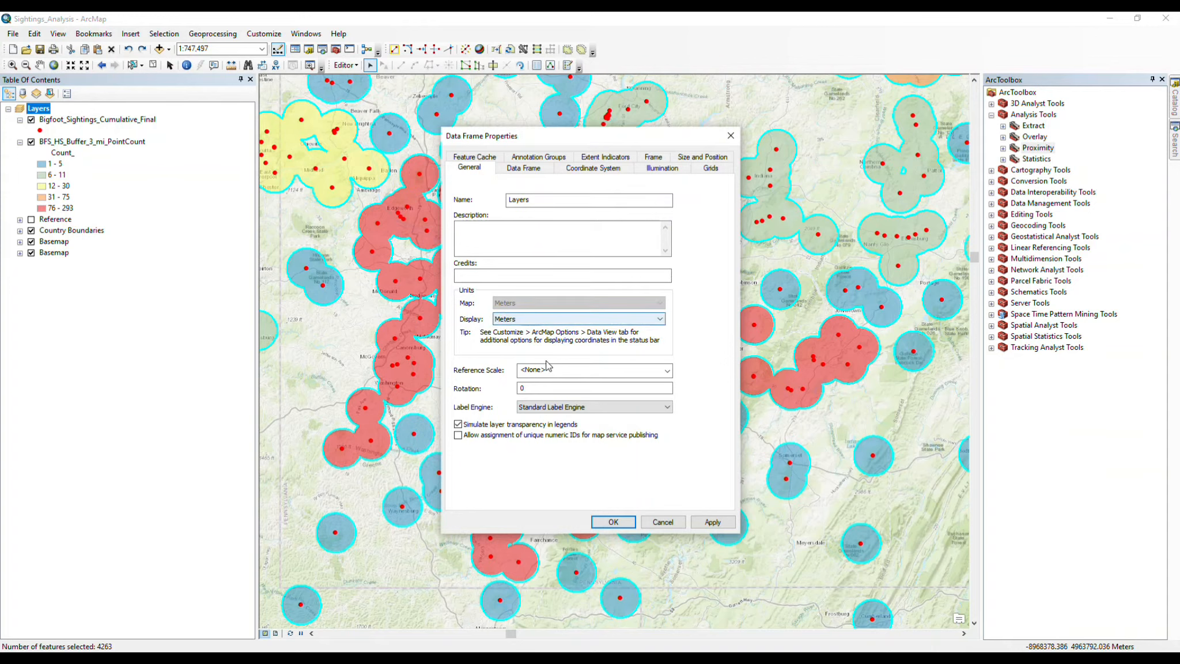
click(663, 523)
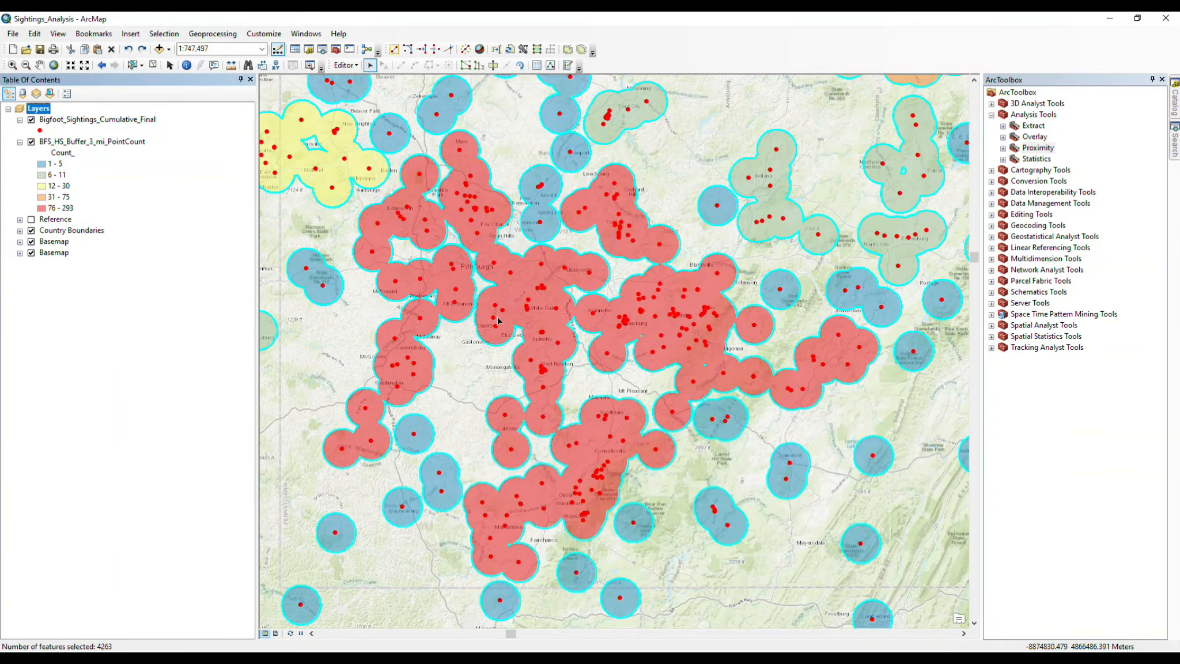
- Smooth all selected buffers with a maximum allowable offset of 500
click(582, 51)
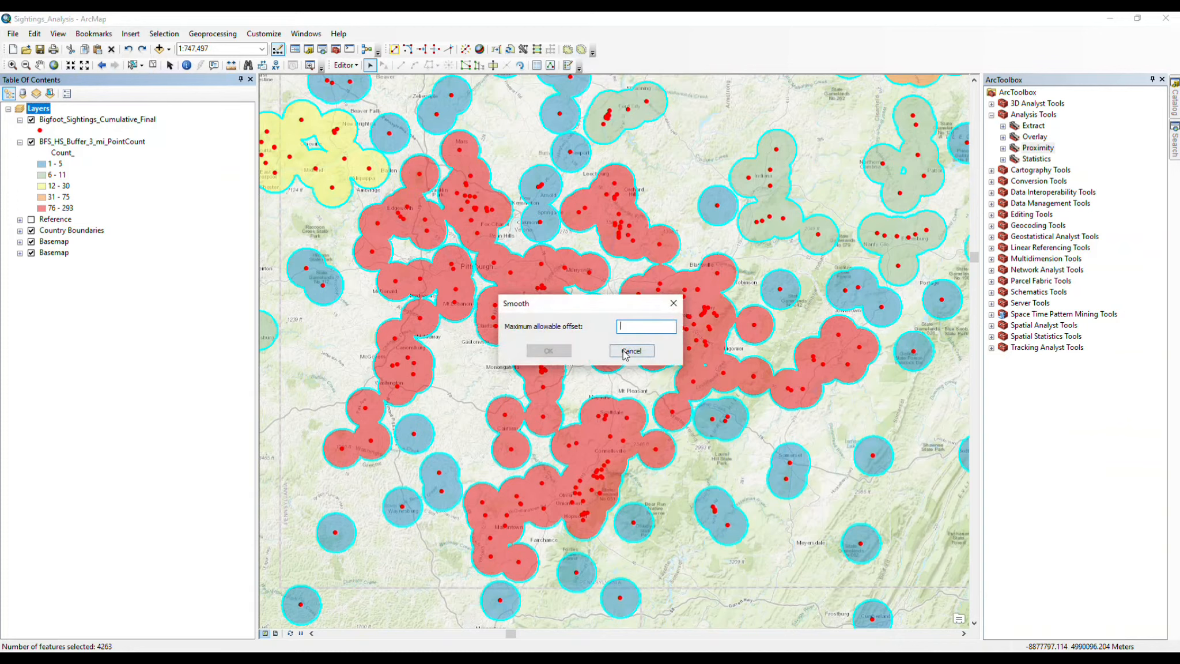
drag(620, 302, 606, 352)
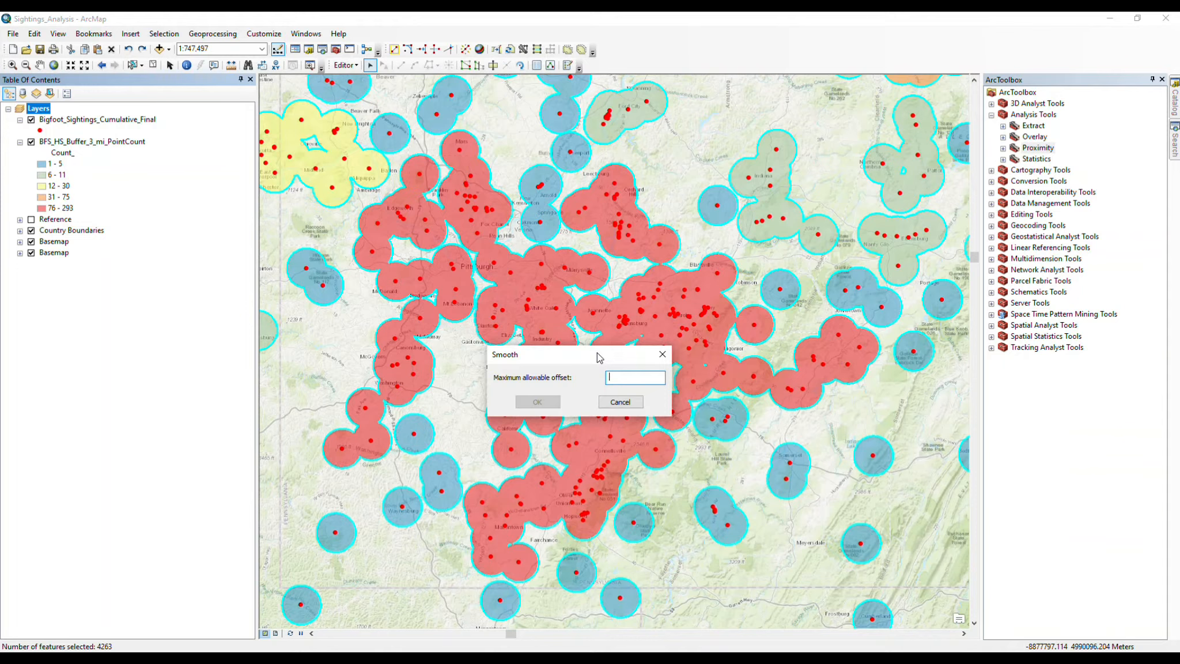
text(500)
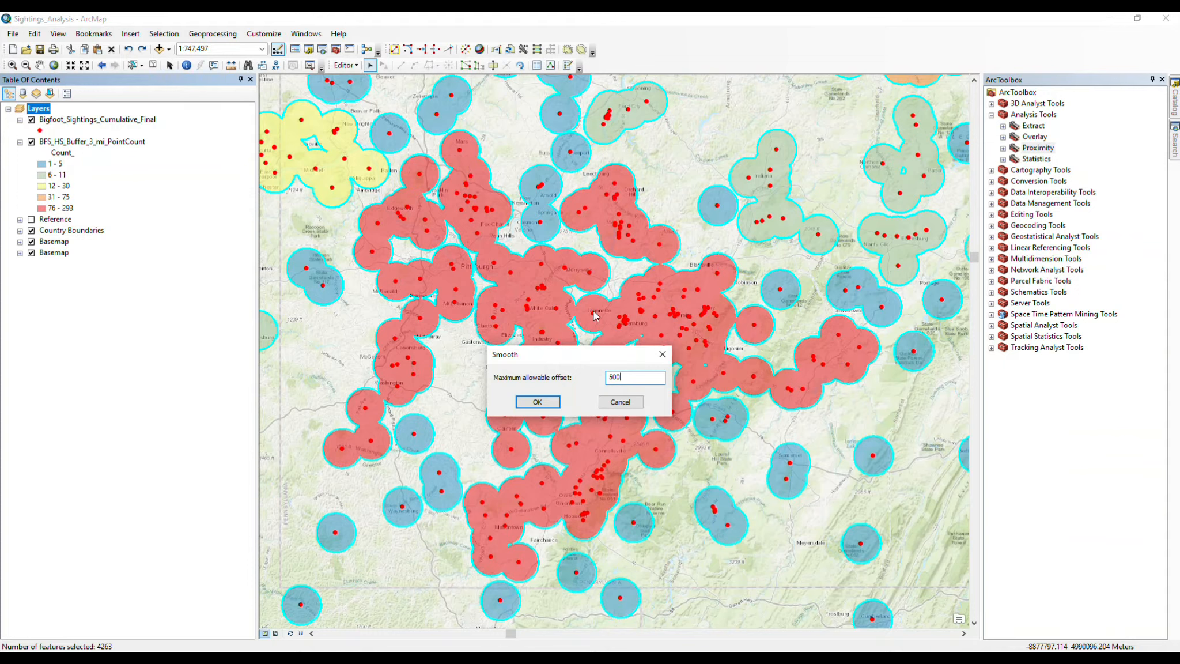
click(551, 403)
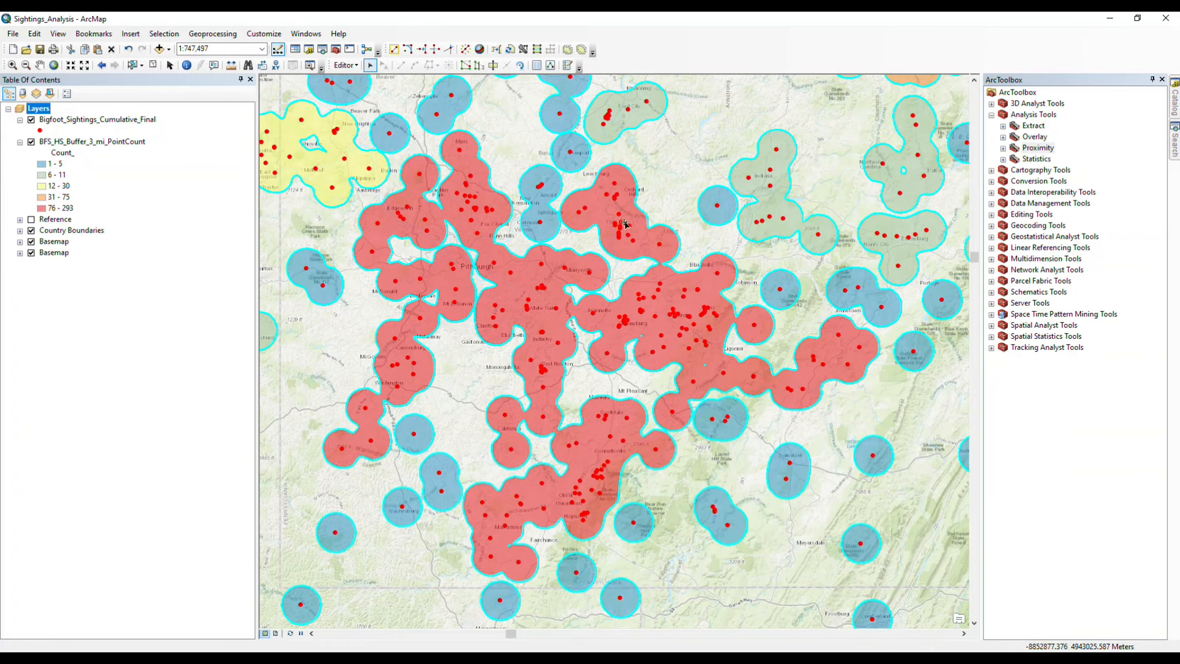
- Clear the selected features and save the edits to the buffer layer
click(154, 66)
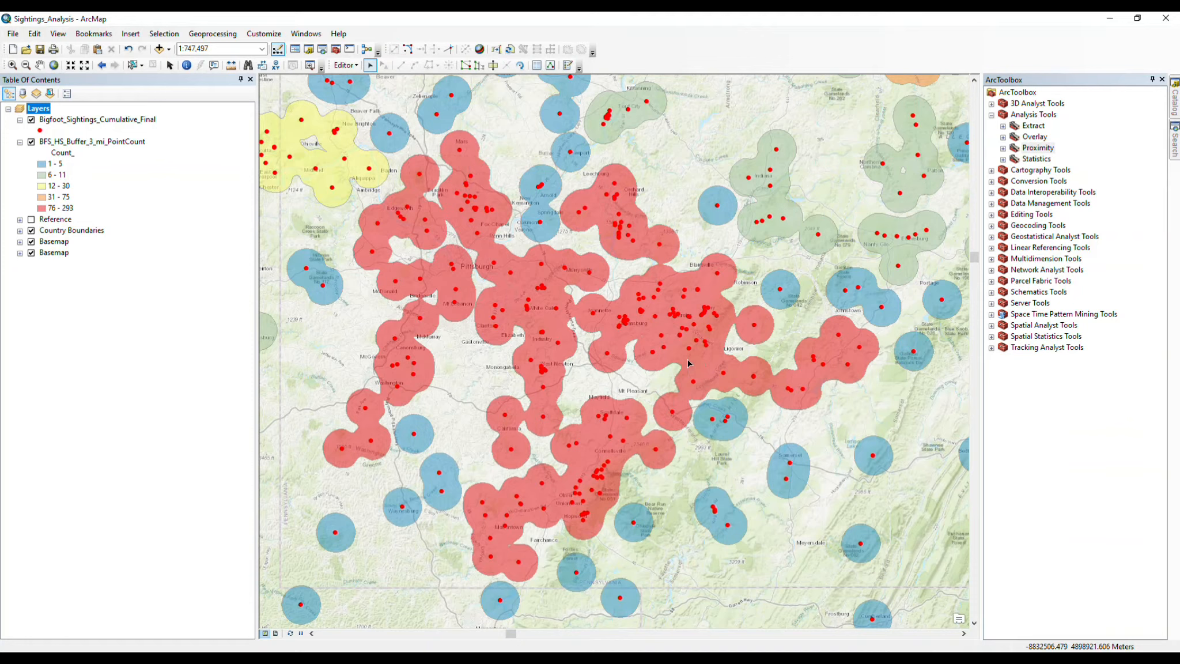
click(345, 65)
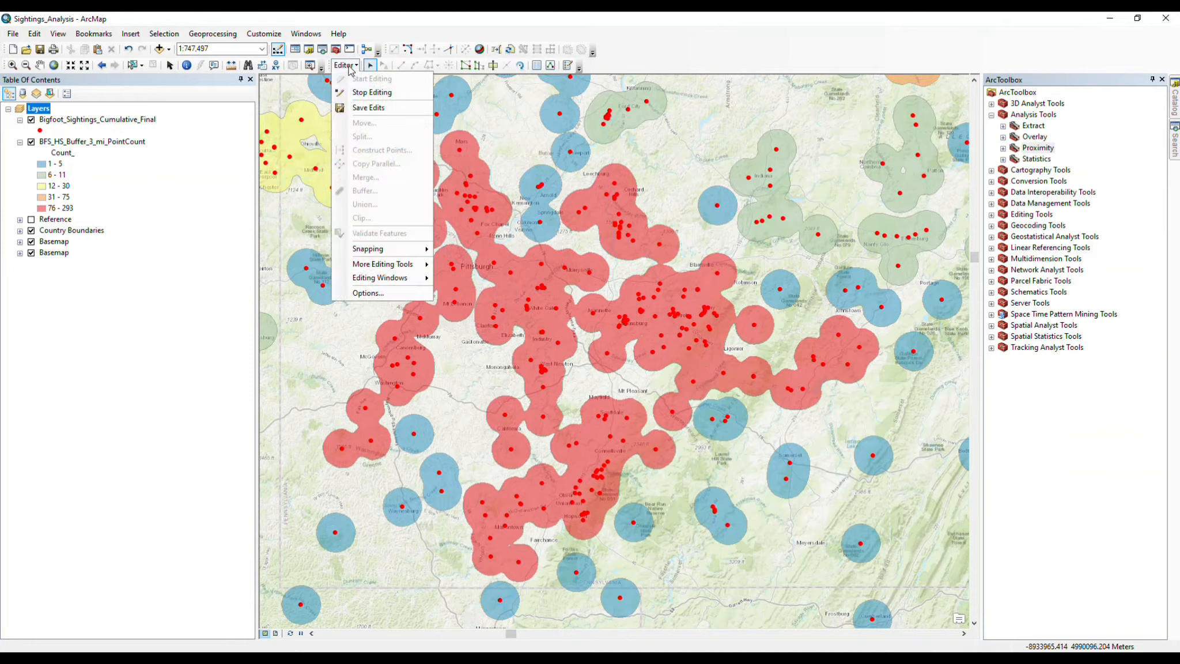
click(360, 109)
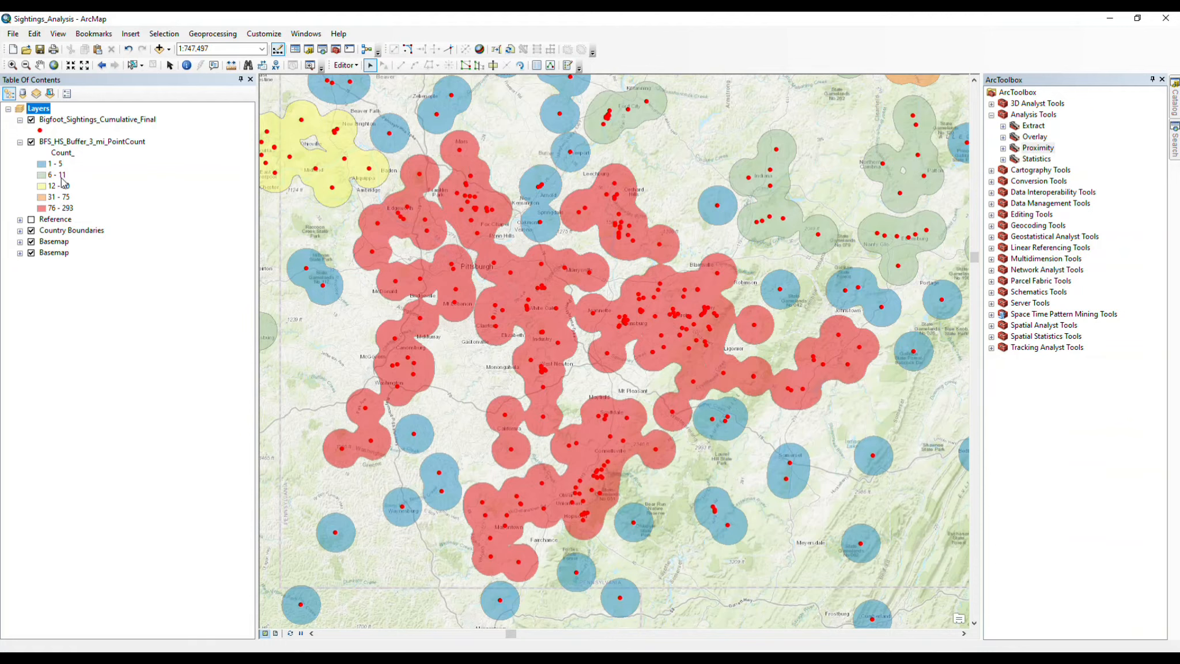
- Set the 1 - 5 class symbol of BFS_HS_Buffer_3_mi_PointCount to no fill color and no outline color
right_click(82, 142)
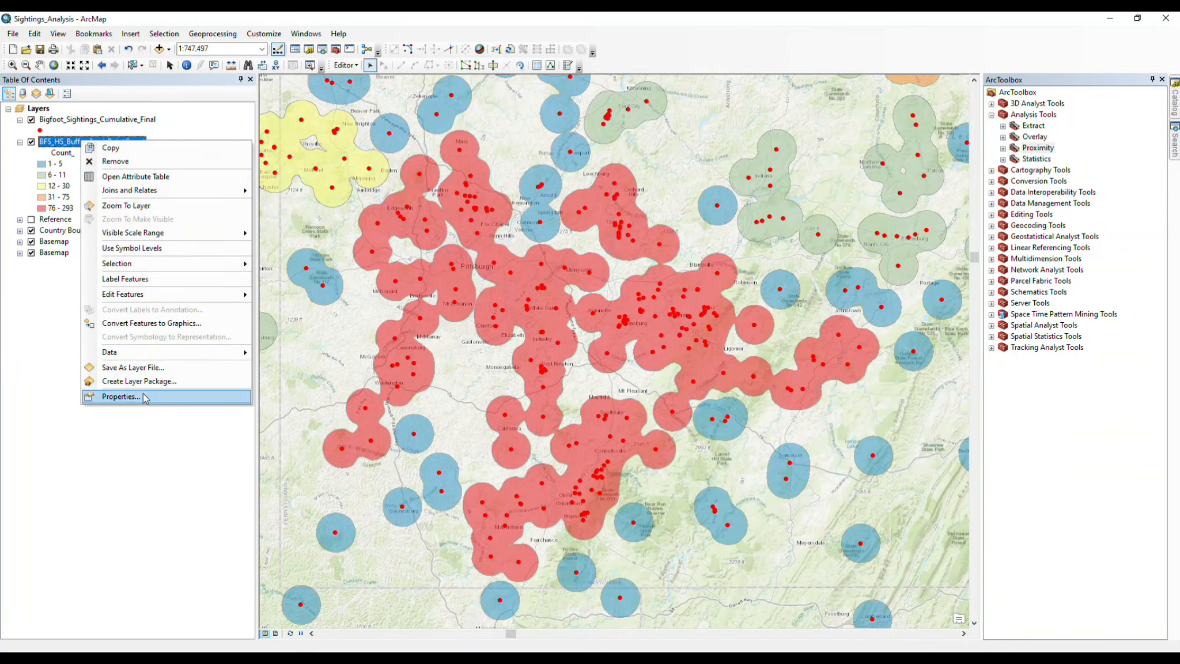
click(121, 396)
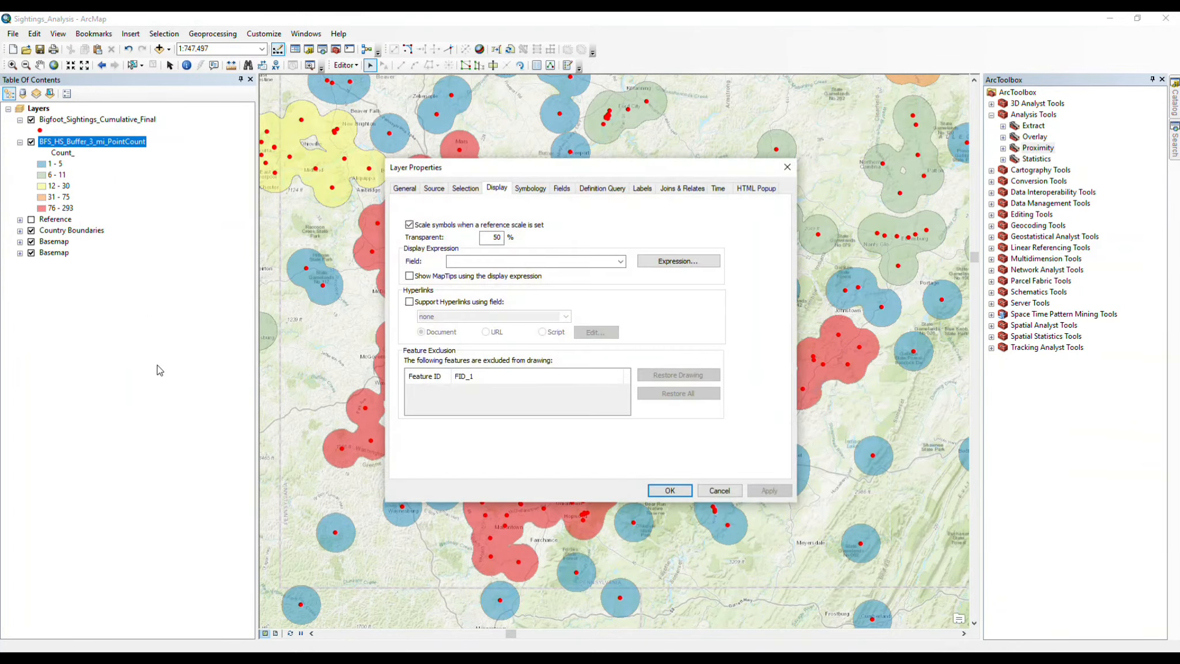
click(535, 190)
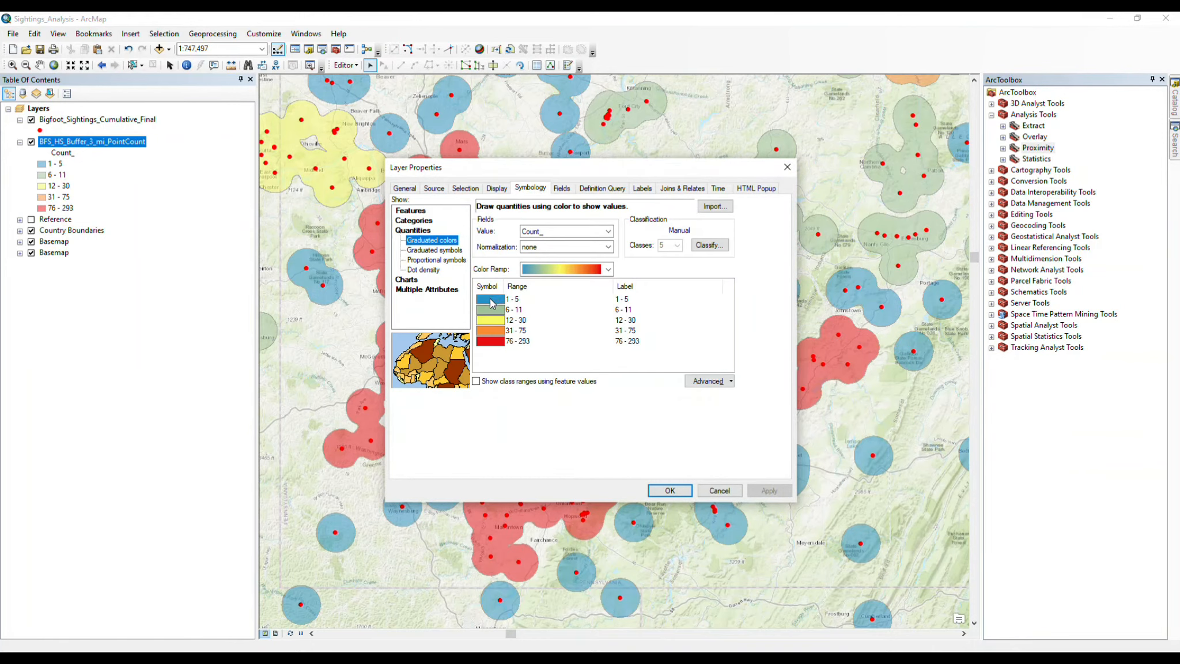
double_click(491, 300)
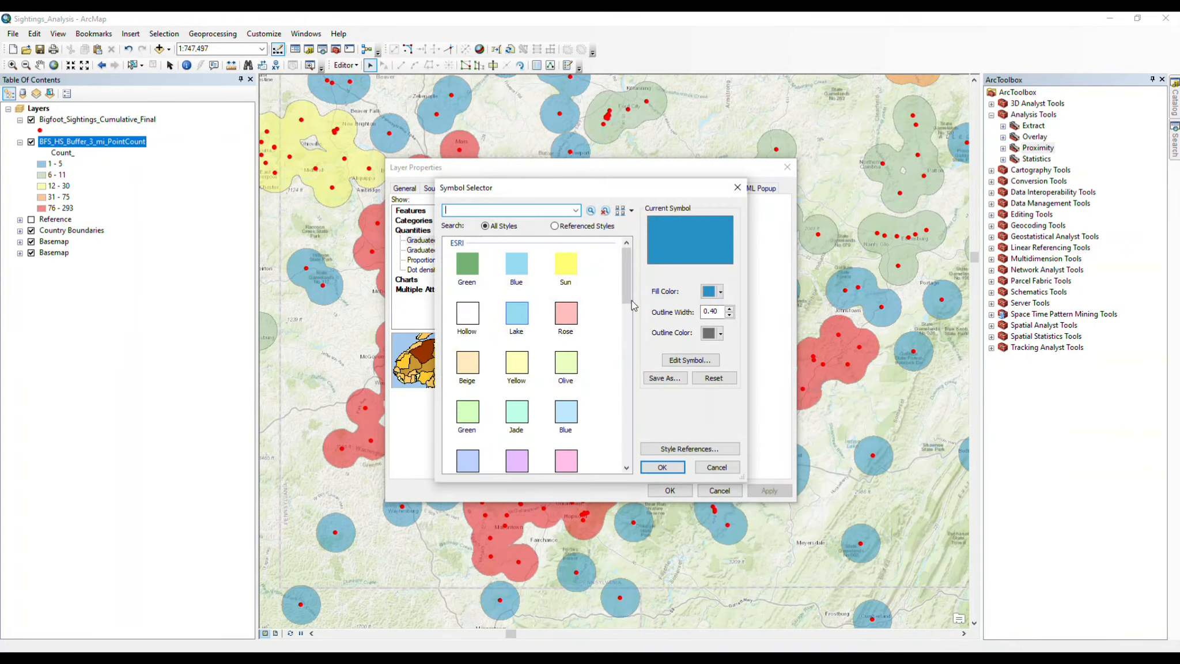
click(721, 292)
click(720, 310)
click(720, 333)
click(714, 351)
click(674, 468)
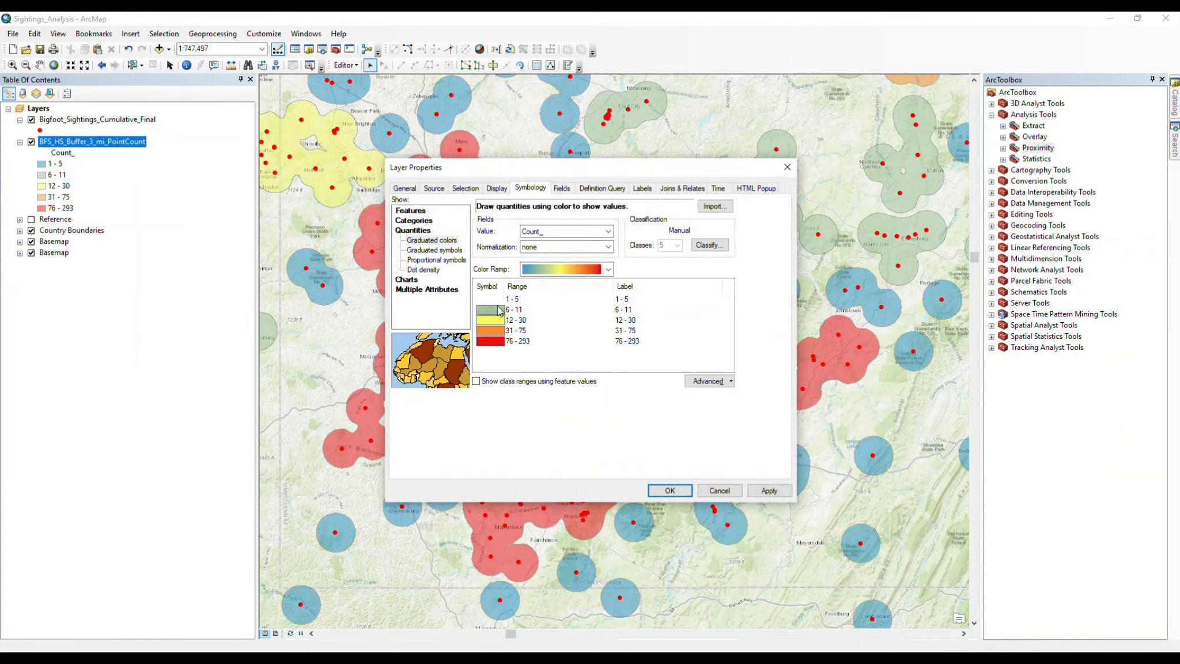
- Set the 6 - 11 class symbol to no fill and no outline color, and accept the layer's symbology changes
click(491, 314)
double_click(492, 314)
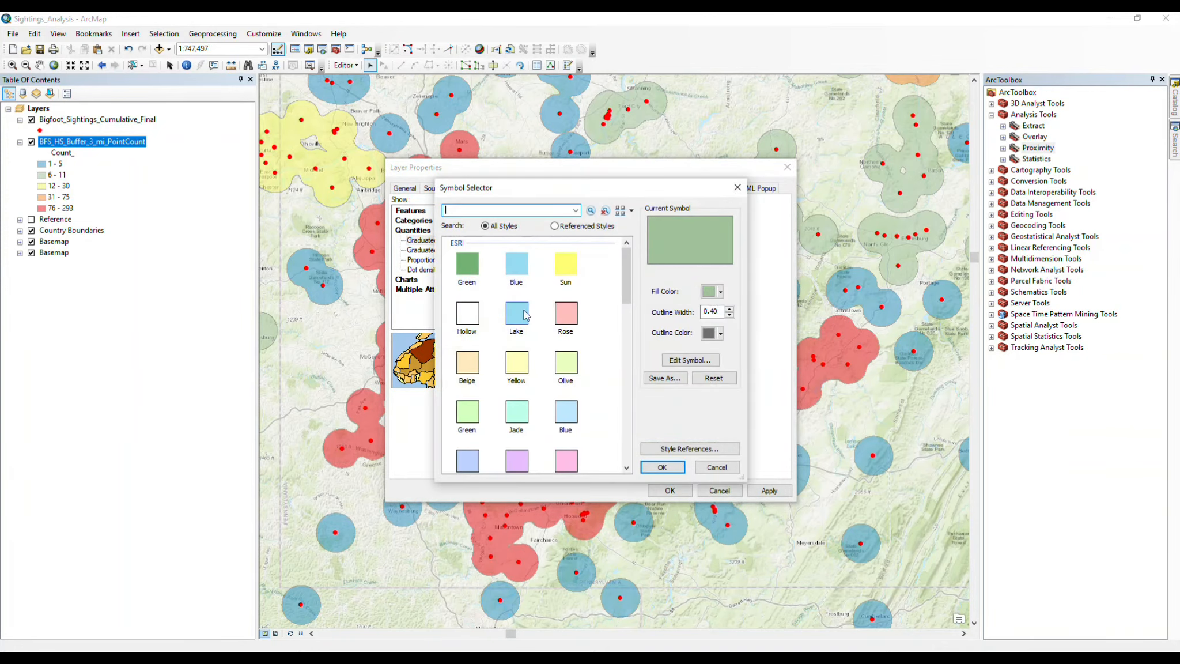
click(721, 292)
click(710, 312)
click(721, 334)
click(714, 352)
click(663, 468)
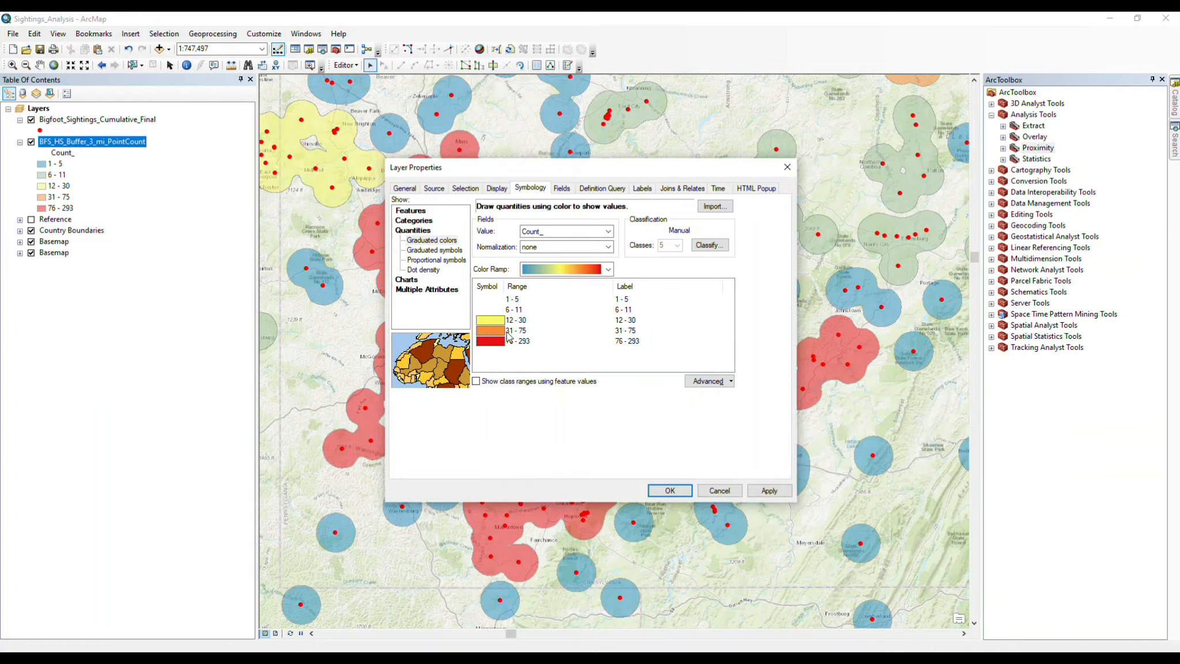
click(682, 490)
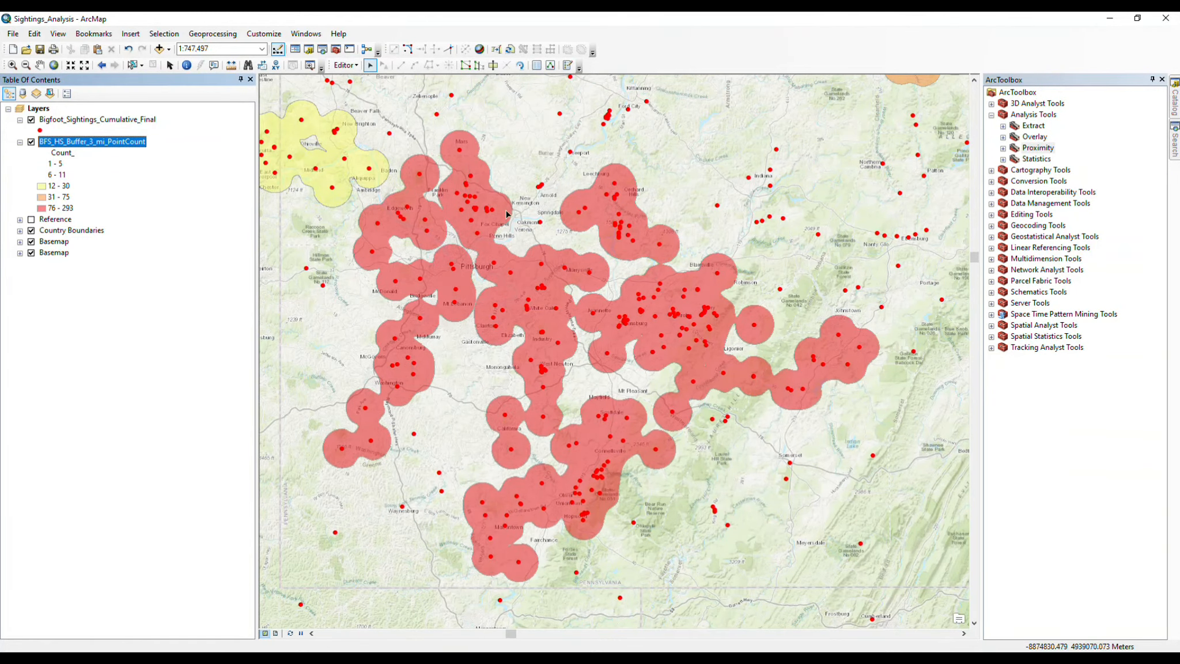
- Set up Select By Location to target Bigfoot_Sightings_Cumulative_Final features that are within the source layer BFS_HS_Buffer_3_mi_PointCount
click(112, 123)
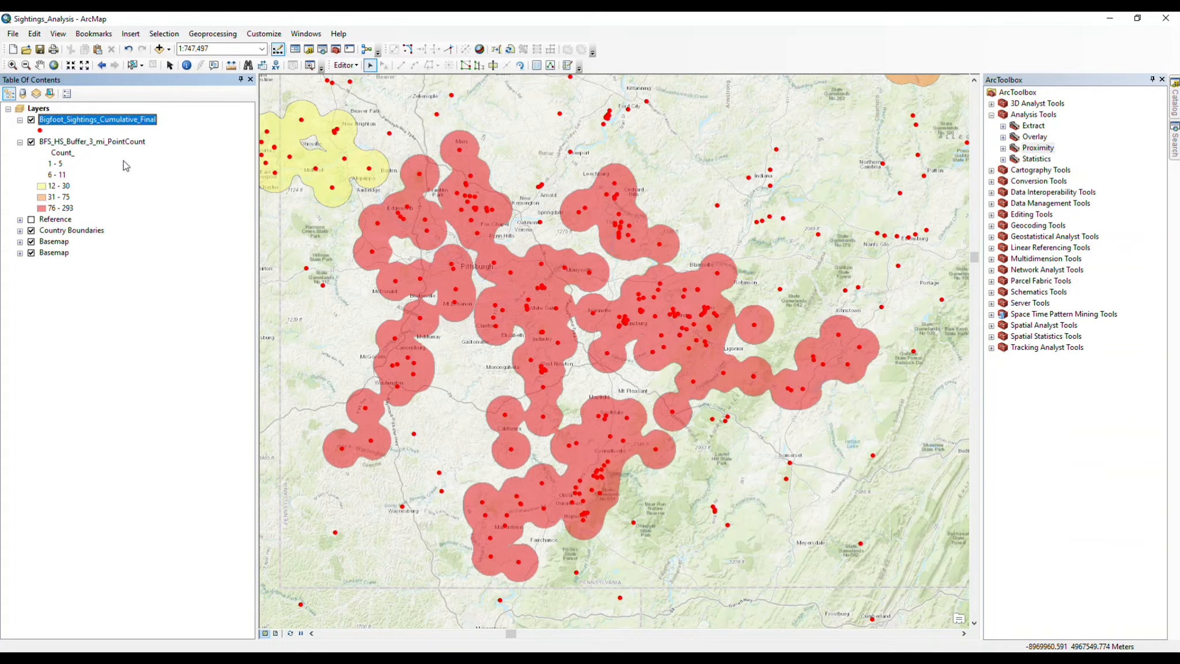
click(165, 34)
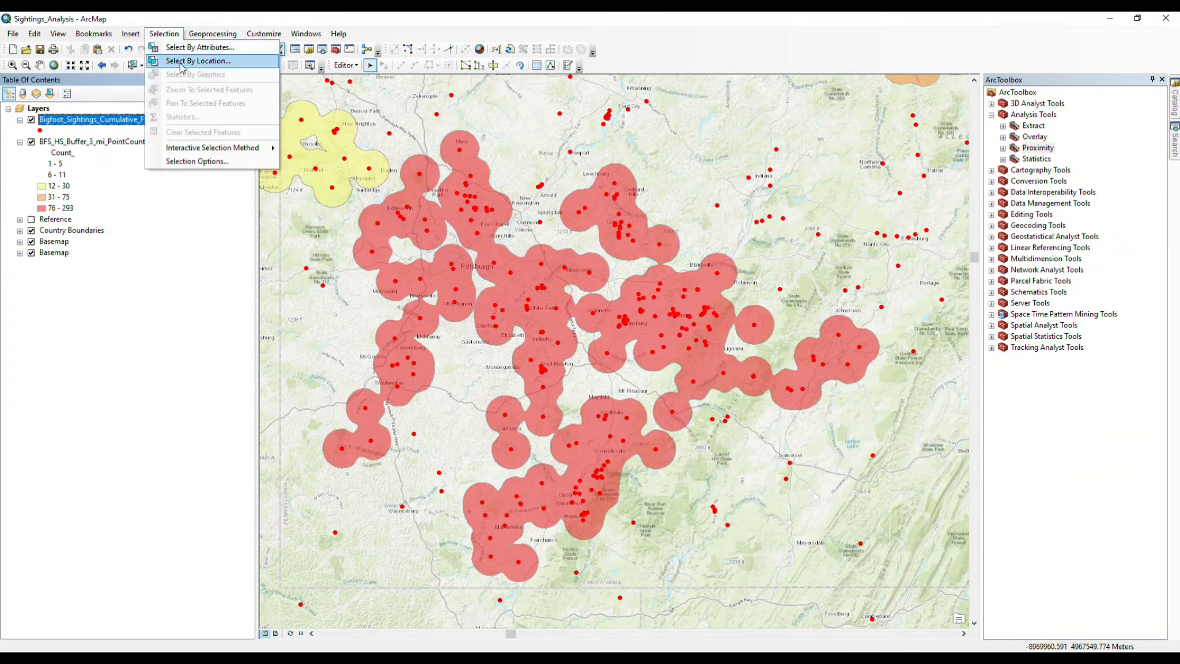
click(179, 58)
drag(161, 38, 676, 171)
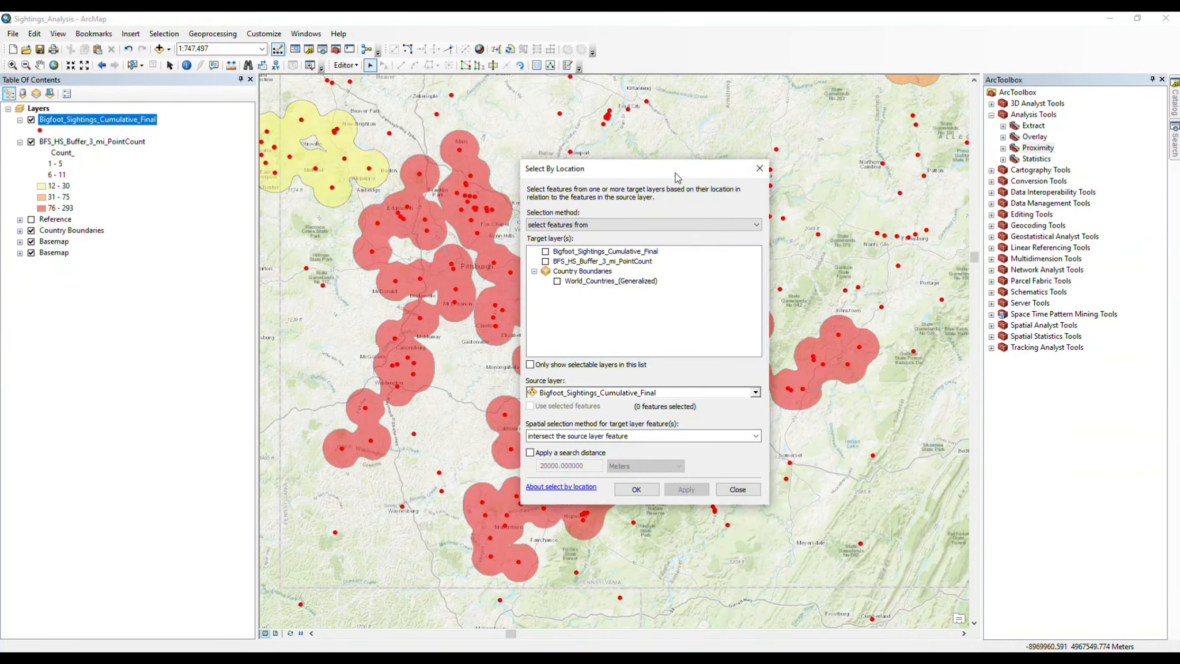
click(546, 251)
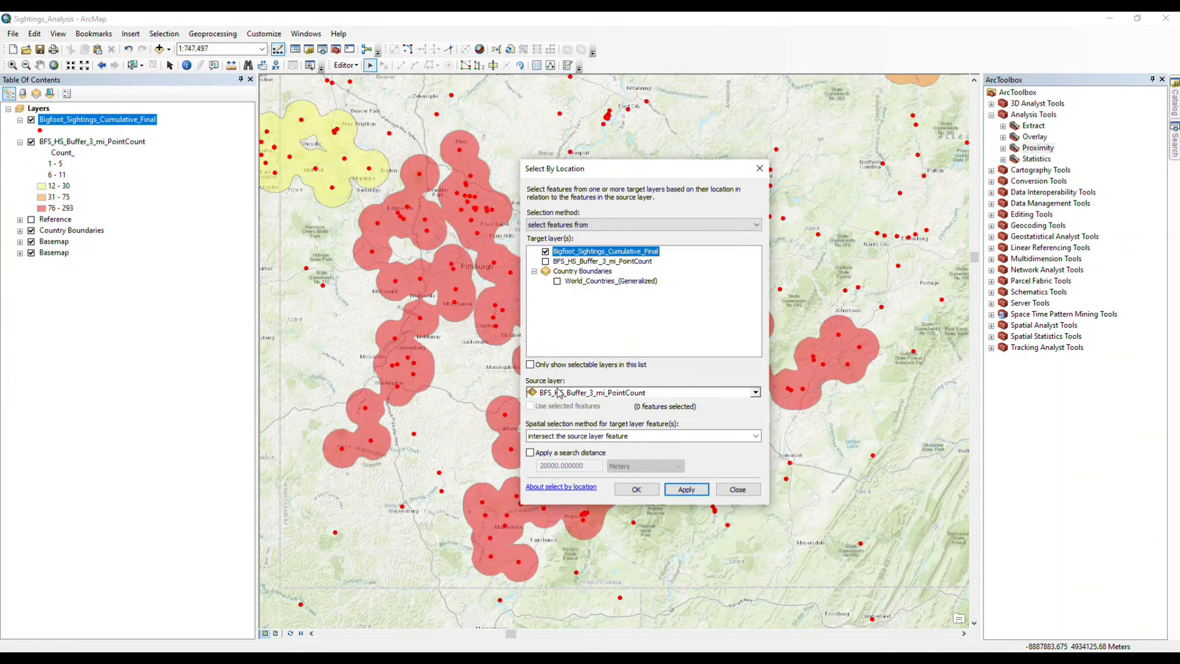
click(726, 439)
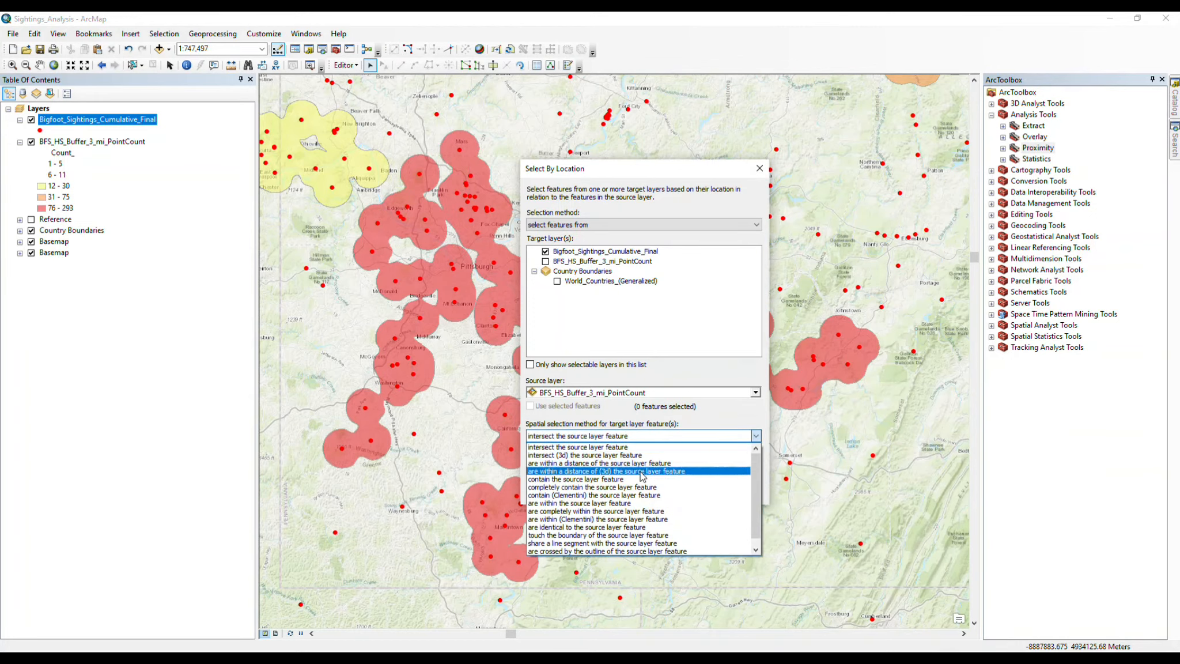
click(616, 503)
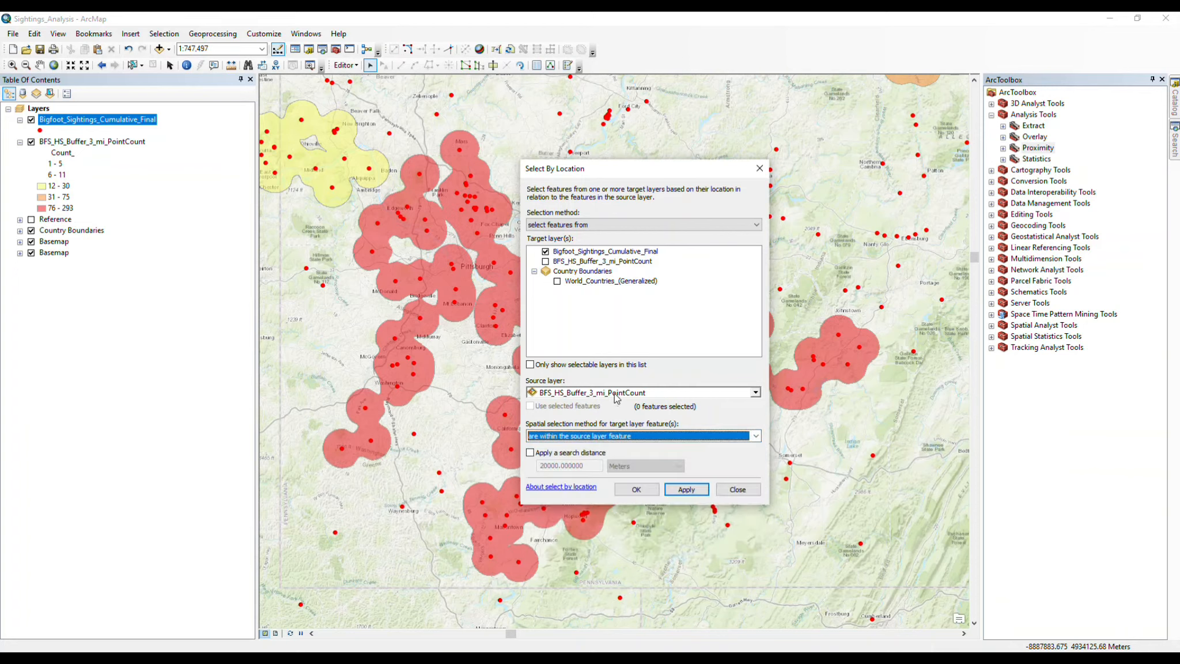
- Try selecting the sightings within all the buffers, and clear the selected features
click(630, 490)
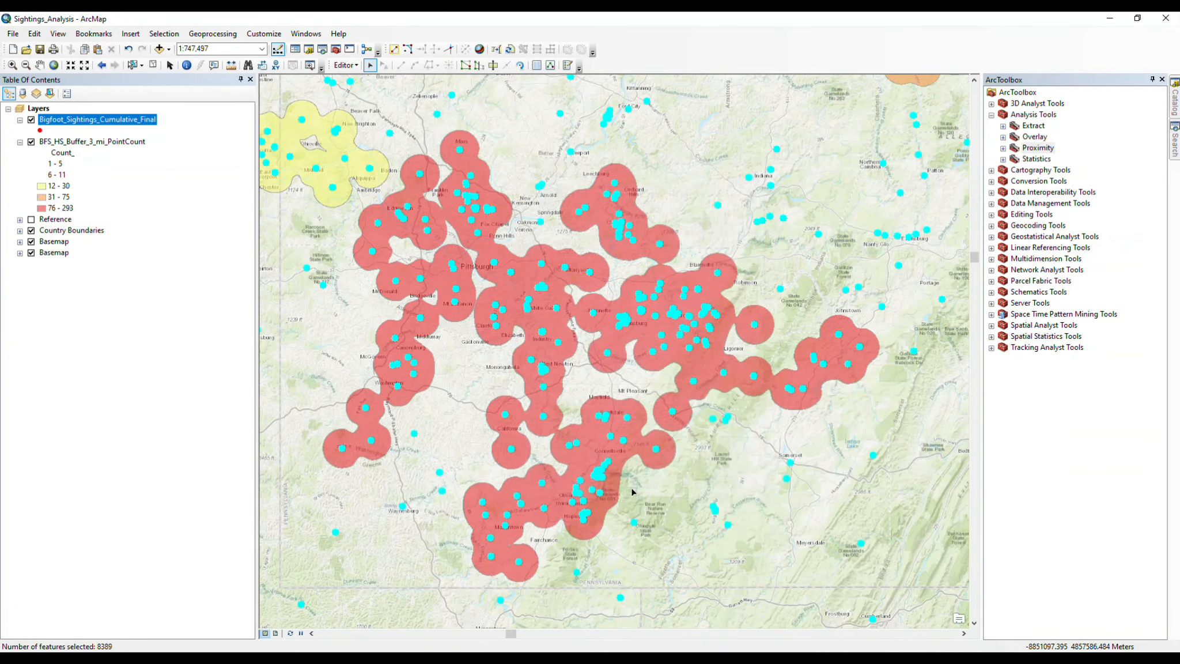
click(152, 66)
click(153, 65)
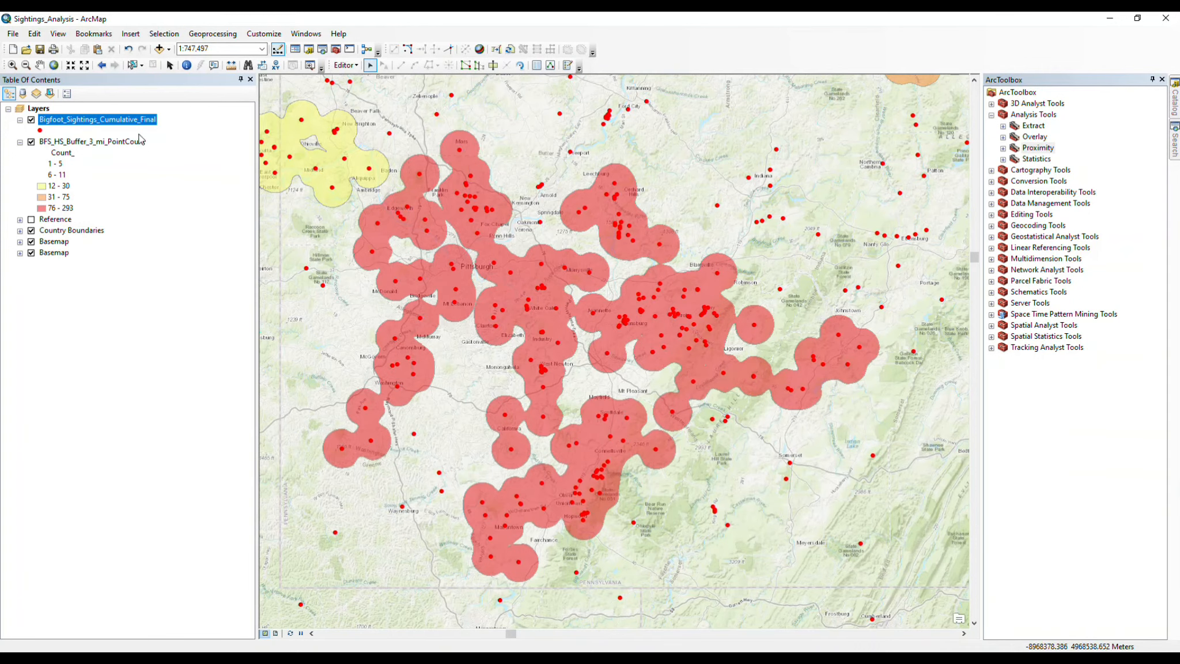
- Begin a Select By Attributes query on BFS_HS_Buffer_3_mi_PointCount with "Count_" > and list the field's unique values
click(165, 33)
click(175, 50)
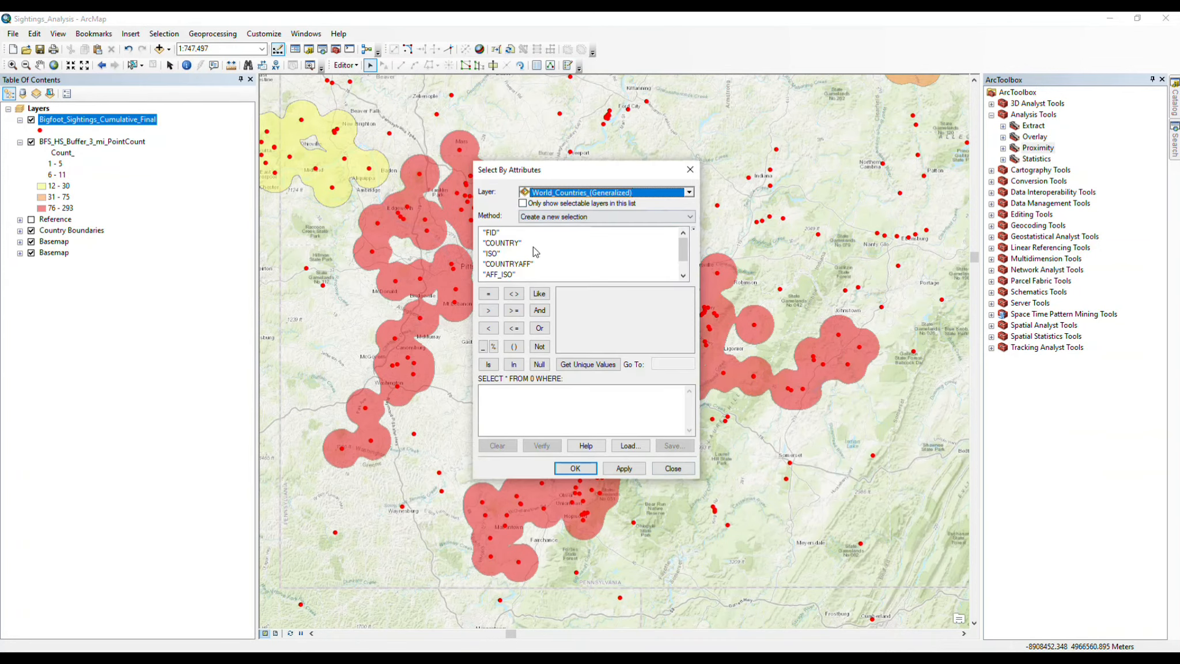
click(689, 192)
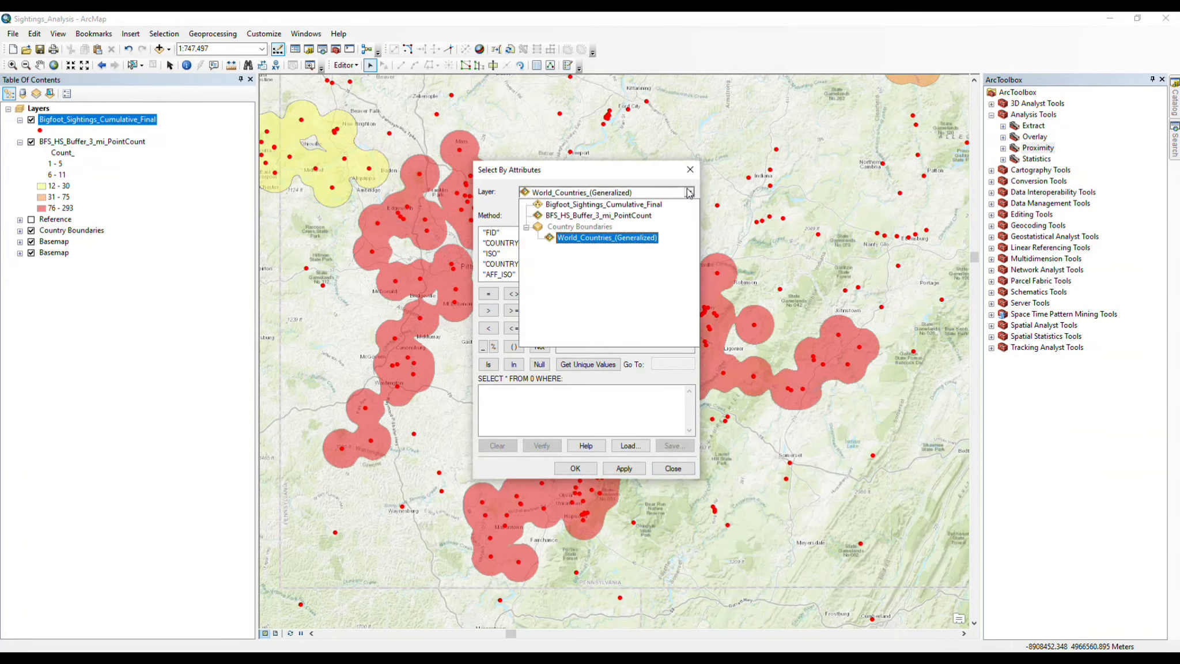
click(623, 215)
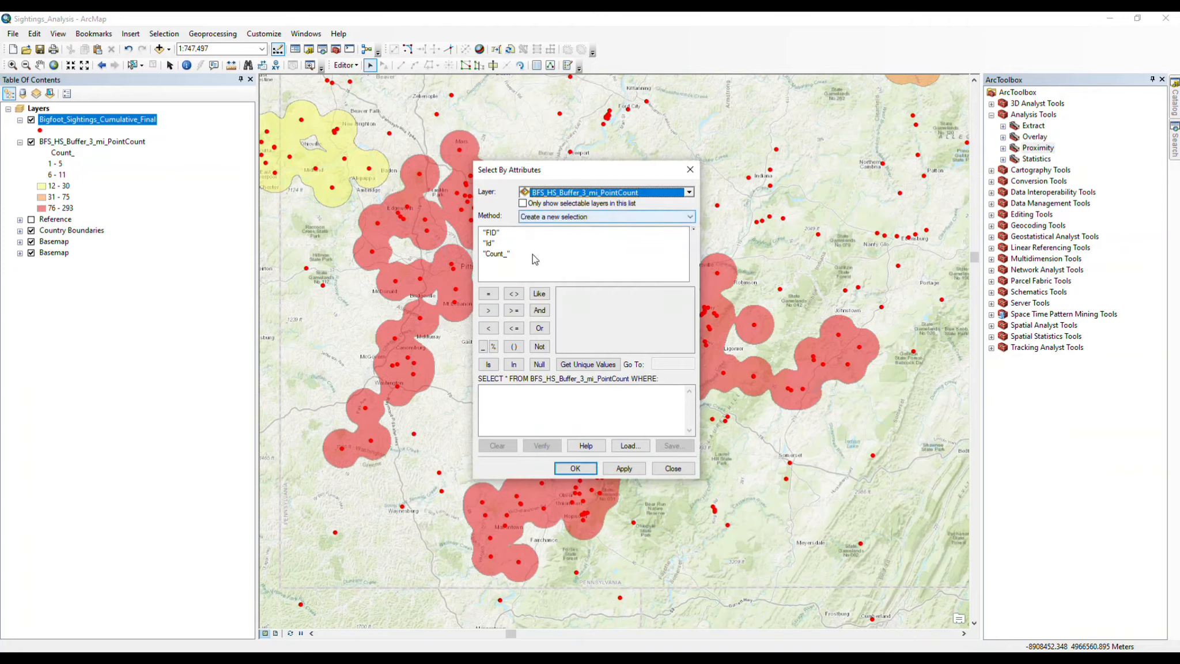
double_click(497, 254)
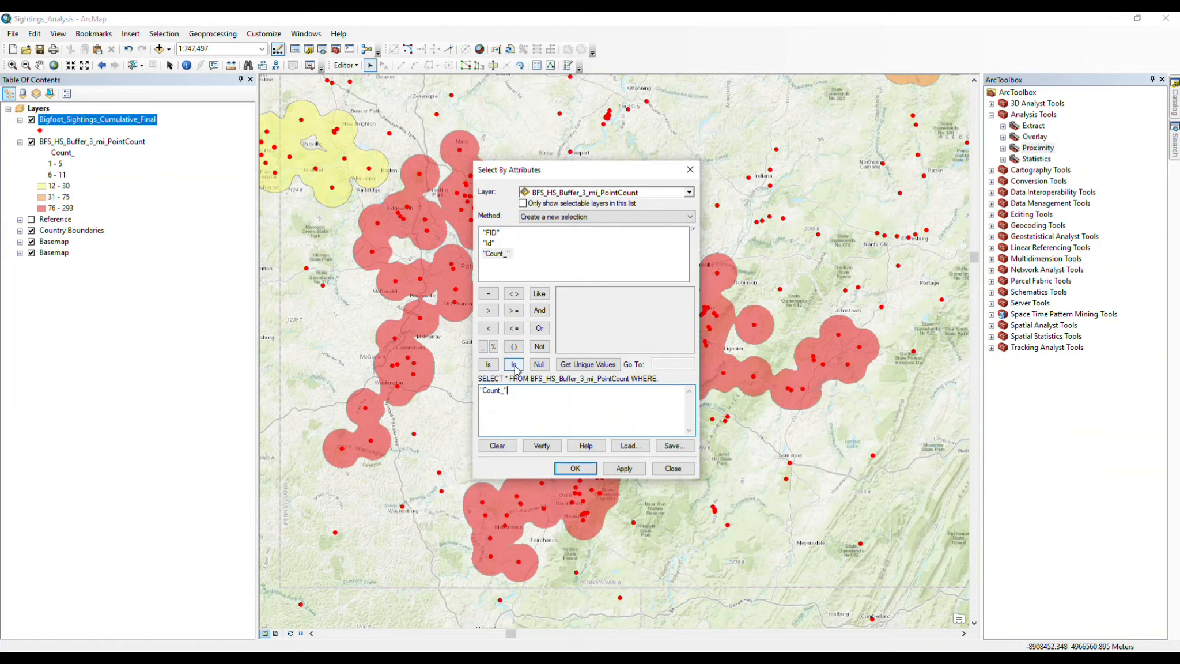
click(488, 310)
click(573, 369)
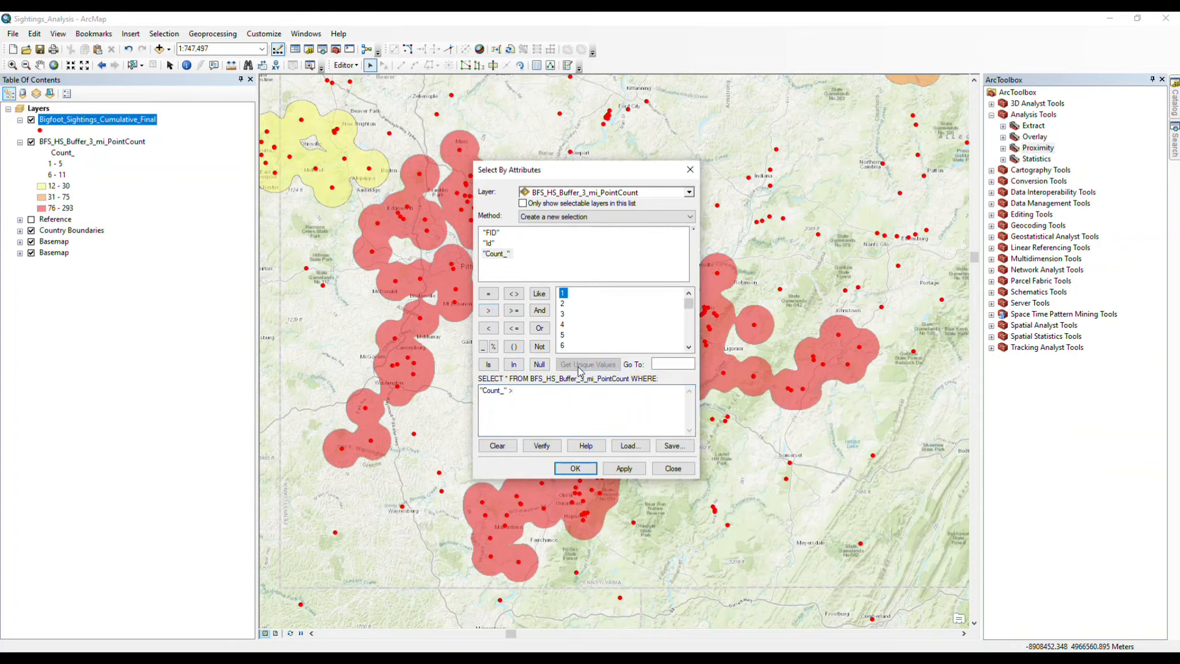
- Complete the expression as "Count_" > 12 and run the attribute selection on the buffers
click(688, 332)
click(688, 332)
click(691, 294)
click(689, 293)
double_click(565, 303)
click(575, 468)
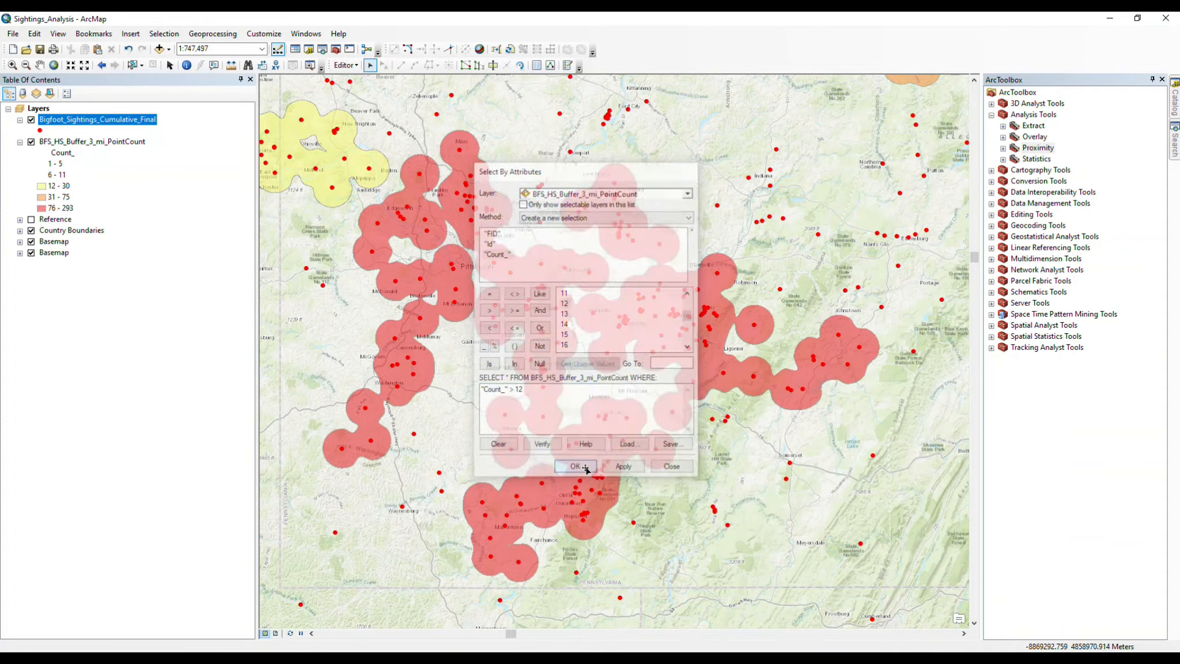
- Try selecting sightings by location without restricting the source to the selected buffers, and clear the selection
click(164, 34)
click(179, 62)
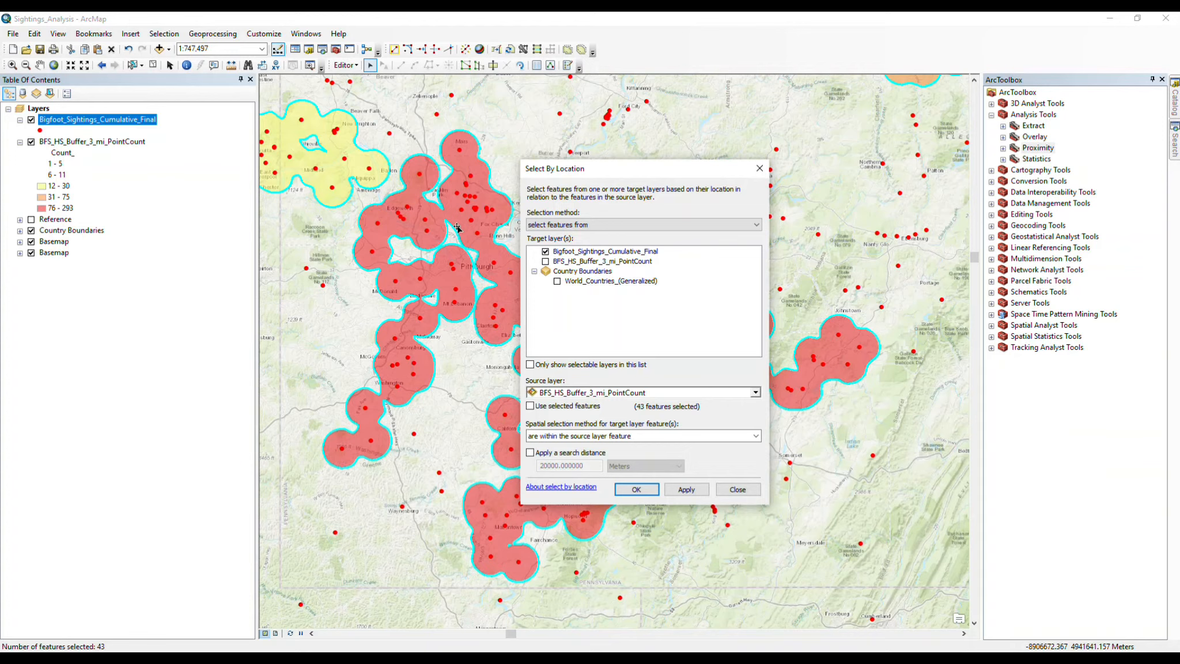
click(641, 492)
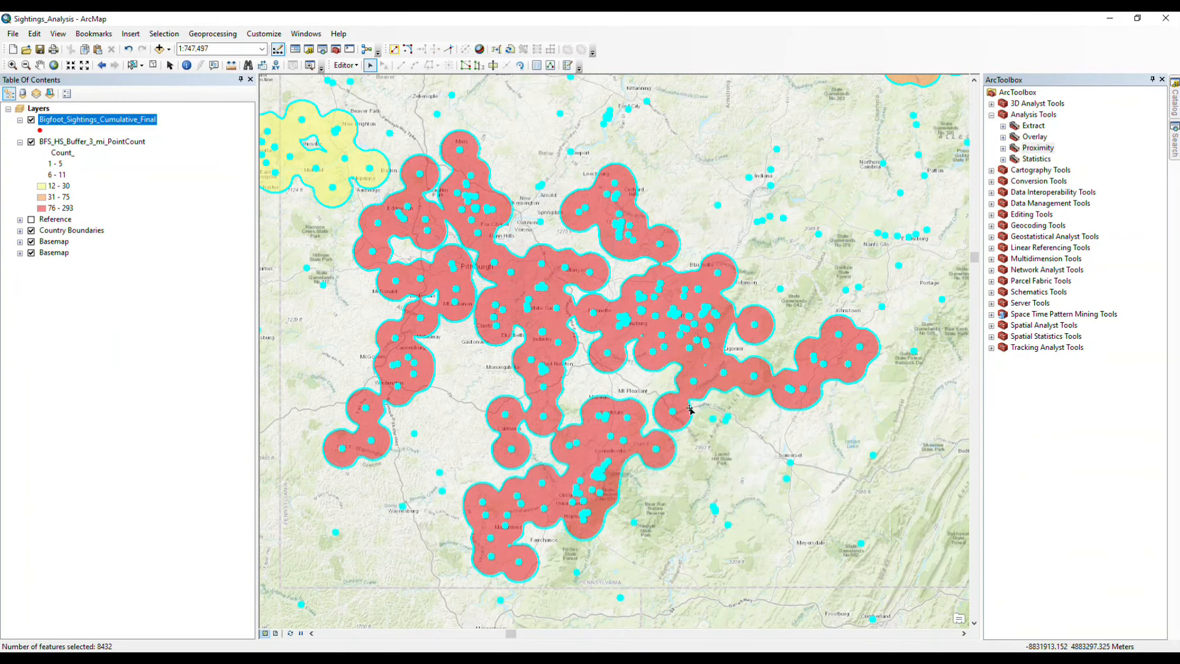
click(153, 65)
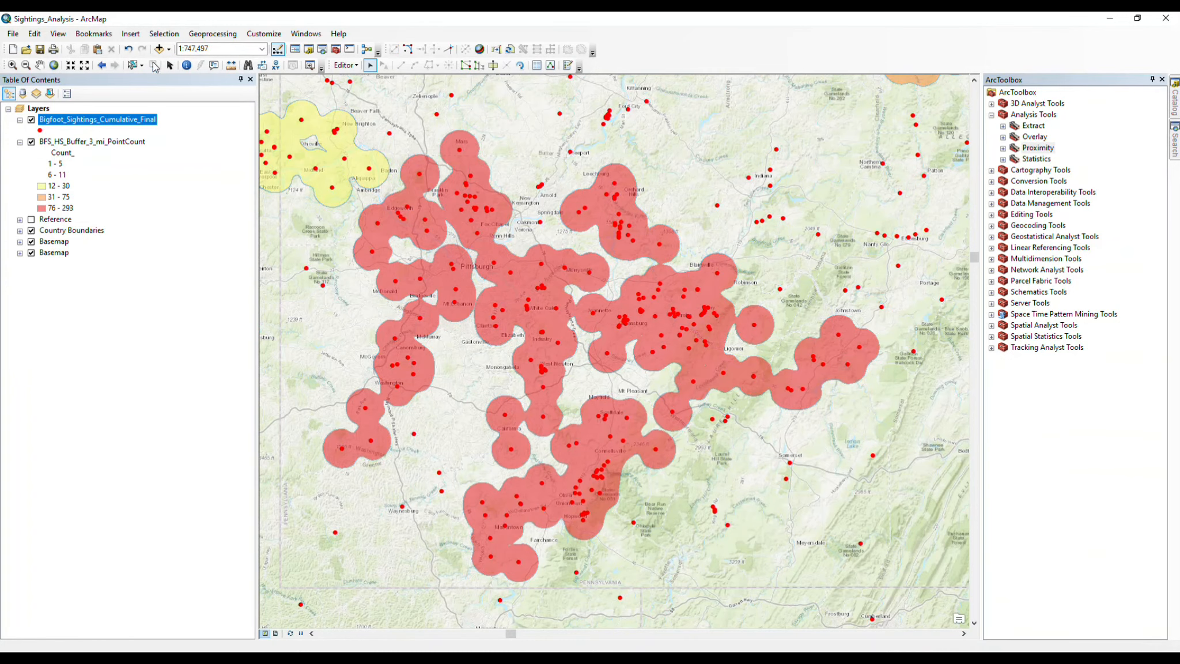
- Select the BFS_HS_Buffer_3_mi_PointCount buffers again by attribute with the expression "Count_" > 12
click(163, 33)
click(184, 48)
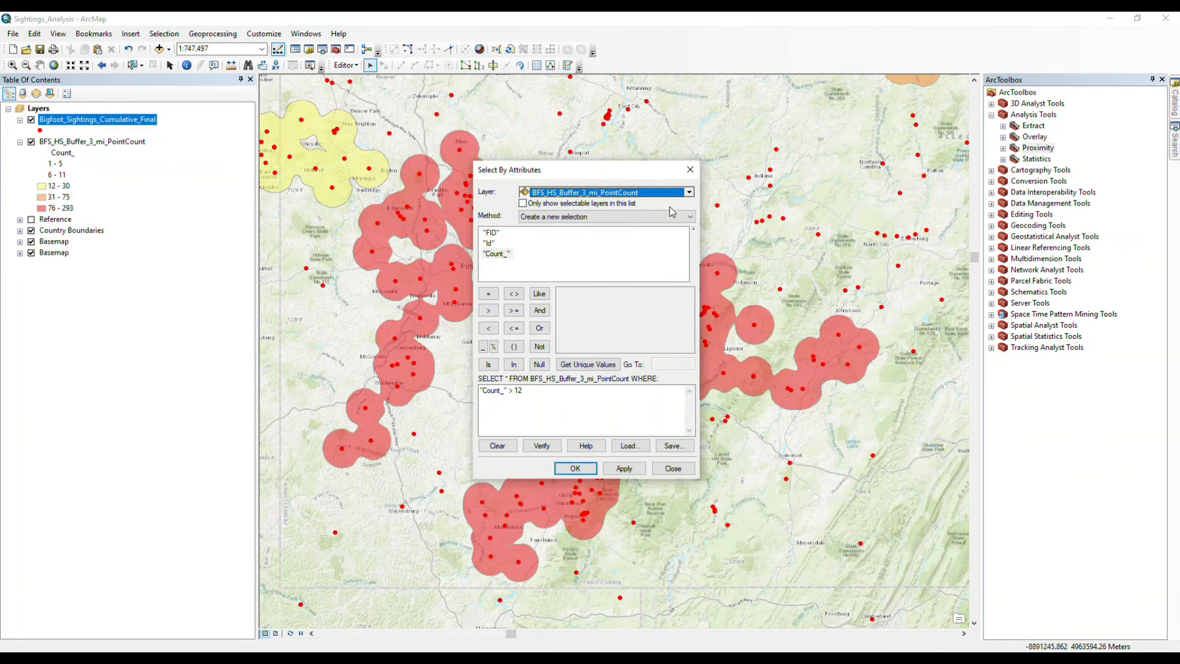
click(565, 468)
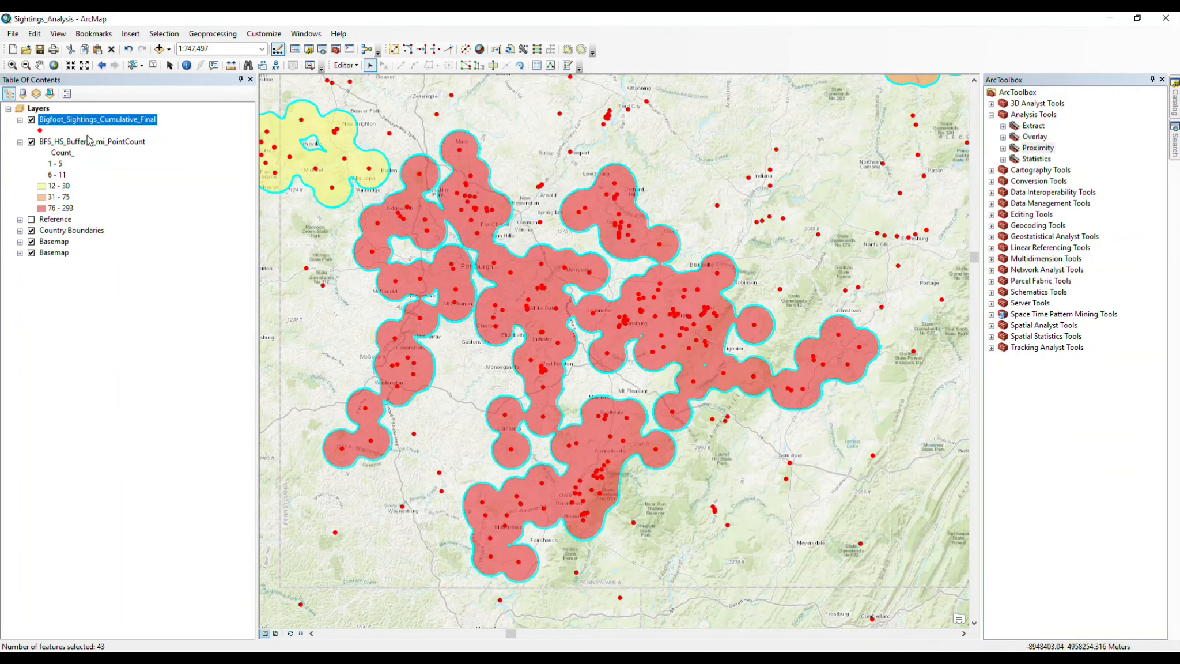
- Select by location the Bigfoot_Sightings_Cumulative_Final points within the buffer layer, using only its selected features
click(172, 35)
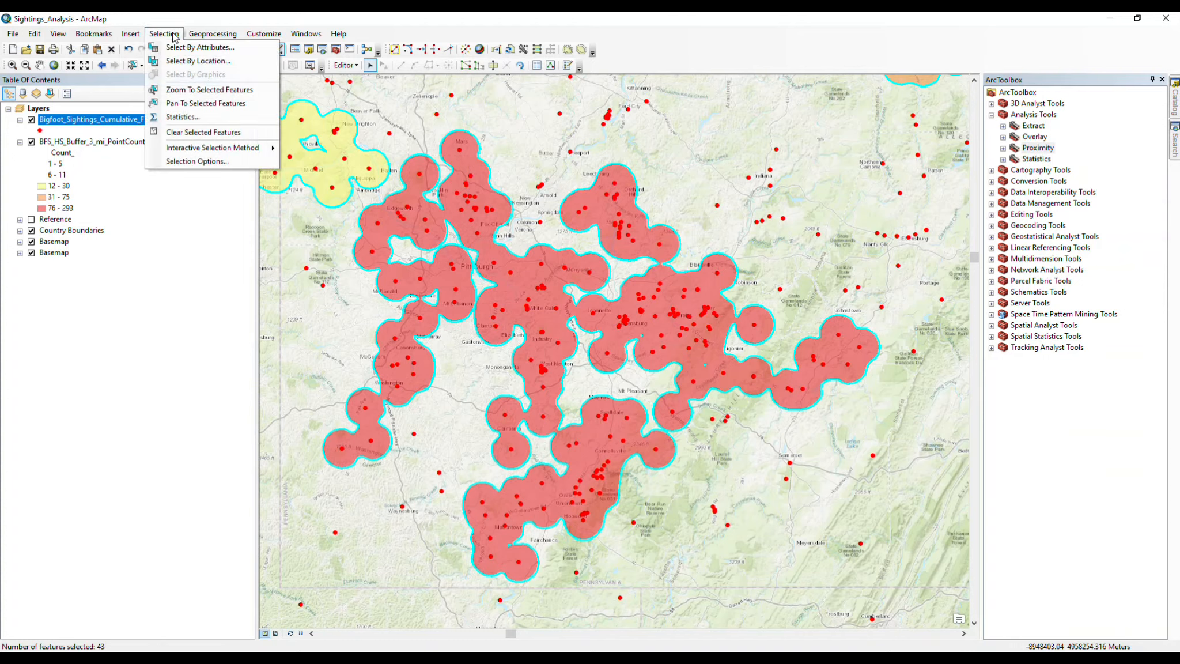
click(196, 60)
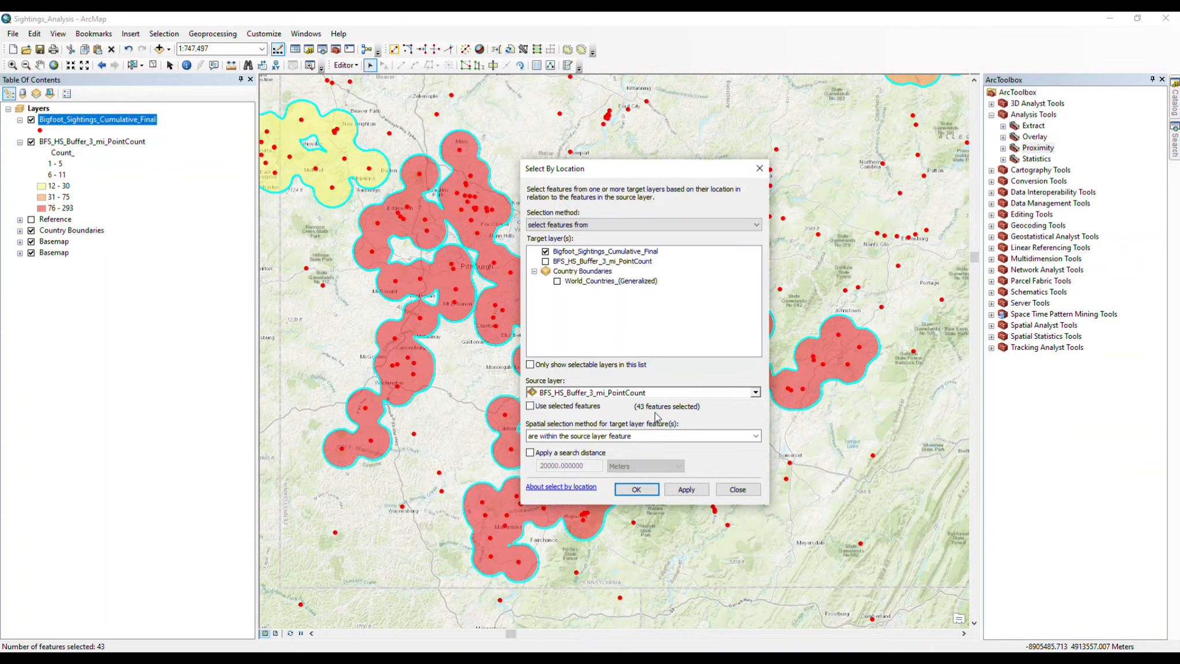
click(530, 406)
click(628, 490)
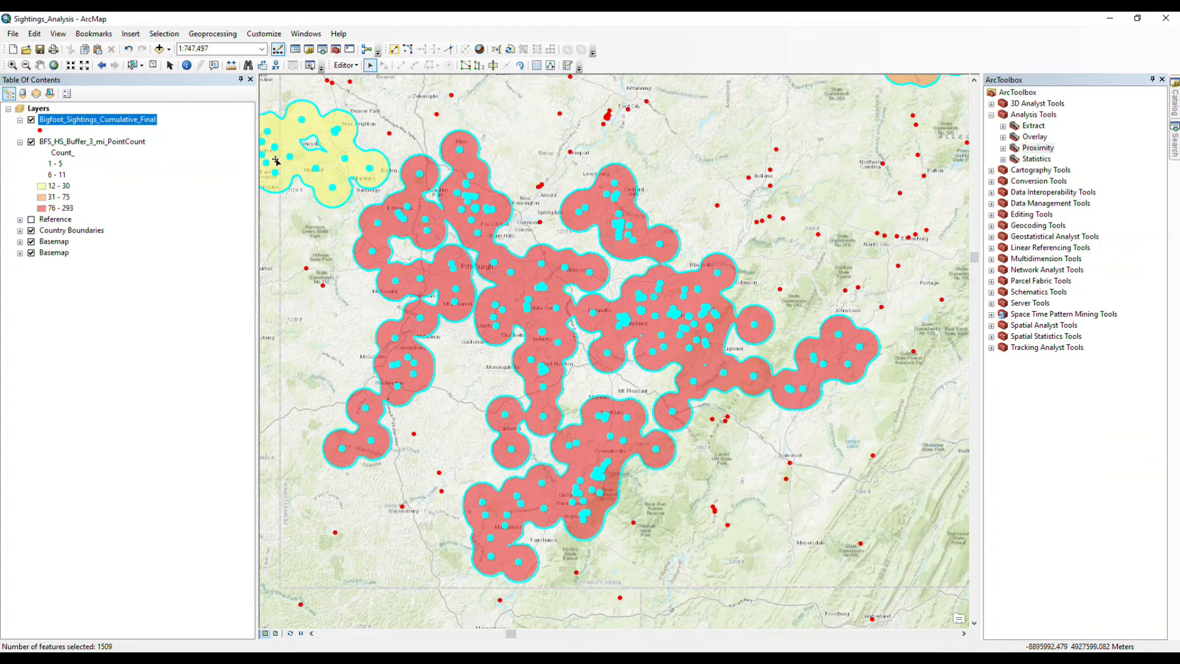
- Start exporting the selected features of Bigfoot_Sightings_Cumulative_Final and browse for the output location
right_click(87, 121)
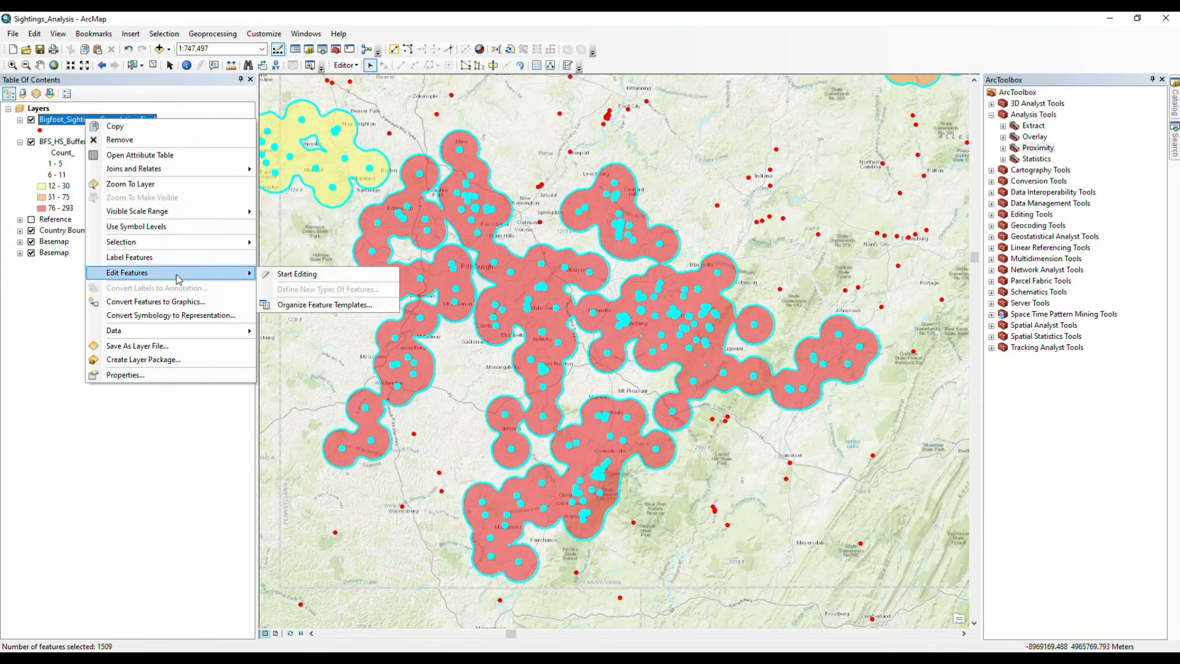
mouse_move(167, 332)
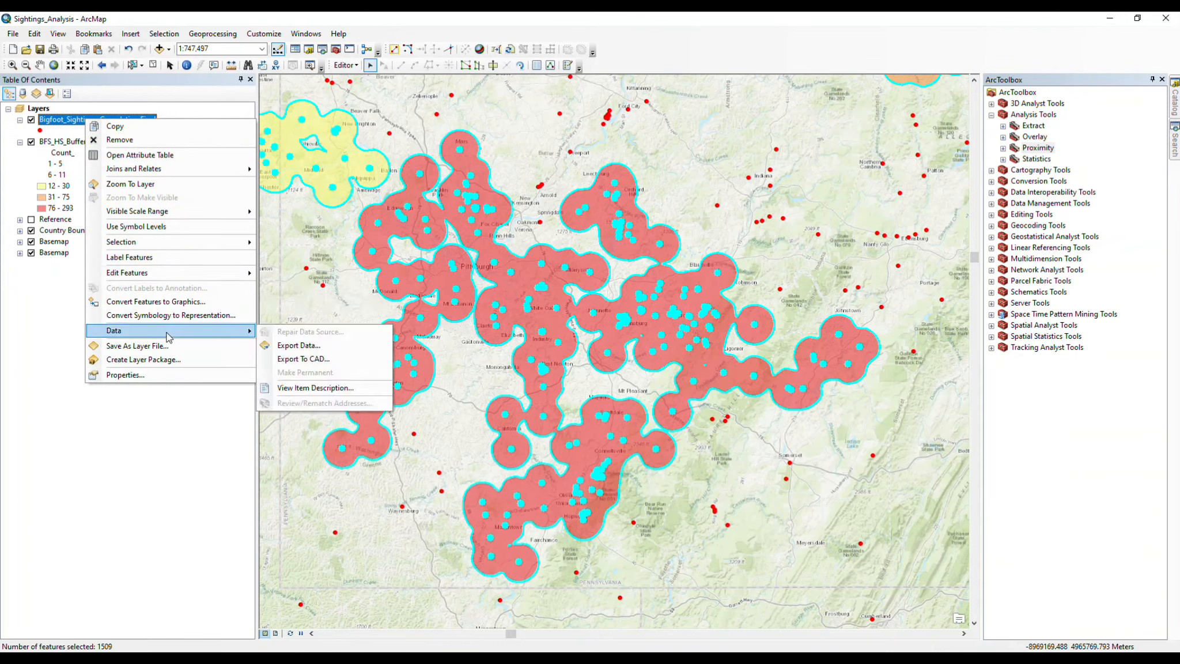
click(286, 343)
click(696, 358)
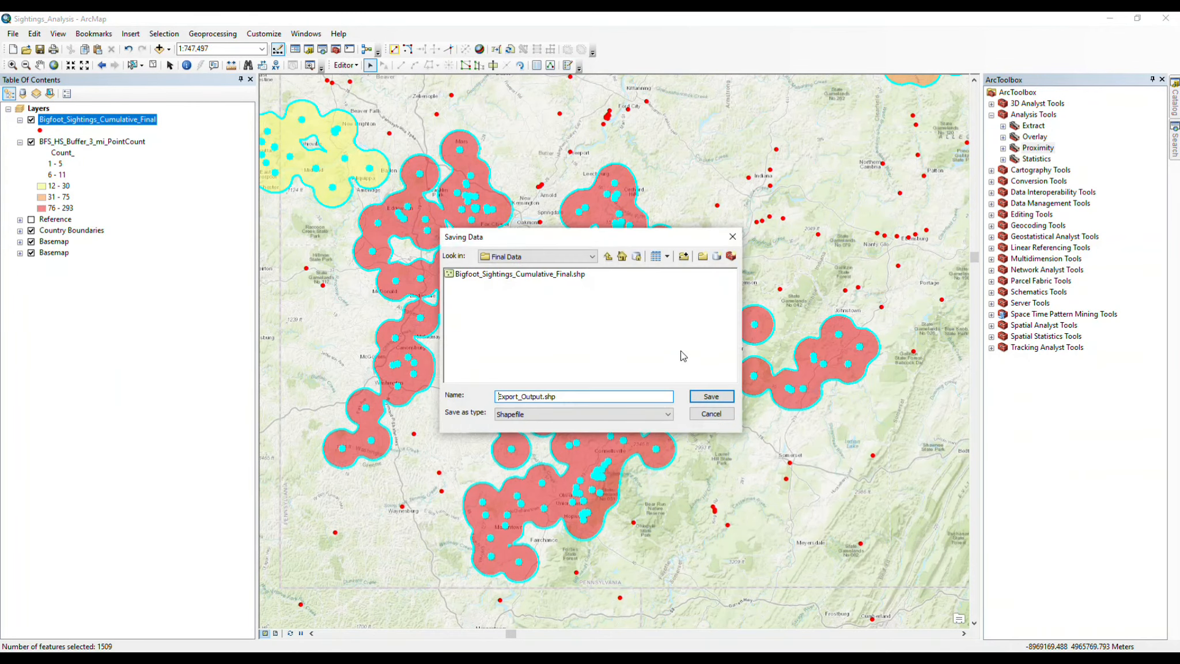
- Export the selected sightings to Final Data as shapefile Bigfoot_Sightings_Hot_Spot_Points_12_or_More and add it to the map
click(553, 274)
click(590, 398)
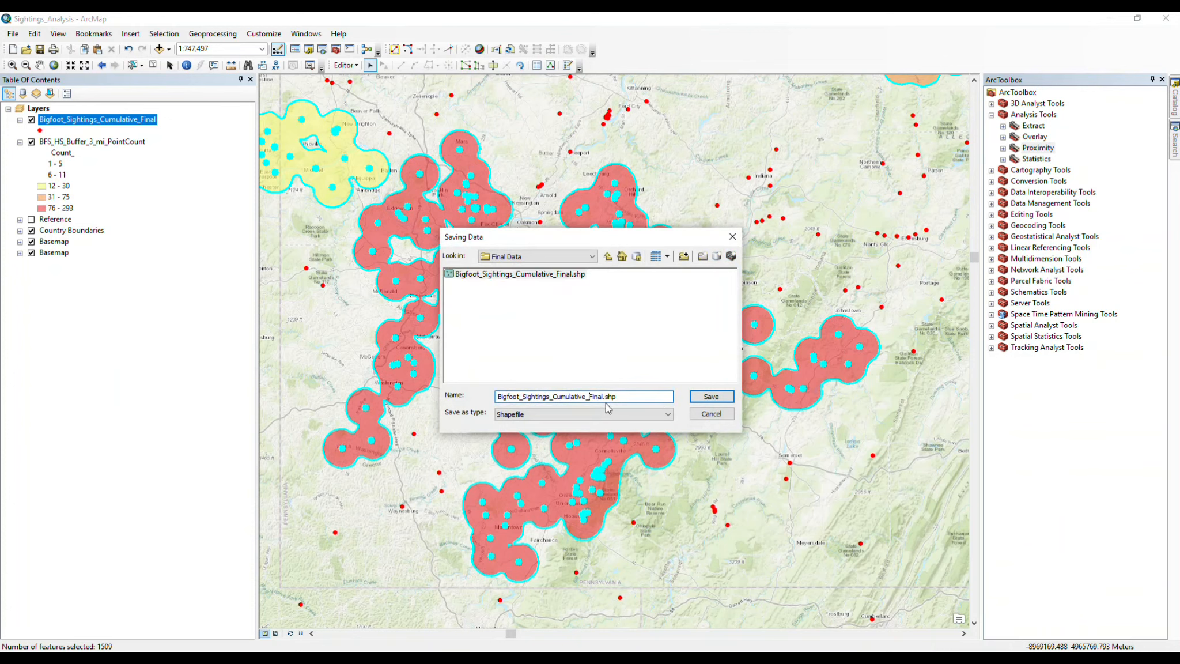
key(BackSpace)
key(BackSpace)
key(BackSpace)
key(BackSpace)
key(BackSpace)
key(BackSpace)
key(BackSpace)
text(Hot_Spo)
text(More)
click(708, 396)
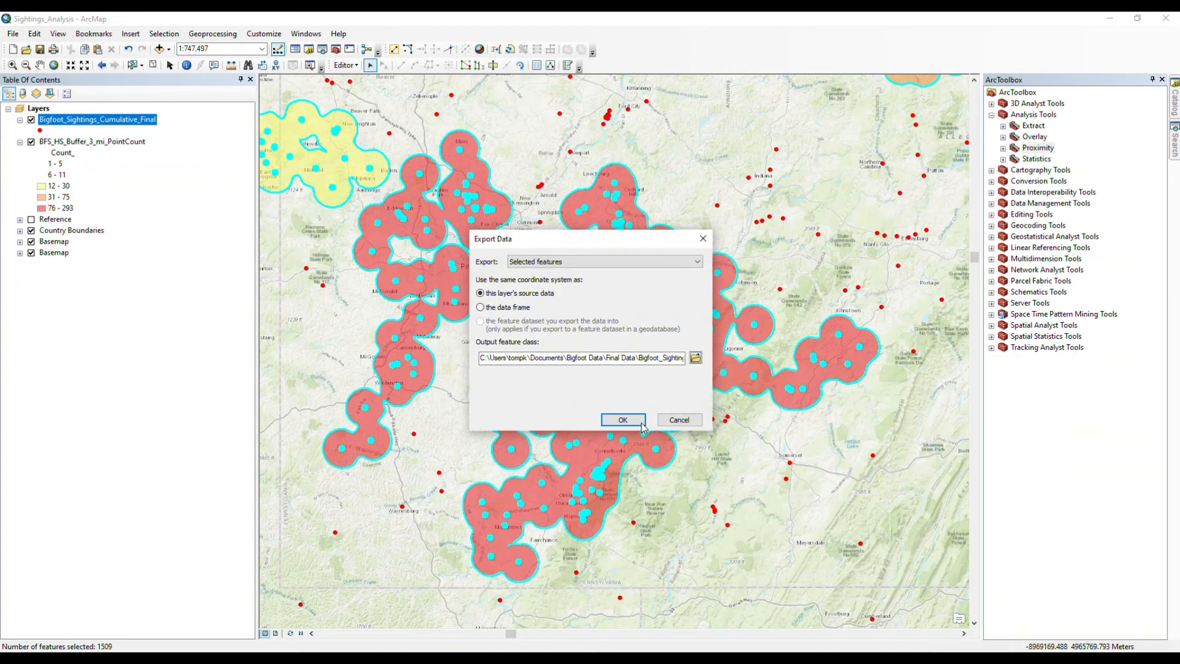
click(634, 420)
click(622, 380)
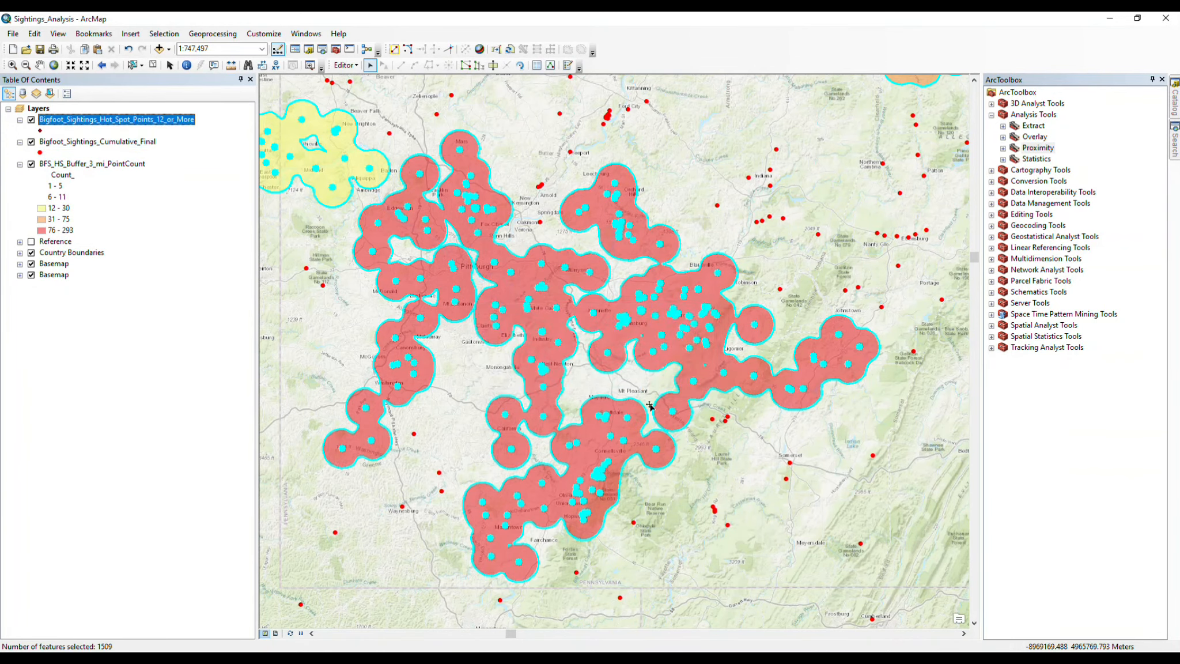
- Hide the Bigfoot_Sightings_Cumulative_Final layer and collapse its legend
click(31, 141)
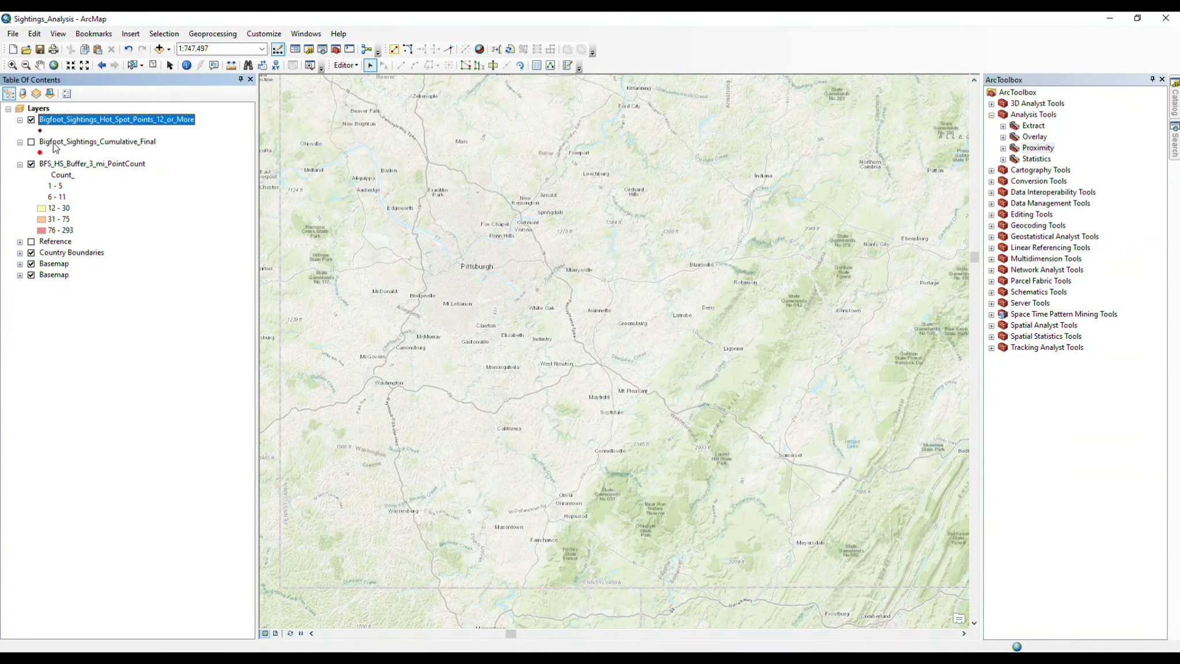
right_click(60, 144)
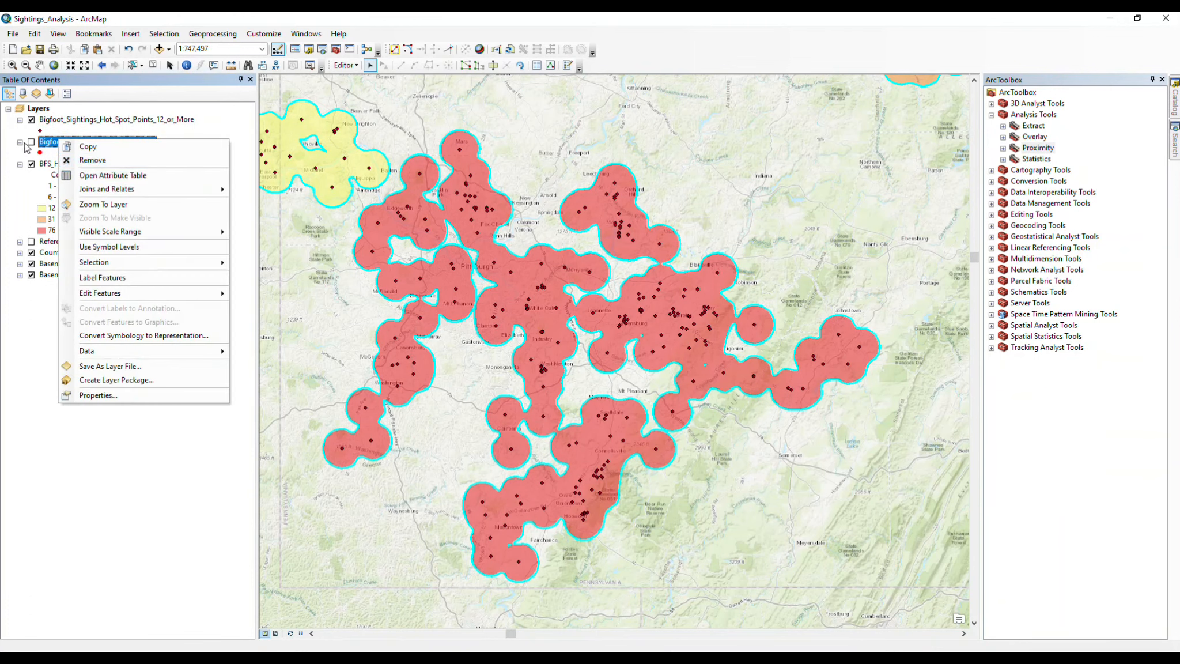
click(19, 141)
- Symbolize Bigfoot_Sightings_Hot_Spot_Points_12_or_More with a red Circle 1 marker of size 8, and clear the selected features
click(40, 130)
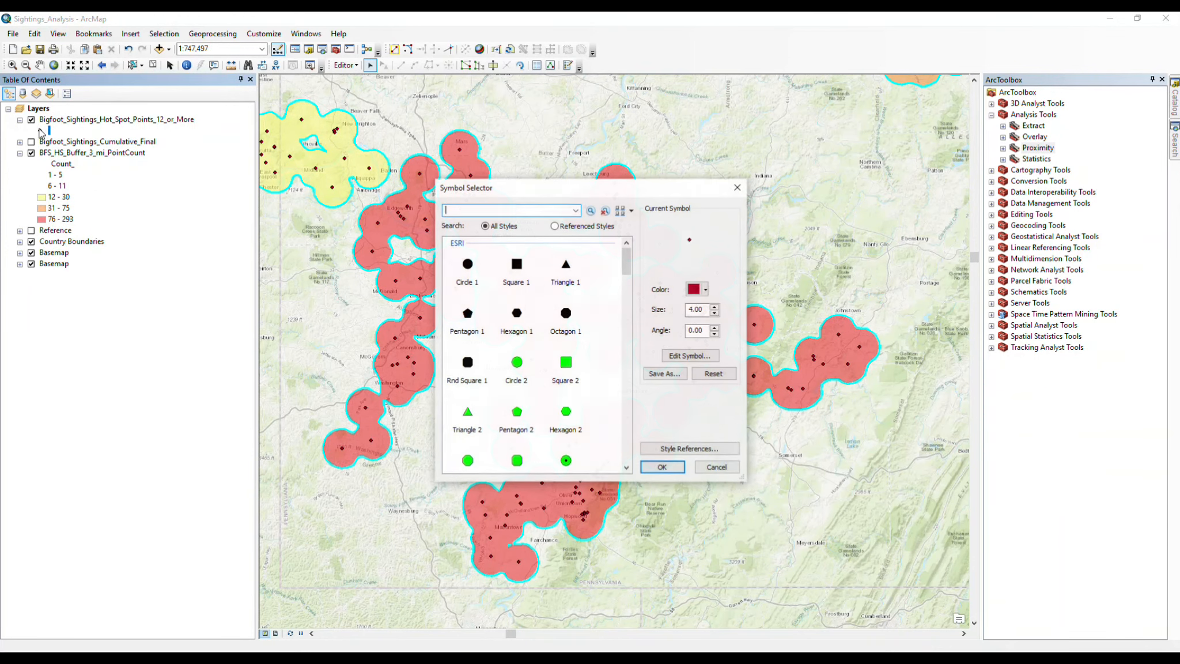
click(467, 265)
double_click(694, 310)
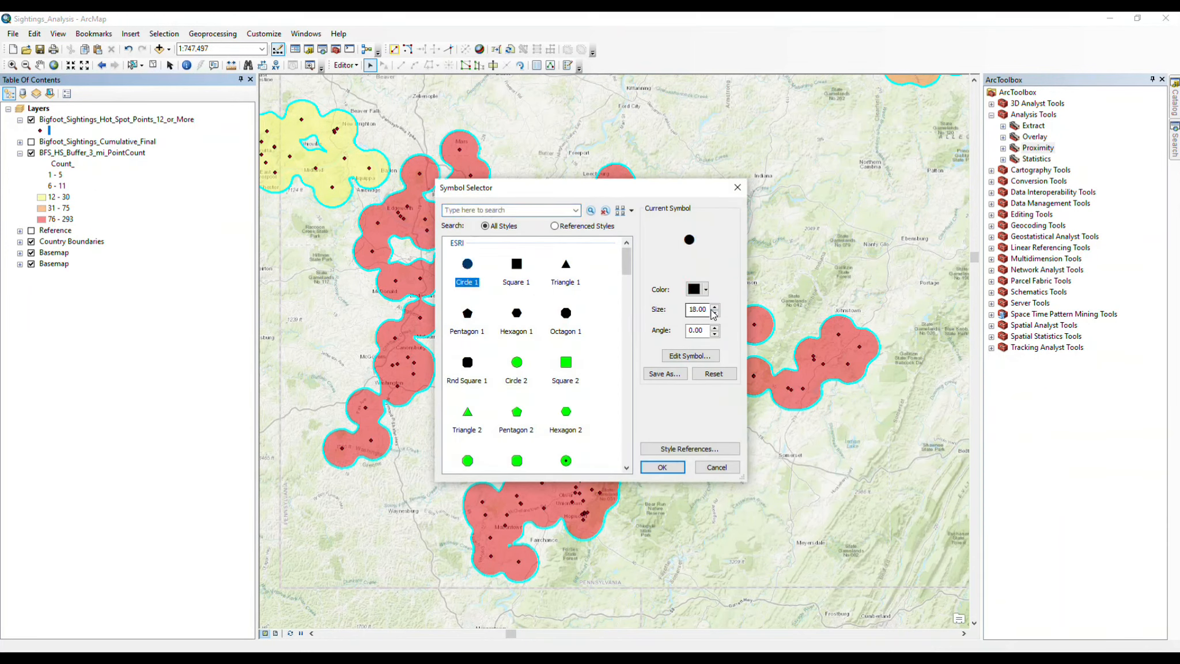
text(8)
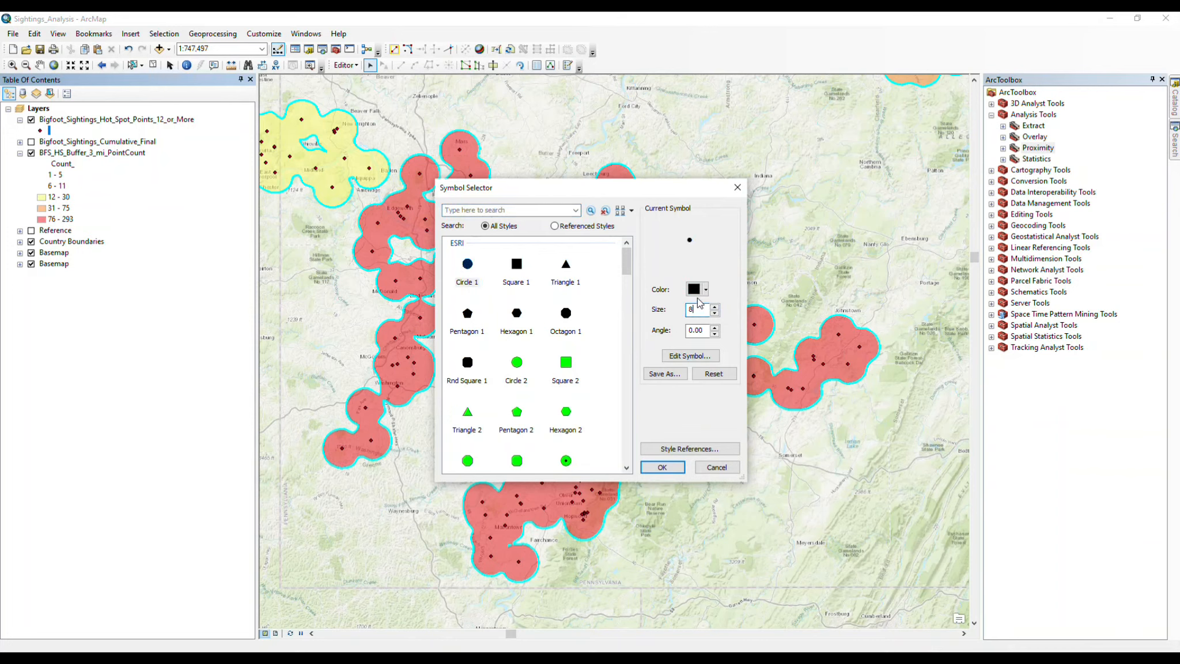
click(697, 289)
click(594, 346)
click(663, 466)
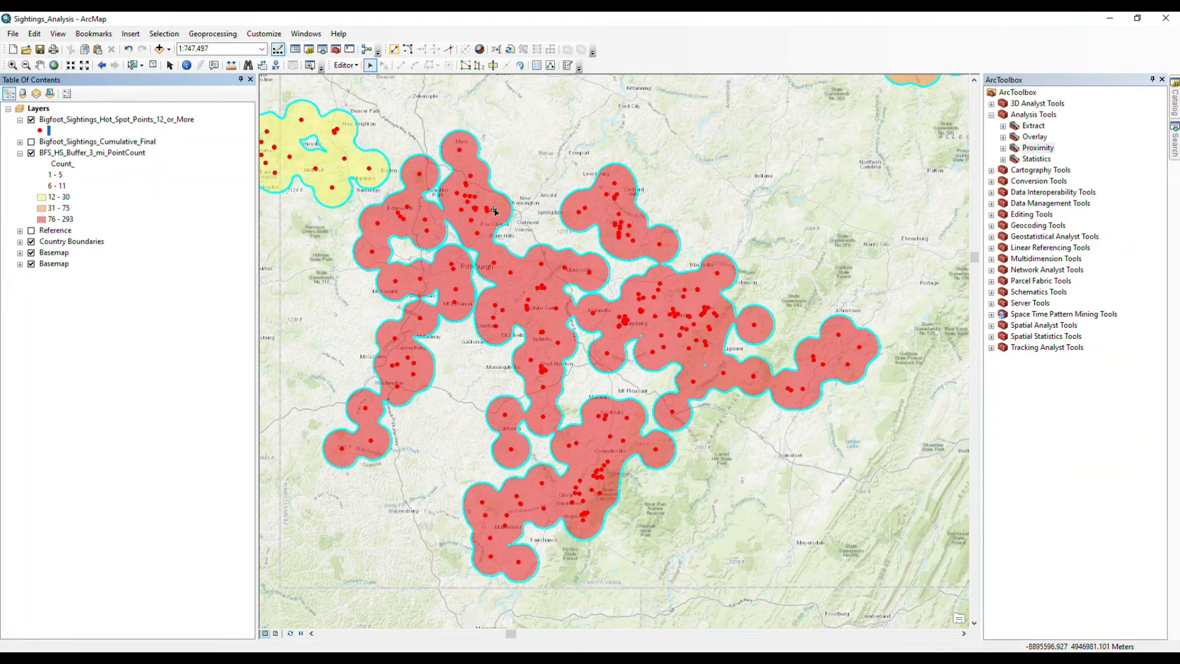
click(153, 65)
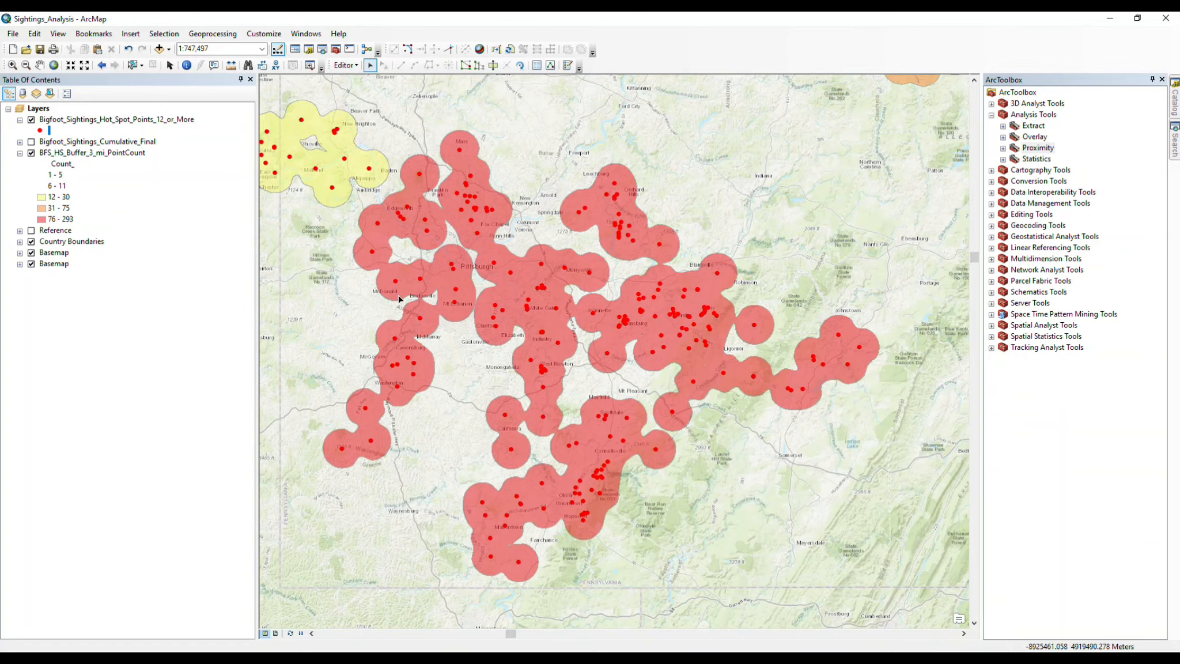
- Review the records in the attribute table of Bigfoot_Sightings_Hot_Spot_Points_12_or_More and close it
click(20, 153)
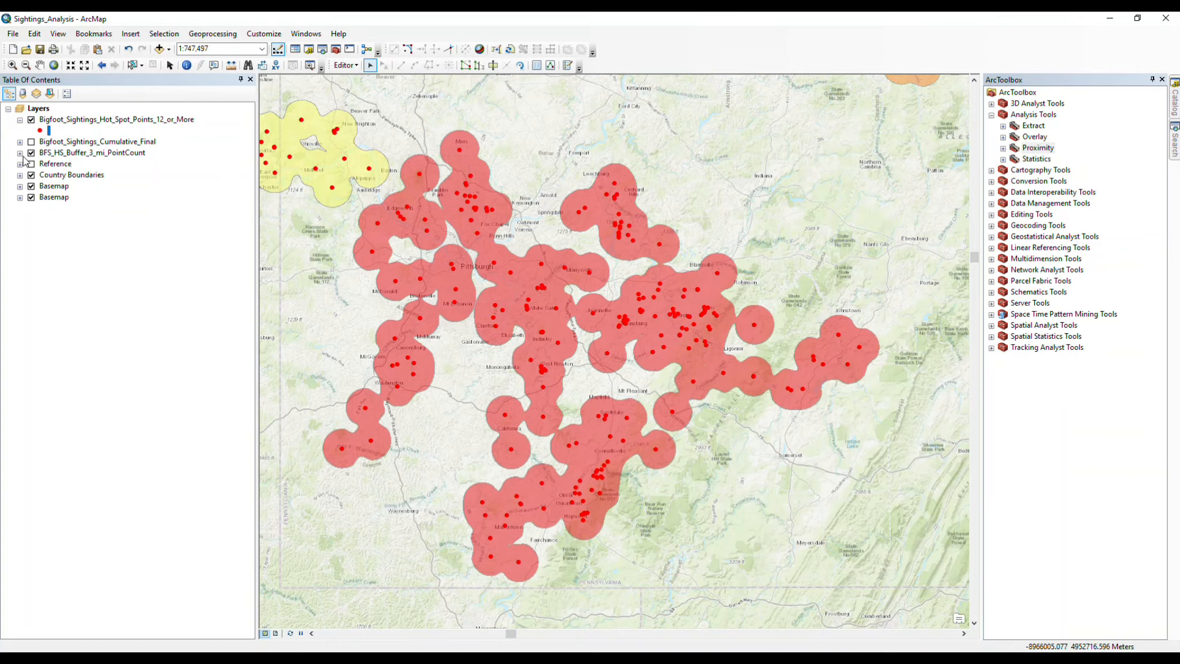
right_click(115, 124)
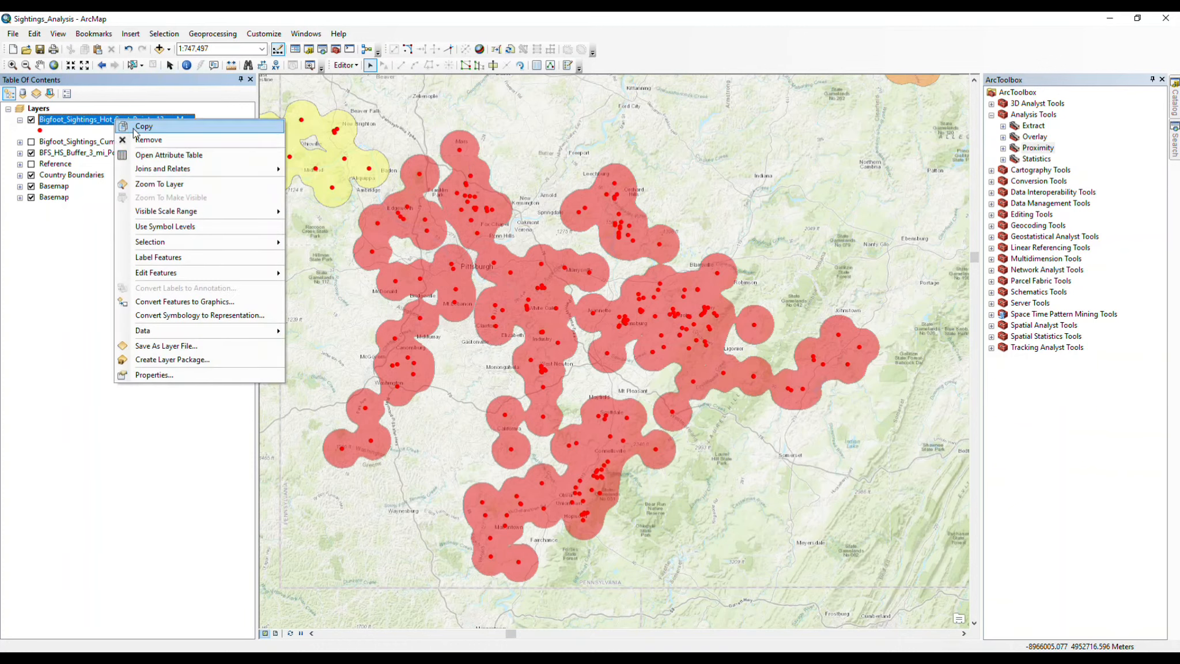
click(153, 154)
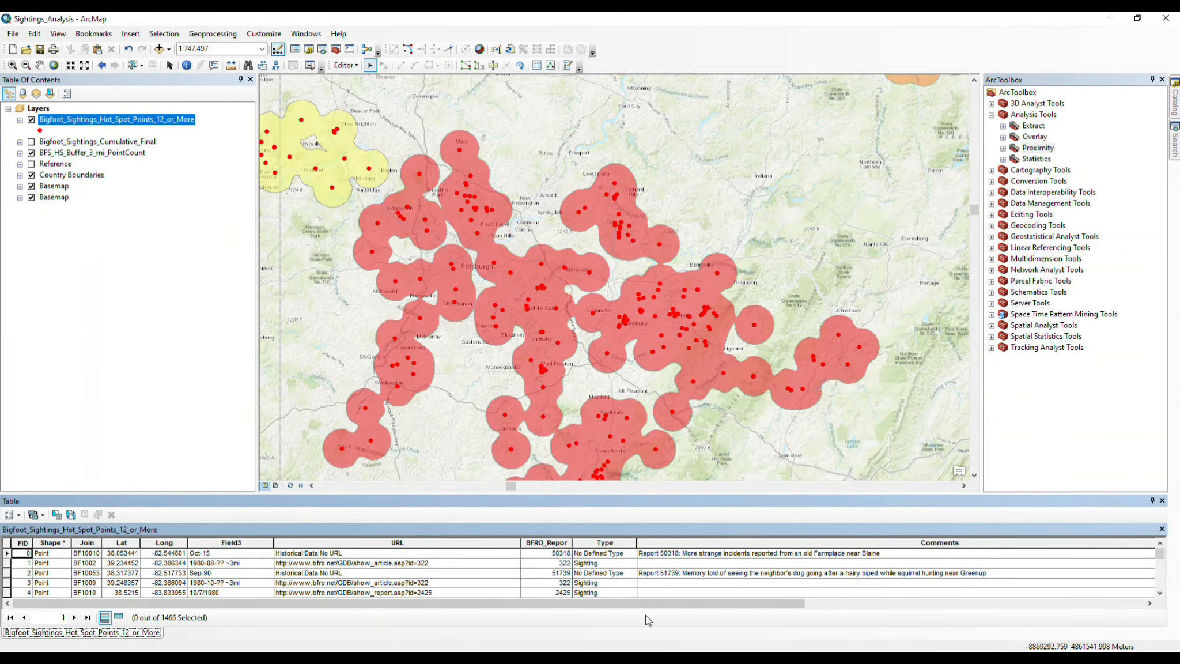
drag(647, 609, 696, 611)
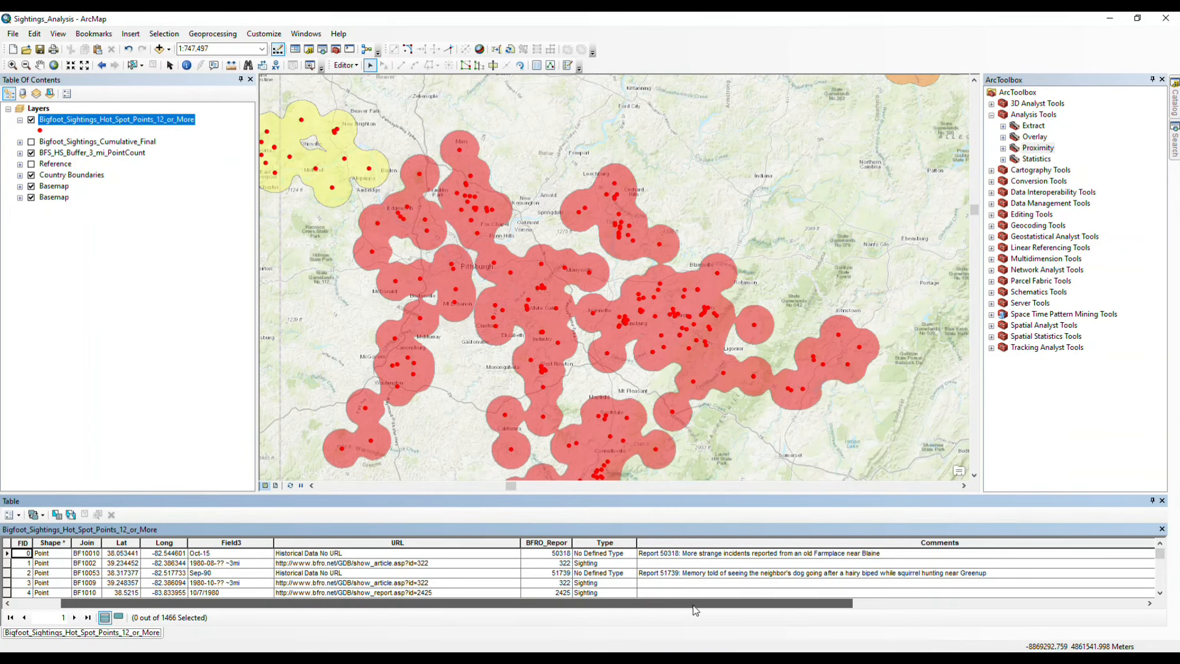
scroll(414, 563, down, 2)
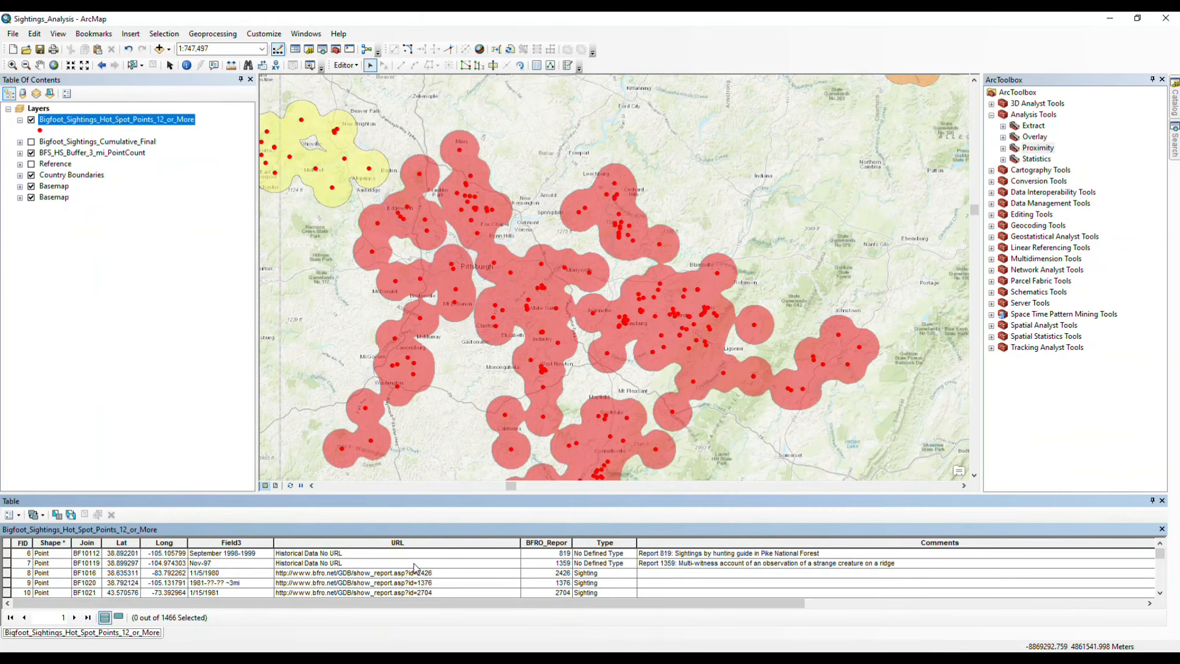
scroll(597, 576, down, 2)
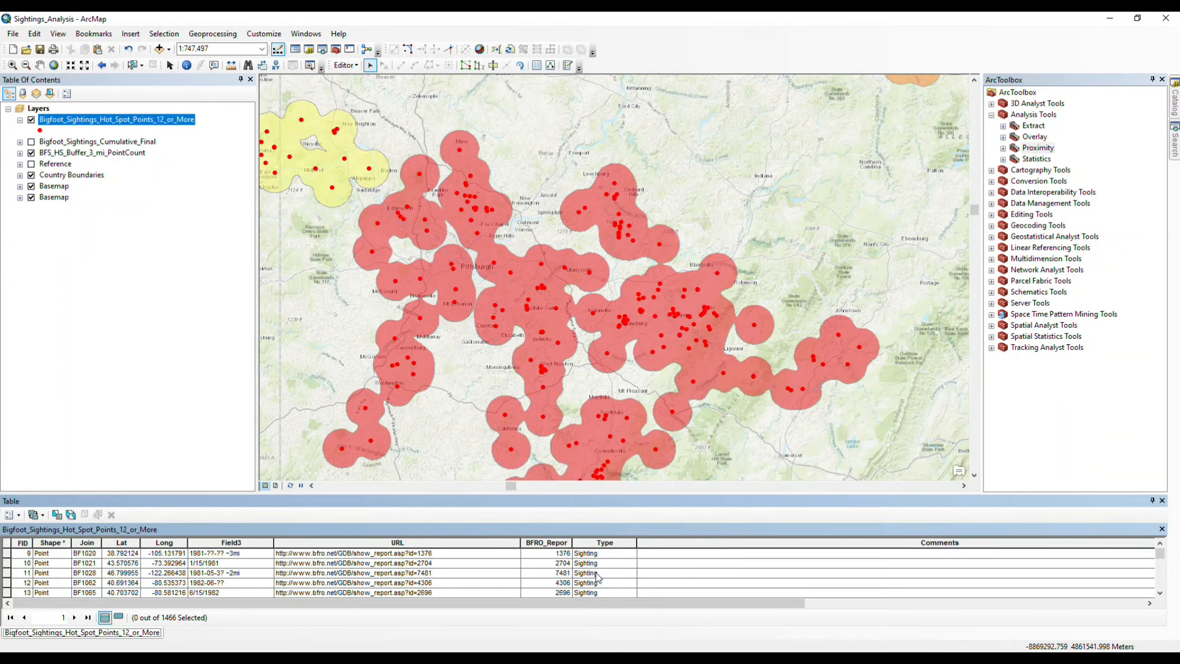
scroll(597, 576, down, 7)
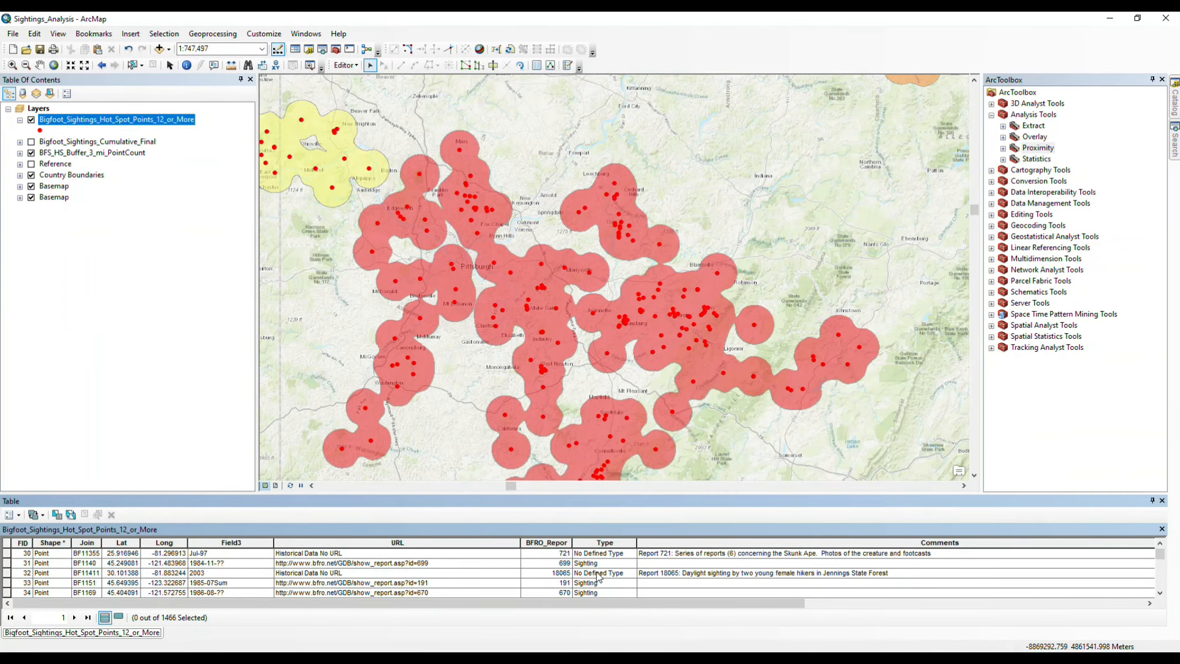
scroll(597, 576, down, 20)
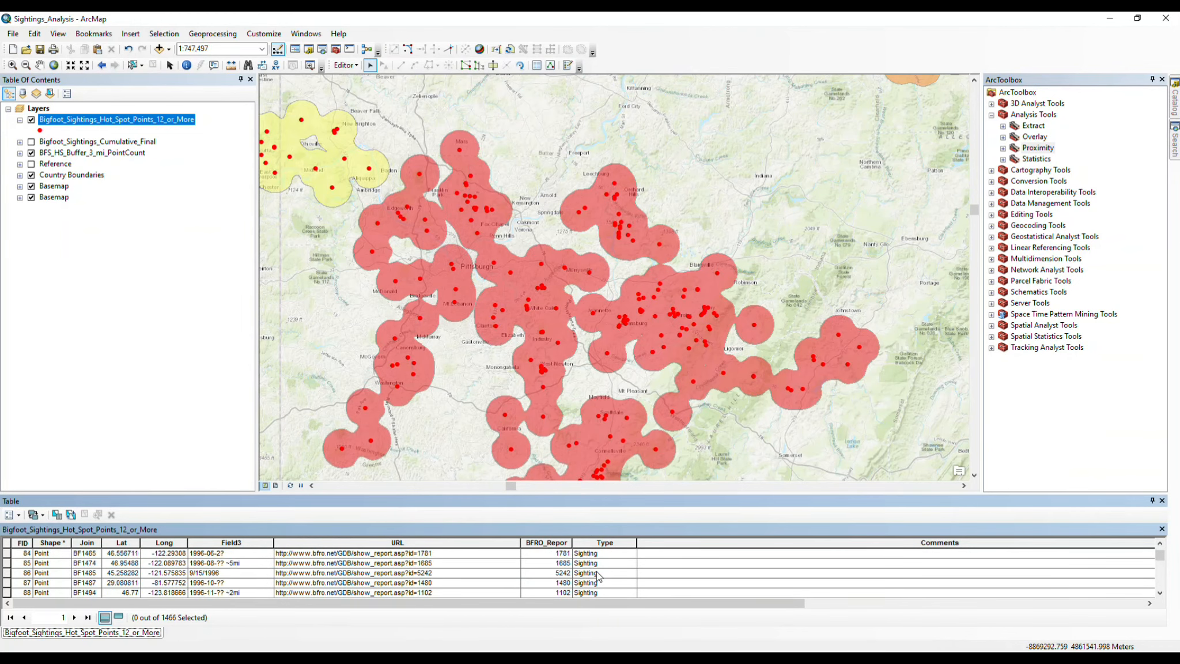
click(1162, 501)
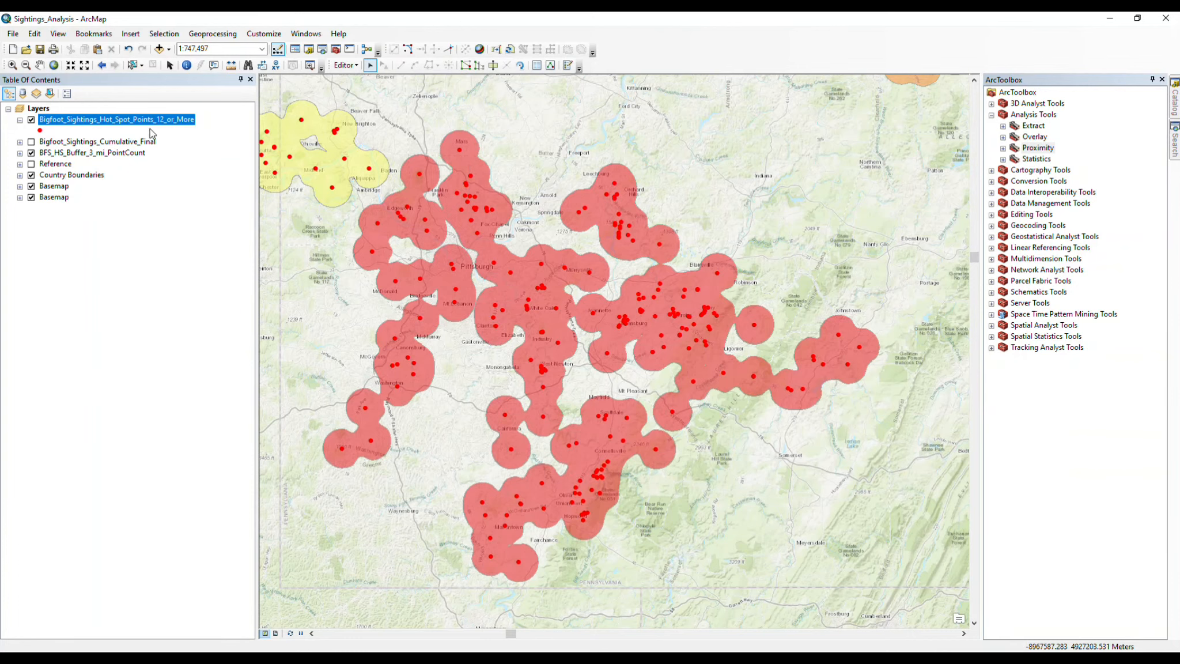
- Zoom to the full extent of Bigfoot_Sightings_Hot_Spot_Points_12_or_More and hide that layer
right_click(56, 120)
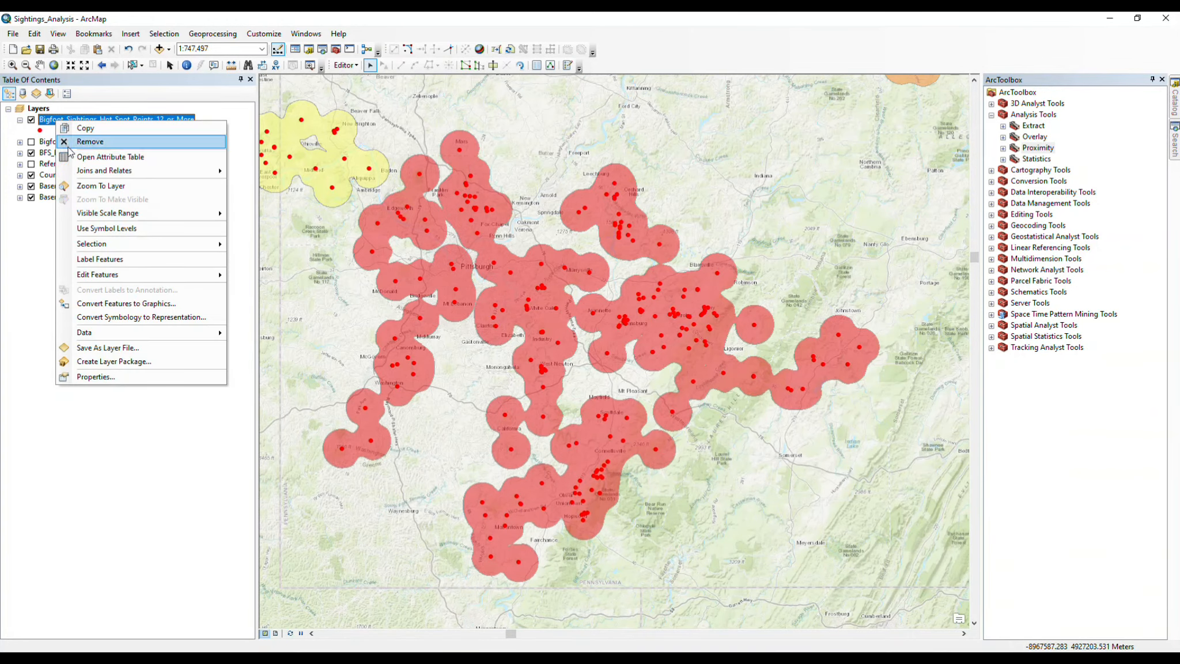
click(78, 186)
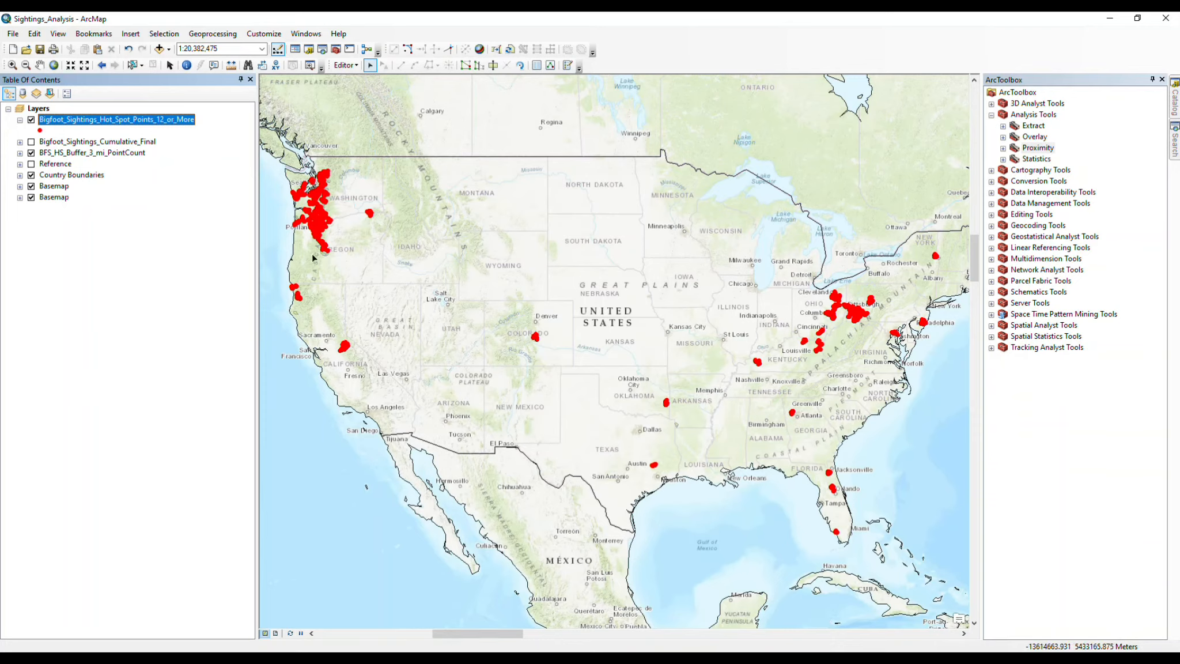
click(31, 120)
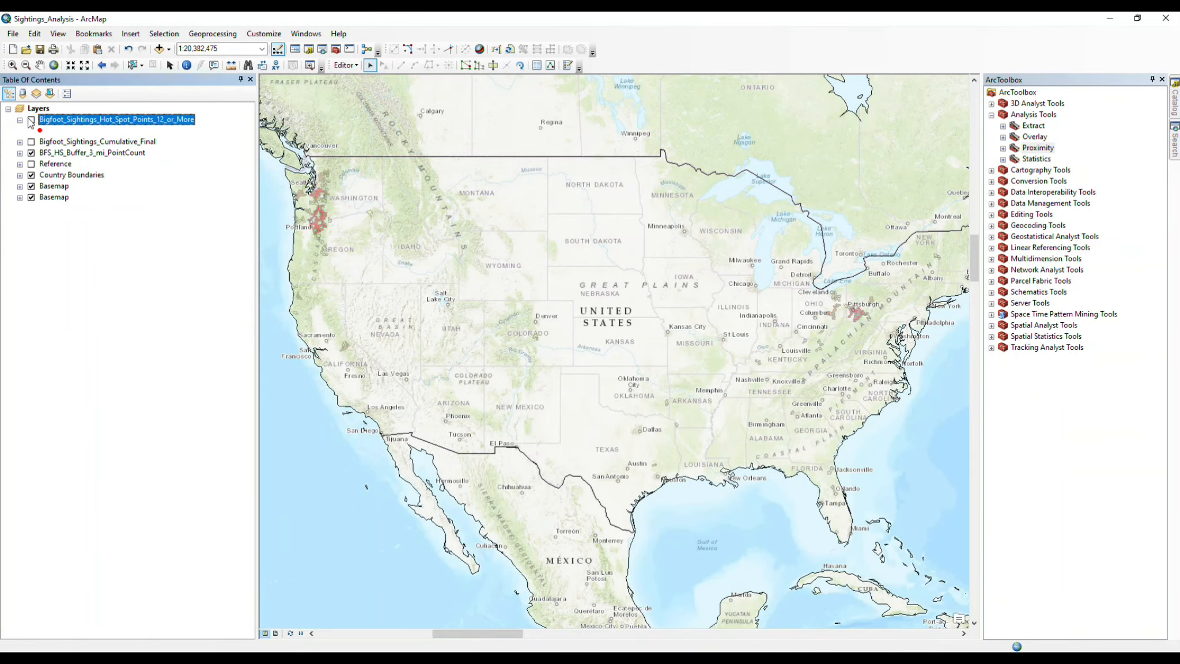
- Set the outline color of the 12 - 30 class in BFS_HS_Buffer_3_mi_PointCount to yellow
click(20, 152)
double_click(41, 196)
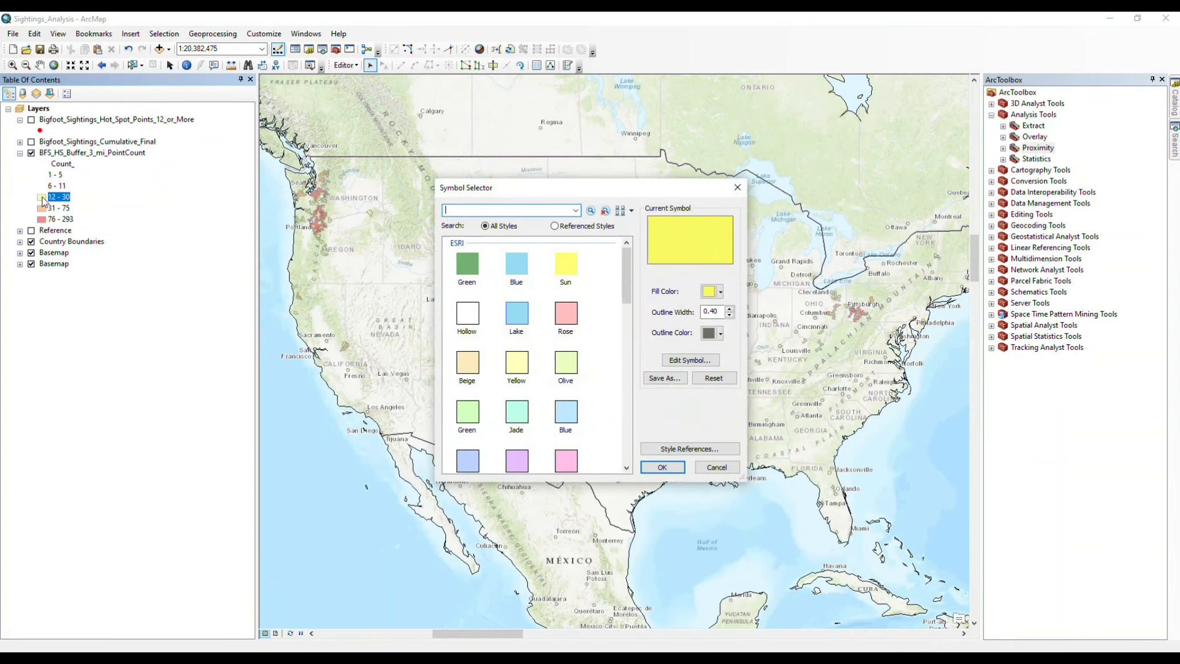
click(721, 333)
click(629, 388)
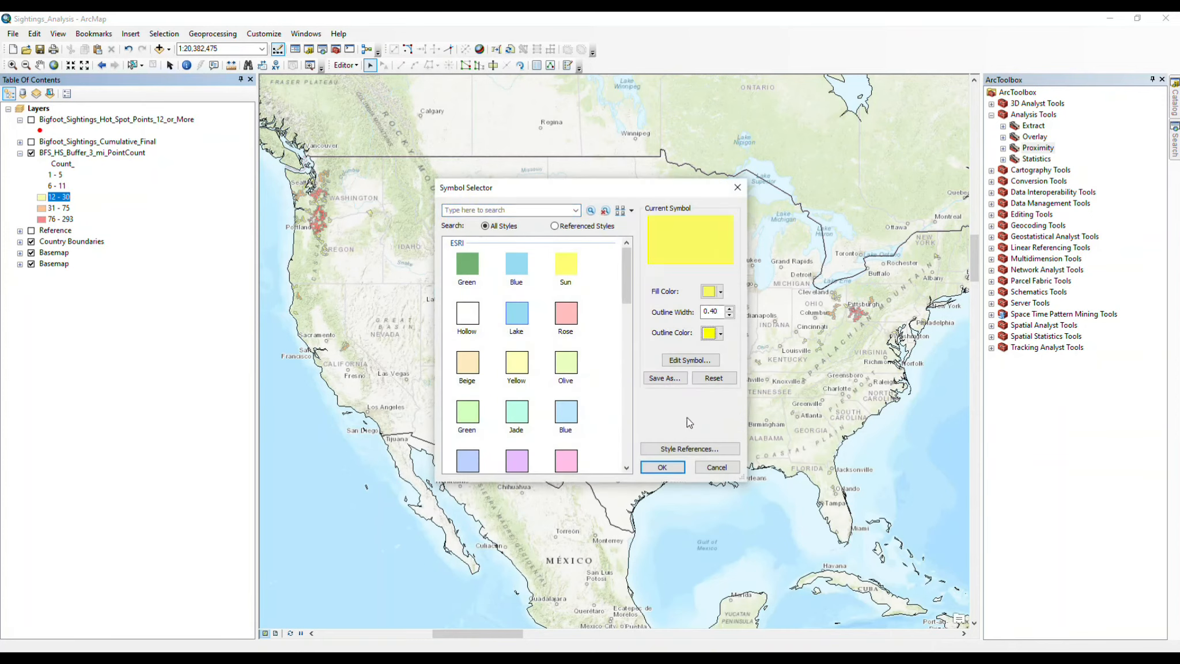
click(667, 468)
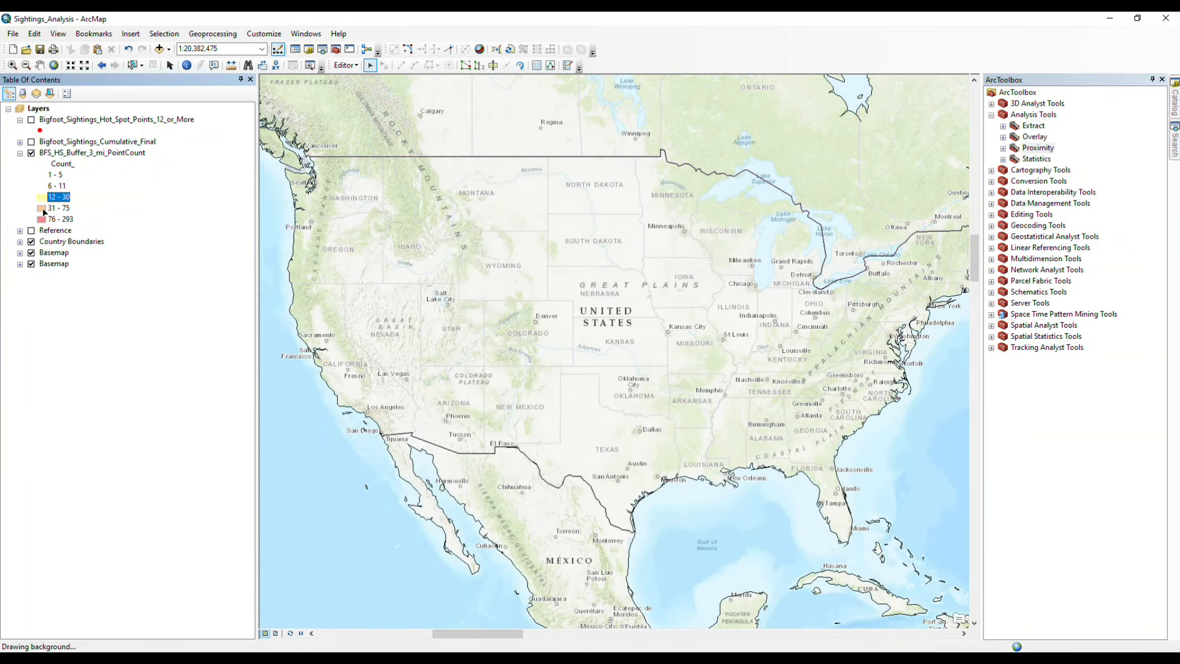
- Set the outline color of the 31 - 75 class in BFS_HS_Buffer_3_mi_PointCount to orange
double_click(43, 209)
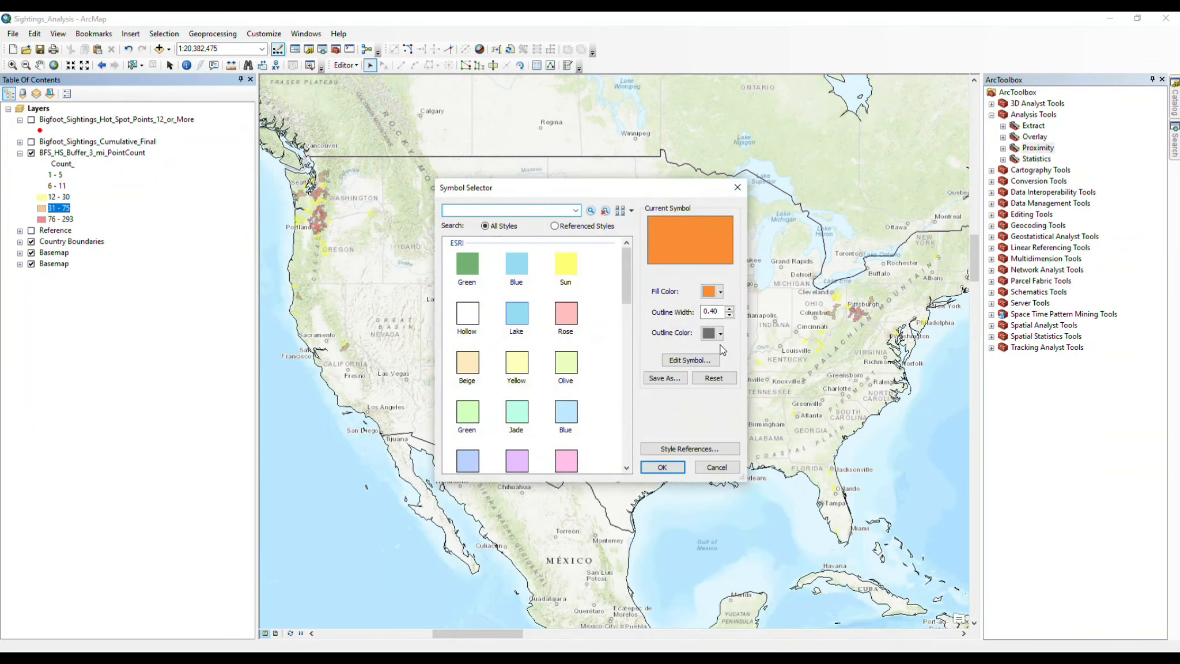
click(713, 332)
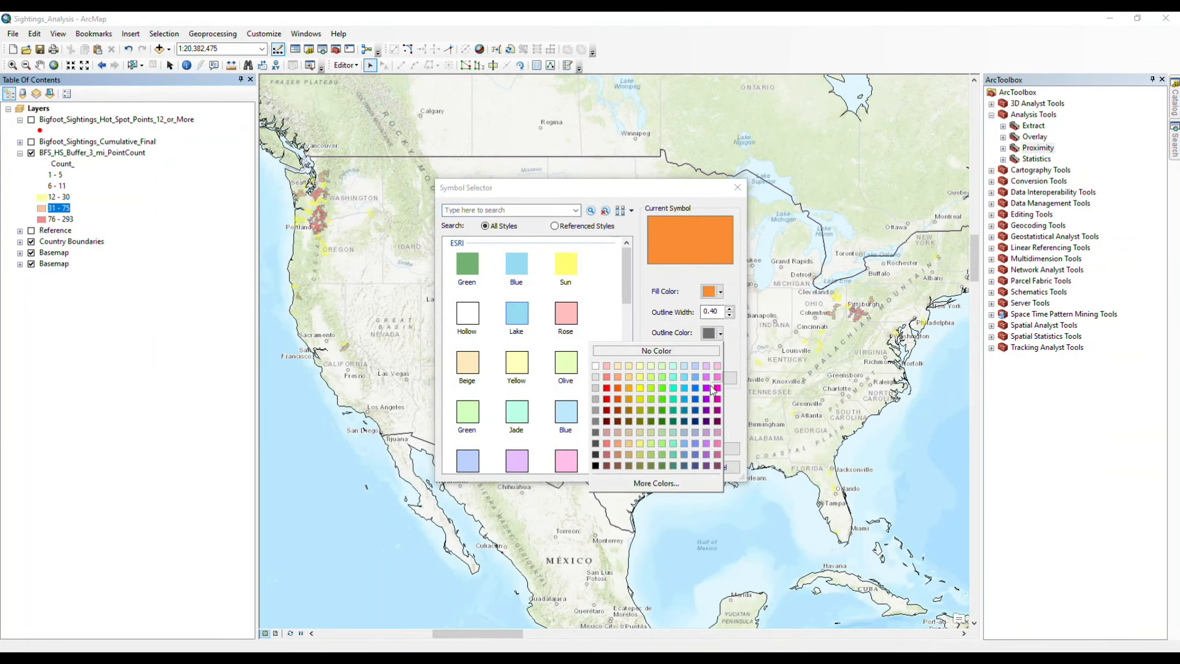
click(624, 389)
click(655, 465)
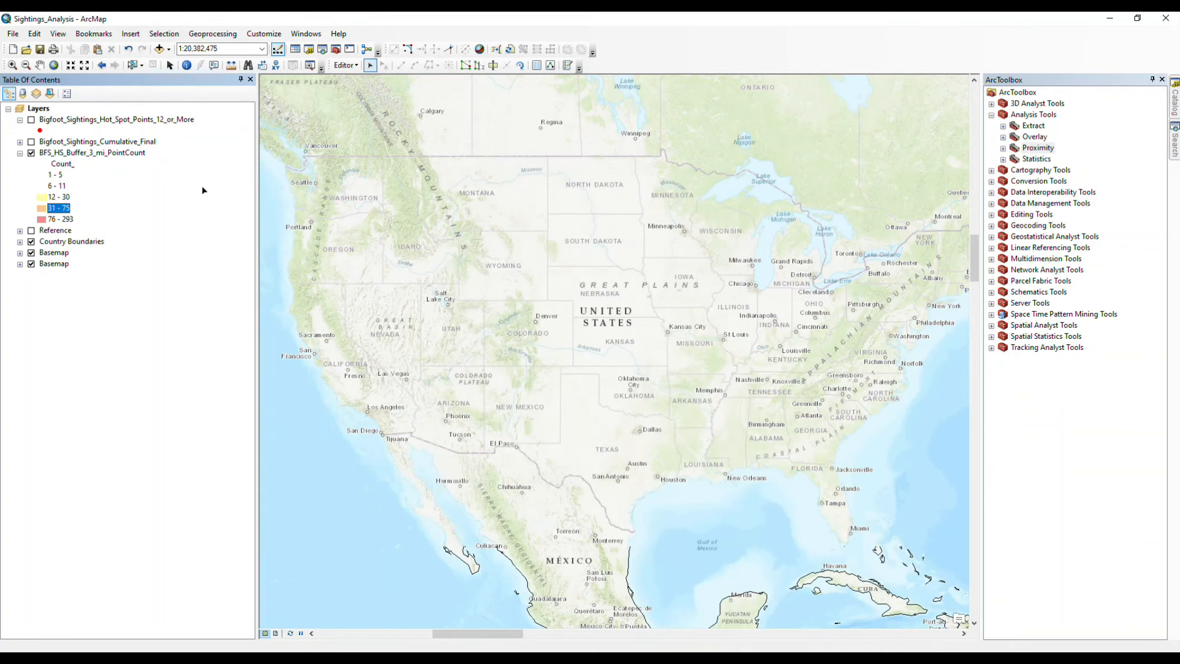
- Set the outline color of the 76 - 293 class in BFS_HS_Buffer_3_mi_PointCount to red
double_click(41, 219)
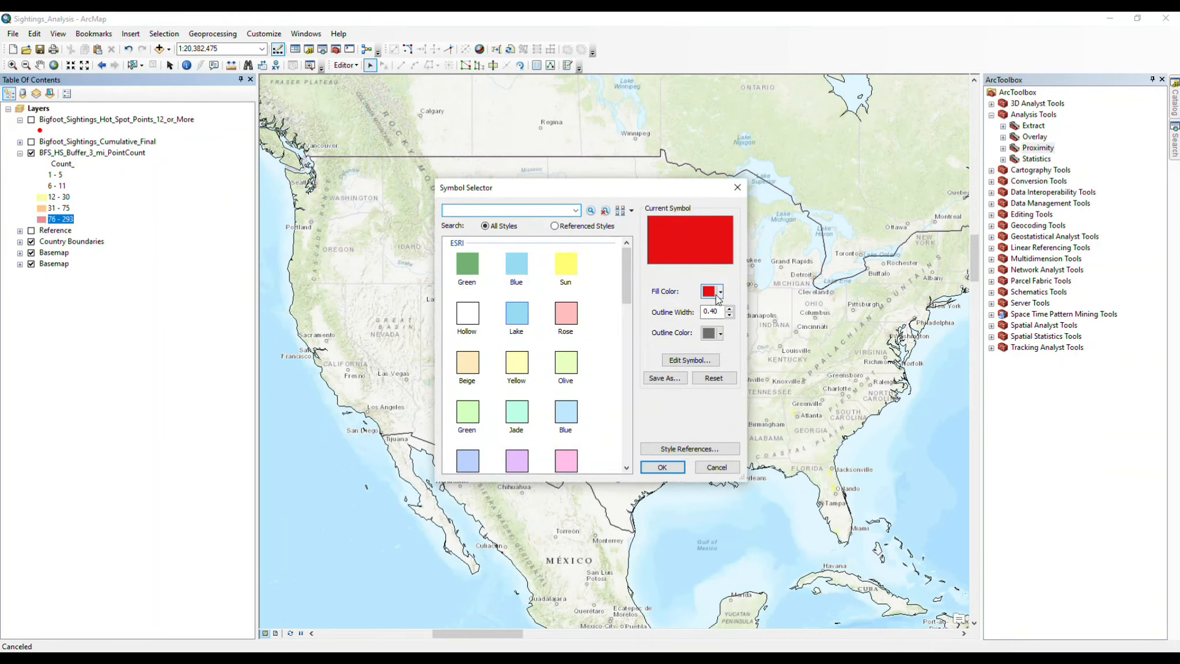
click(715, 333)
click(606, 388)
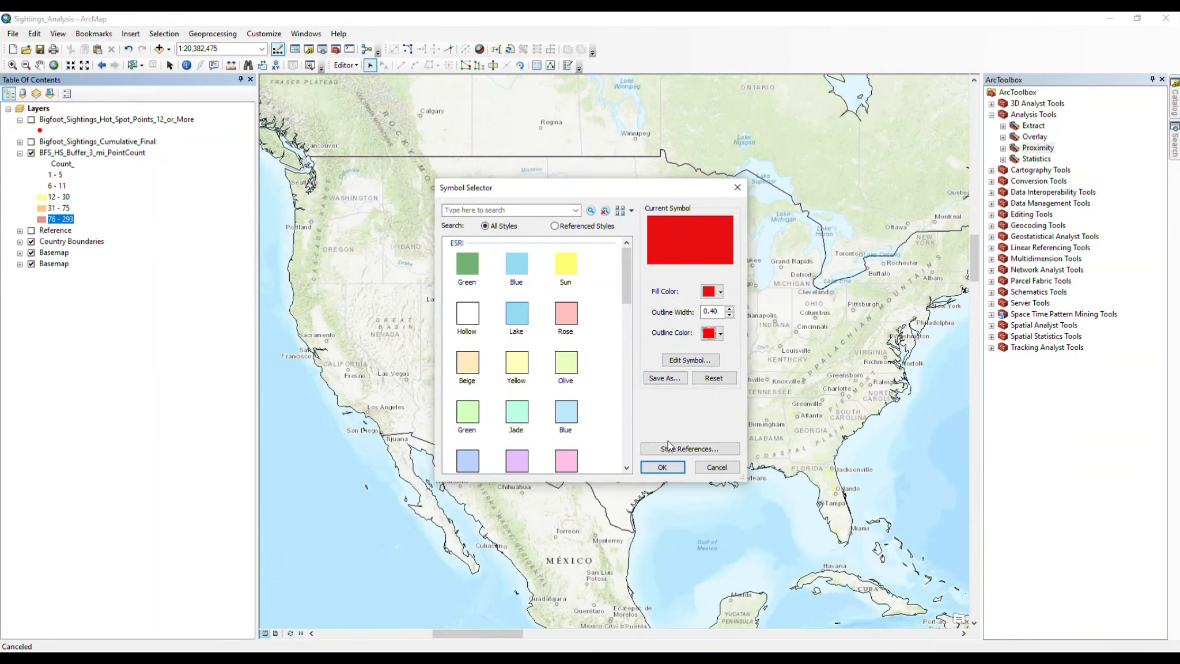
click(657, 466)
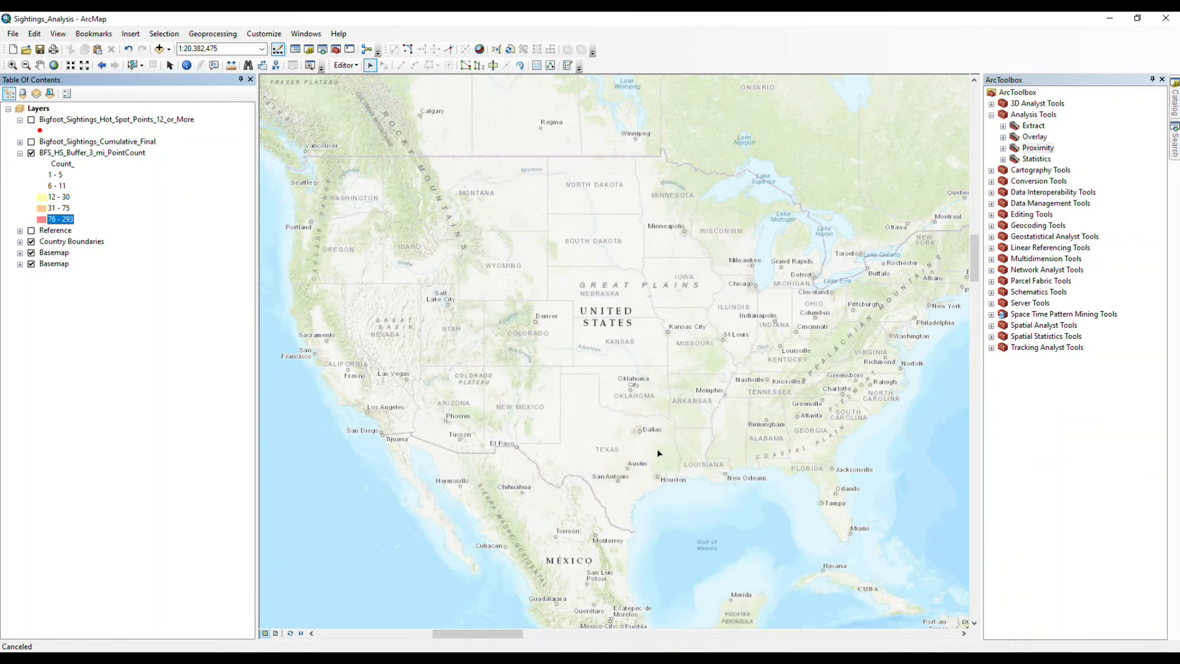
- Set the display transparency of the BFS_HS_Buffer_3_mi_PointCount layer to 0%
right_click(109, 152)
click(165, 404)
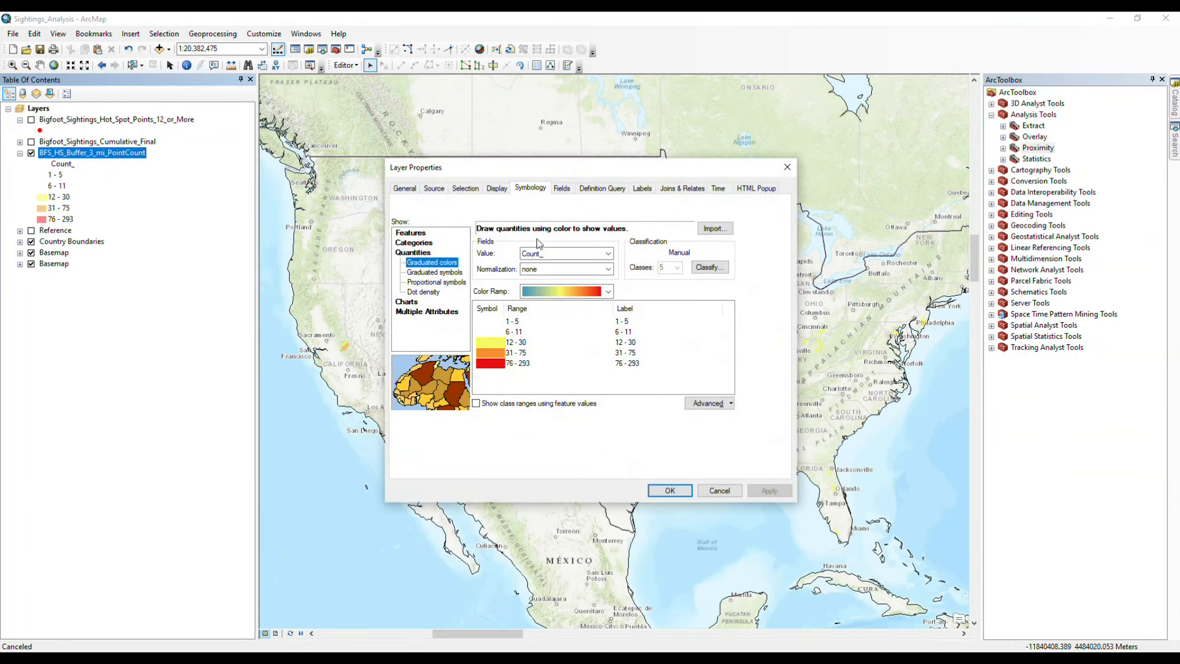
click(496, 188)
double_click(495, 215)
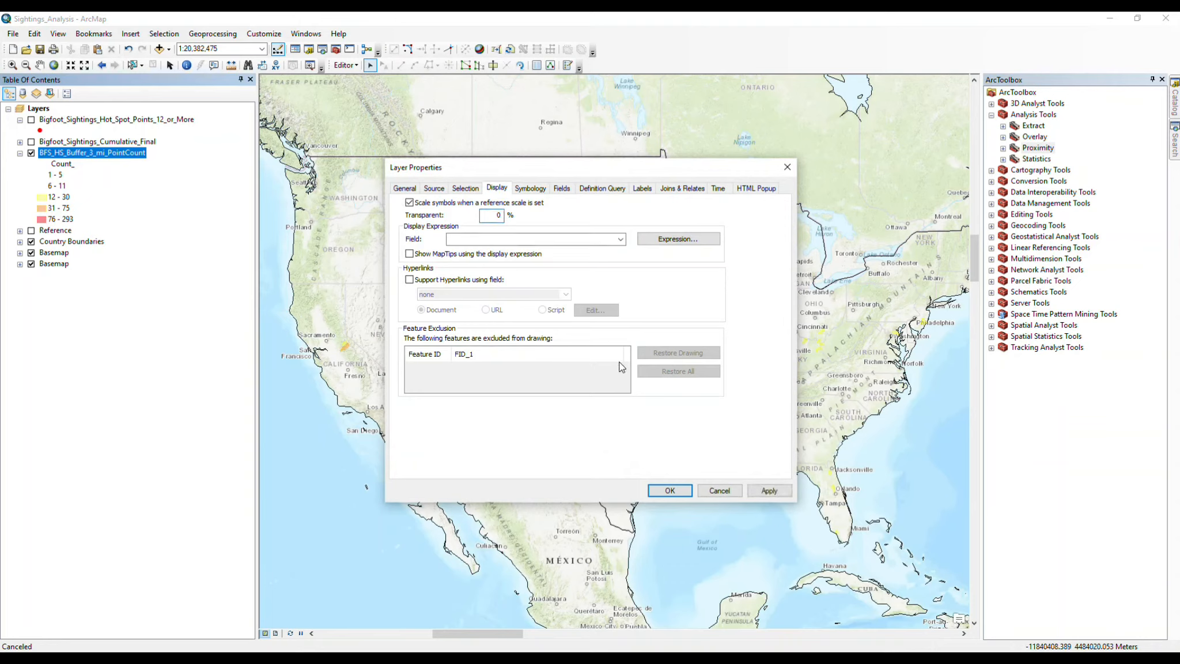
click(669, 491)
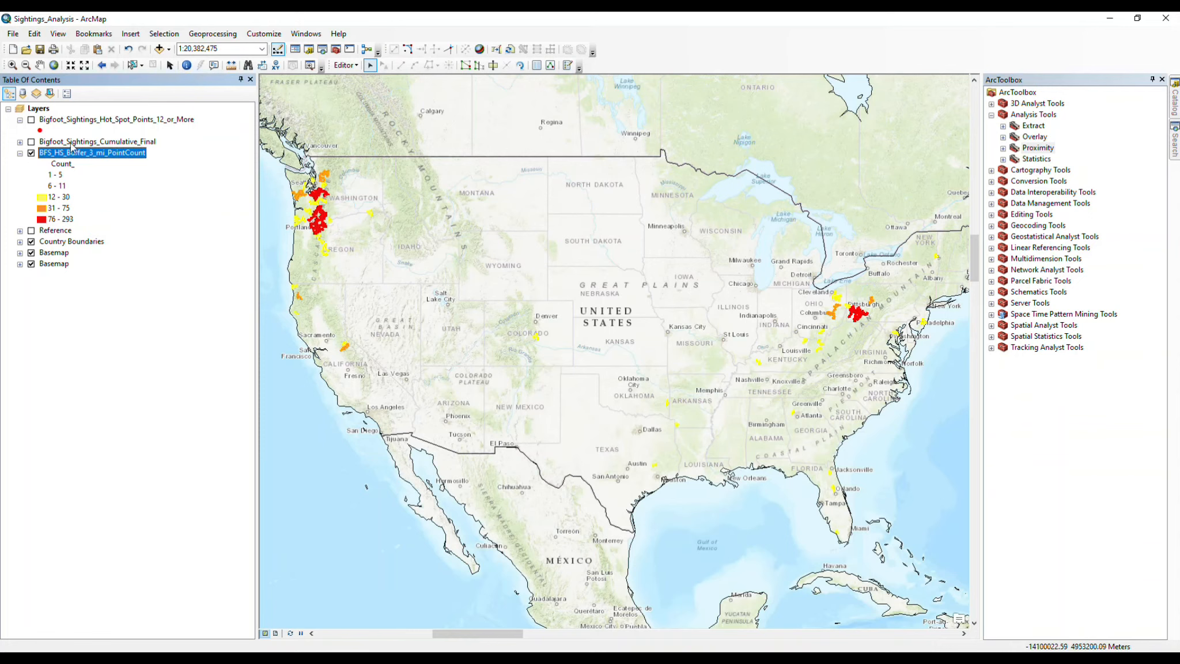
- Show Bigfoot_Sightings_Cumulative_Final, save the edits and end the edit session, and hide that layer again
click(31, 141)
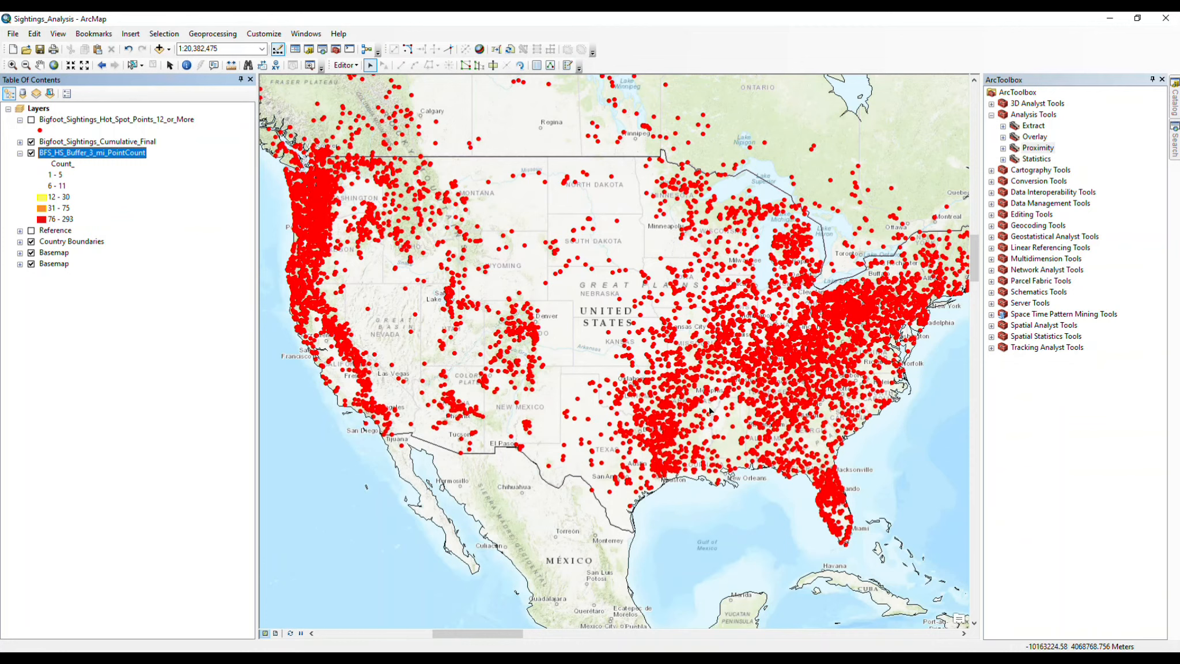
click(344, 66)
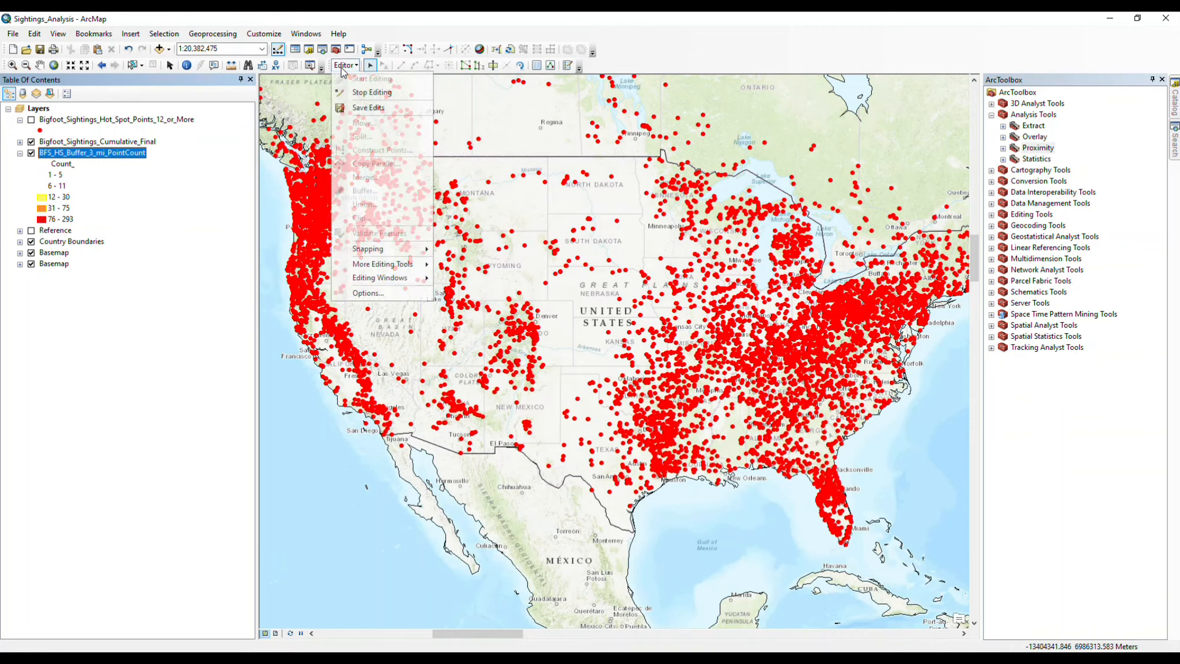
click(367, 108)
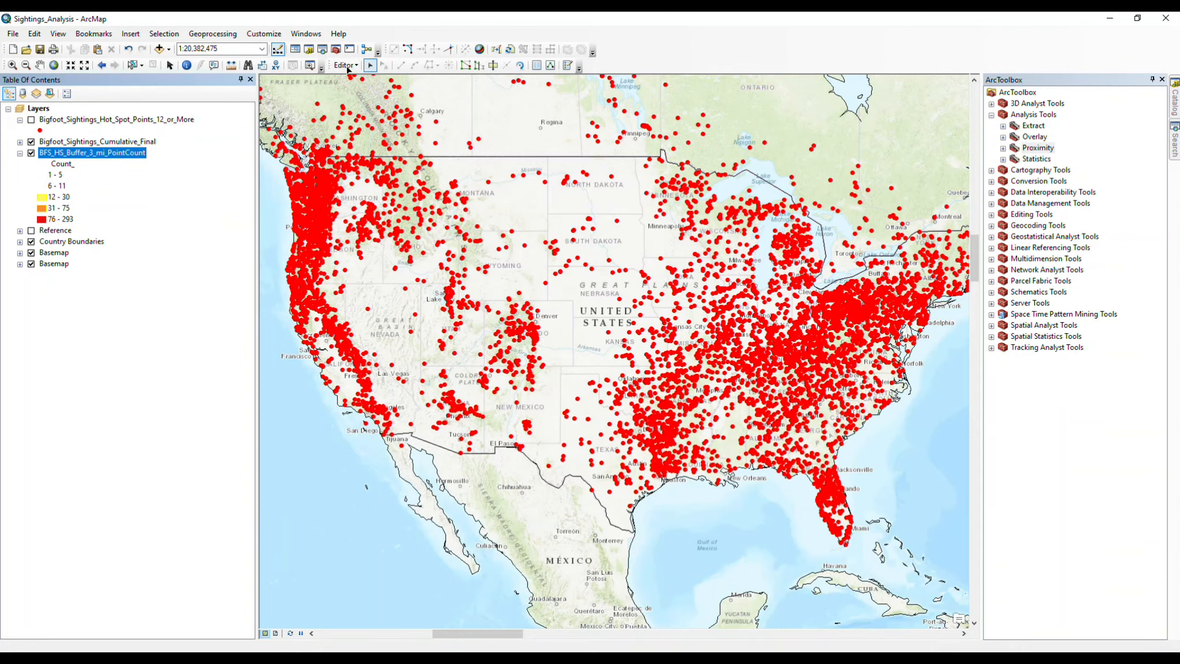
click(347, 68)
click(367, 92)
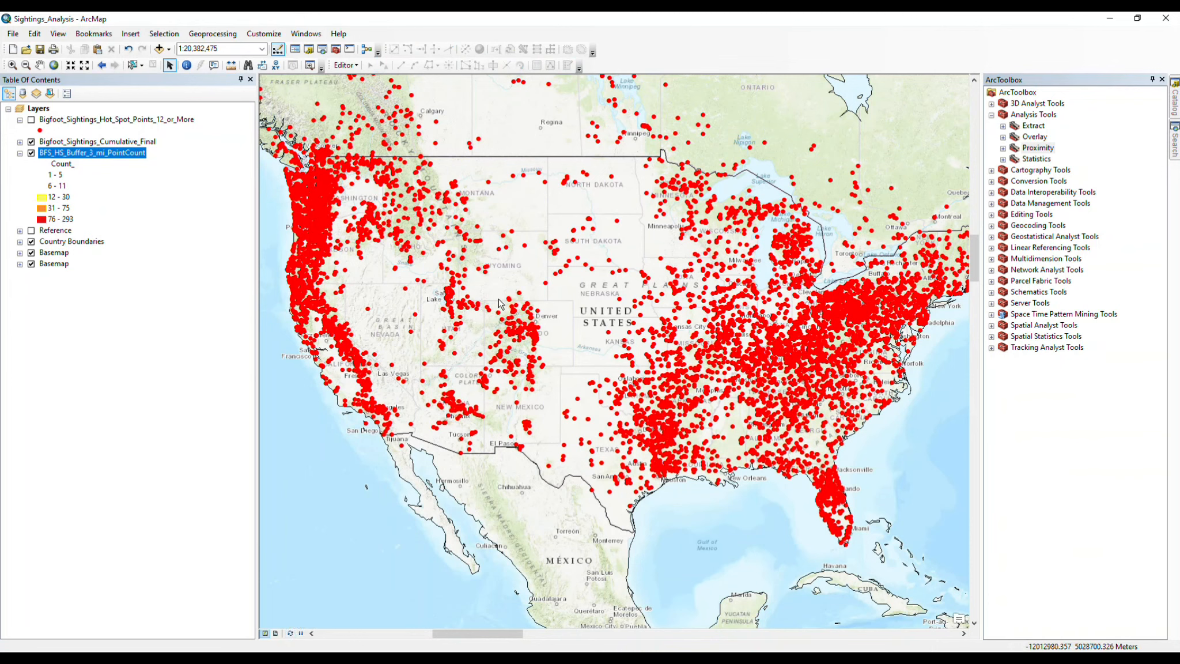
click(31, 143)
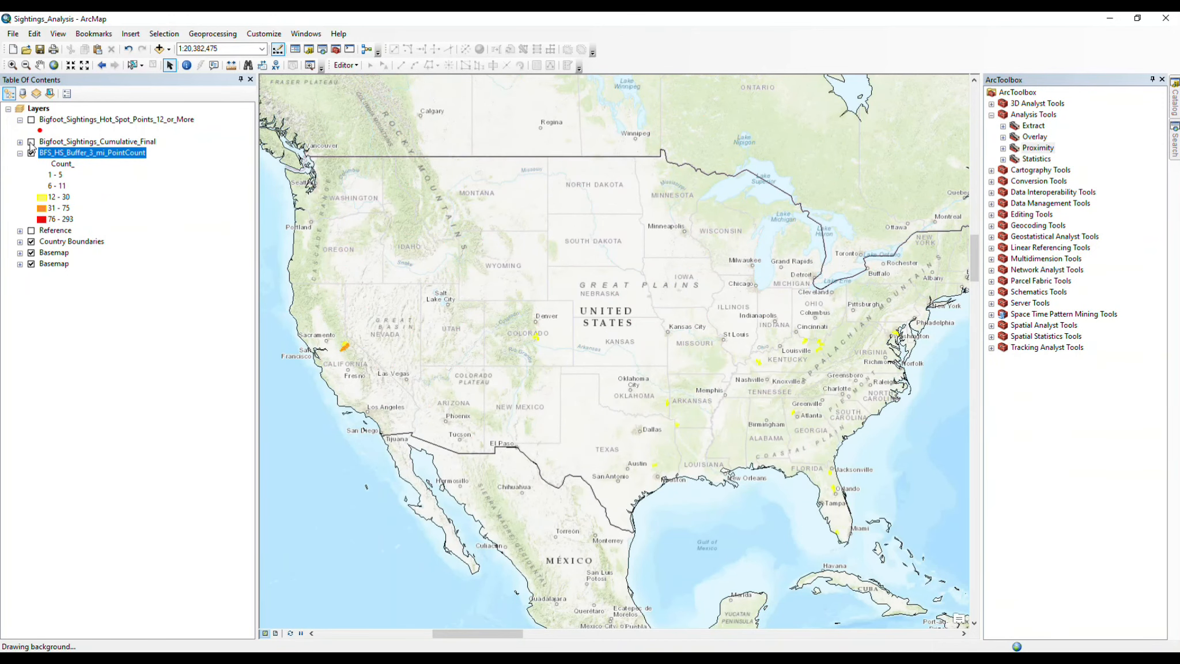
- Check the records in the attribute table of BFS_HS_Buffer_3_mi_PointCount and close it
right_click(81, 155)
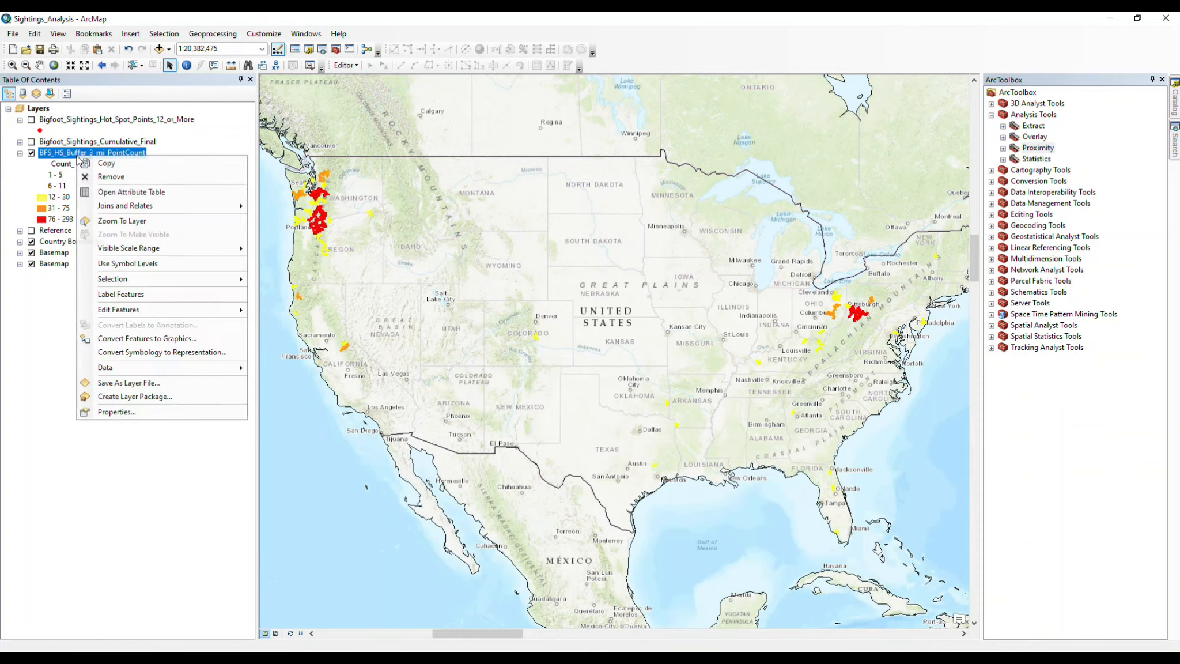
click(109, 193)
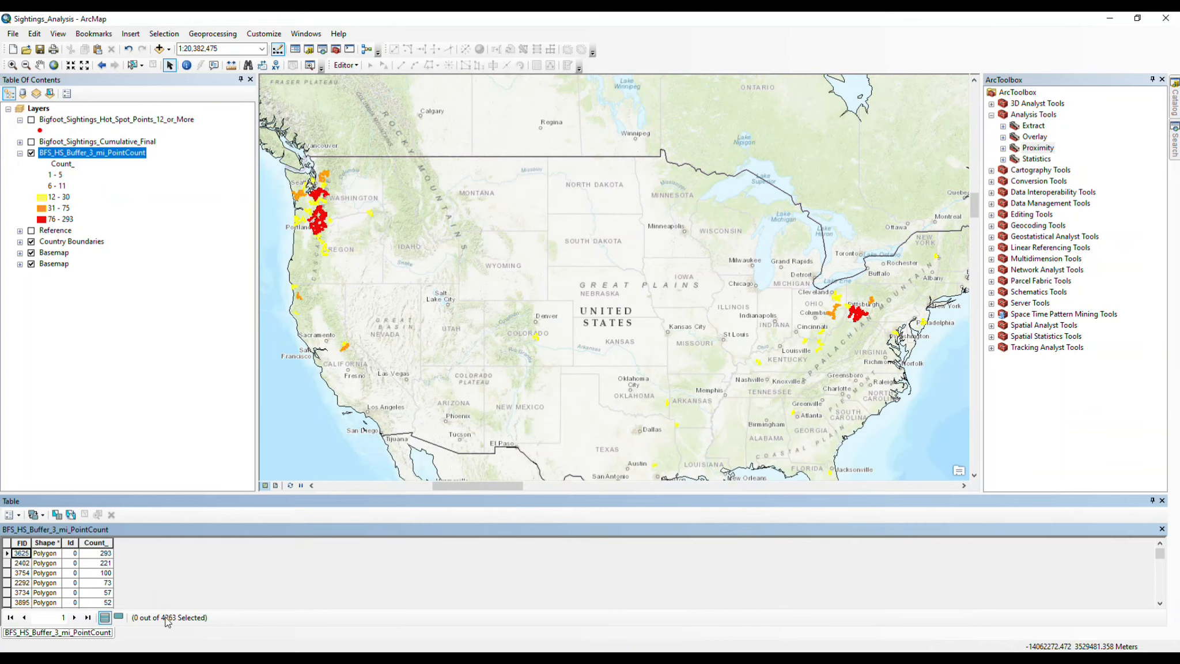
click(1162, 529)
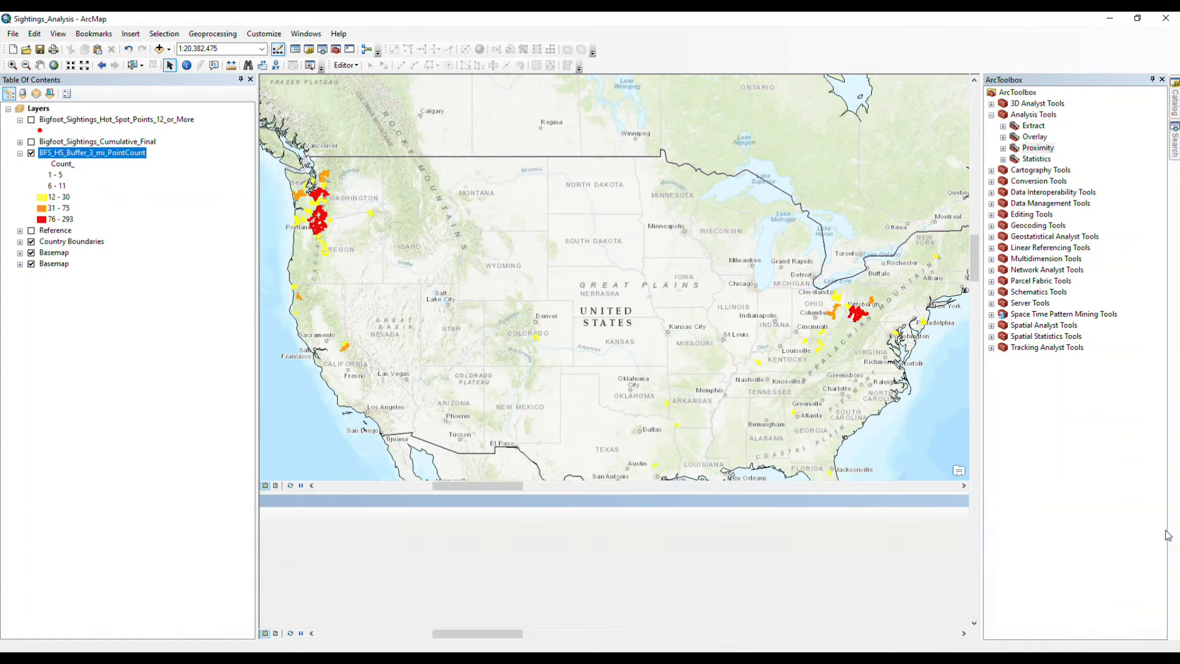
- Open the attribute table of BFS_HS_Buffer_3_mi_PointCount and select its buffers where "Count_" > 12
right_click(83, 157)
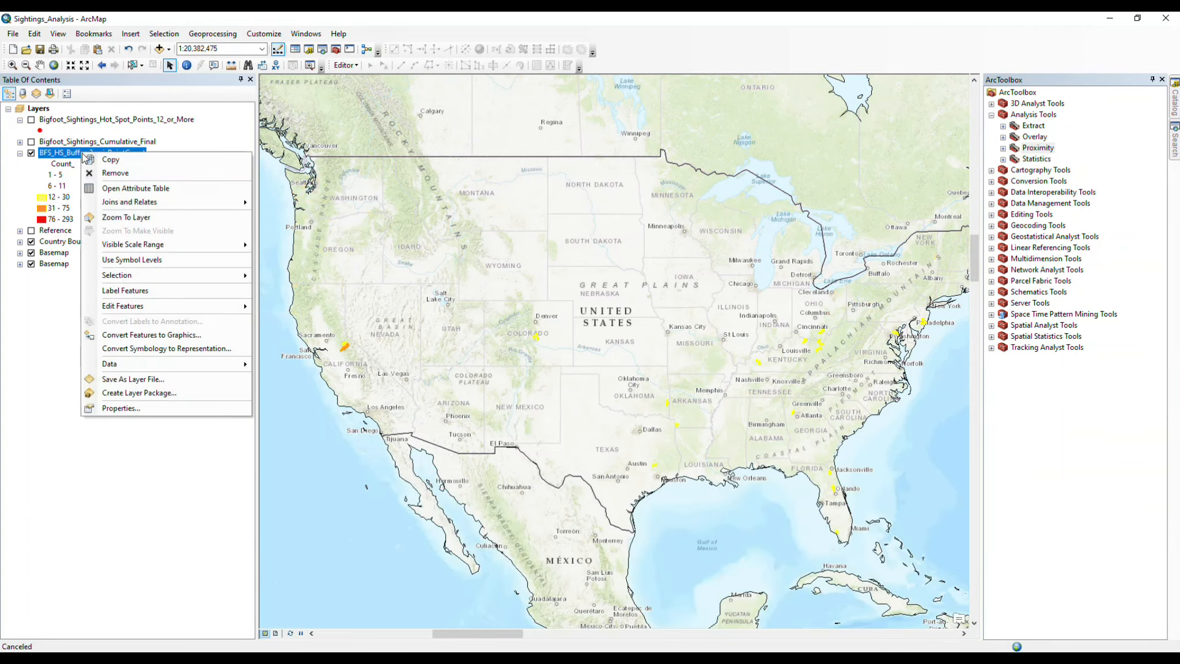
click(112, 190)
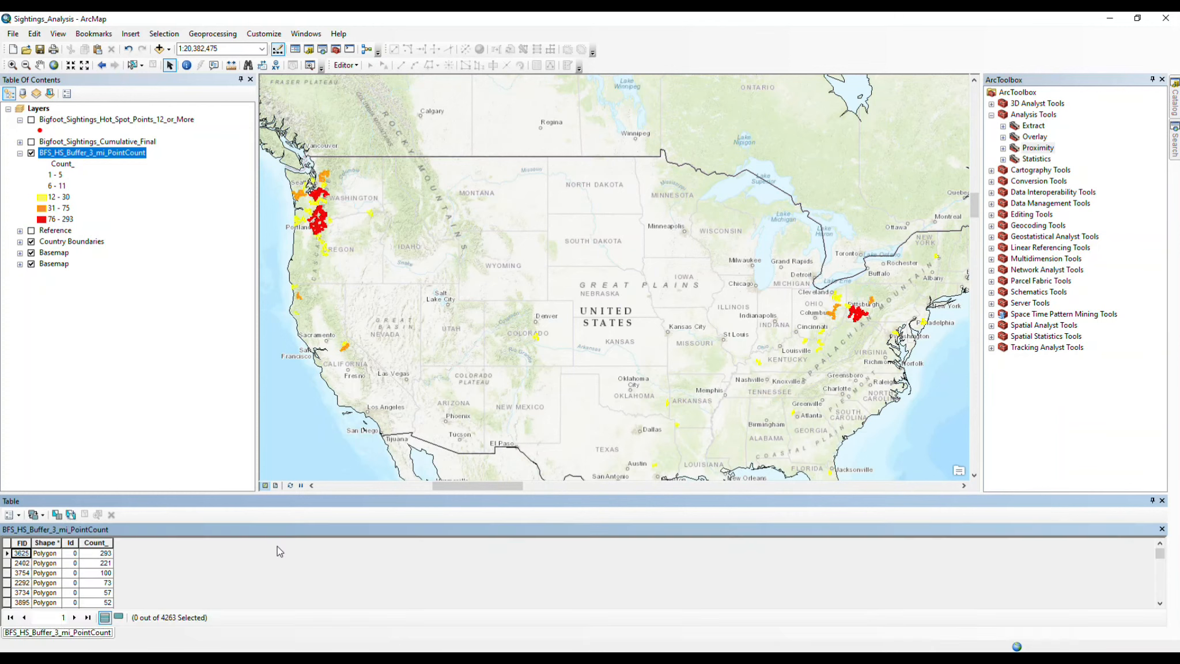
click(162, 34)
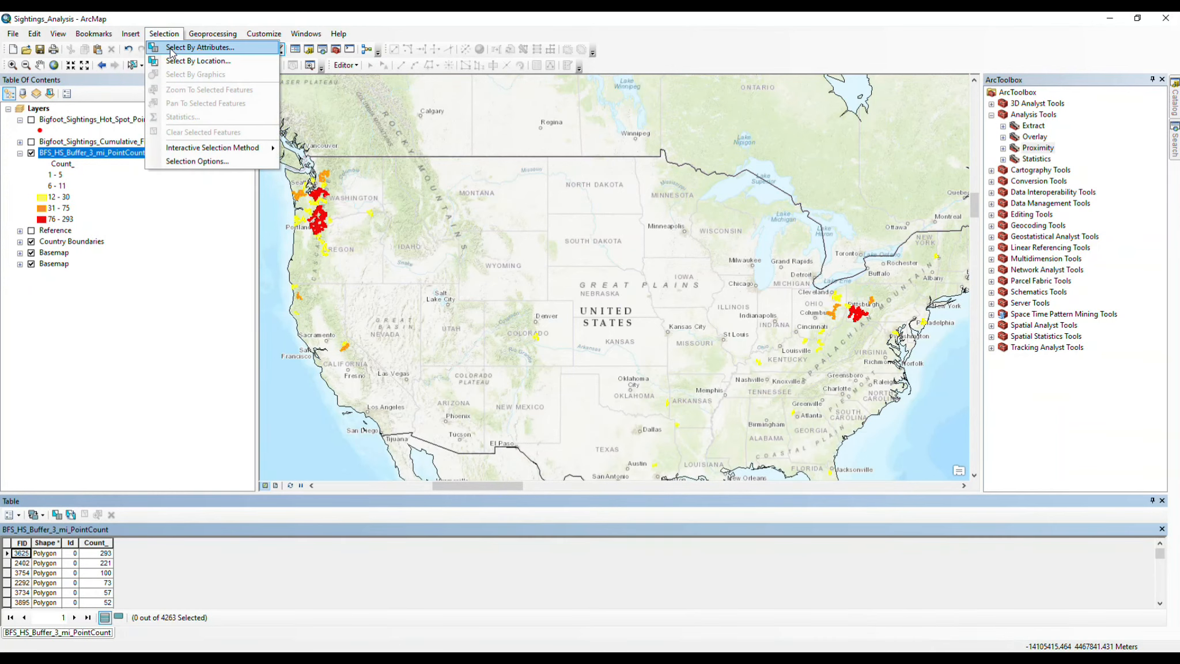
click(171, 47)
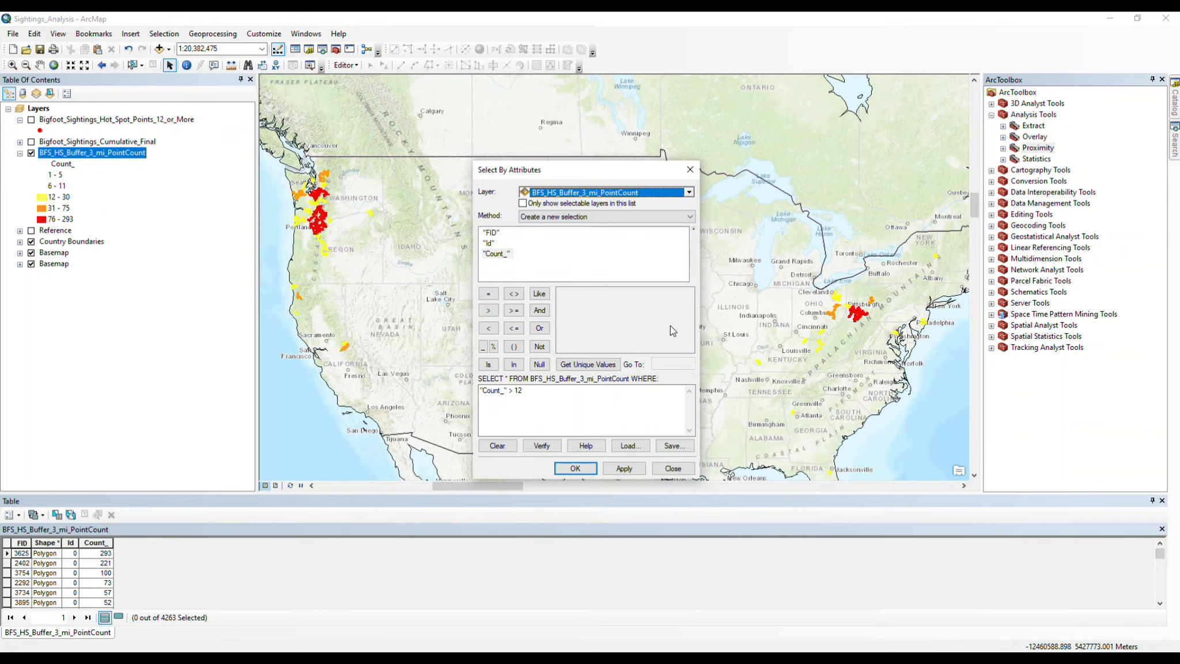
click(591, 472)
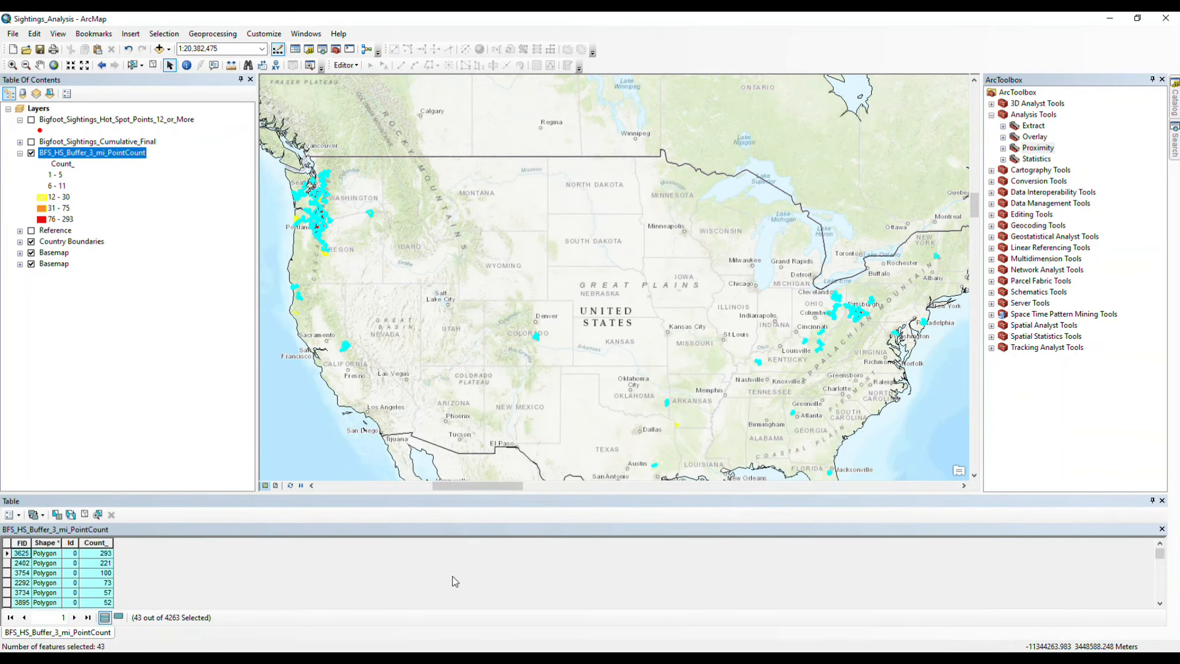
- Limit the attribute table to the selected records and zoom the map to the selected buffers
click(119, 617)
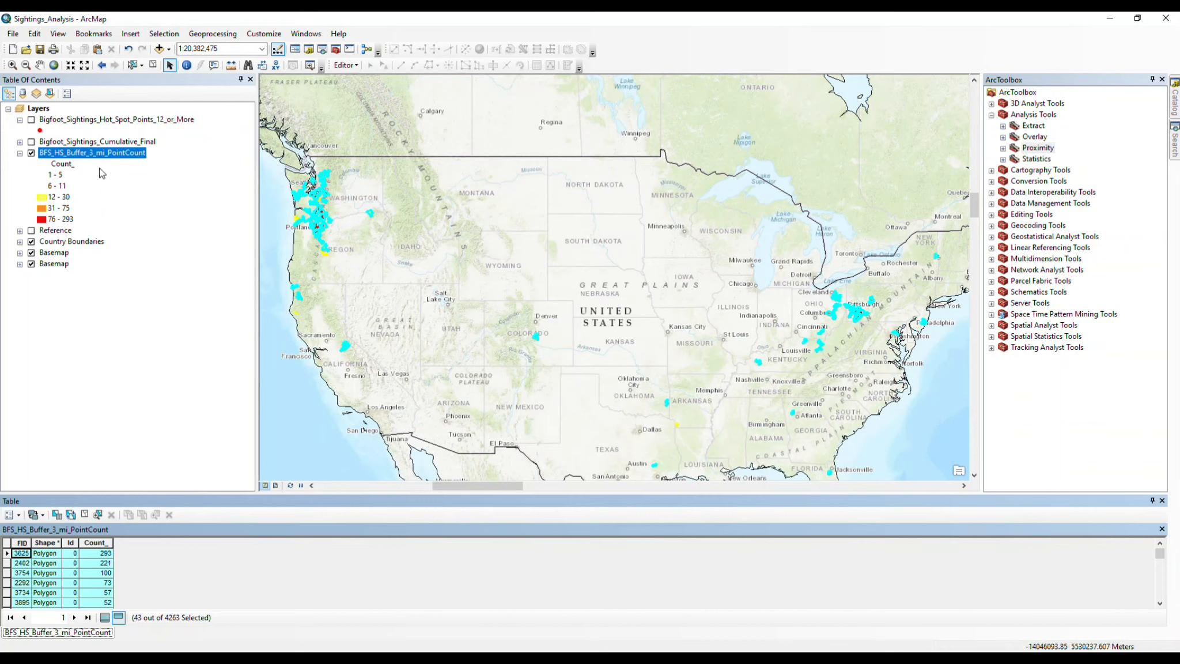
right_click(91, 153)
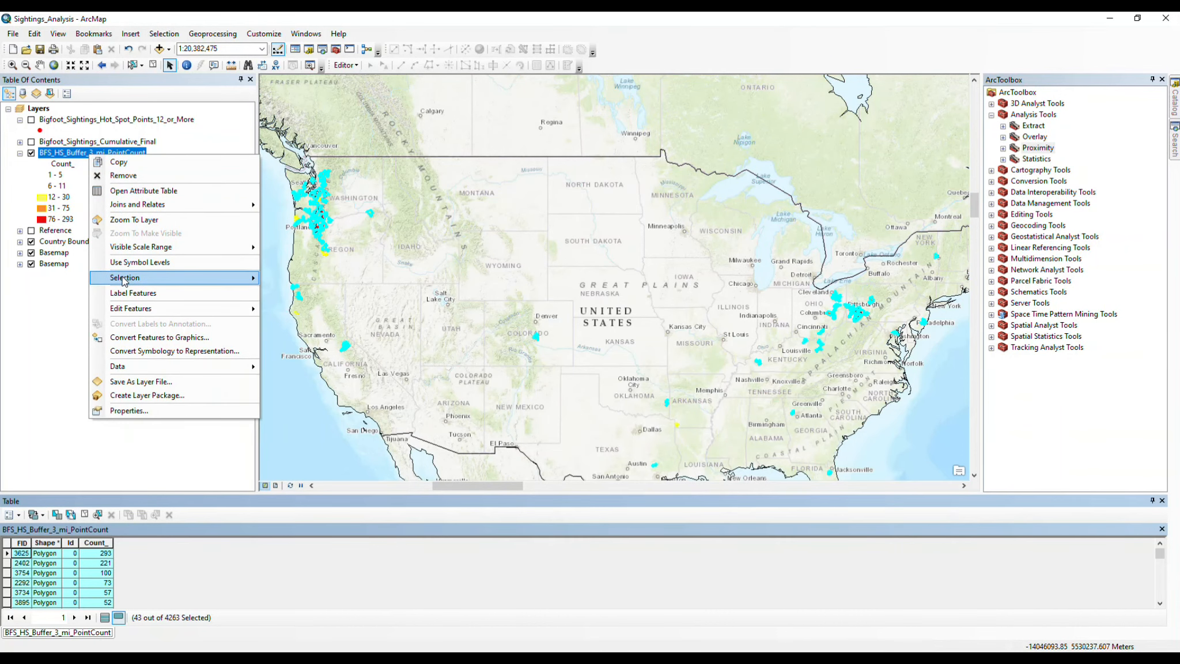
mouse_move(125, 282)
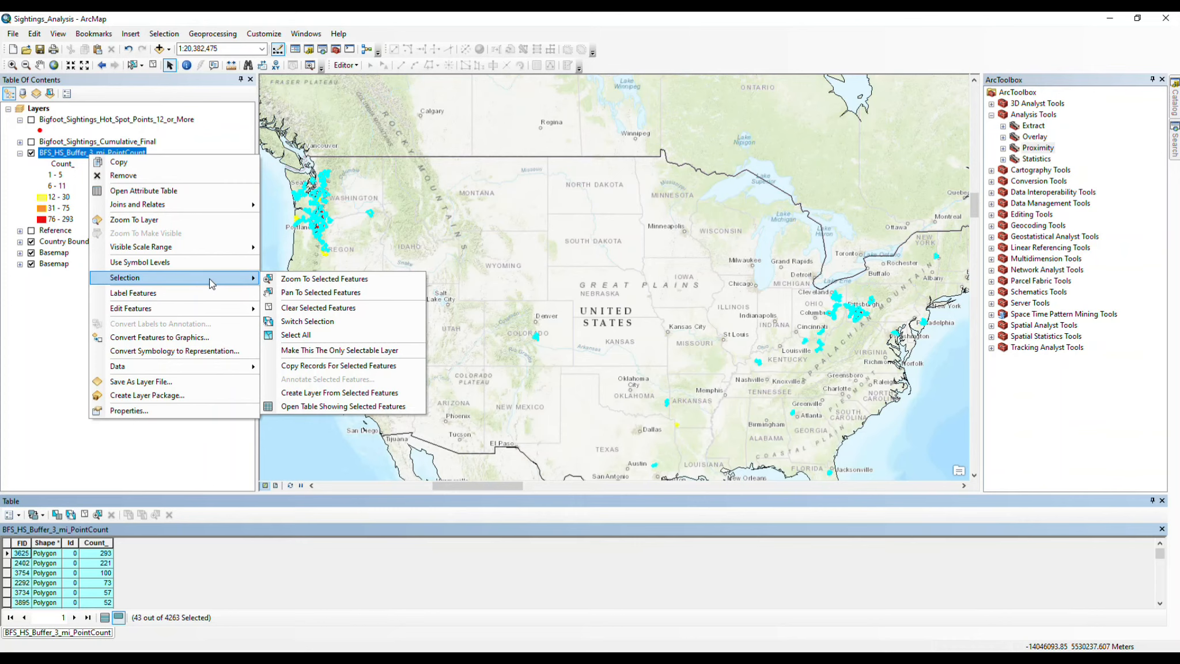
click(306, 280)
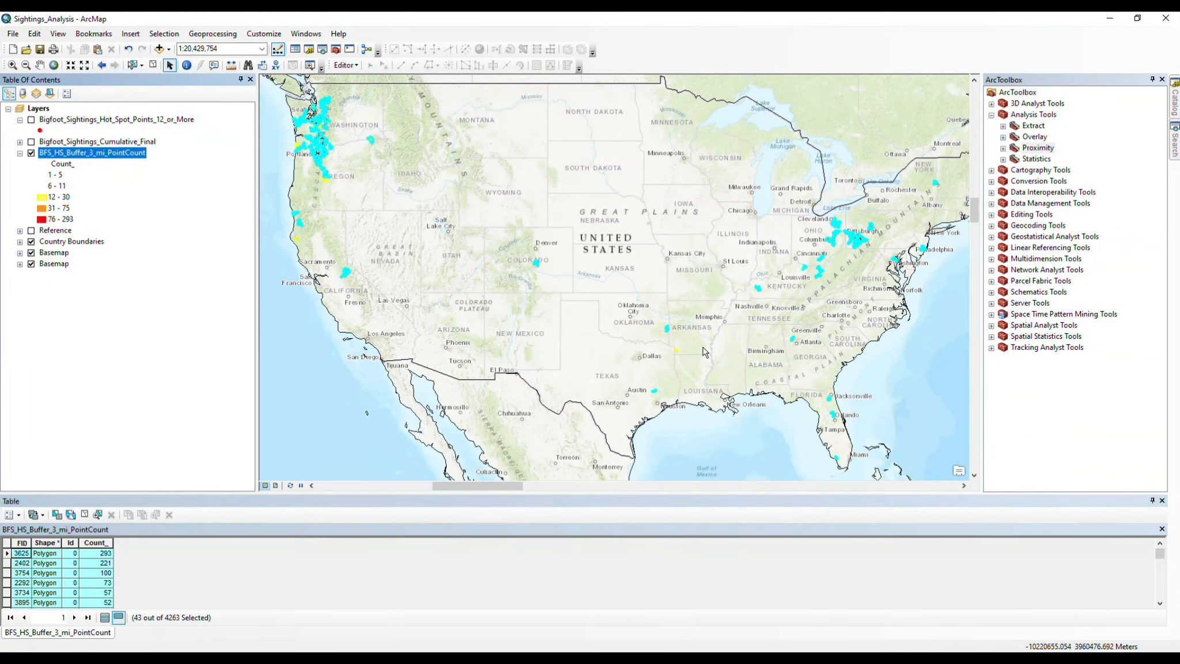
- Clear the buffer selection and close the attribute table
click(153, 64)
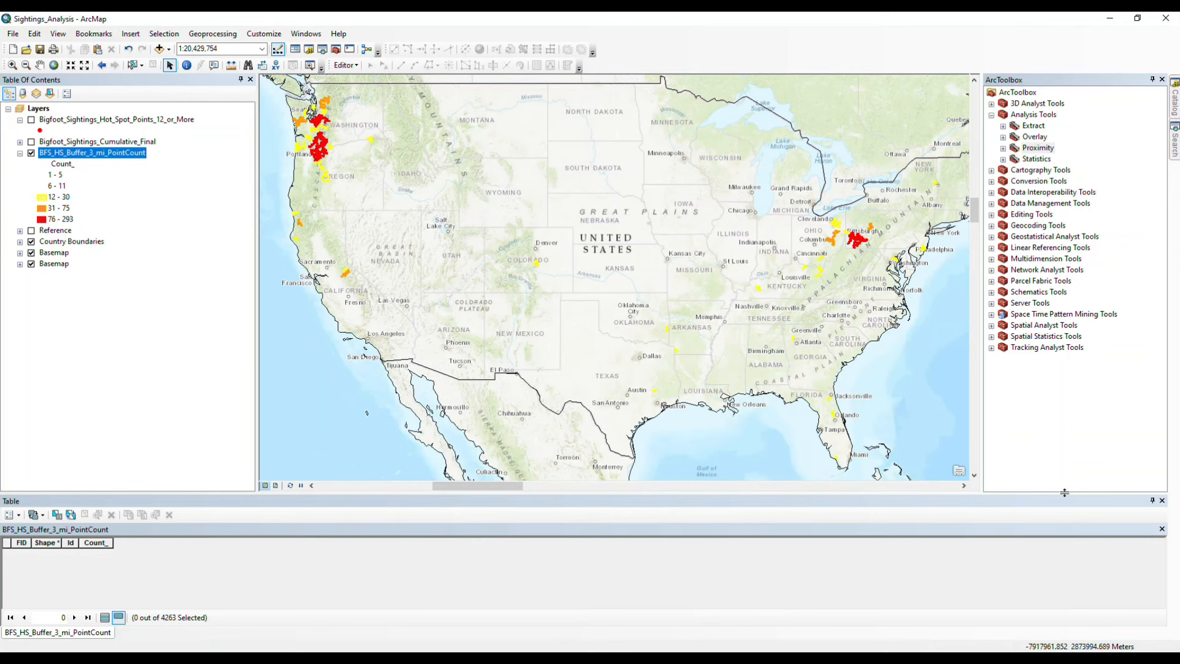
click(1163, 501)
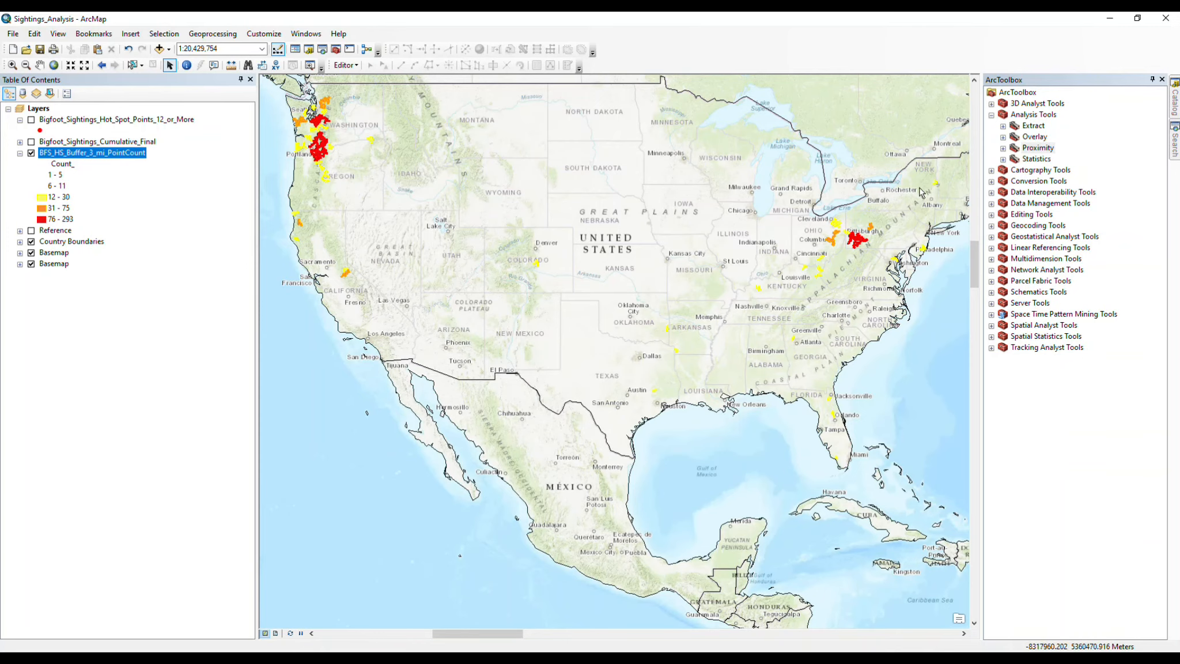
- Show Bigfoot_Sightings_Cumulative_Final, identify the yellow buffer near Lake George, and compare its sightings with the buffer layer hidden and shown
click(12, 65)
drag(928, 174, 946, 194)
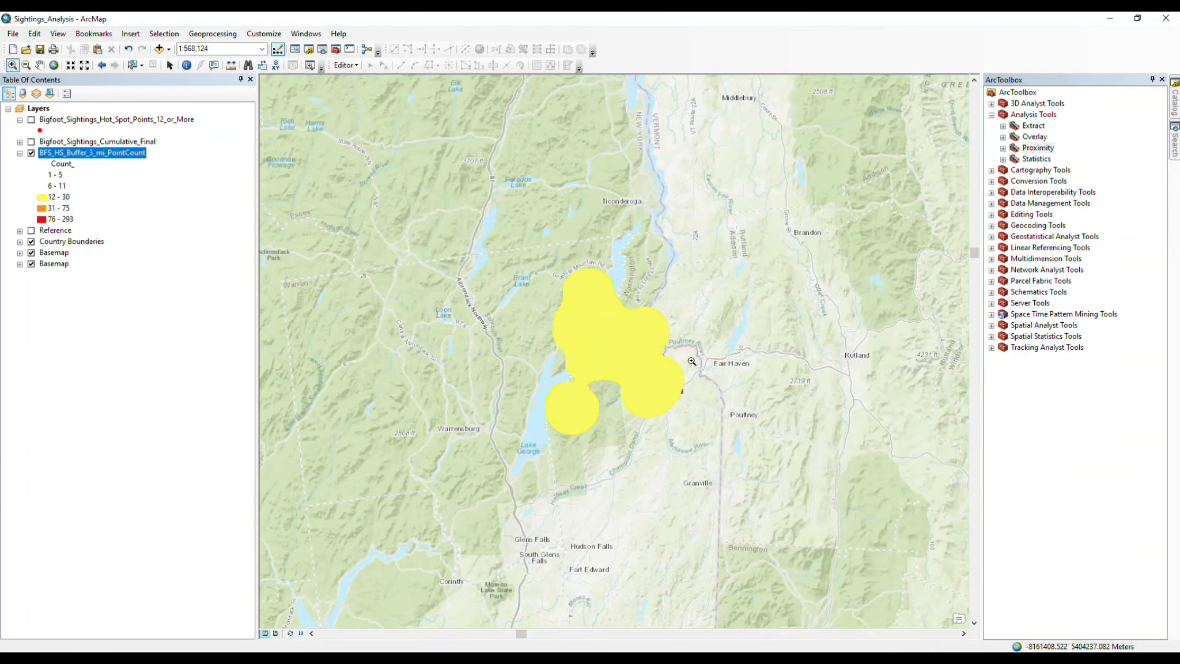
click(31, 142)
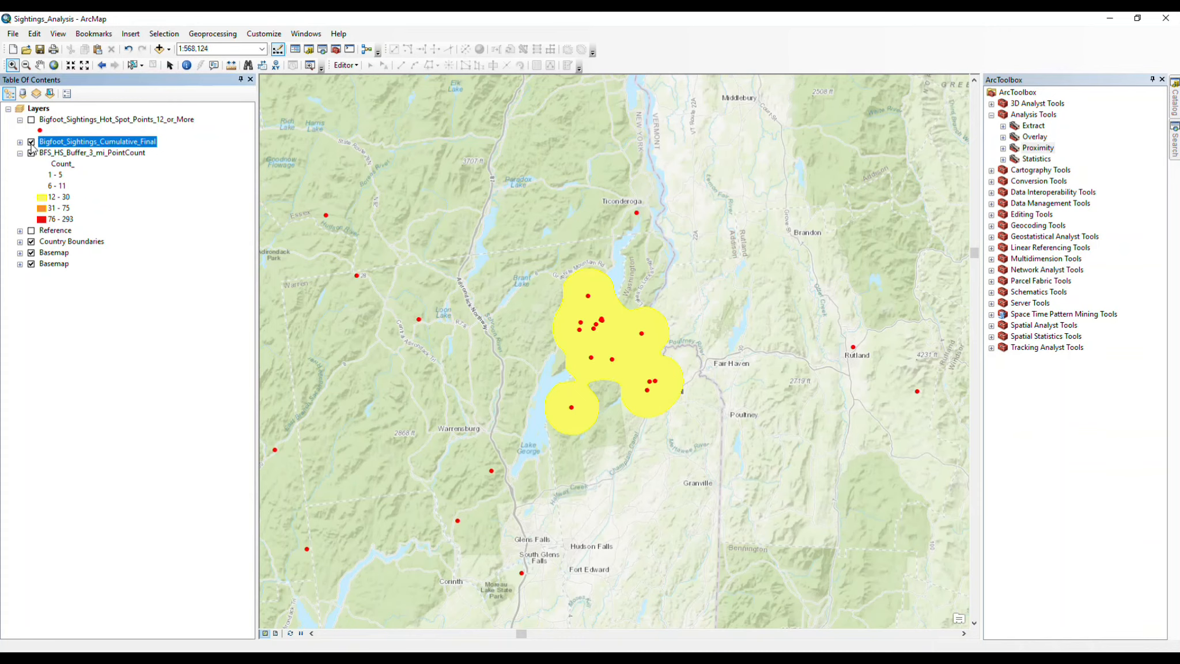
click(187, 64)
click(577, 318)
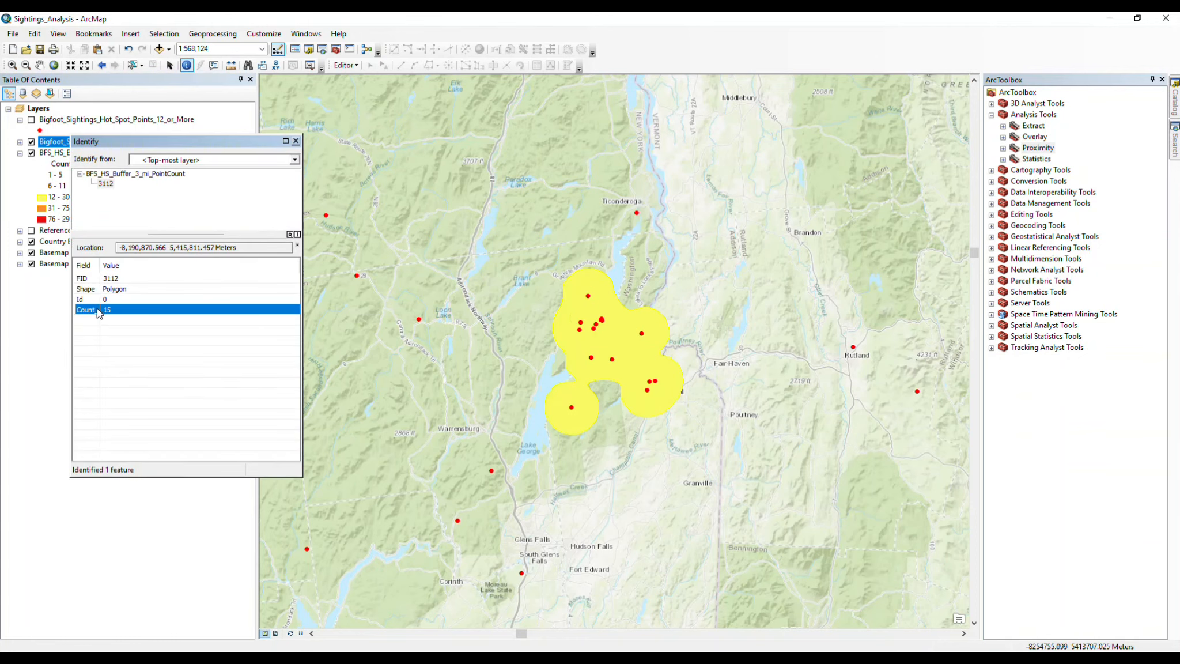
click(296, 140)
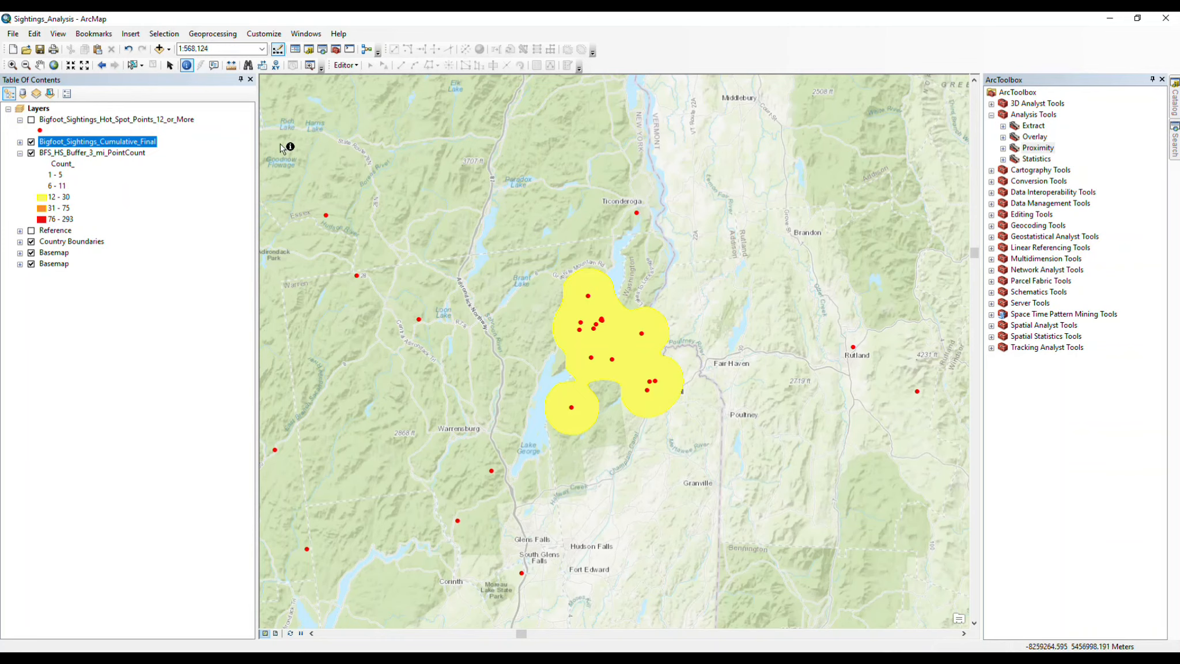
click(31, 153)
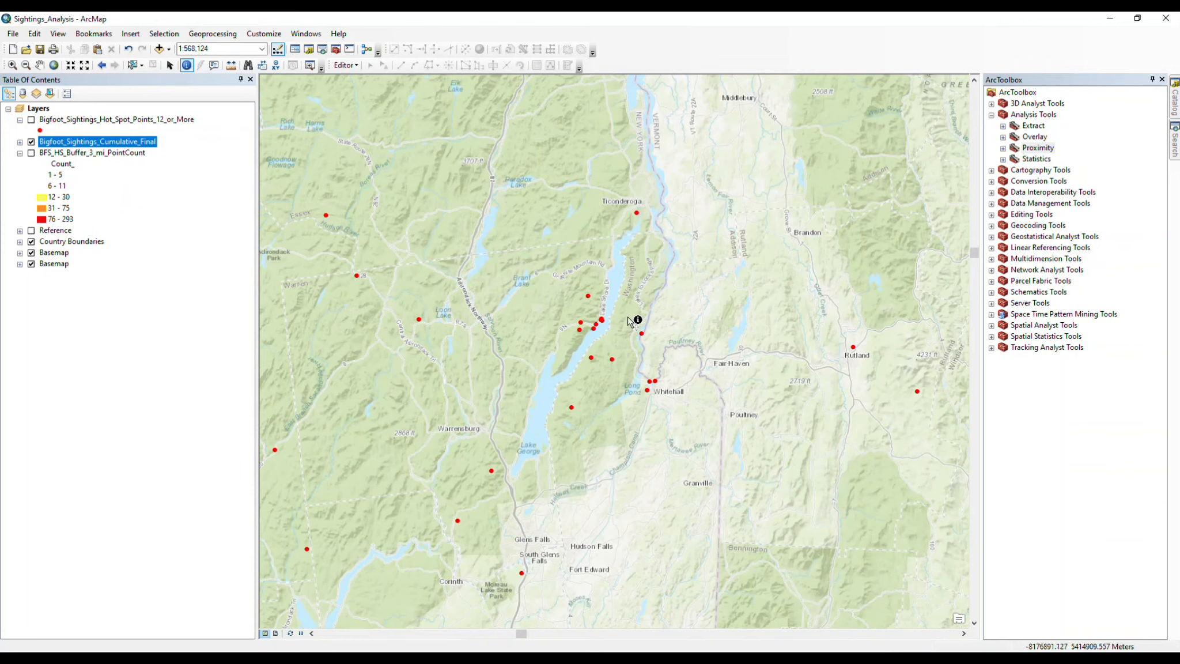
click(31, 153)
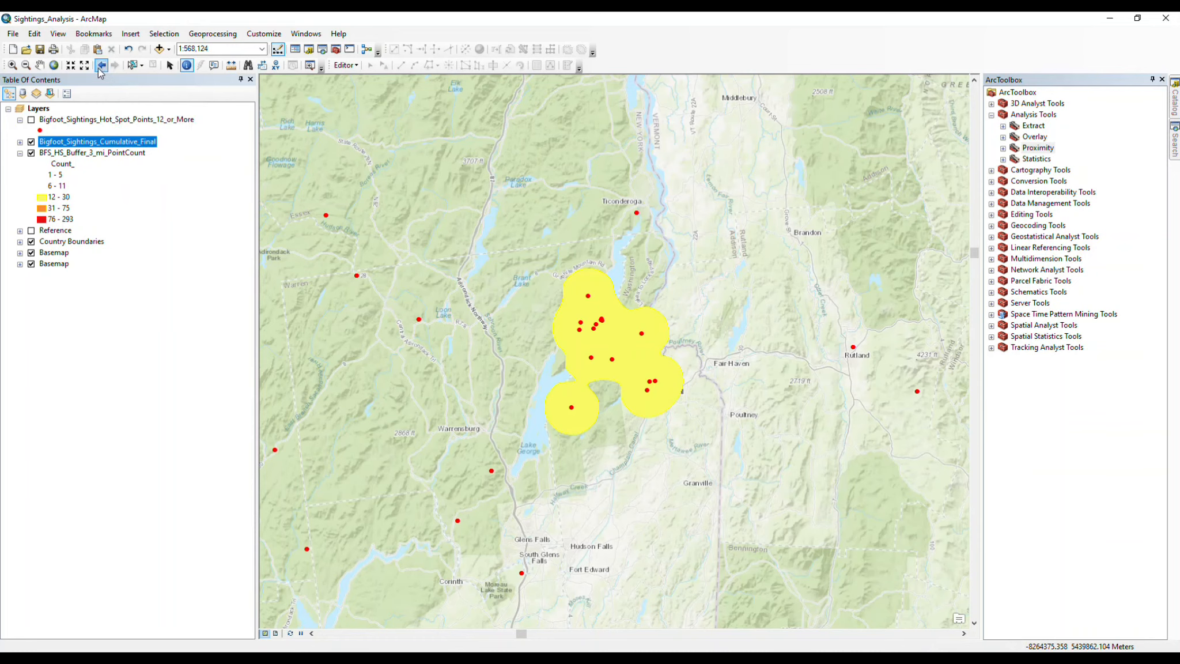
- Return the map from the Lake George area to the contiguous United States and hide Bigfoot_Sightings_Cumulative_Final
ctrl+click(84, 154)
right_click(83, 155)
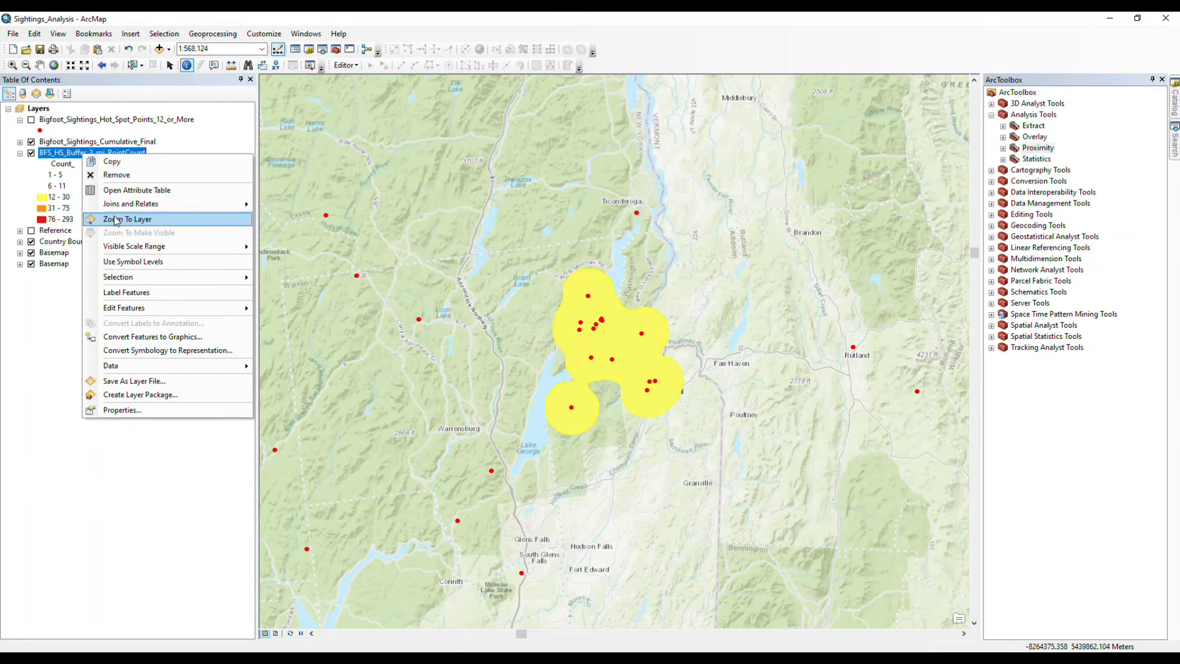
click(114, 216)
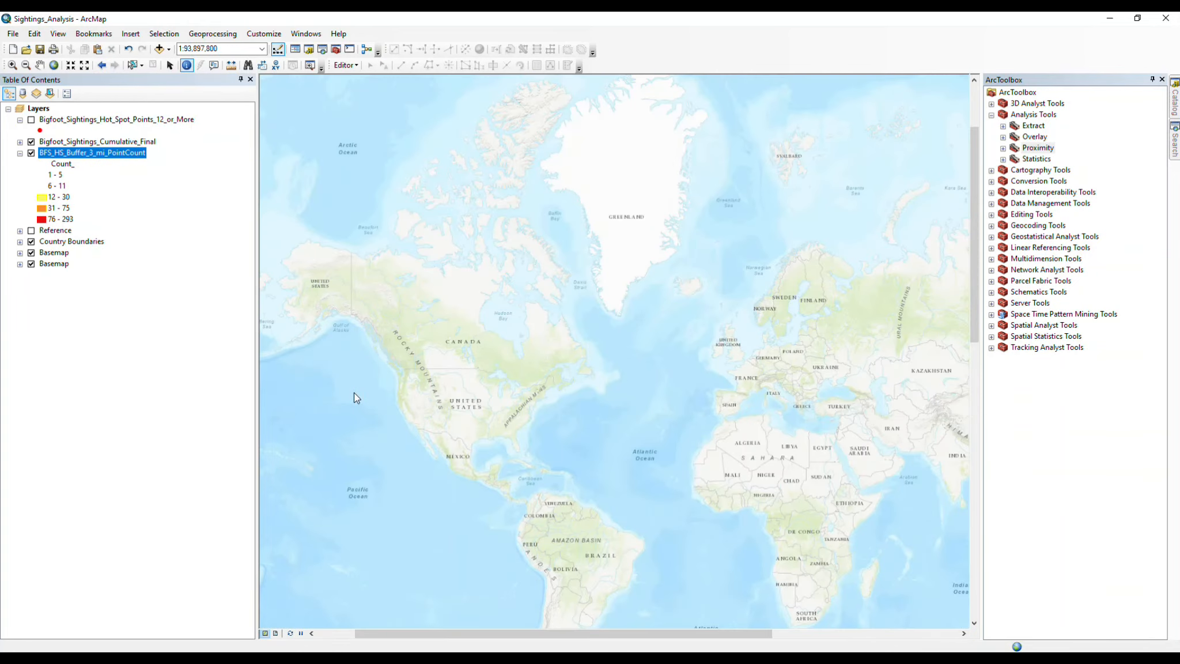
right_click(113, 156)
click(153, 226)
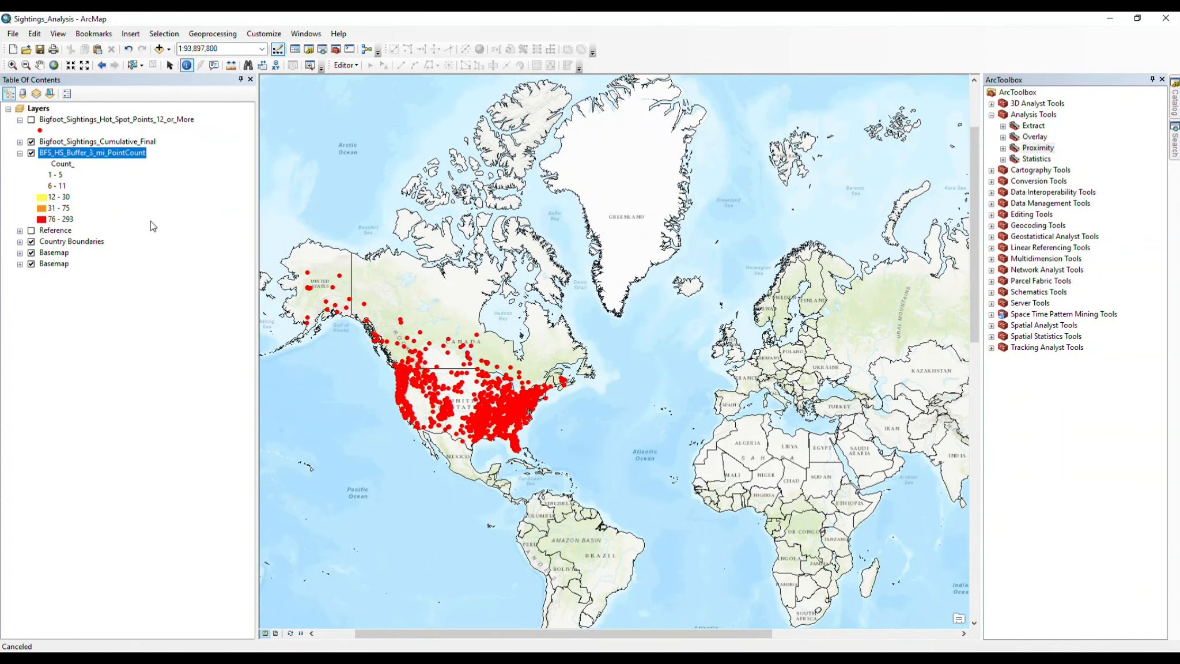
click(11, 66)
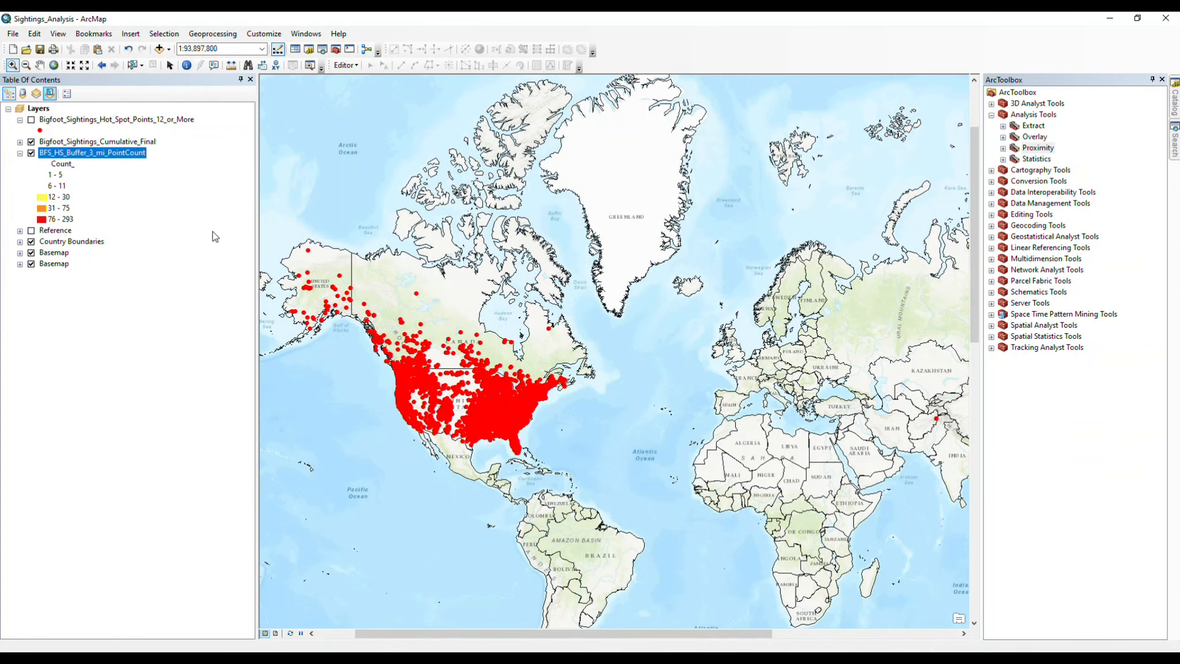
drag(386, 356, 576, 459)
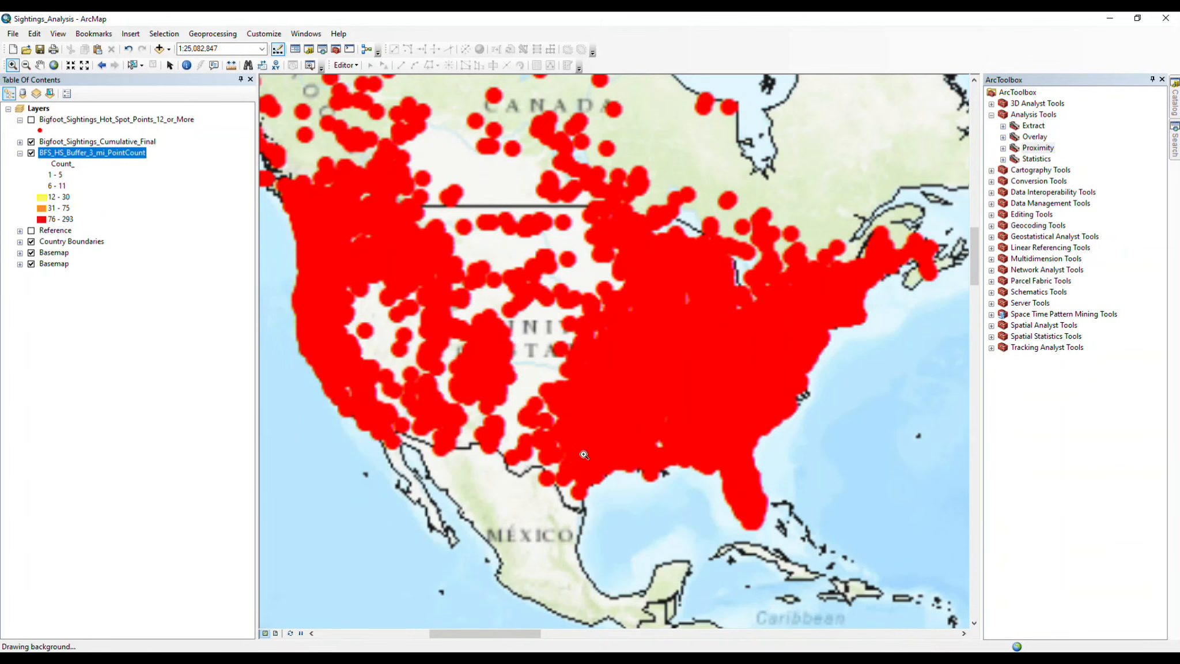
click(31, 141)
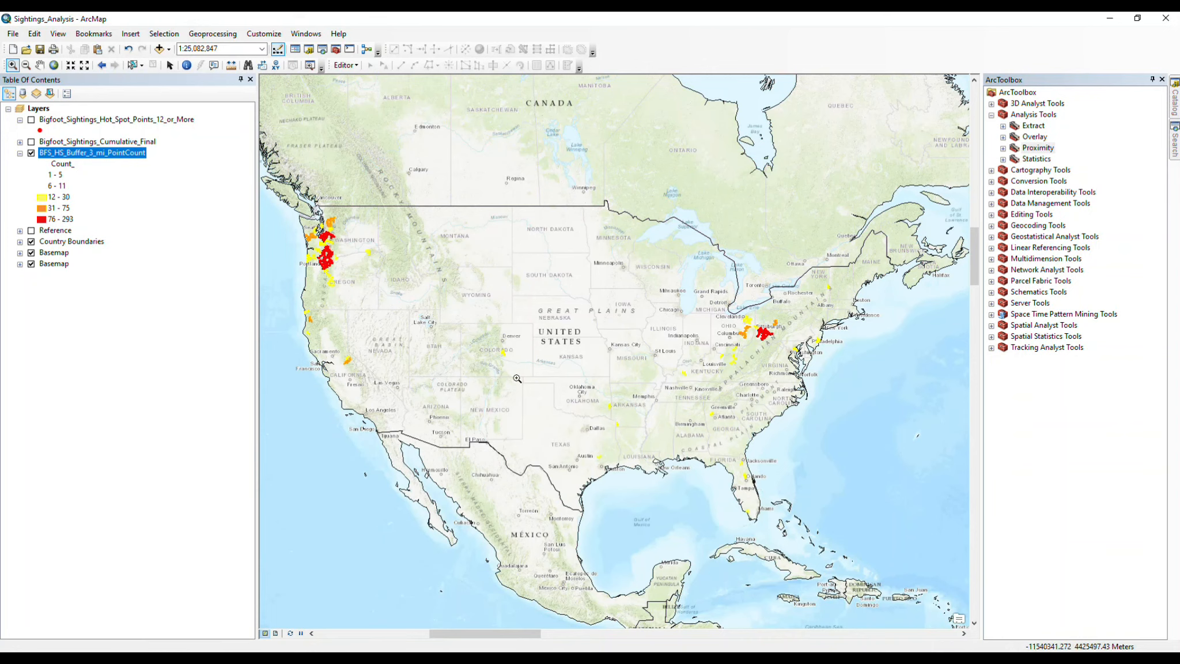
- Start an edit session on BFS_HS_Buffer_3_mi_PointCount with the Pacific Northwest hot spots in view
drag(297, 198, 374, 294)
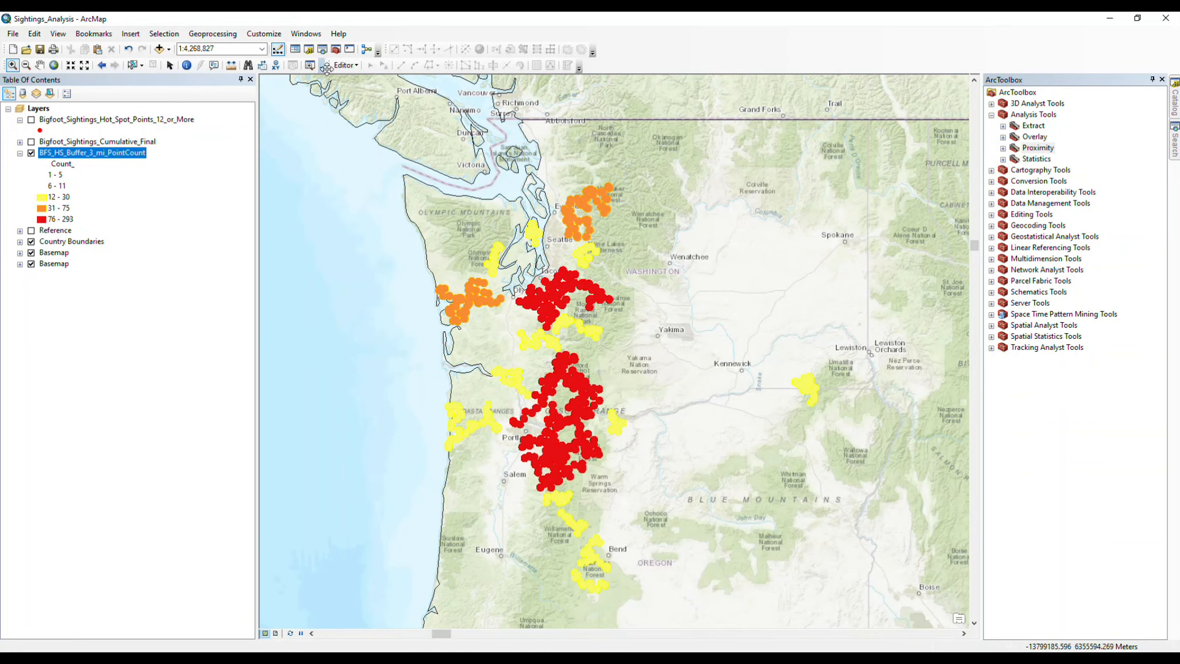
click(344, 66)
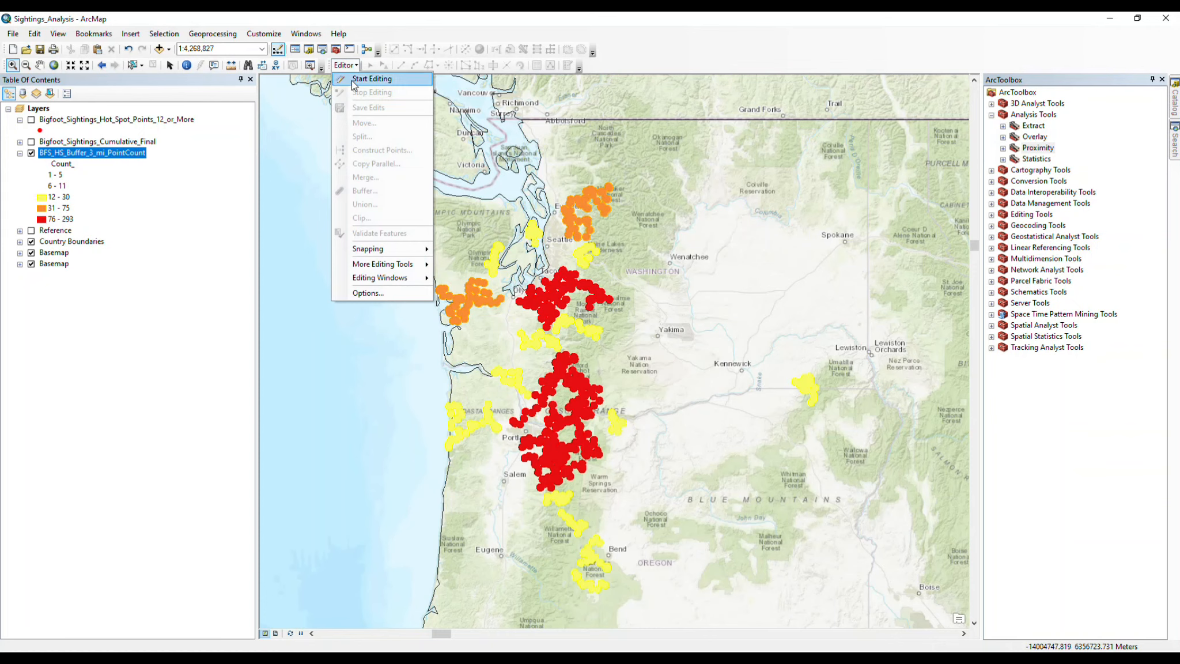
click(351, 80)
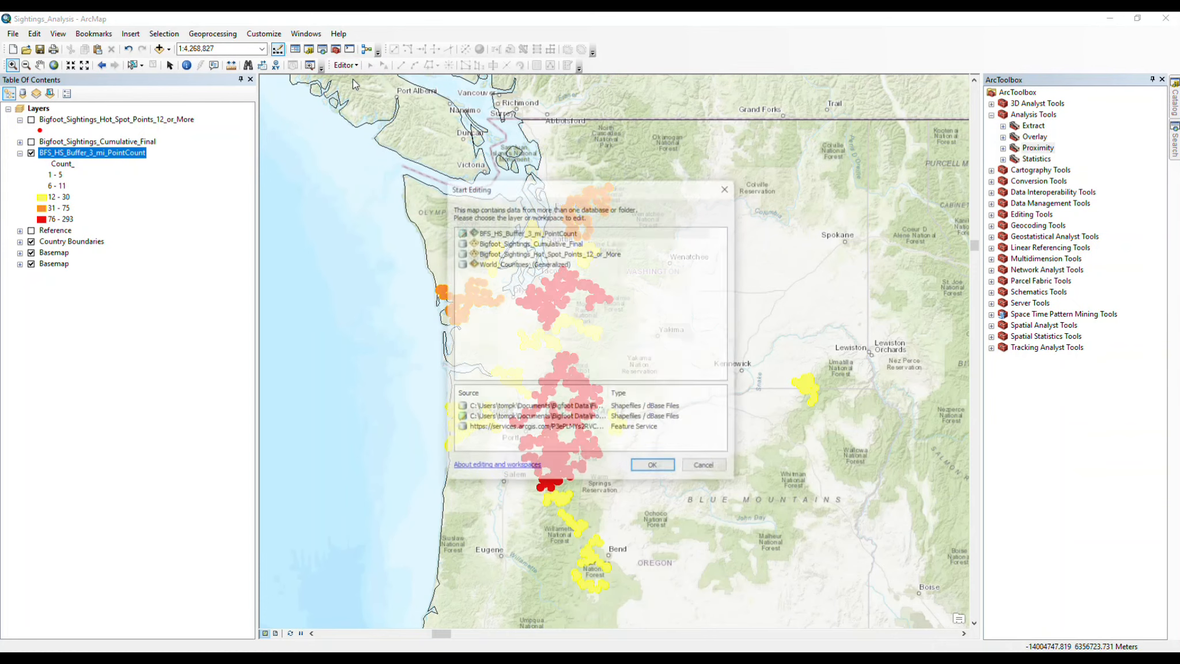
click(539, 234)
click(654, 467)
click(657, 468)
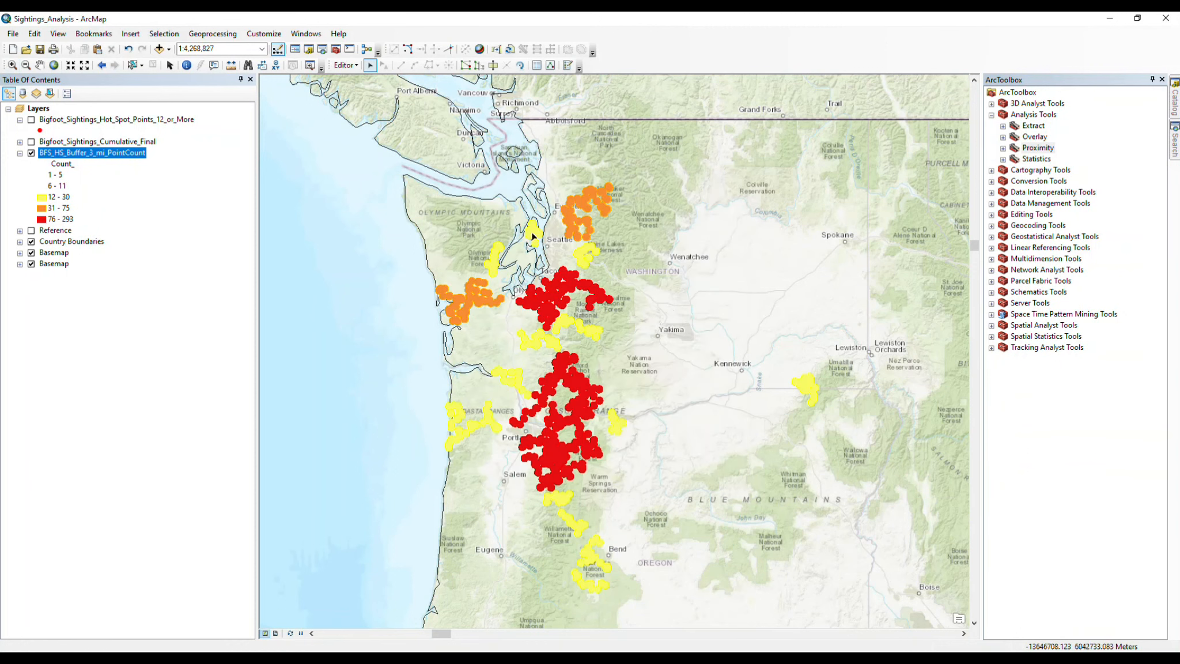
- Select all buffers in BFS_HS_Buffer_3_mi_PointCount, smooth them with a maximum allowable offset of 1000, and inspect the outlines around Portland
right_click(119, 154)
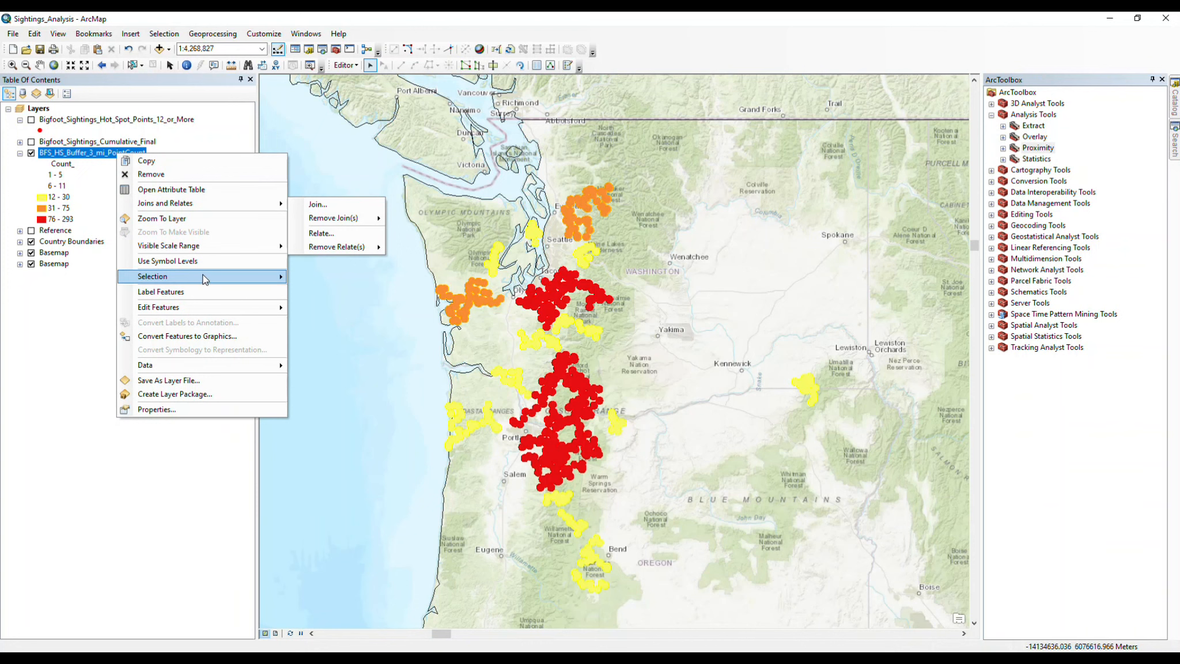
mouse_move(277, 277)
click(317, 335)
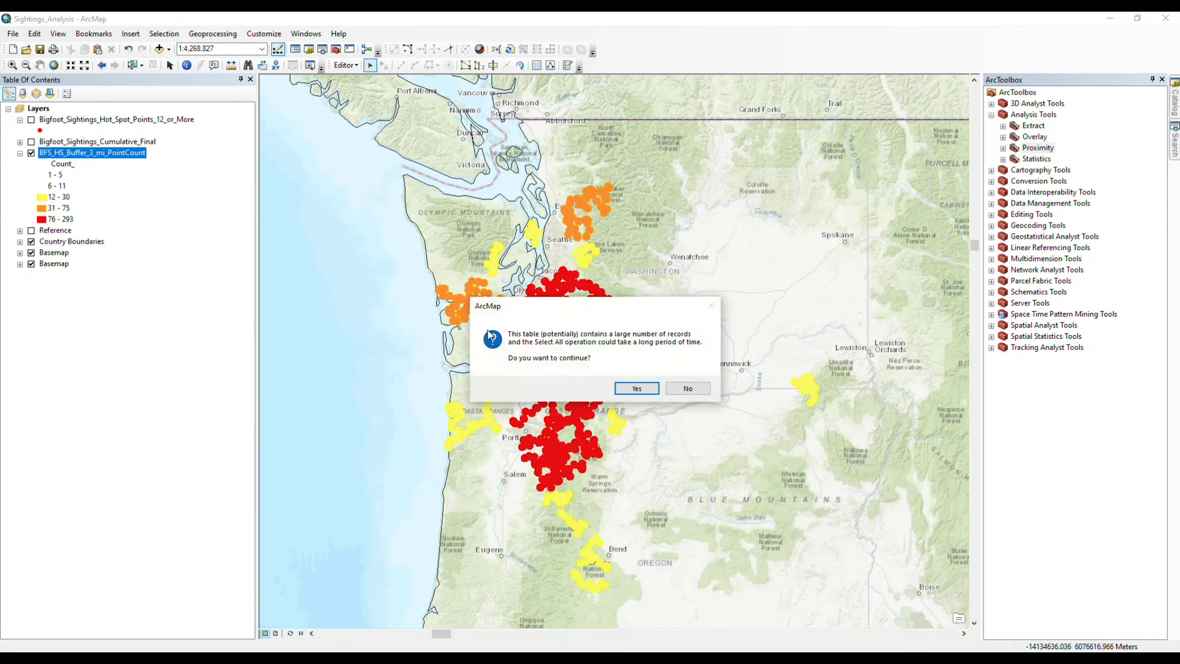
click(637, 389)
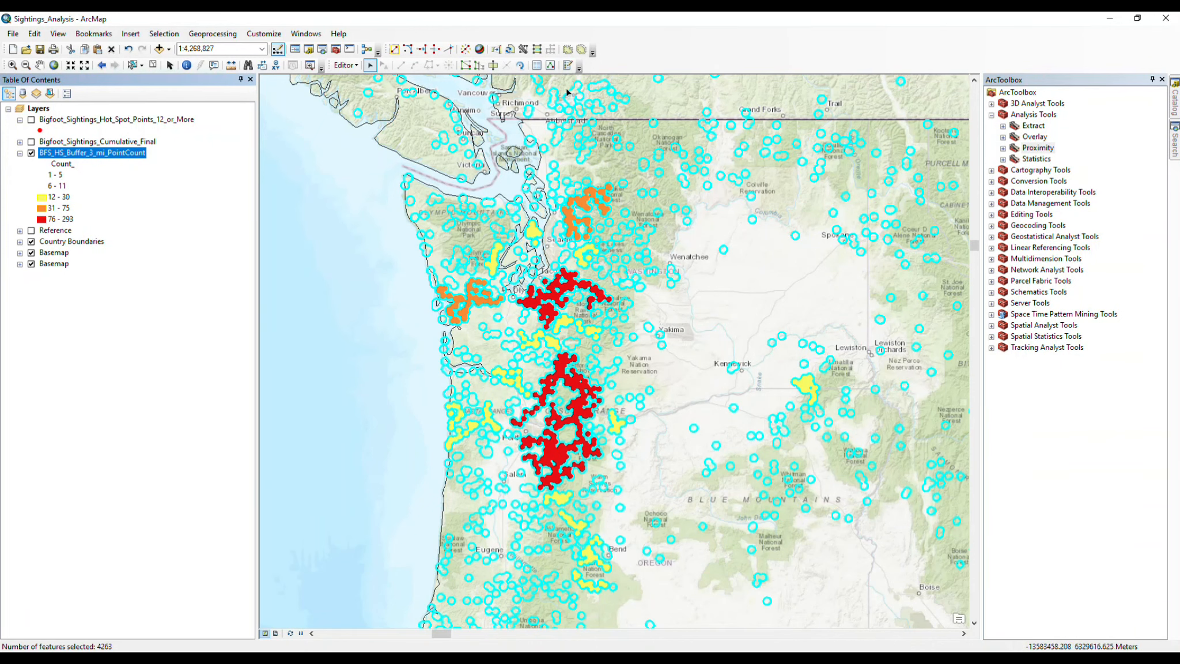
click(581, 49)
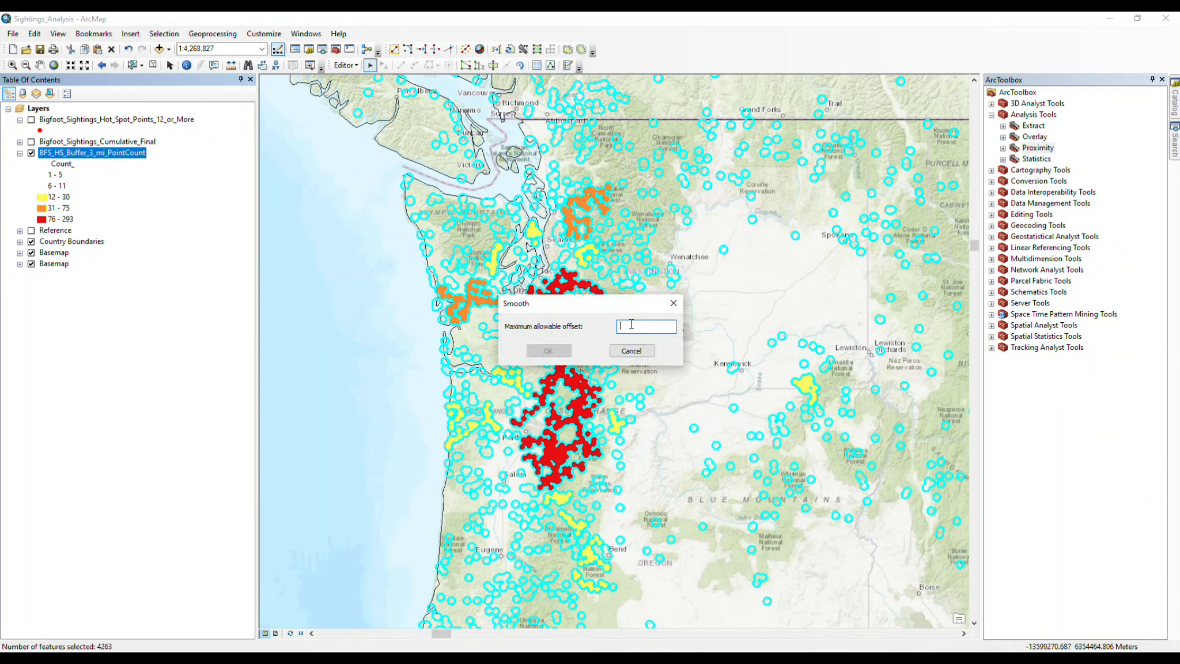
text(100)
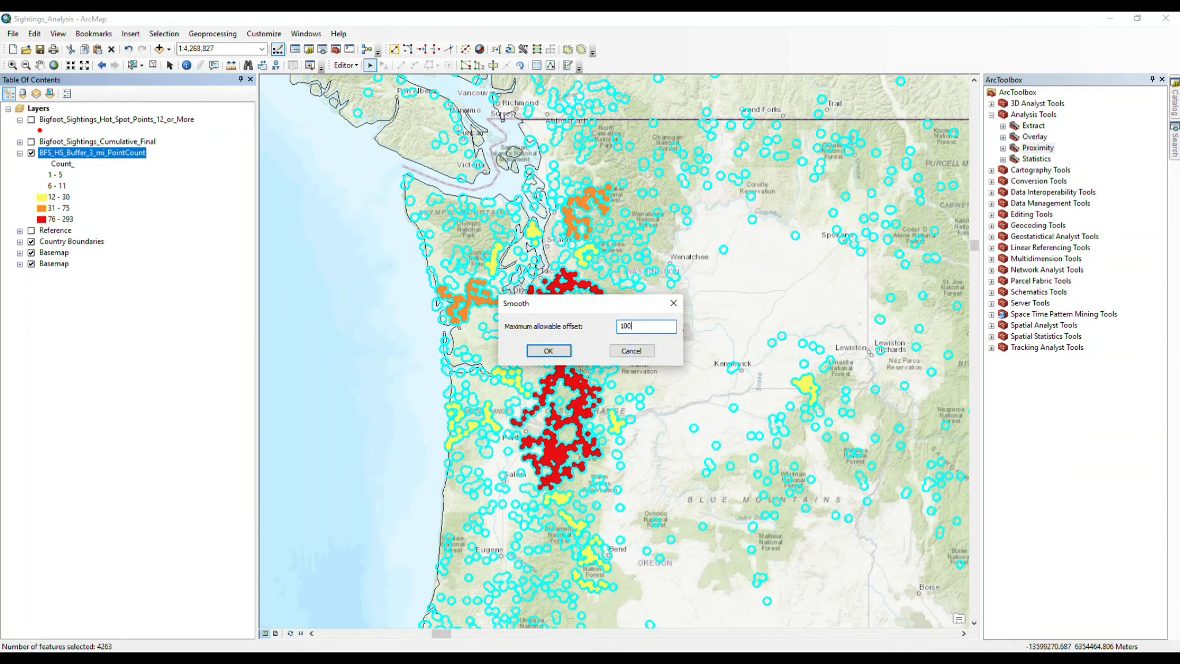
text(0)
click(552, 351)
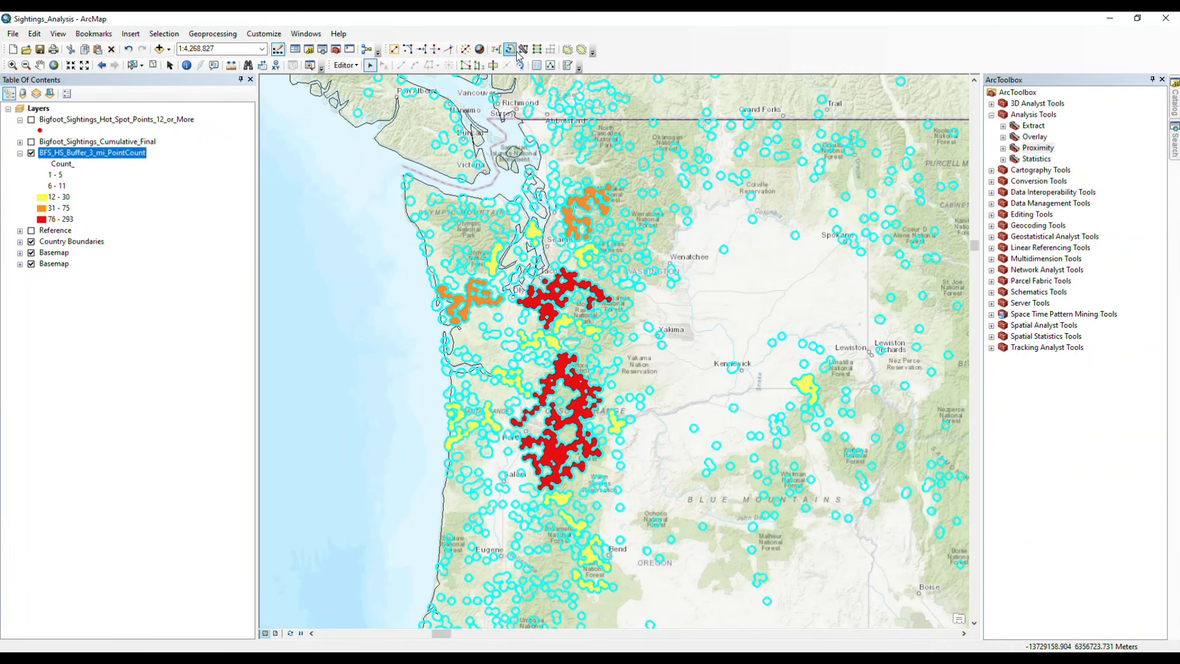
click(12, 64)
drag(492, 340, 618, 499)
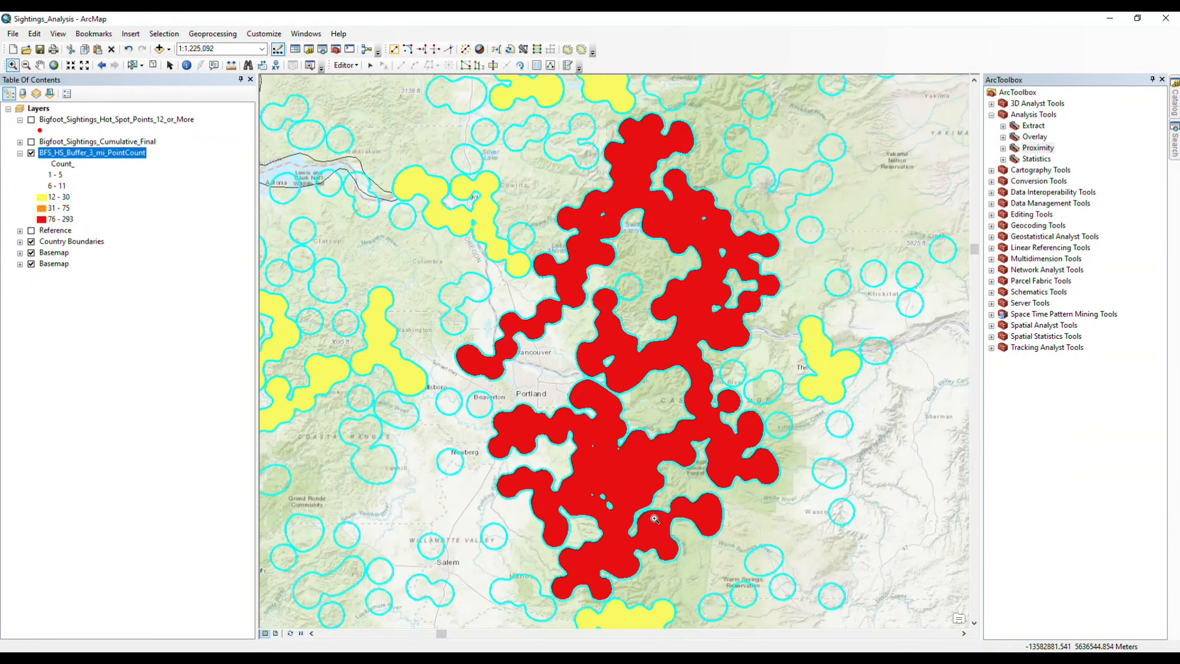
- Save the buffer smoothing edits, end the edit session, and clear the selected features
click(344, 65)
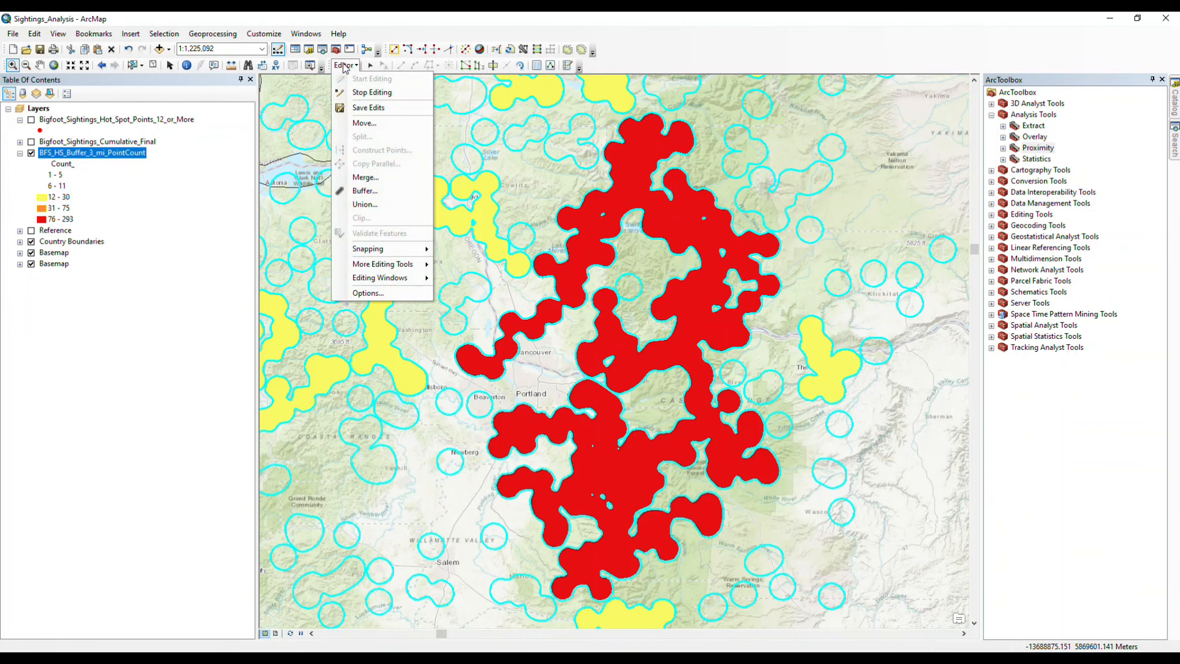
click(365, 108)
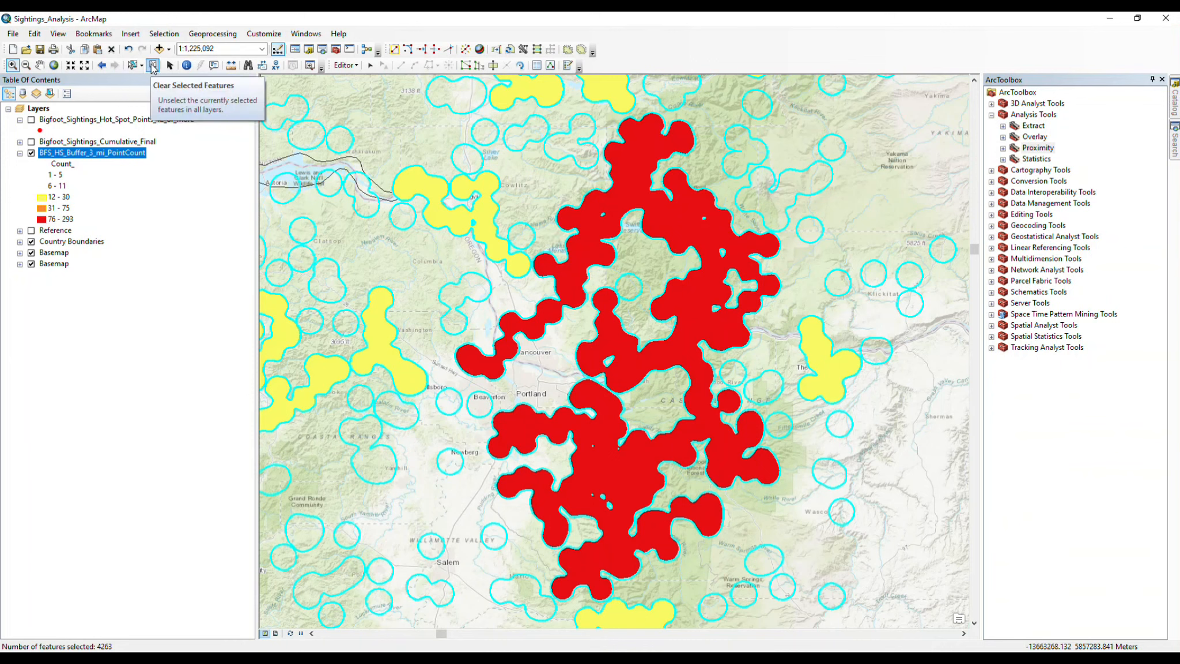
click(346, 66)
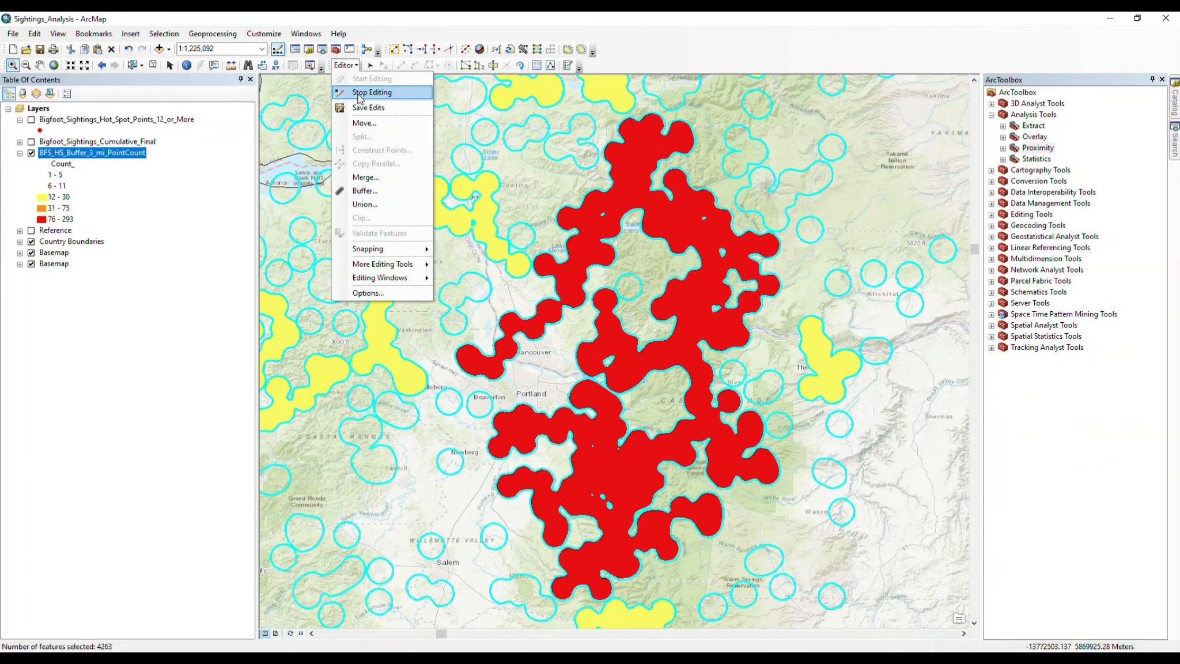
click(154, 65)
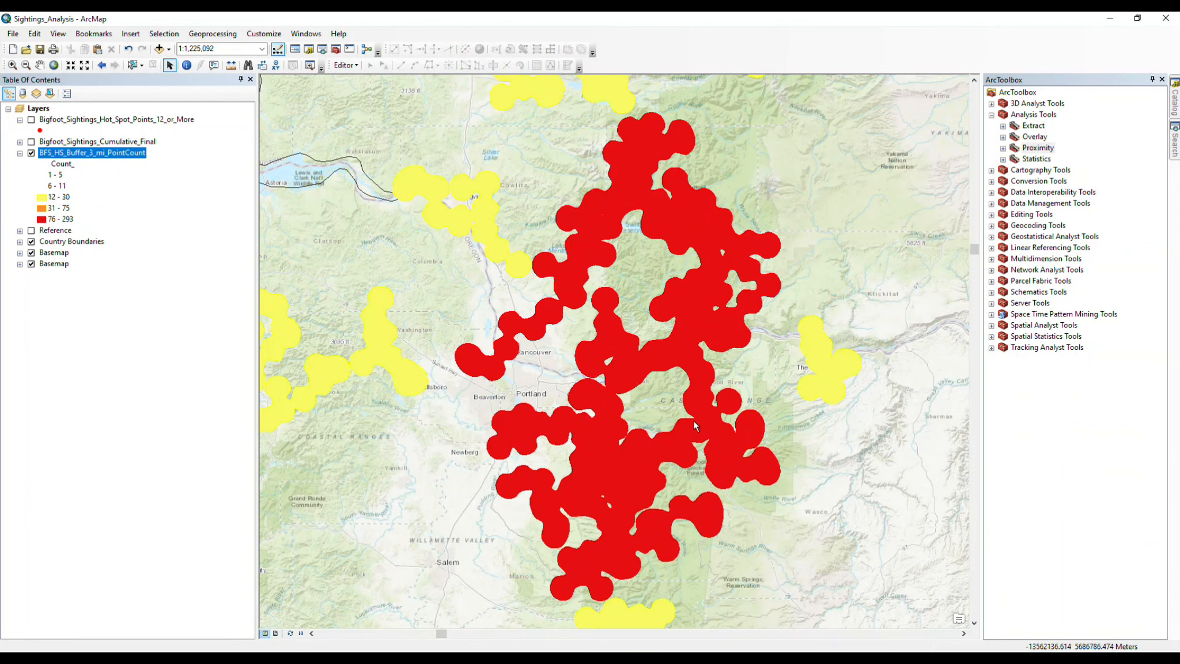
- Set the display transparency of BFS_HS_Buffer_3_mi_PointCount to 50%
right_click(131, 158)
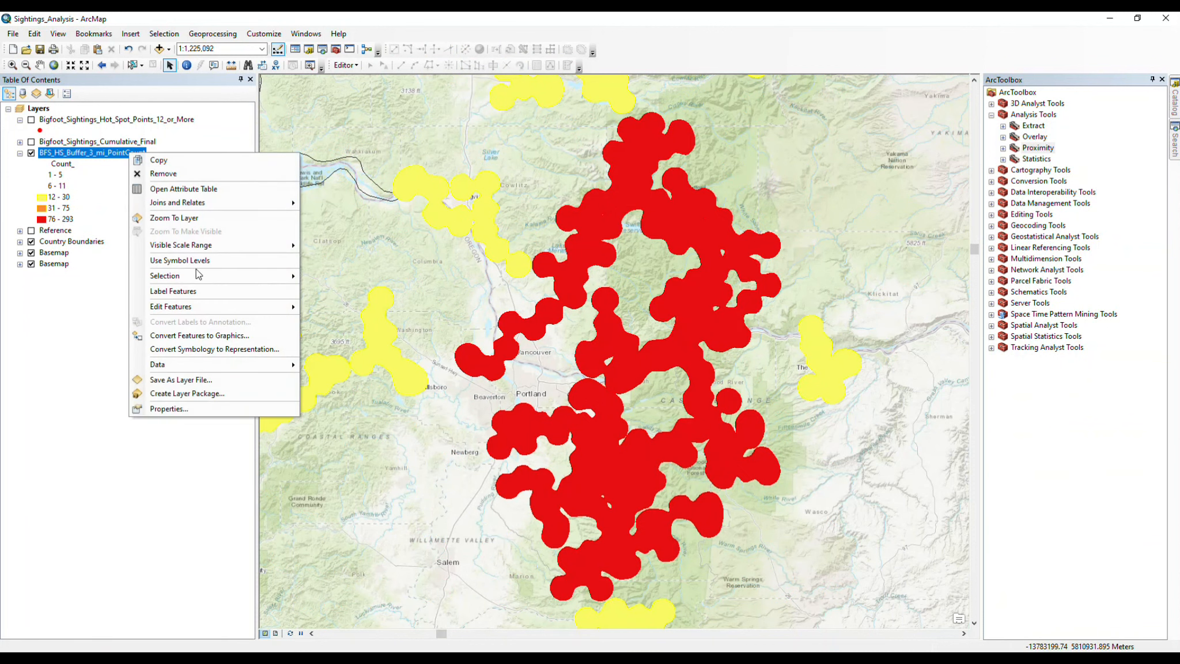
click(185, 408)
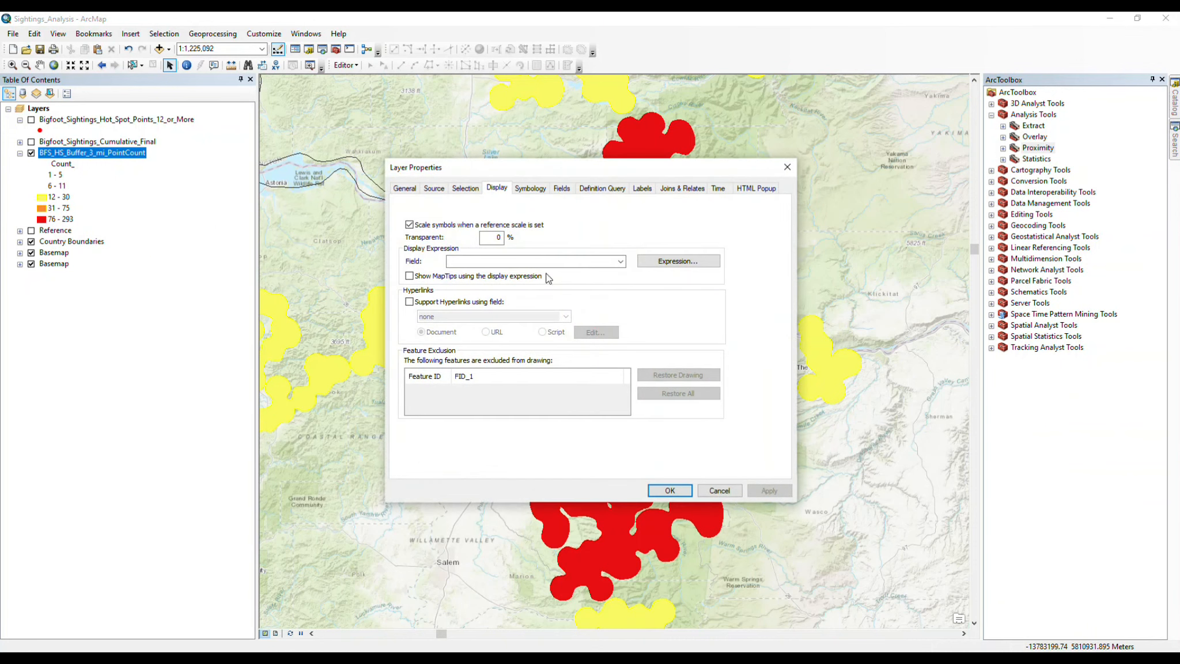
click(495, 238)
text(50)
click(668, 491)
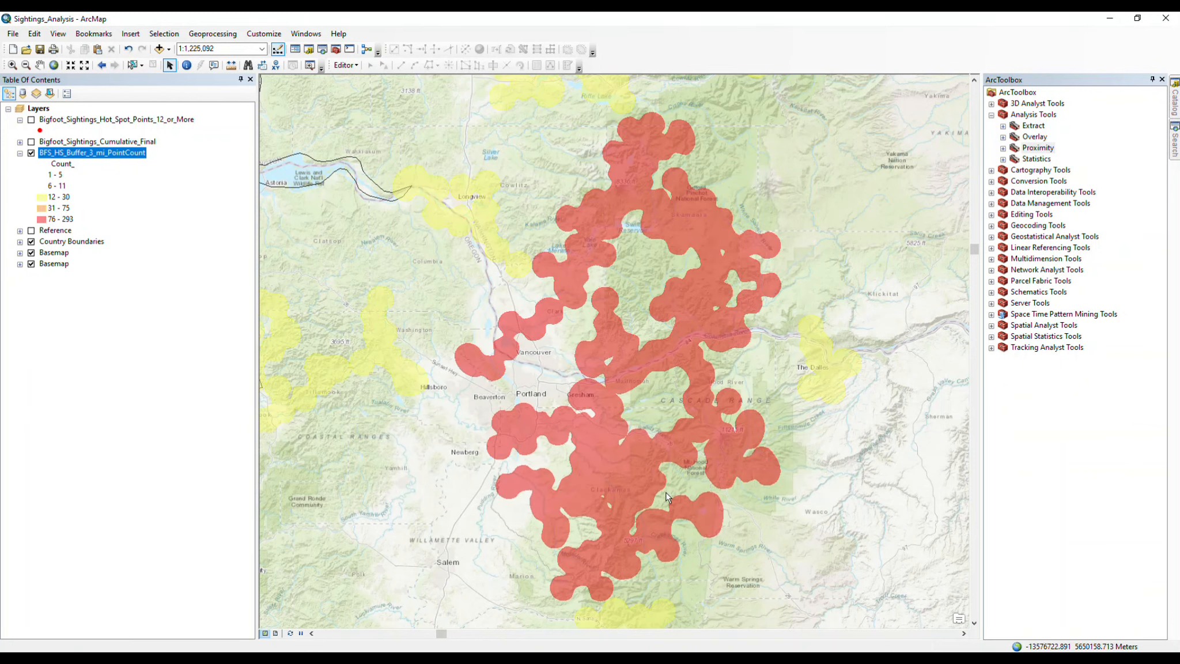